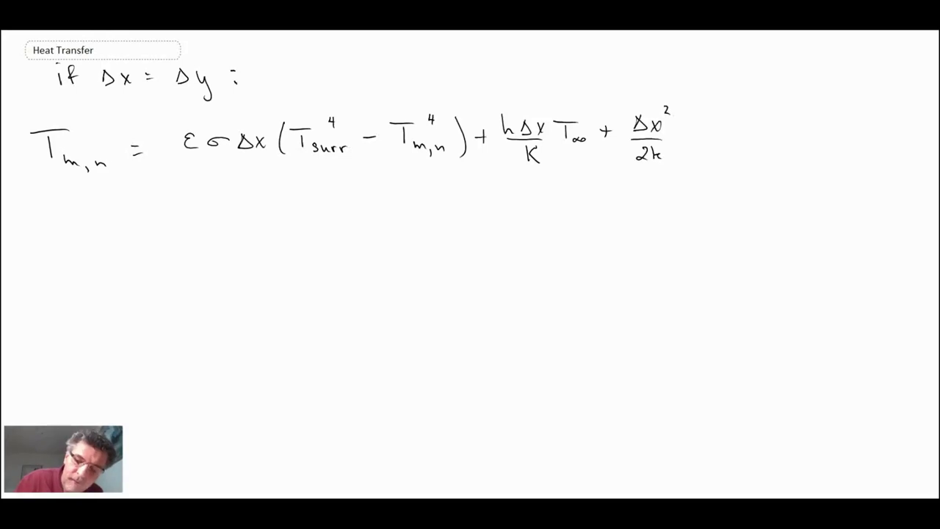
Handwrite the generation and neighbour-average numerator terms and the (2 + hΔx/K) denominator
left_click_drag(730, 114, 725, 166)
left_click_drag(185, 171, 923, 180)
mouse_move(829, 126)
left_mouse_down()
mouse_move(871, 140)
mouse_move(922, 140)
left_mouse_up()
left_click_drag(394, 191, 529, 204)
left_click_drag(541, 192, 549, 205)
left_click_drag(488, 213, 543, 215)
left_click_drag(521, 222, 534, 238)
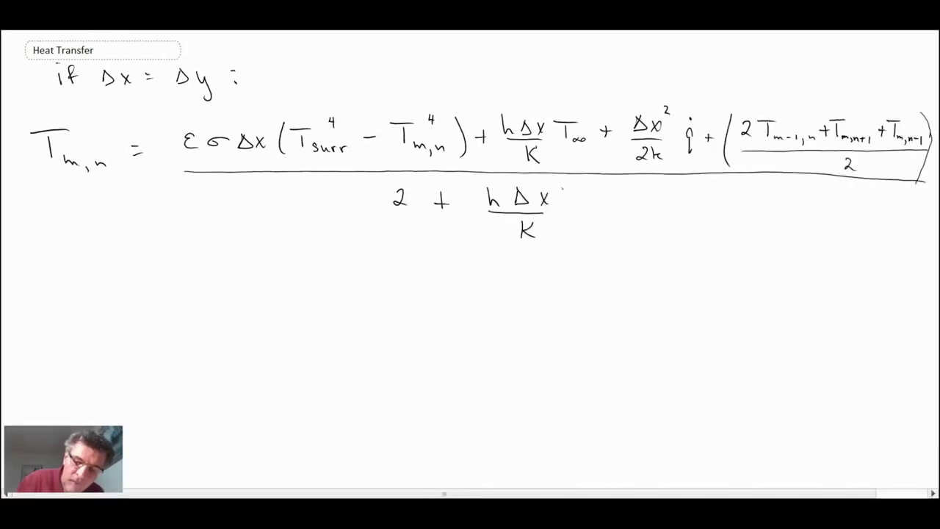
left_click_drag(389, 184, 380, 247)
left_click_drag(563, 188, 571, 239)
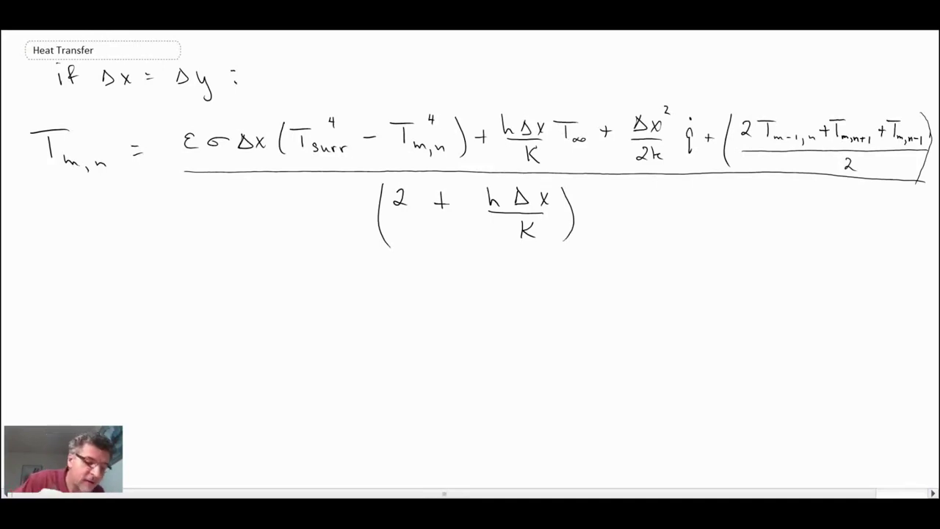
Draw and erase a bracket, then add a red bracket line left of the equation
mouse_move(20, 112)
left_mouse_down()
mouse_move(34, 221)
mouse_move(53, 250)
mouse_move(136, 257)
left_mouse_up()
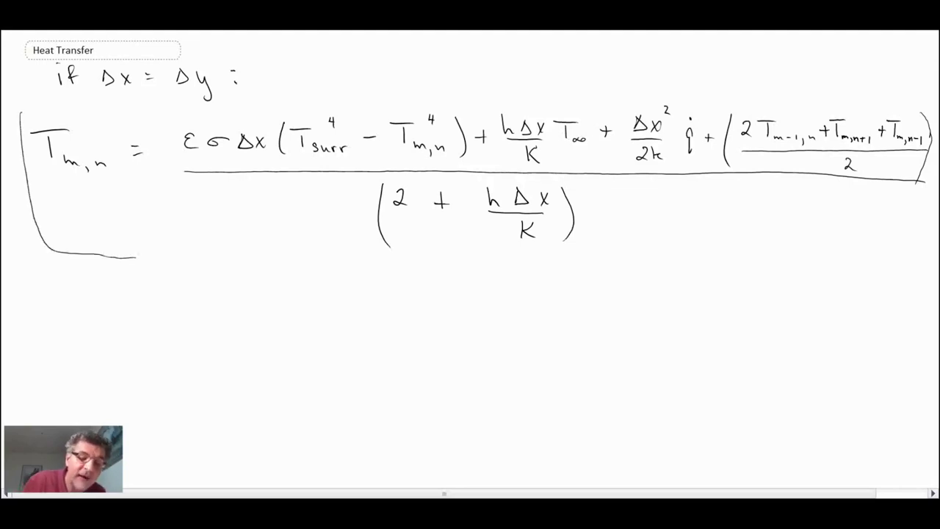
left_click(103, 253)
mouse_move(16, 111)
left_mouse_down()
mouse_move(35, 207)
mouse_move(151, 254)
mouse_move(549, 261)
mouse_move(896, 242)
mouse_move(928, 202)
mouse_move(932, 125)
mouse_move(743, 103)
mouse_move(428, 88)
mouse_move(64, 97)
mouse_move(14, 137)
left_mouse_up()
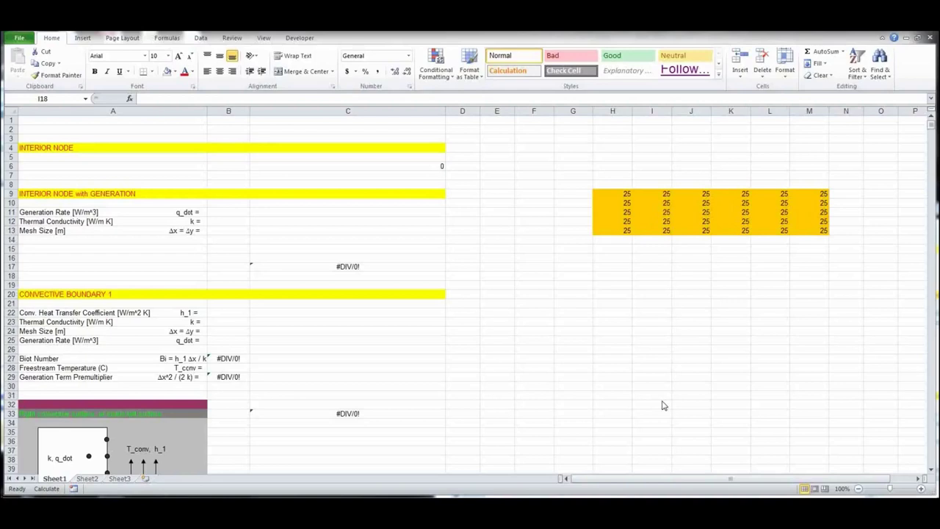
In Excel Options' Formulas page, enable iterative calculation with Maximum Iterations set to 5000
left_click(19, 38)
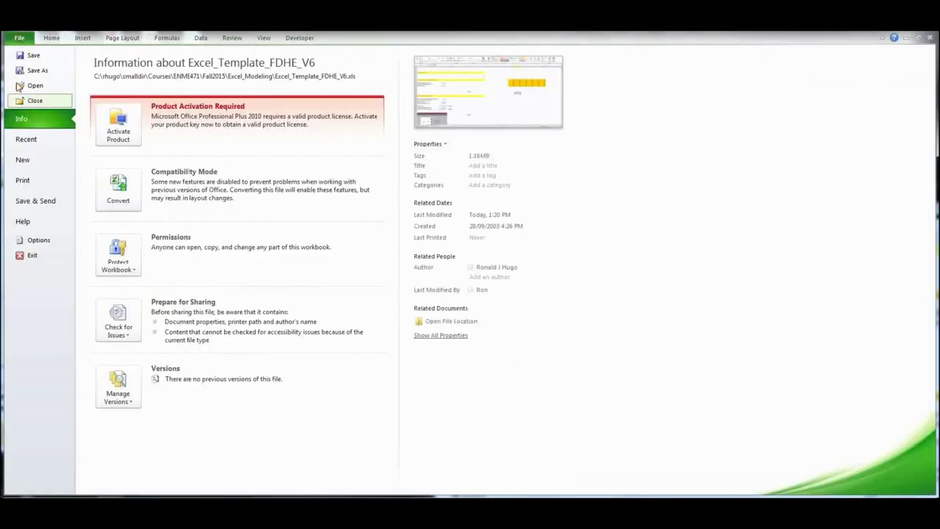
left_click(37, 240)
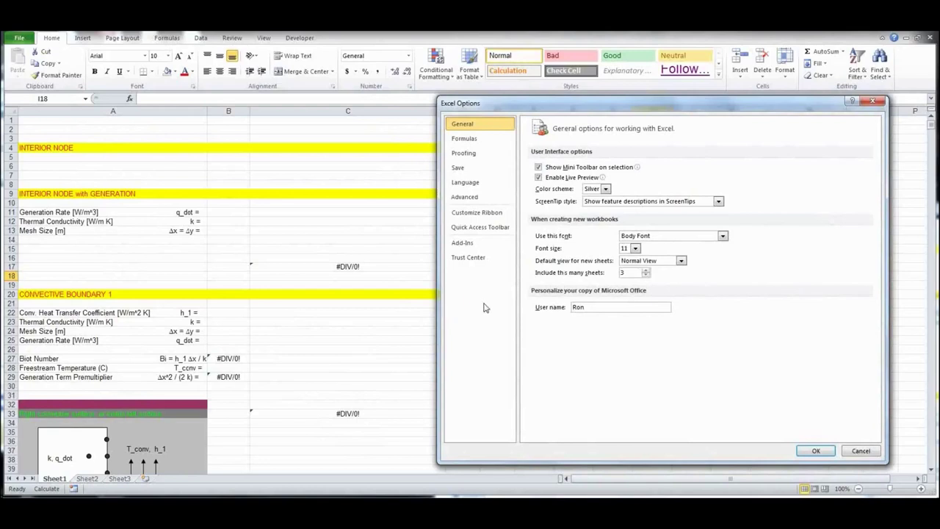
left_click(469, 141)
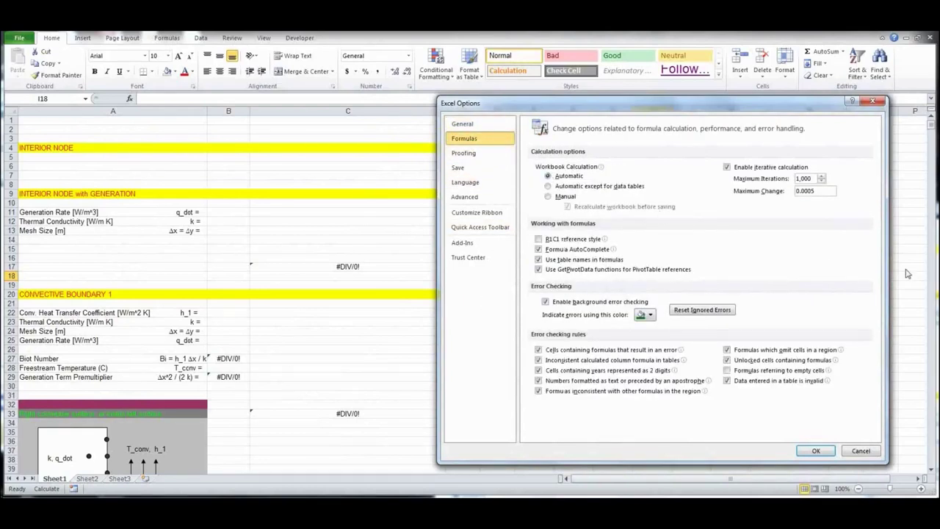
left_click(726, 168)
left_click(727, 168)
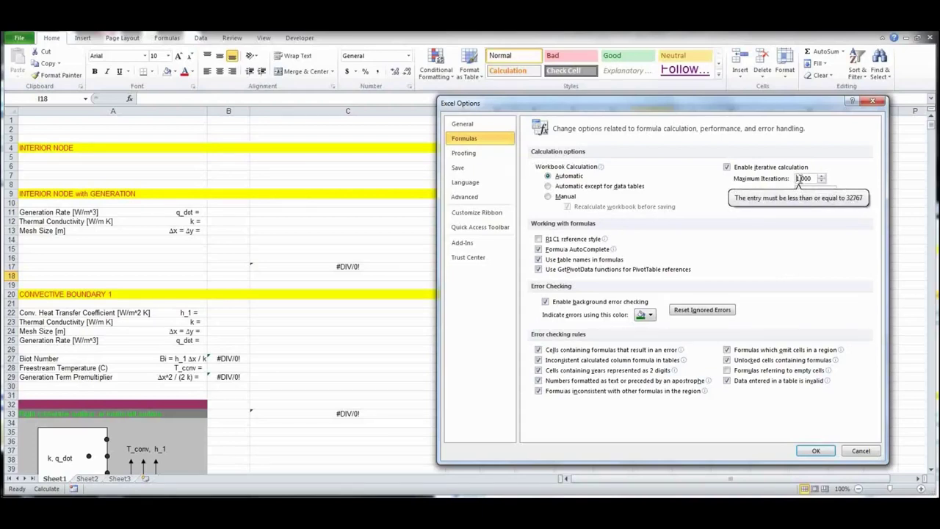
left_click_drag(795, 179, 800, 179)
type("5")
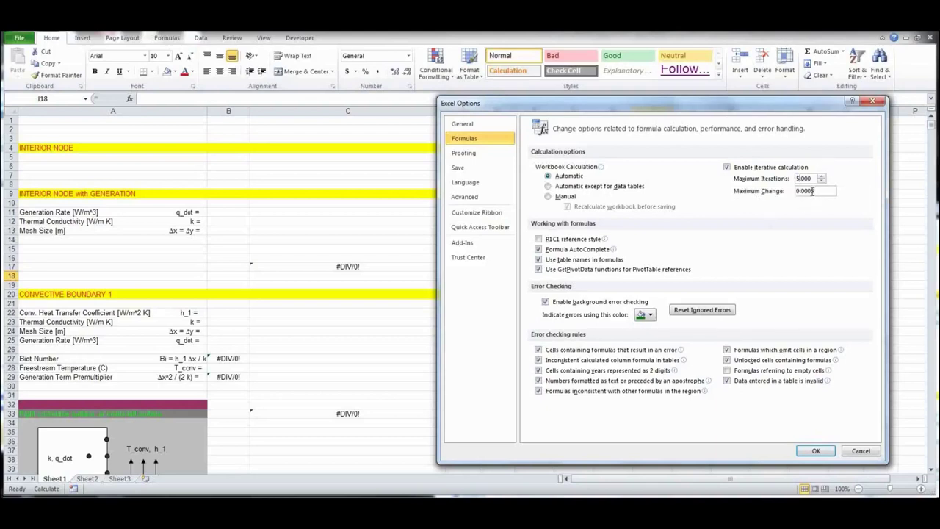
left_click(812, 191)
left_click(813, 450)
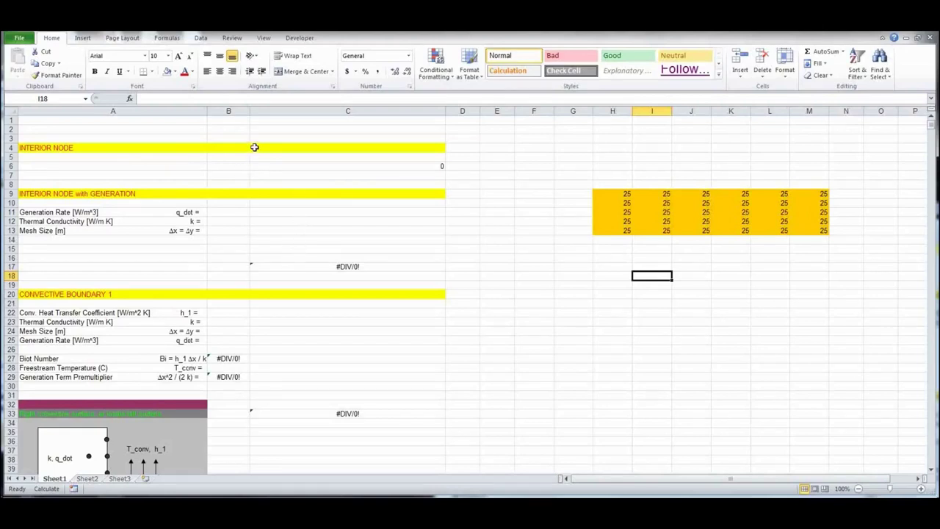
Review the interior node section A4:C17 and its input cells B11:B13
left_click(30, 148)
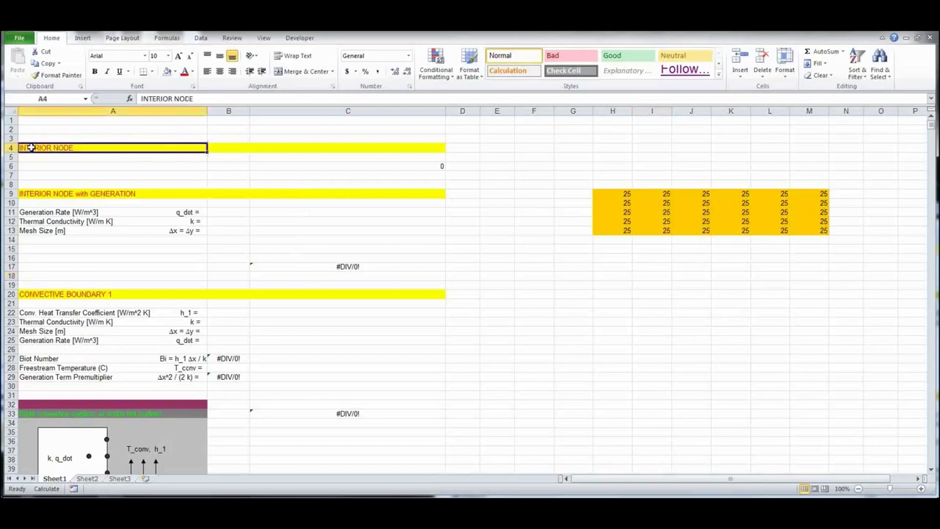
left_click_drag(30, 147, 392, 269)
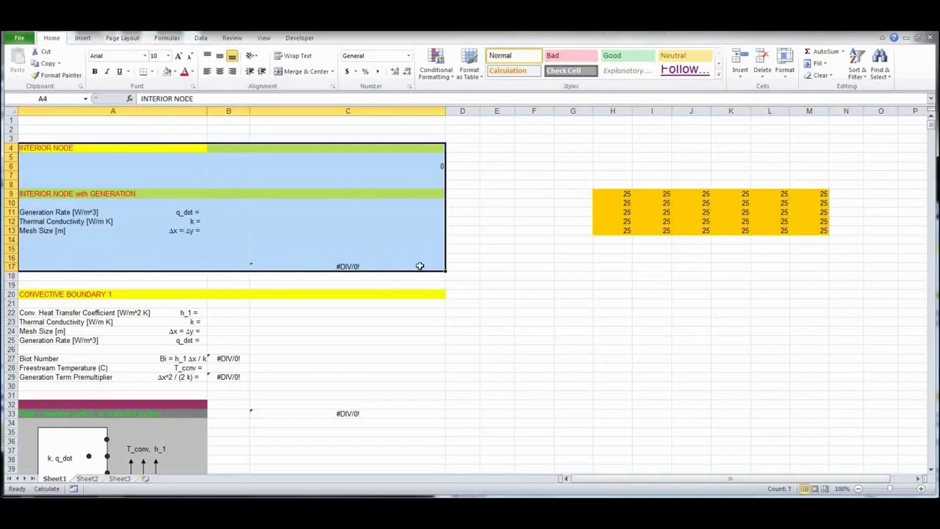
left_click(531, 318)
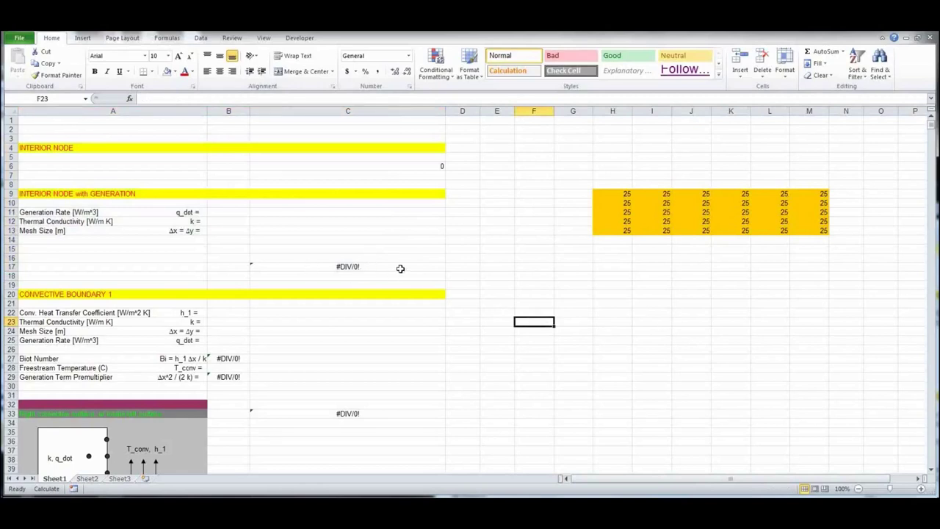
left_click(217, 205)
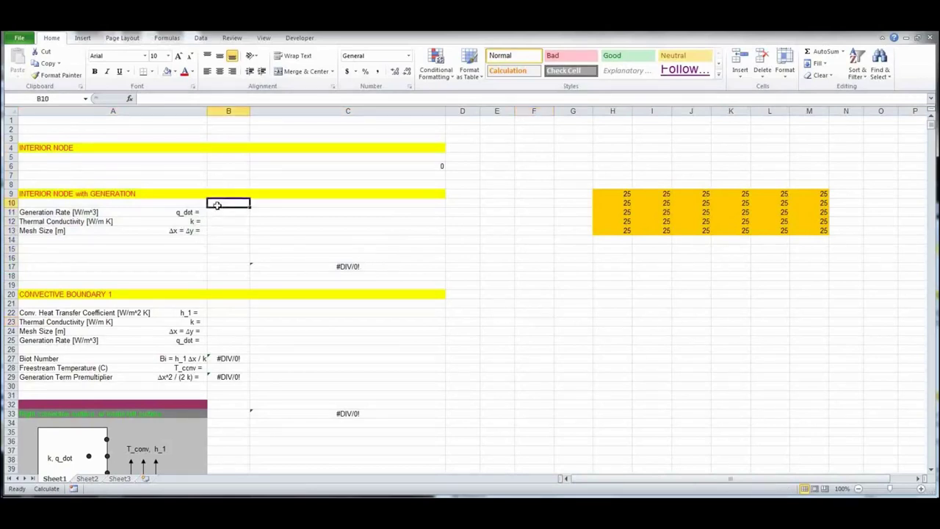
left_click_drag(227, 213, 232, 230)
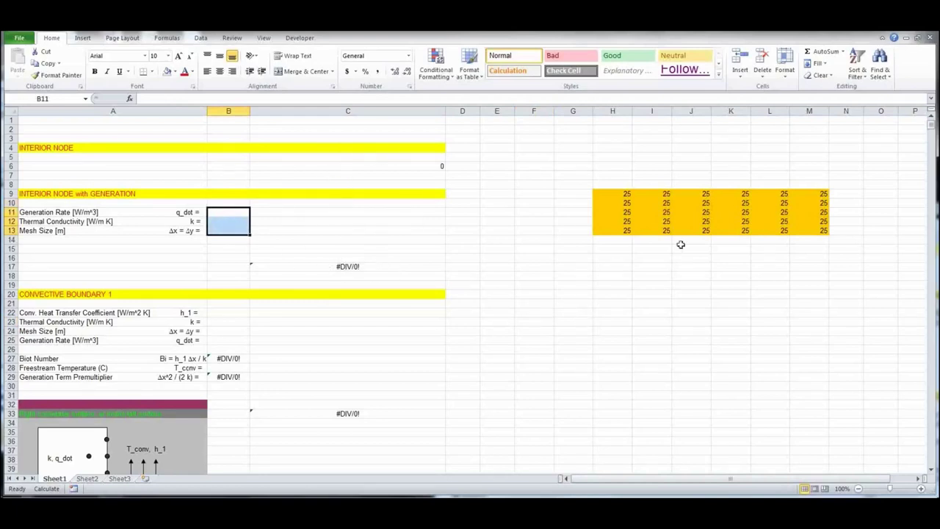
Delete the 25s from H9:M13 and set its fill to No Fill
left_click(614, 194)
left_click_drag(615, 193, 808, 233)
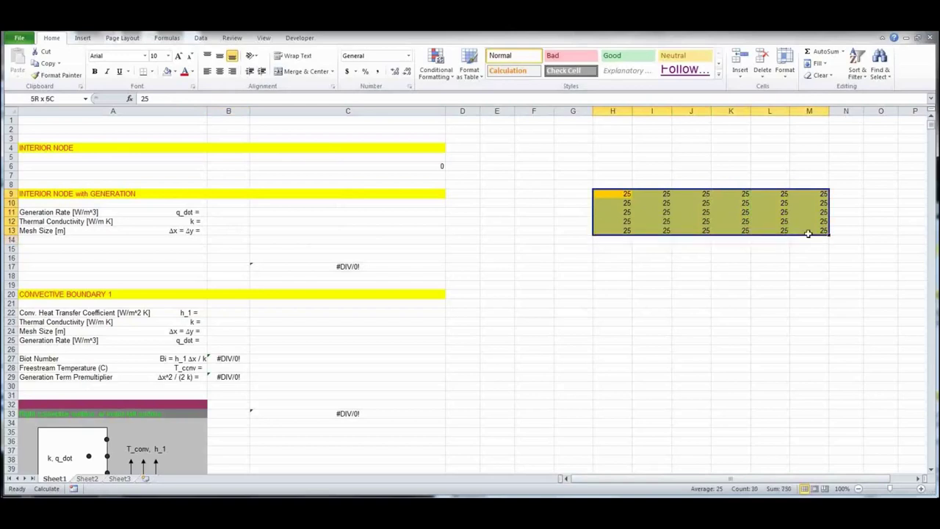
key("Delete")
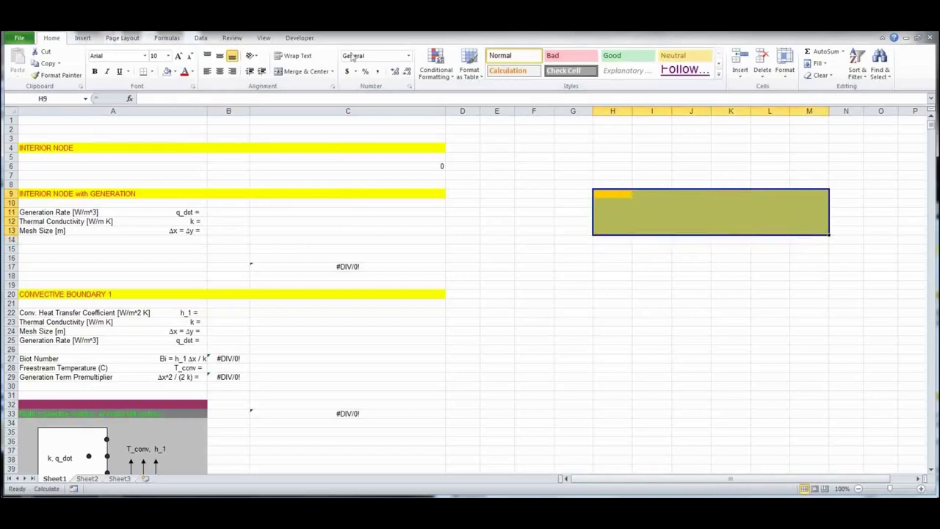
left_click(168, 75)
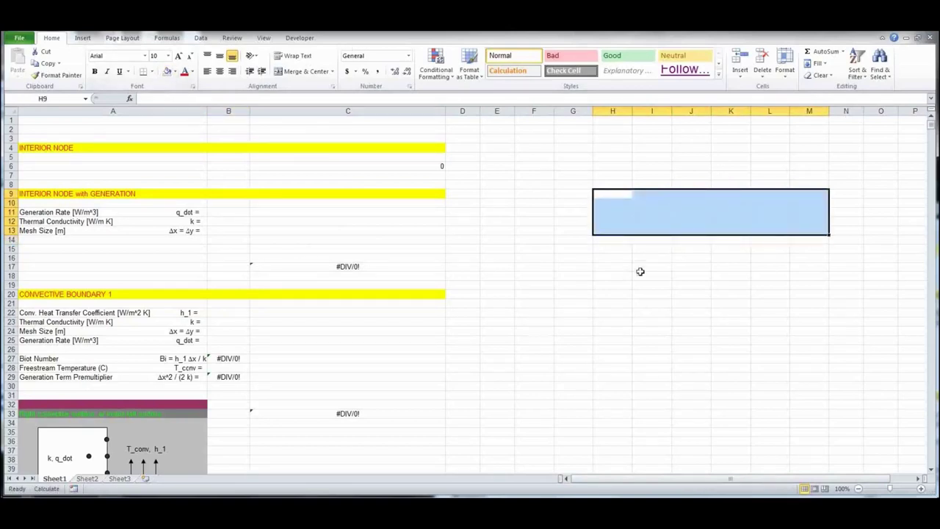
left_click(640, 272)
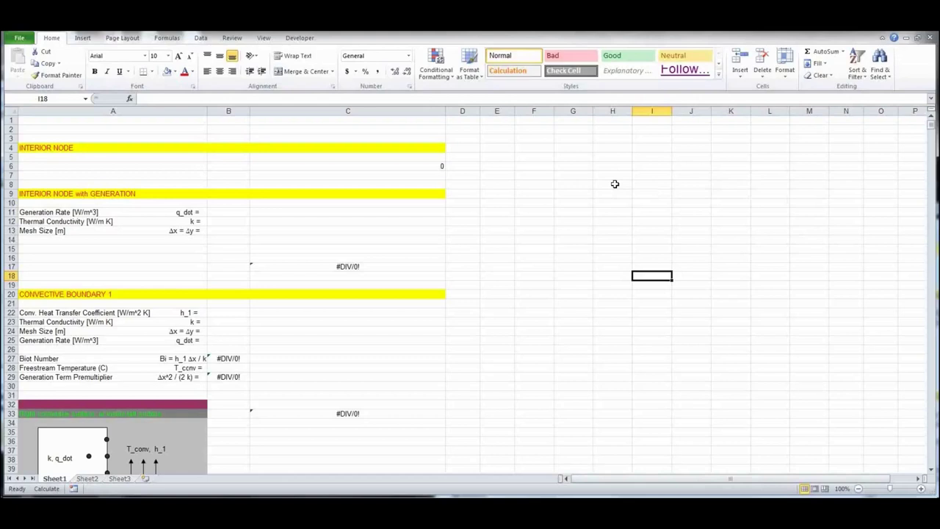
Fill the new grid area H8:L12 orange
left_click_drag(615, 183, 761, 218)
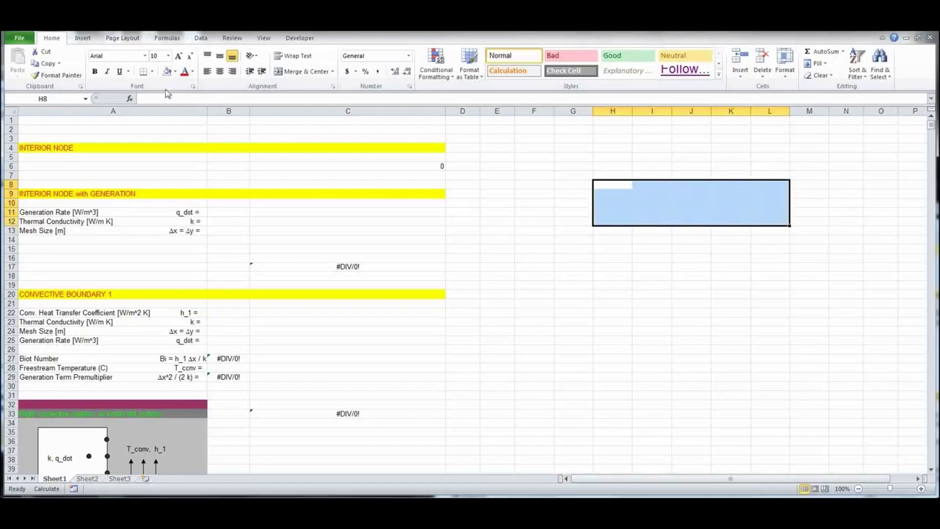
left_click(174, 71)
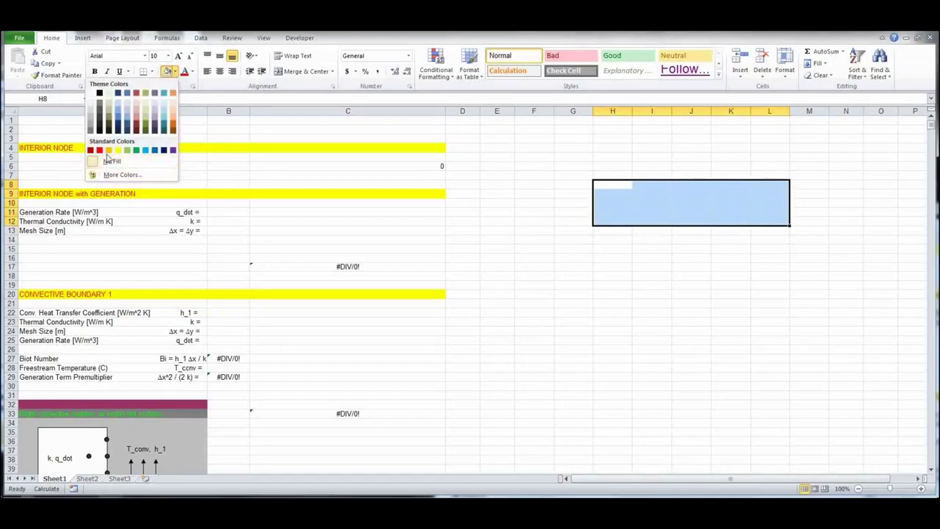
left_click(108, 150)
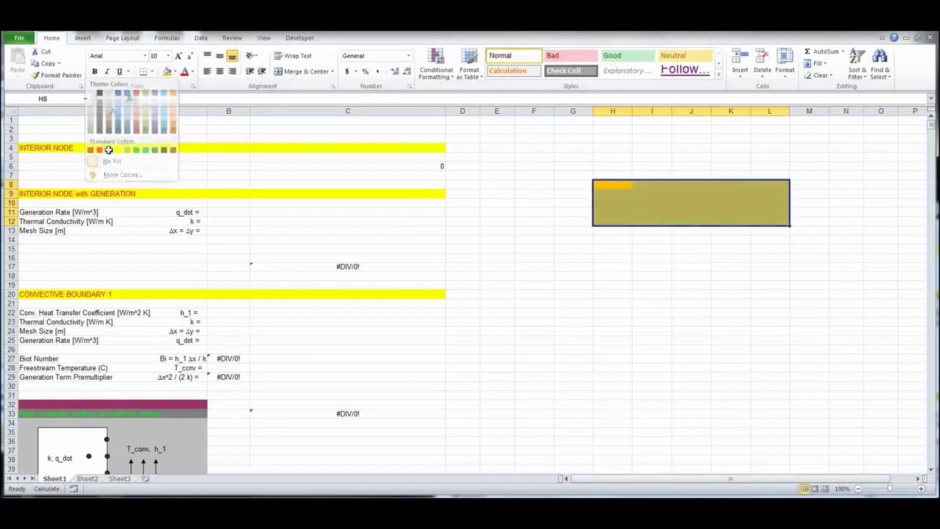
left_click(753, 266)
Give columns H:L a uniform narrow width and enter 25 in H8
left_click(619, 110)
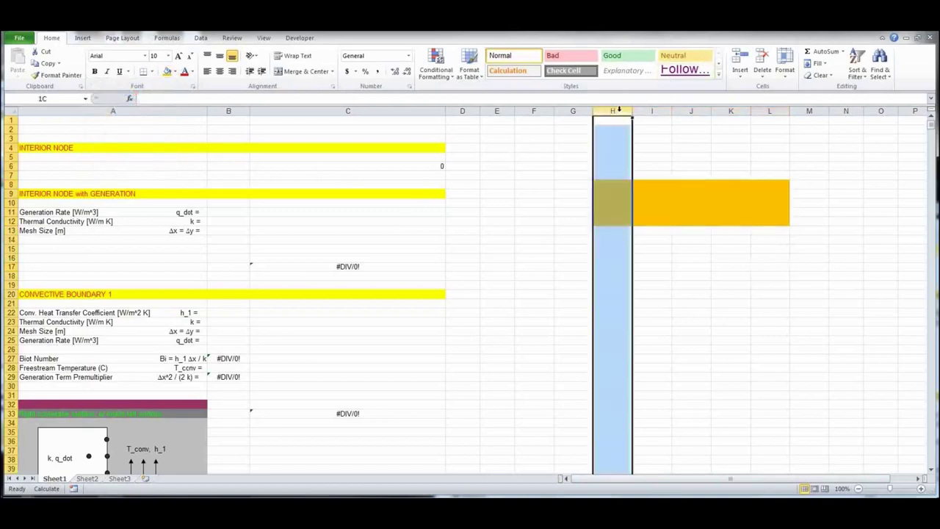
left_click_drag(619, 110, 772, 110)
left_click(605, 184)
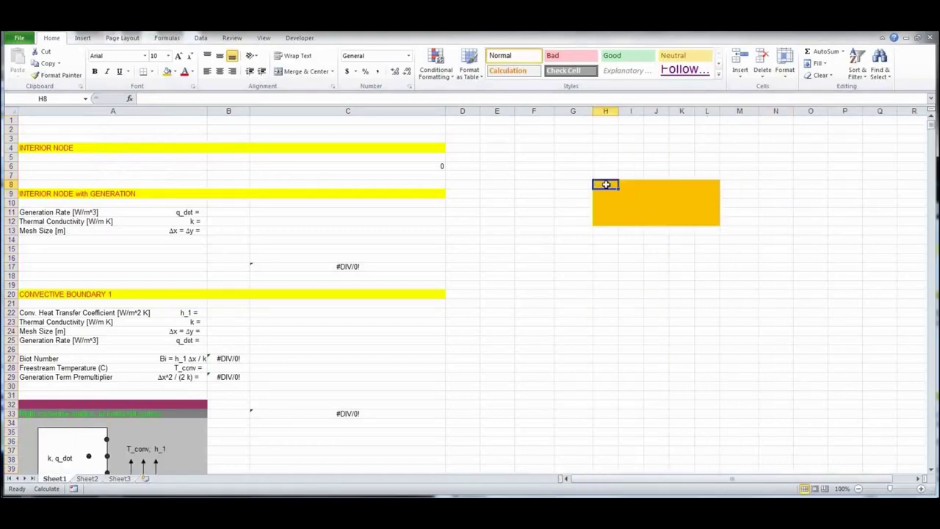
type("25")
key("Return")
Copy the 25 down to H12 and across to fill the whole H8:L12 grid
key("Up")
key("ctrl+c")
key("Down")
key("shift+Down")
key("shift+Down")
key("shift+Down")
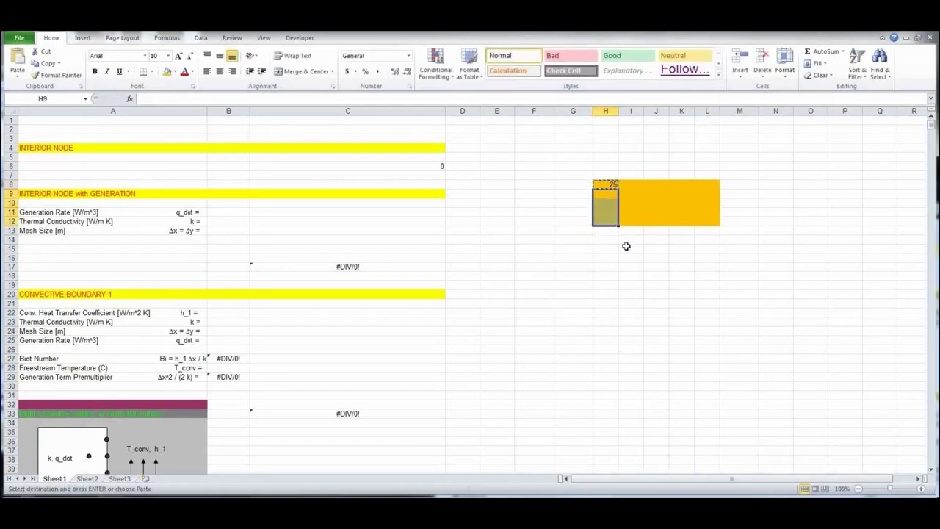
key("ctrl+v")
key("Up")
key("shift+Down")
key("shift+Down")
key("shift+Down")
key("shift+Down")
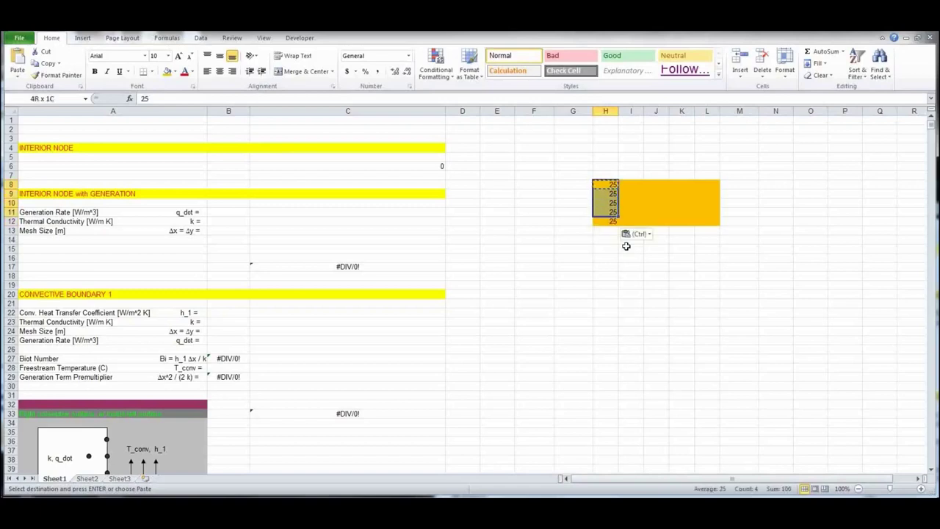
key("ctrl+c")
key("Up")
key("Down")
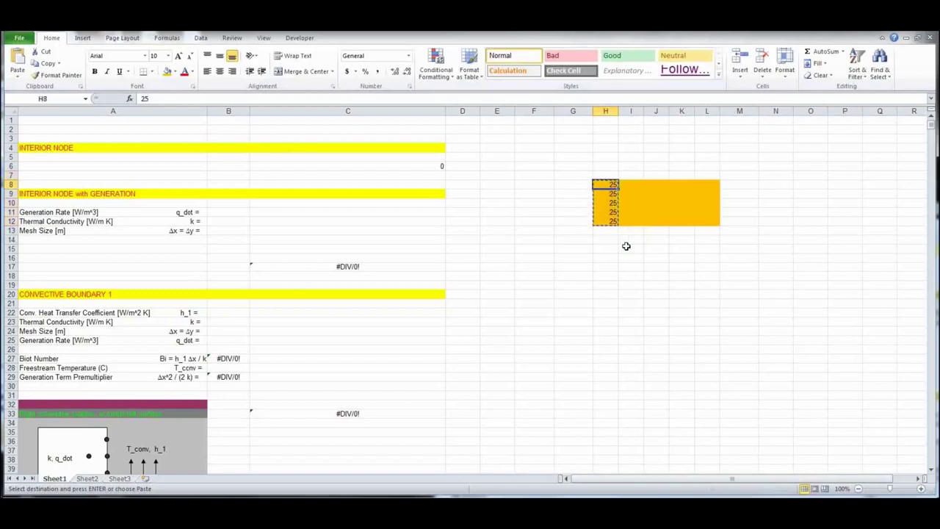
key("shift+Right")
key("shift+Right")
key("shift+Right")
key("shift+Right")
key("ctrl+v")
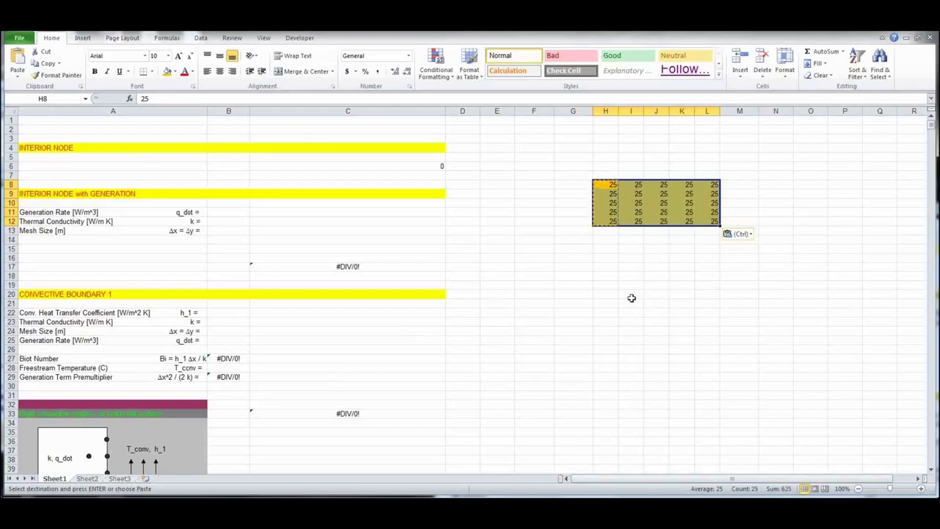
Select the top grid row and the empty rows above and below to plan boundaries
left_click(630, 259)
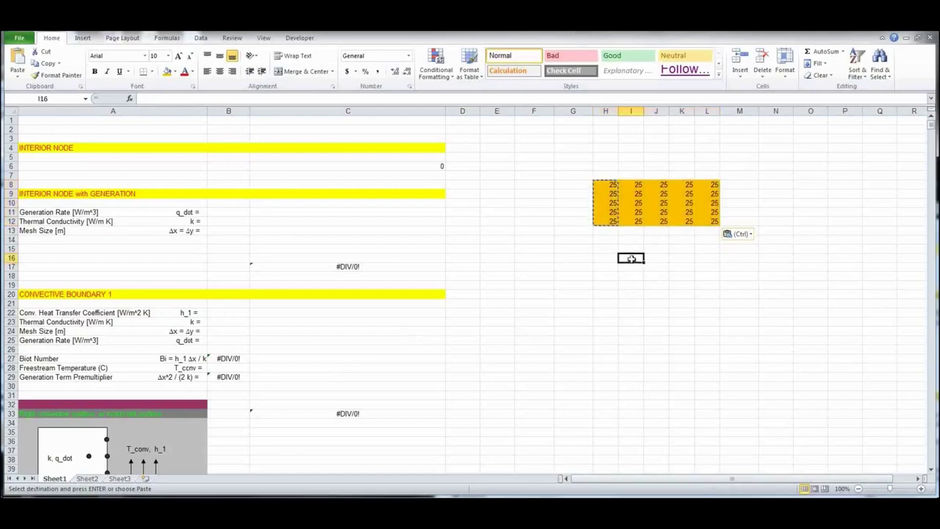
left_click_drag(603, 182, 714, 184)
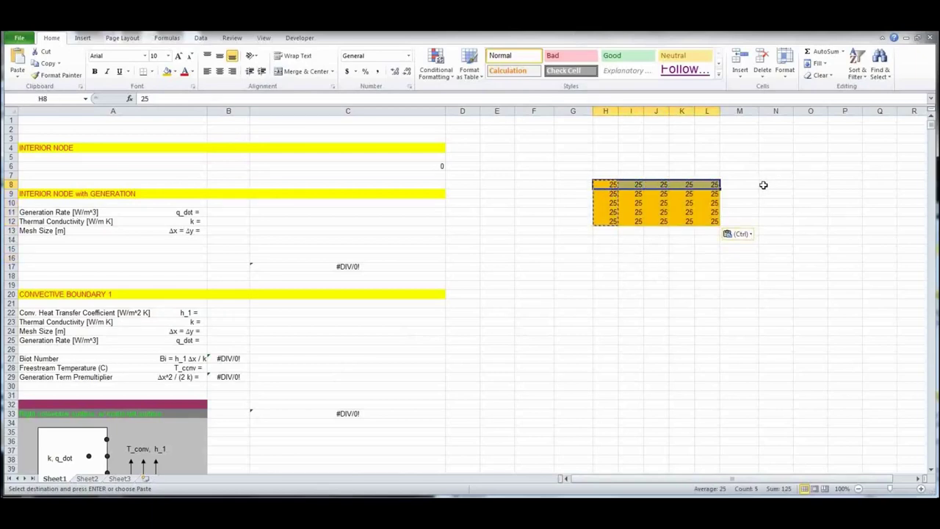
left_click(155, 231)
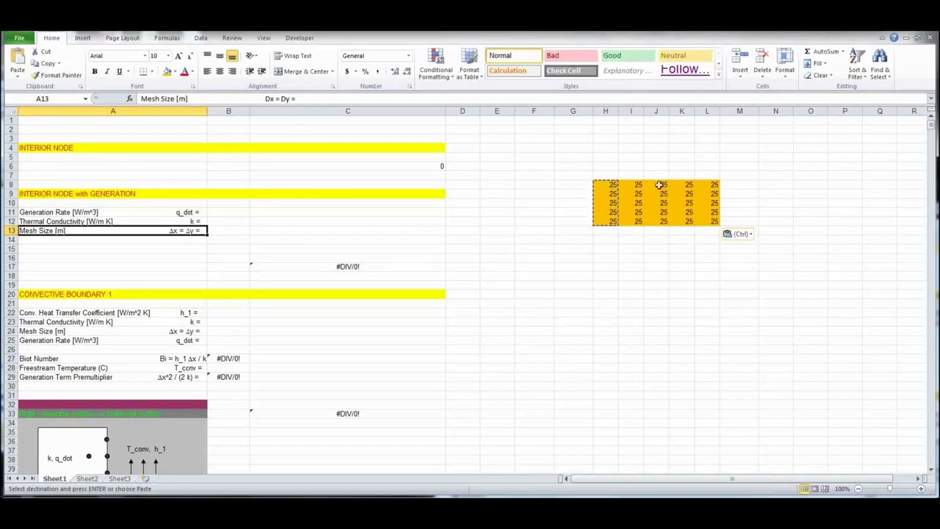
left_click_drag(607, 167, 707, 166)
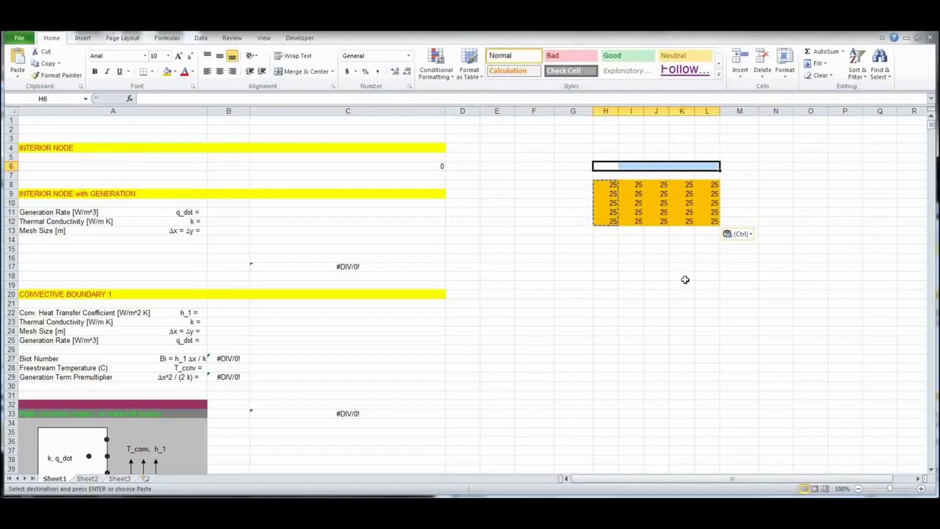
left_click(637, 257)
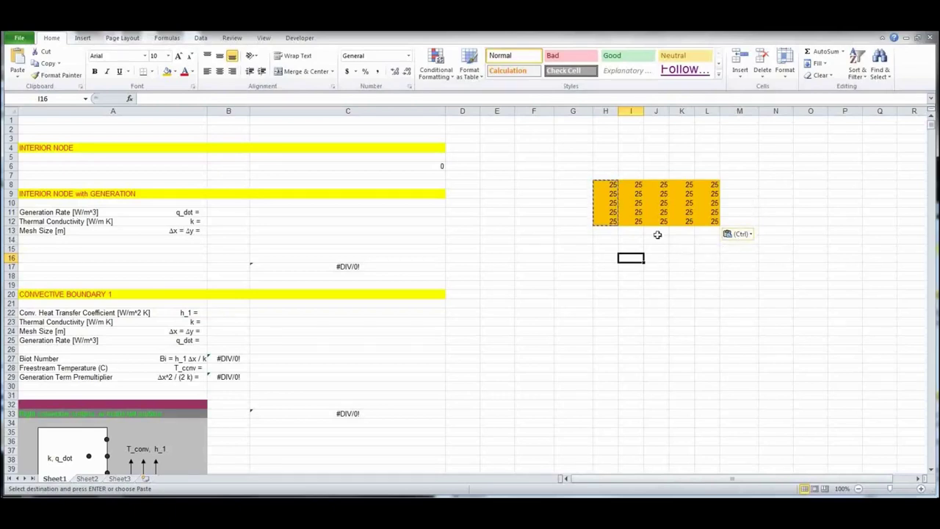
left_click_drag(609, 231, 704, 230)
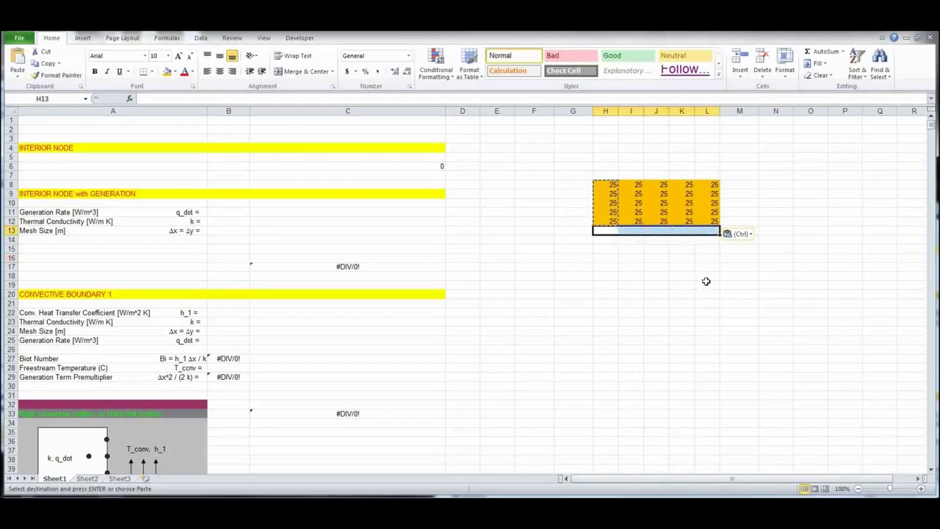
left_click(706, 276)
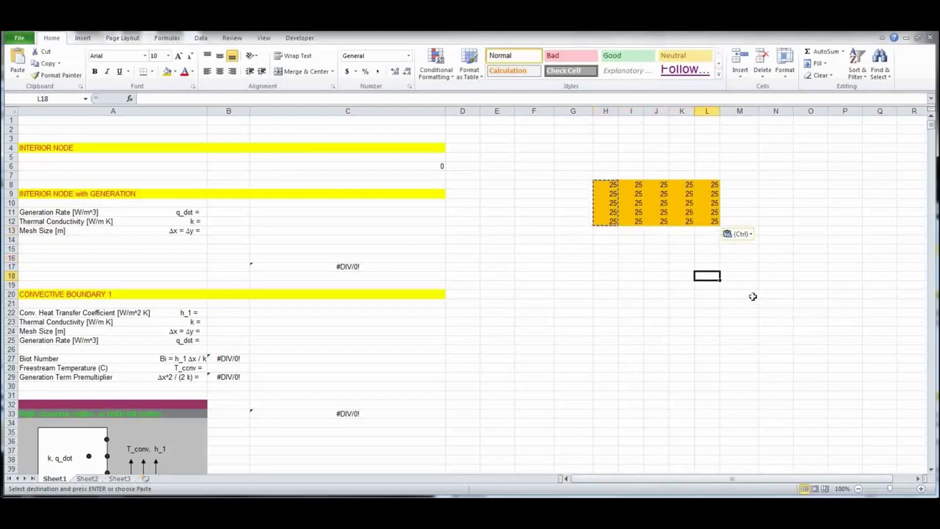
Fill the two rows under the grid, H13:L14, with a custom magenta colour
key("Escape")
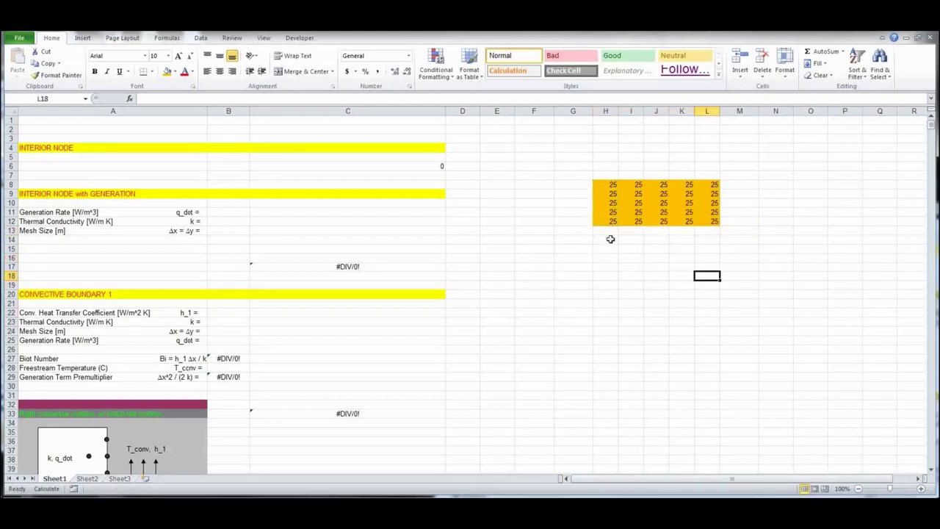
left_click_drag(606, 230, 707, 239)
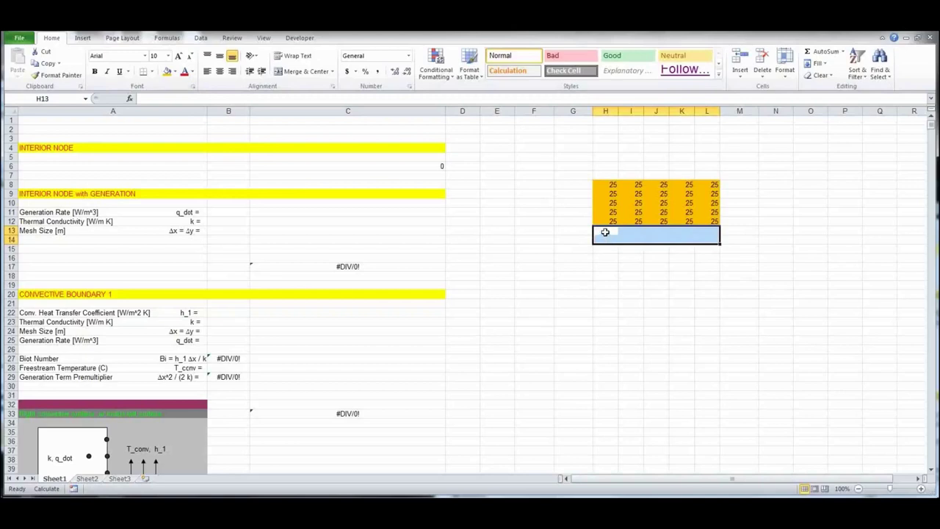
left_click_drag(605, 232, 707, 239)
left_click(176, 72)
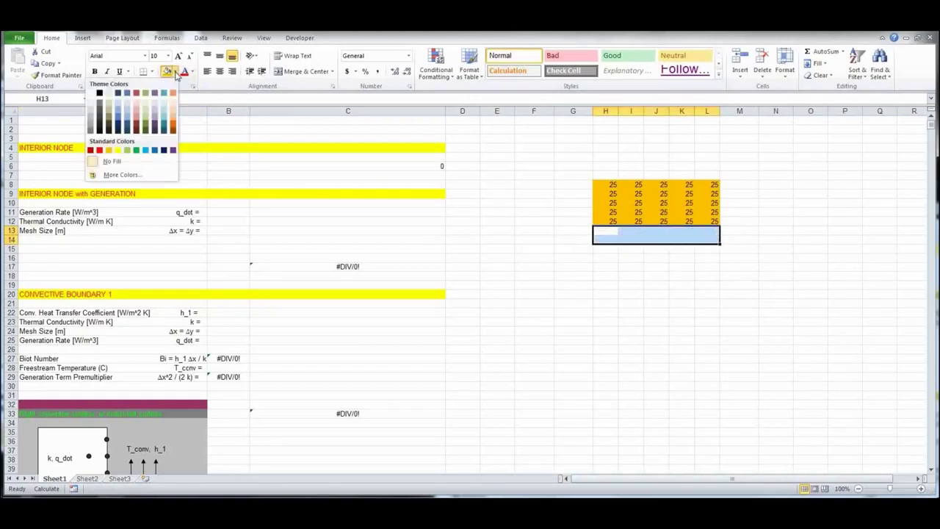
left_click(117, 175)
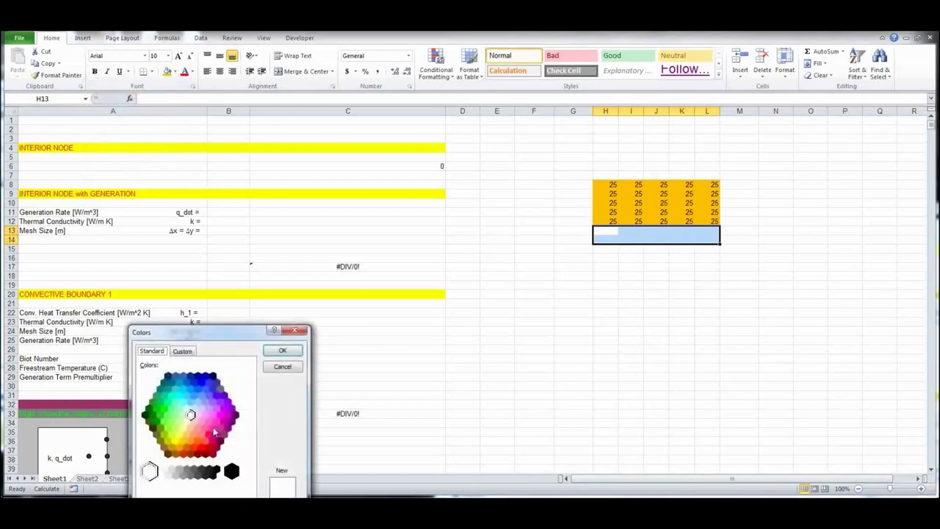
left_click(216, 427)
left_click(282, 350)
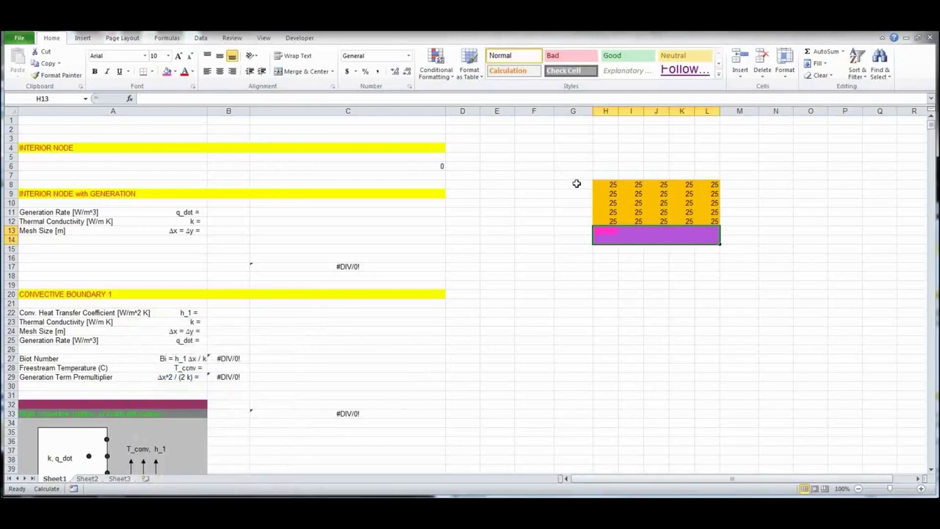
Fill G8:G12, the band G6:M7 and M8:M12 light blue around the grid
left_click_drag(576, 184, 577, 220)
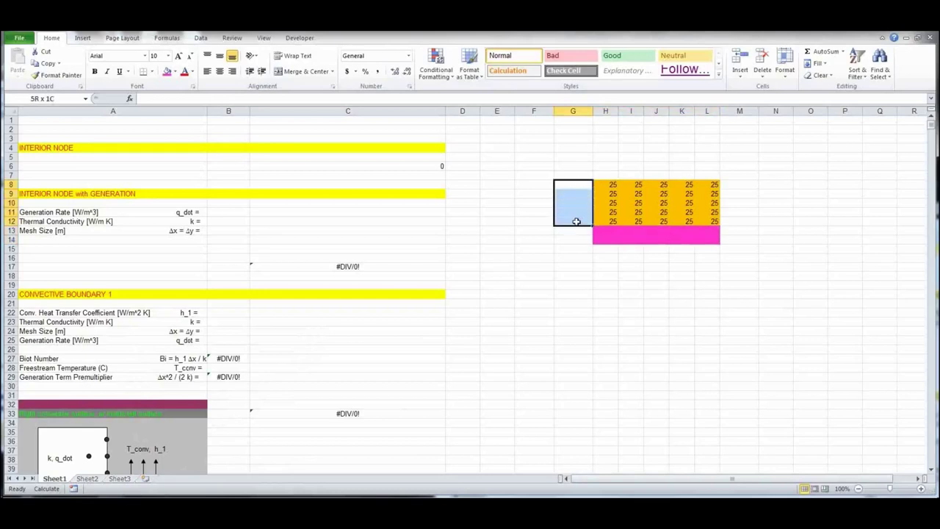
left_click(175, 72)
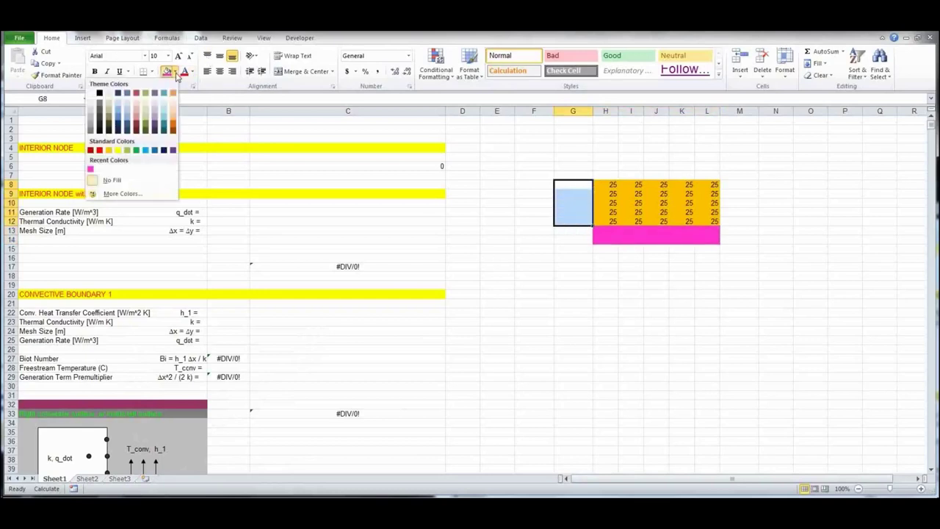
left_click(145, 151)
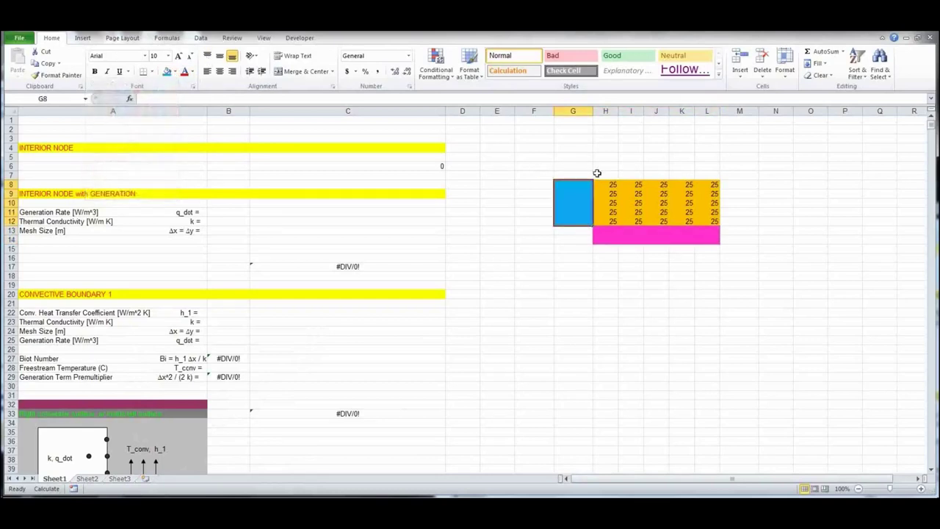
left_click_drag(580, 169, 735, 220)
left_click(168, 71)
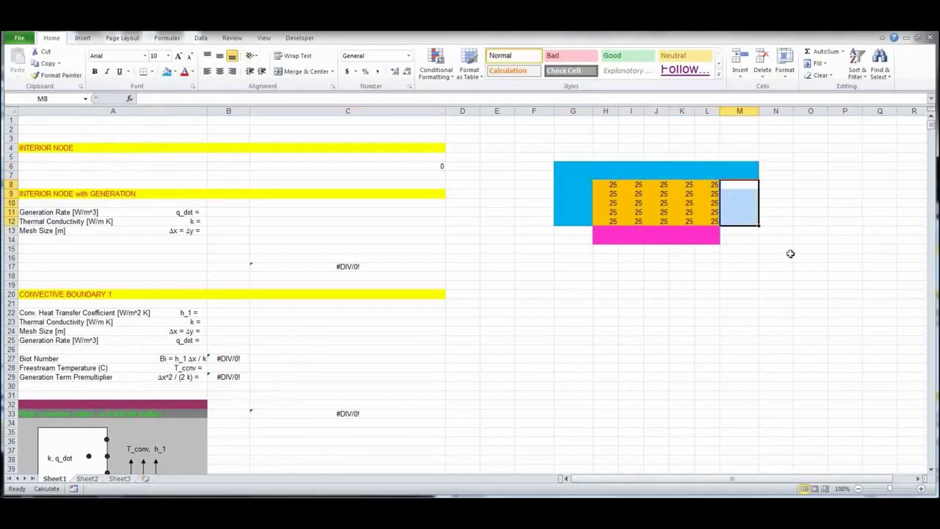
left_click(168, 72)
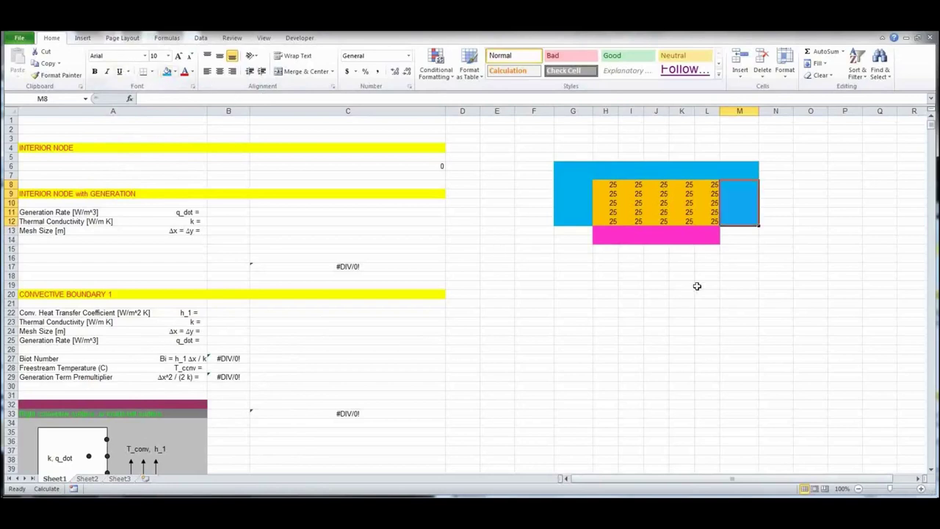
left_click(788, 274)
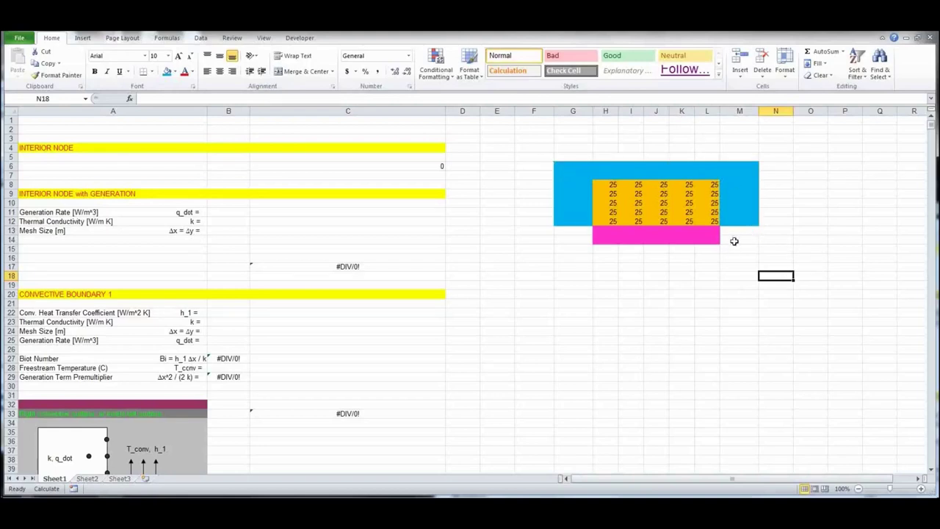
left_click(577, 223)
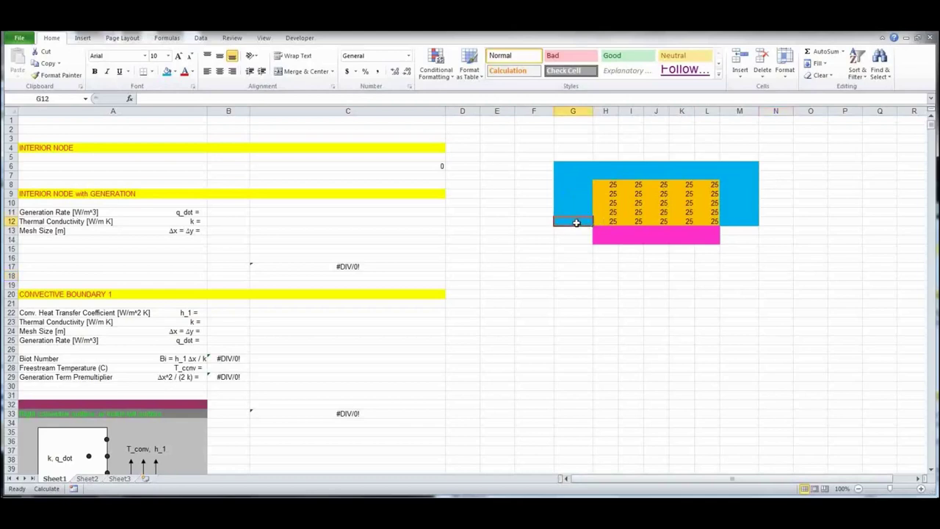
left_click_drag(609, 185, 611, 221)
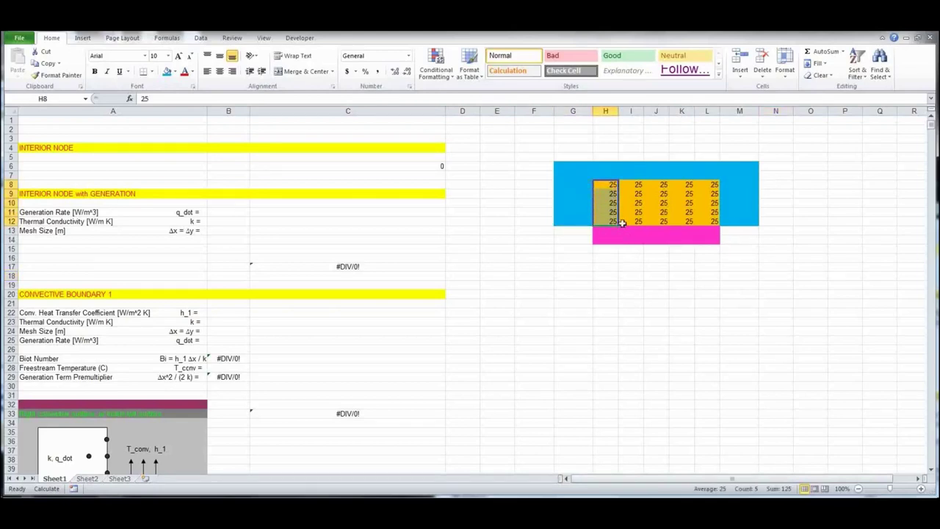
left_click(610, 184)
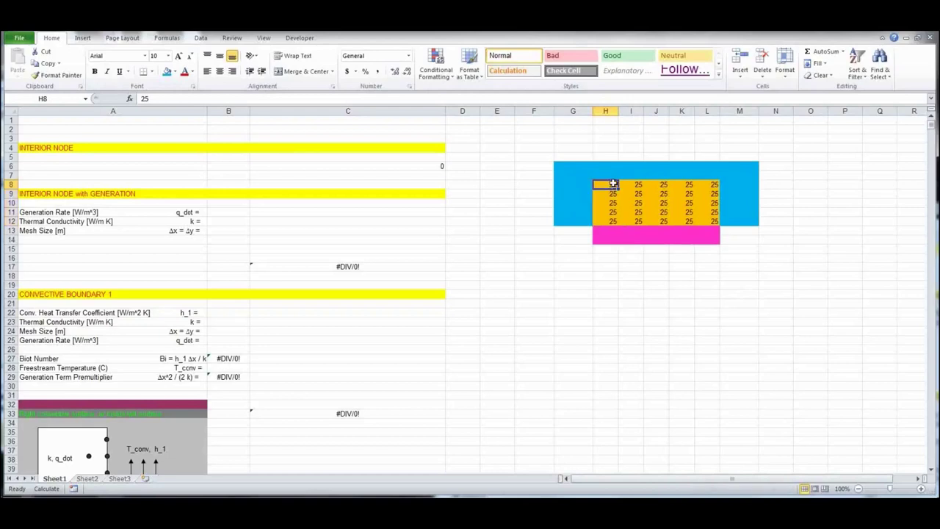
left_click_drag(613, 184, 713, 221)
left_click(713, 185)
left_click(614, 221)
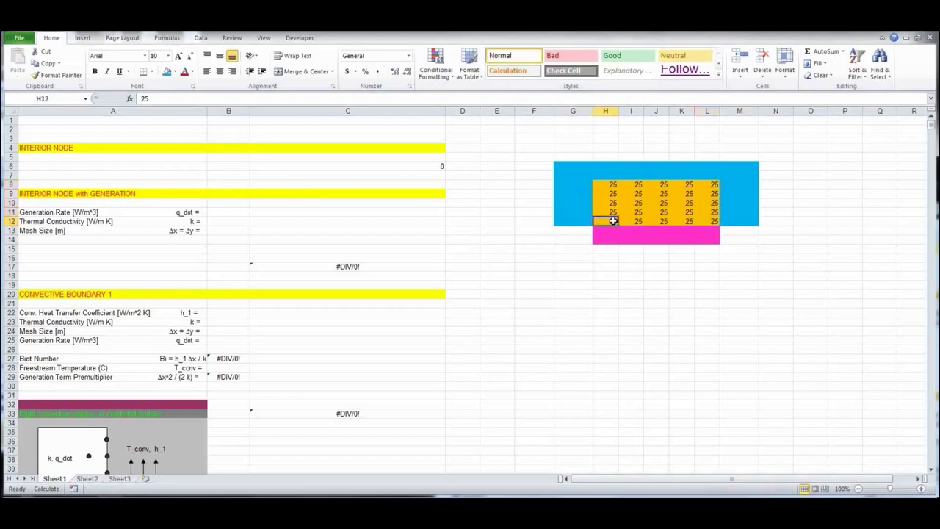
left_click_drag(613, 220, 712, 221)
left_click(635, 194)
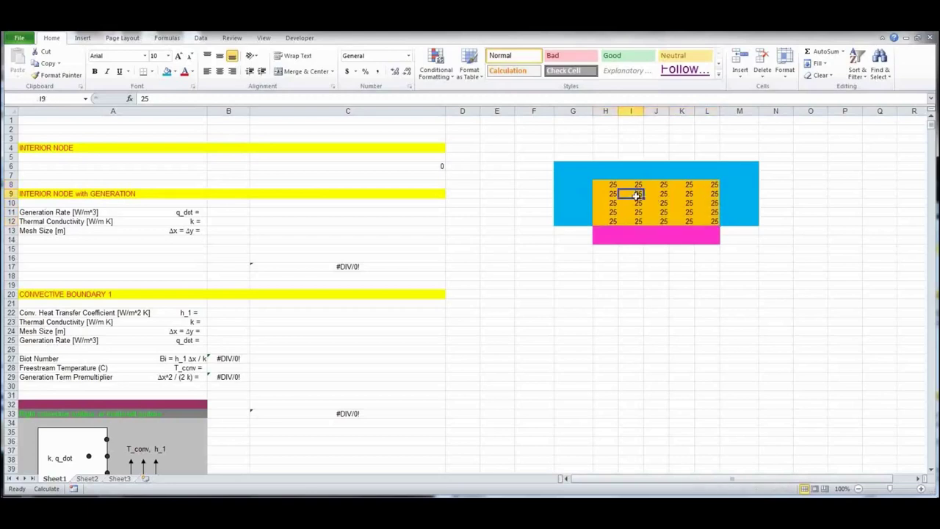
left_click_drag(636, 194, 692, 212)
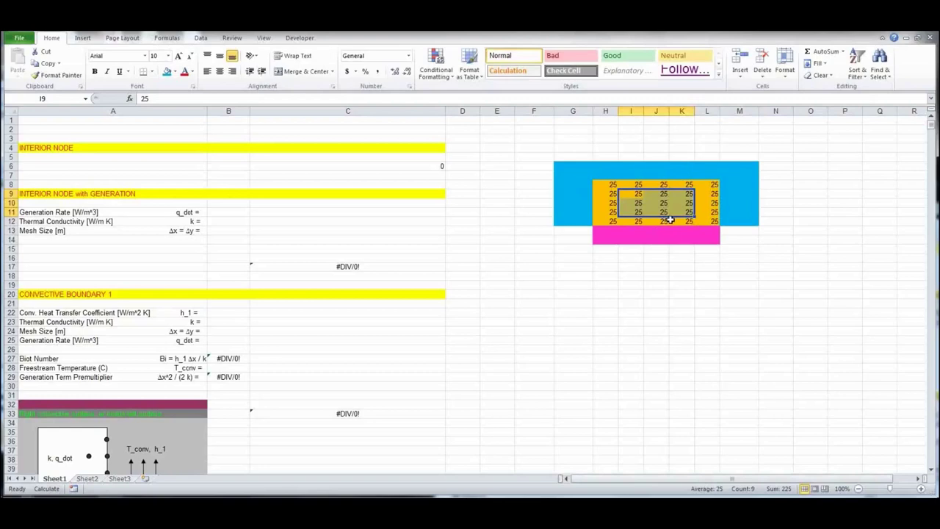
left_click(602, 288)
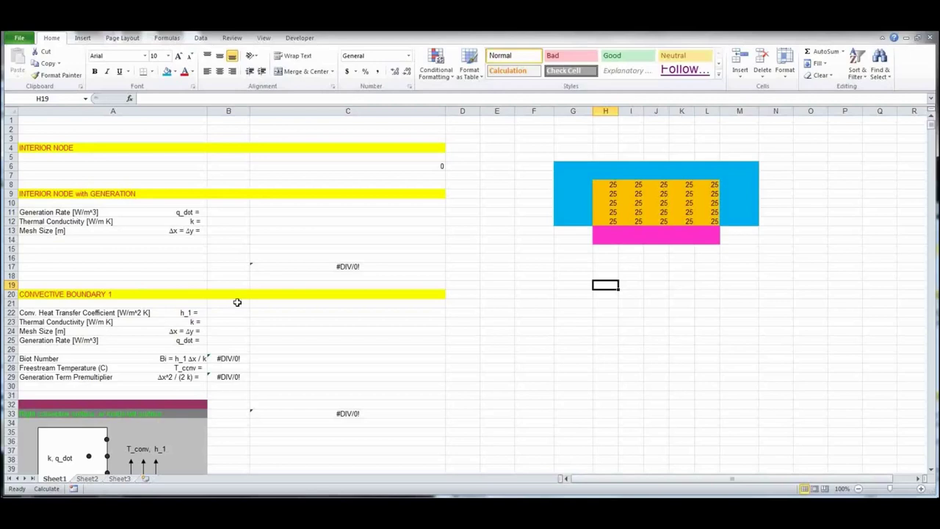
In Convective Boundary 1, enter h_1 = 10, k = 200, mesh size 0.001 and T_conv = 25
left_click(71, 296)
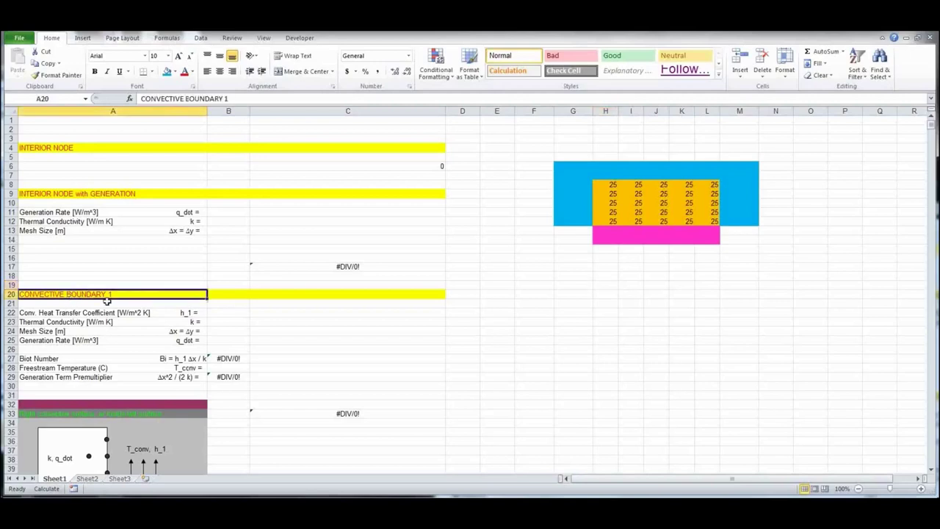
scroll(118, 300, "down", 3)
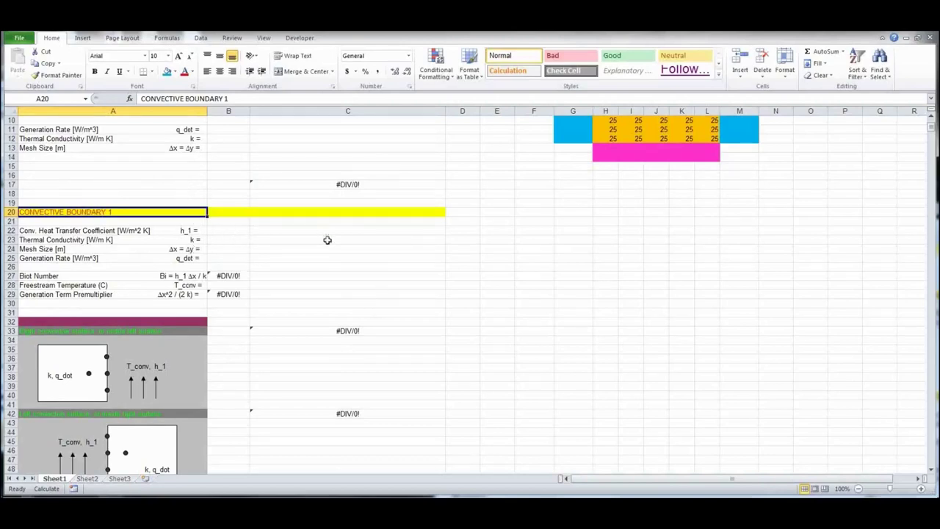
left_click(229, 231)
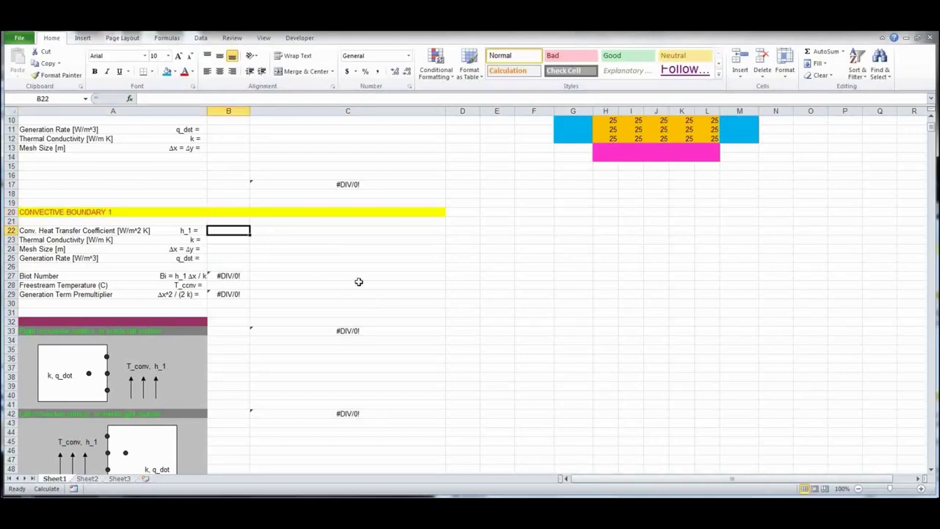
type("10")
key("Return")
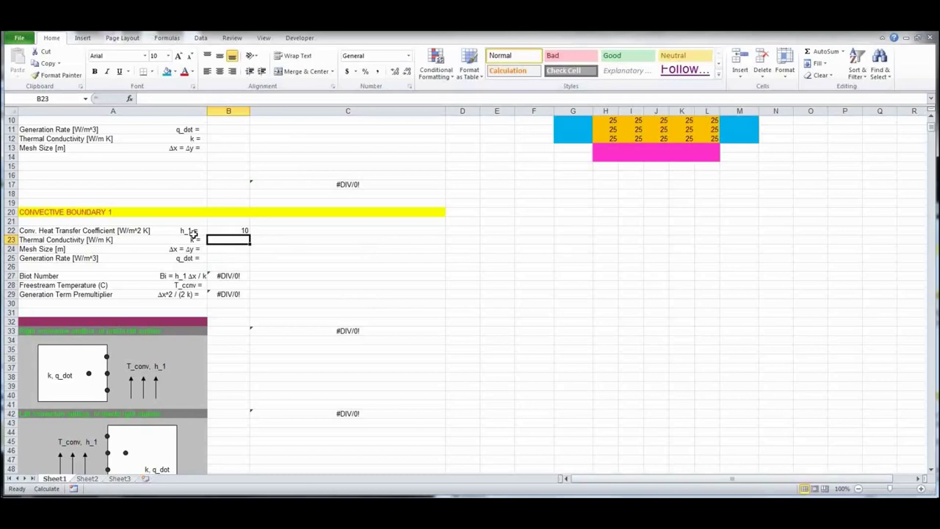
type("200")
key("Return")
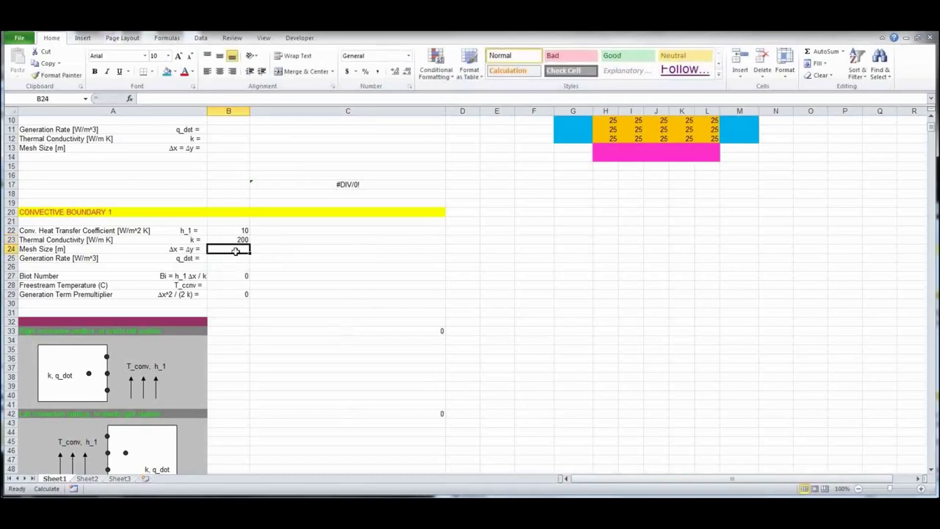
type(".001")
key("Return")
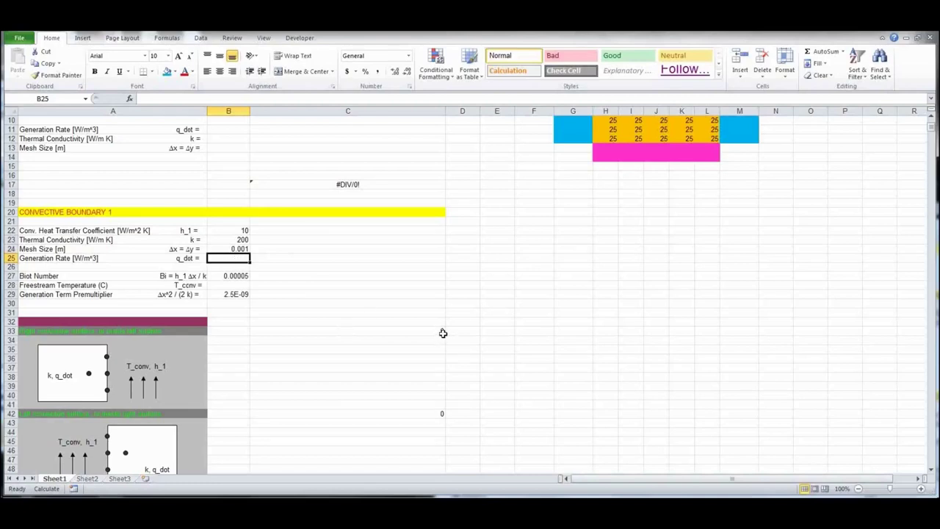
left_click(232, 286)
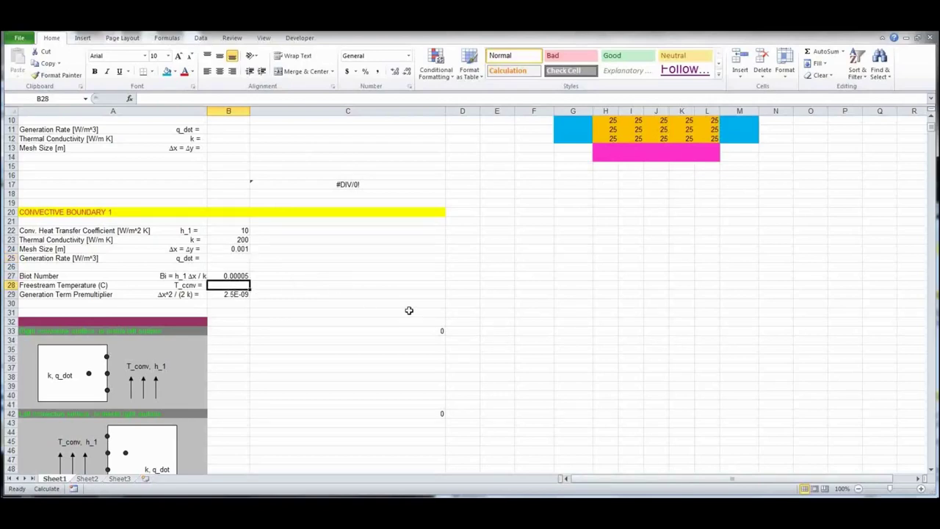
type("25")
key("Return")
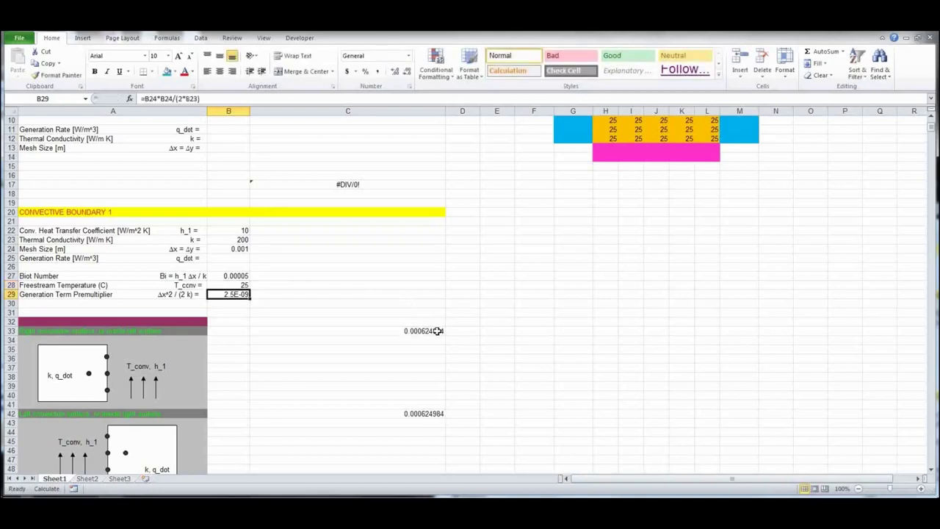
left_click(436, 331)
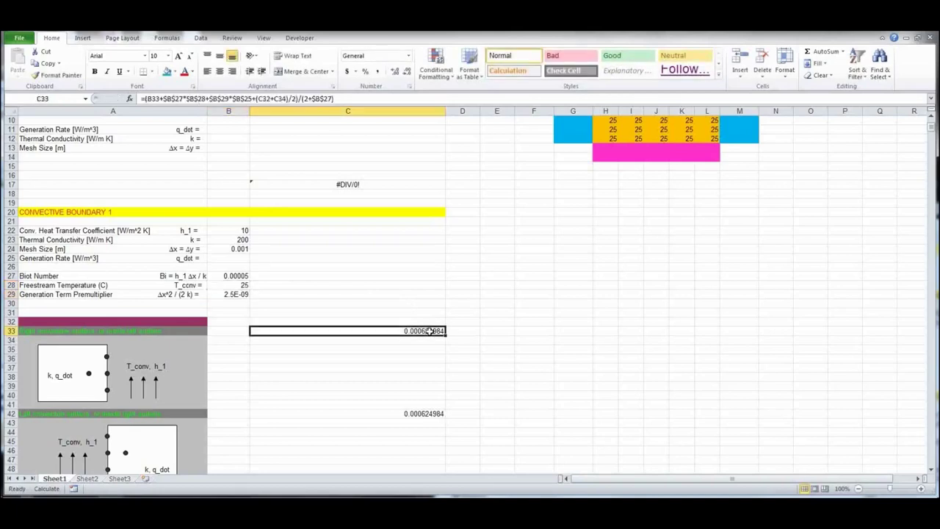
left_click(421, 413)
scroll(483, 373, "down", 6)
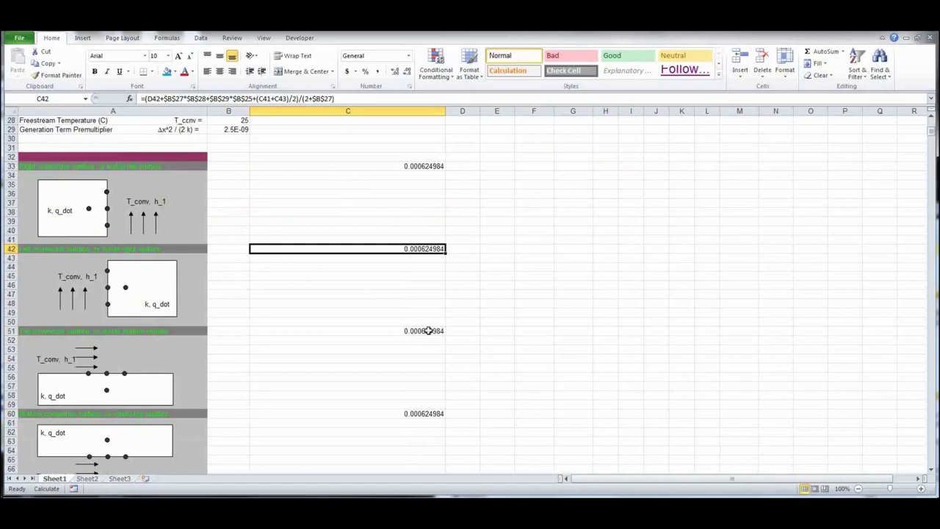
left_click(428, 331)
scroll(554, 326, "up", 7)
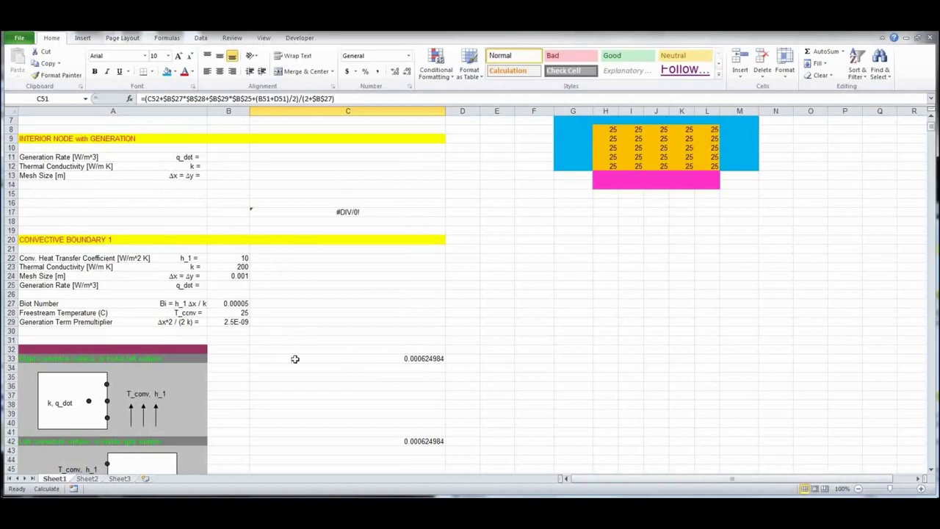
left_click(433, 358)
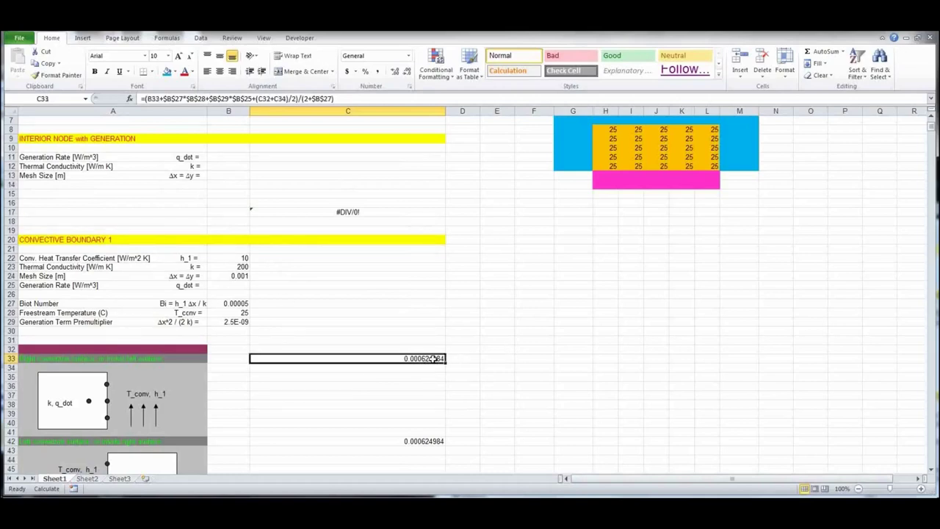
left_click(385, 97)
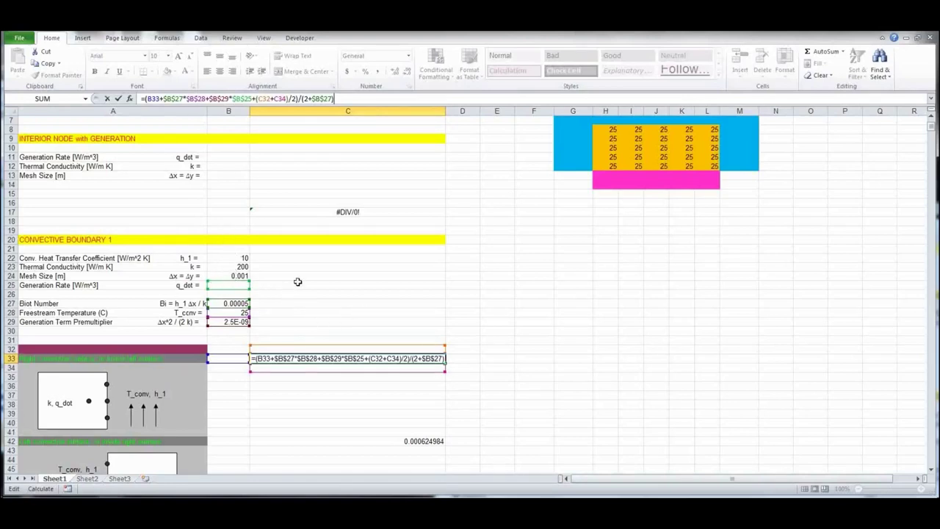
key("ctrl+Return")
left_click(238, 303)
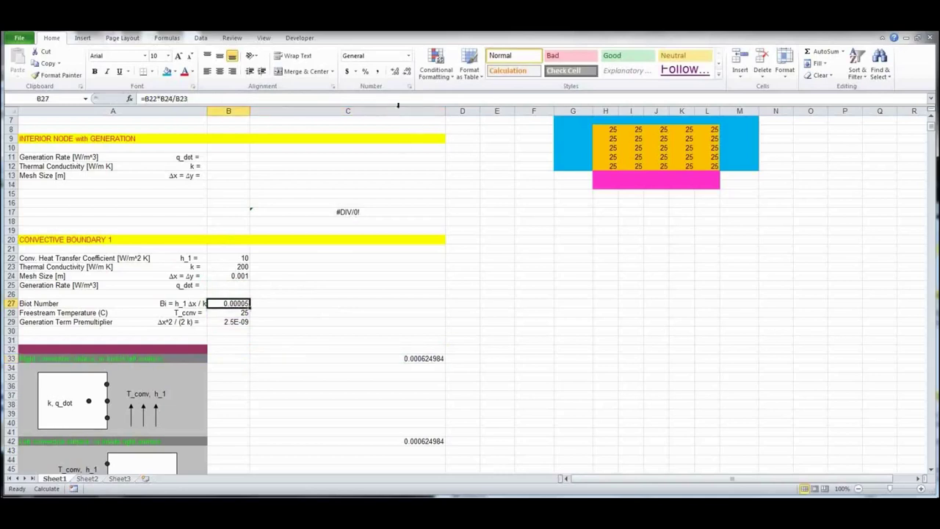
left_click(350, 98)
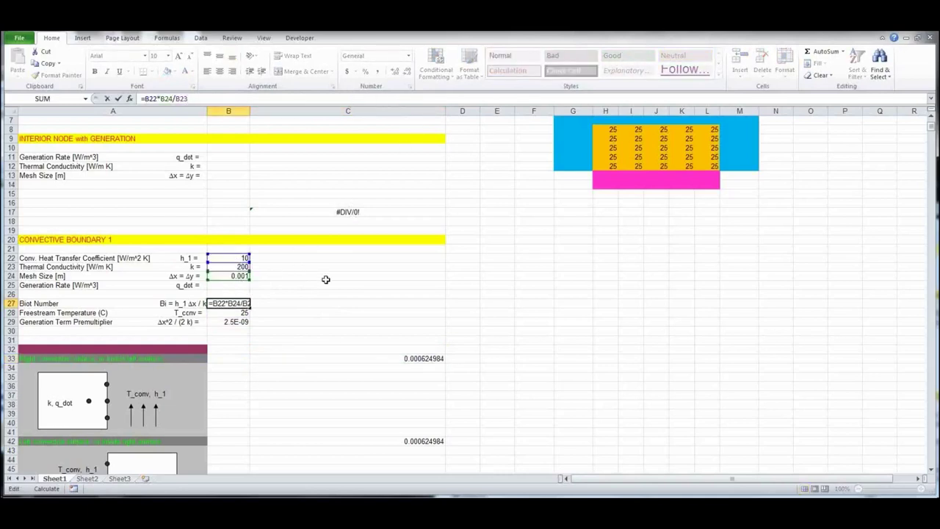
key("ctrl+Return")
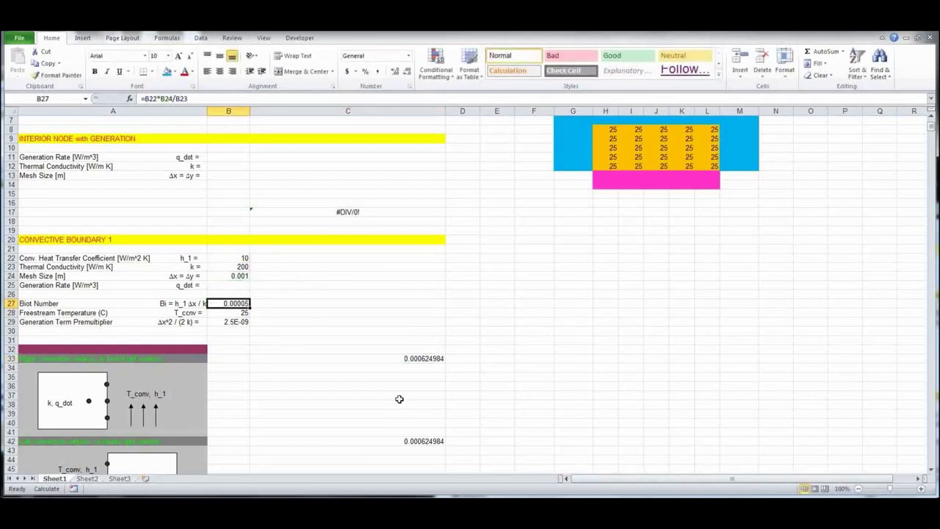
scroll(326, 340, "down", 12)
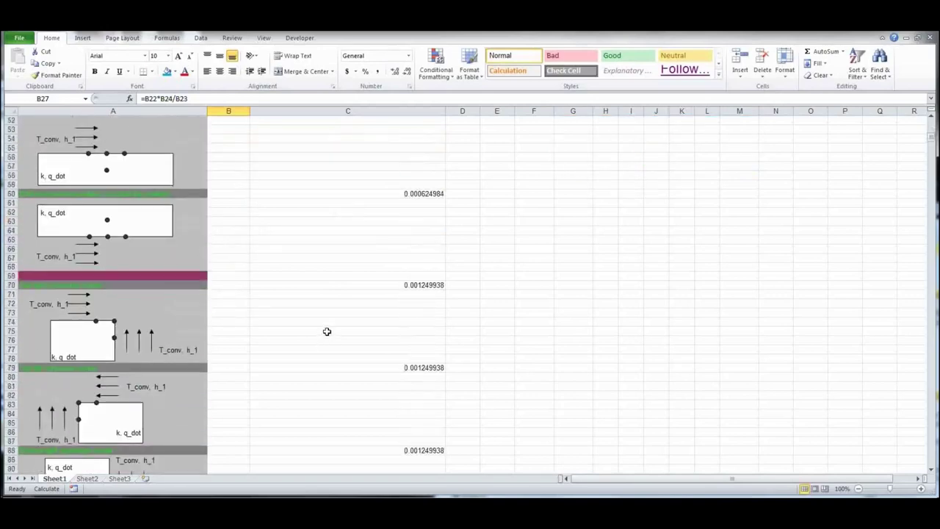
scroll(327, 334, "up", 8)
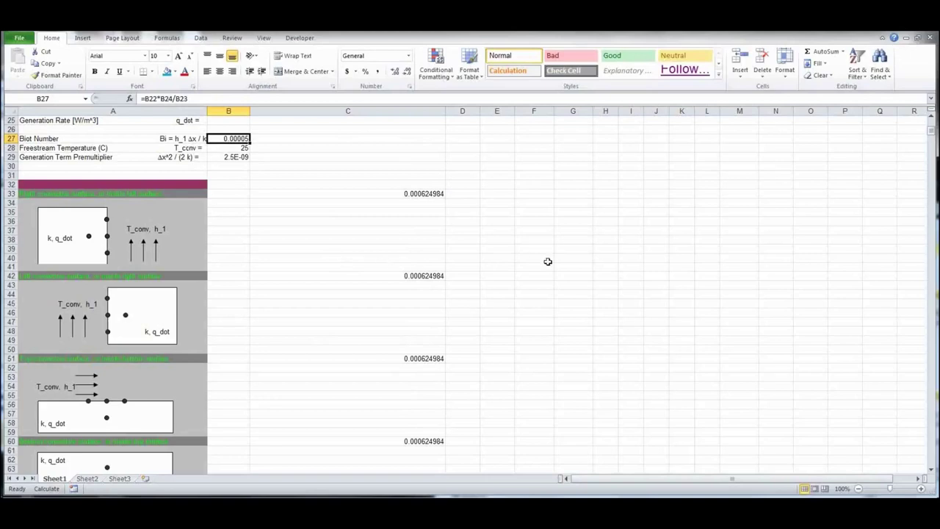
scroll(547, 260, "up", 7)
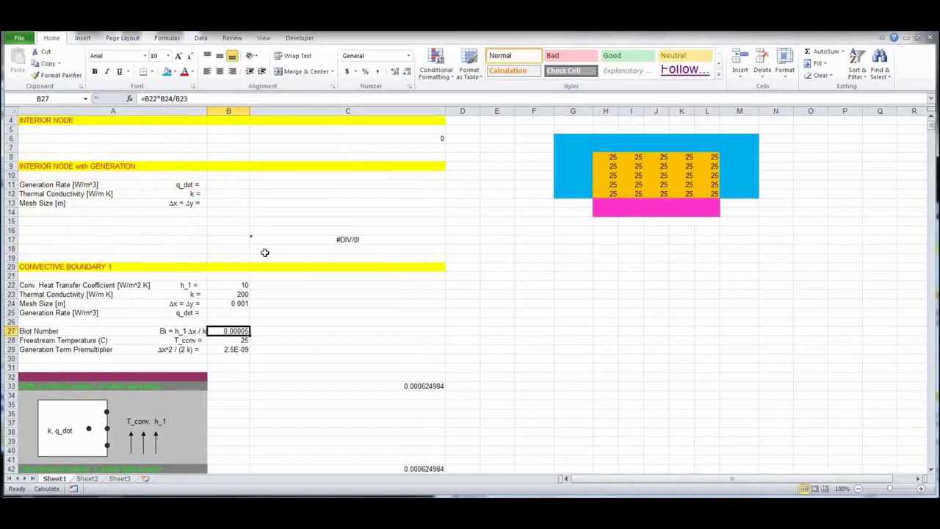
scroll(309, 342, "down", 5)
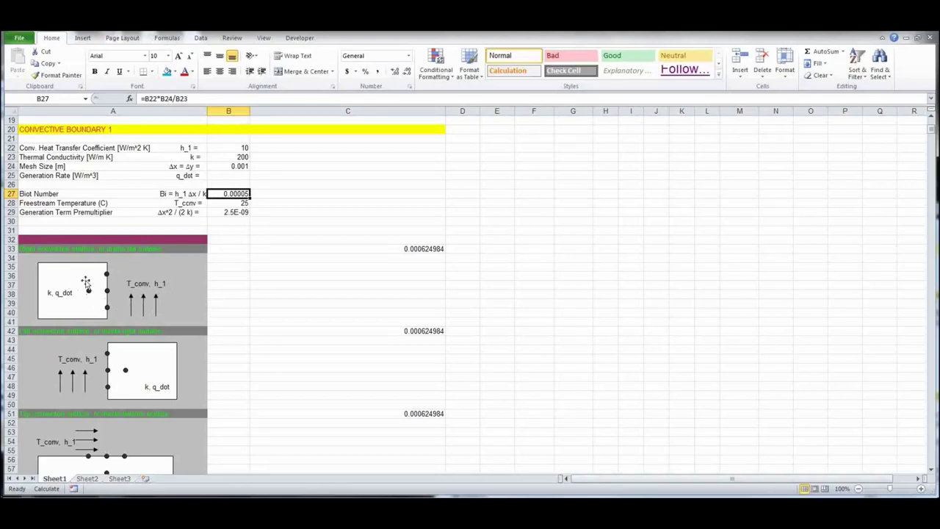
left_click(409, 247)
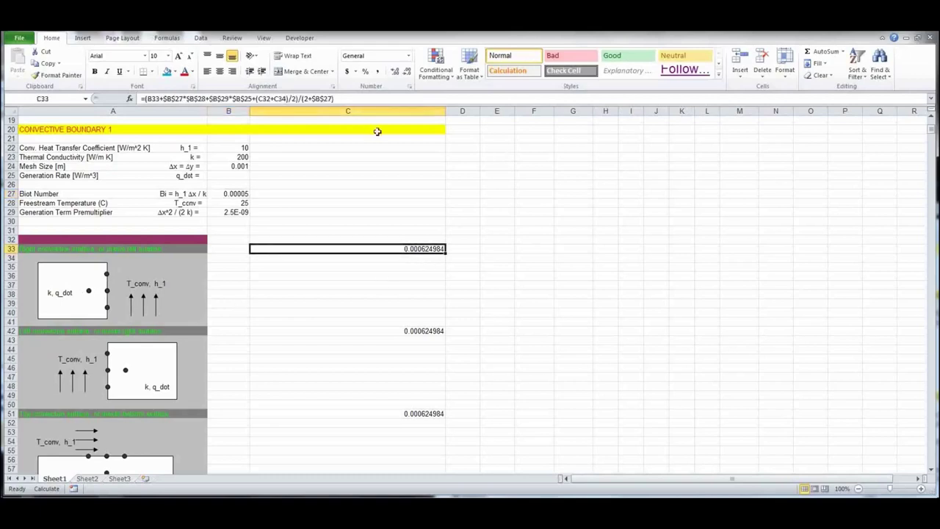
left_click(373, 97)
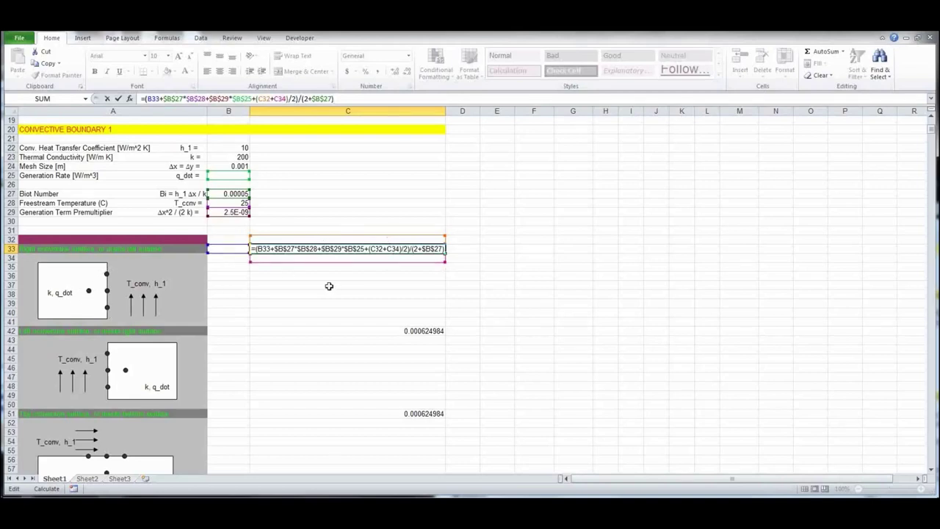
key("ctrl+Return")
left_click(431, 330)
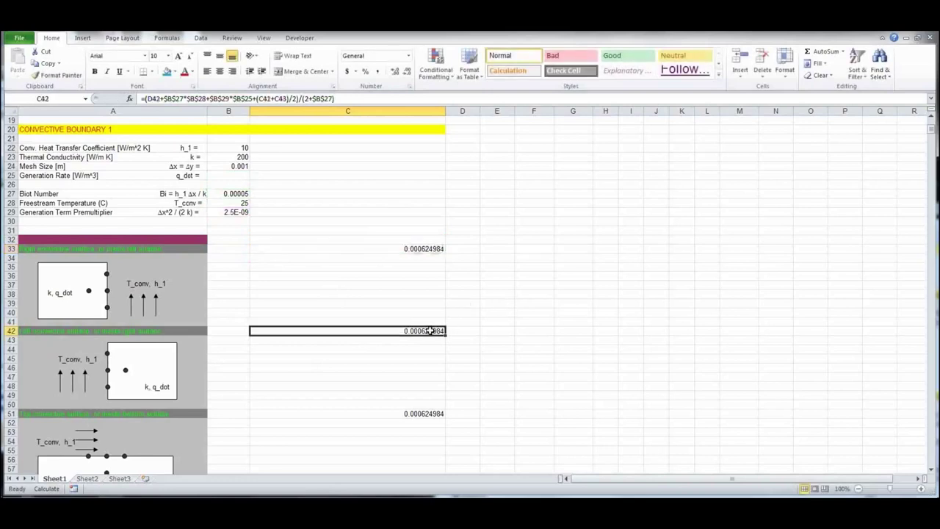
key("F2")
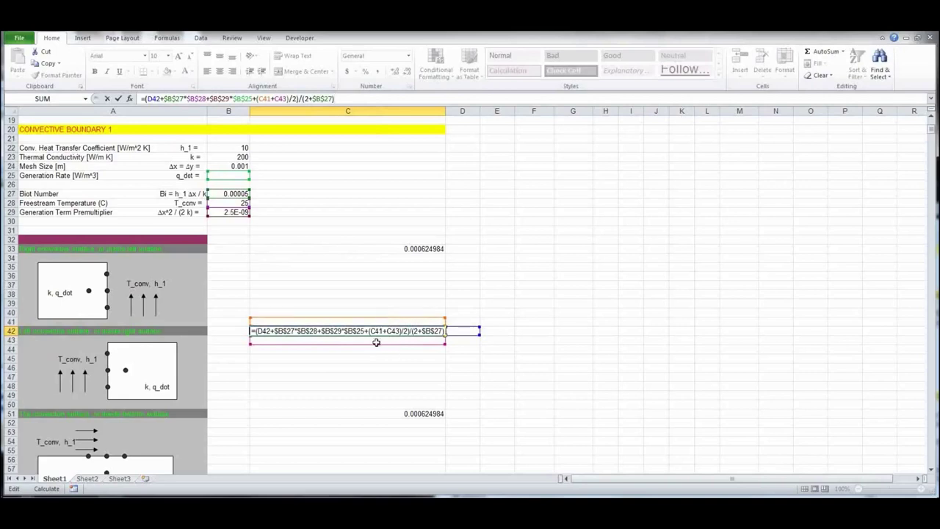
key("ctrl+Return")
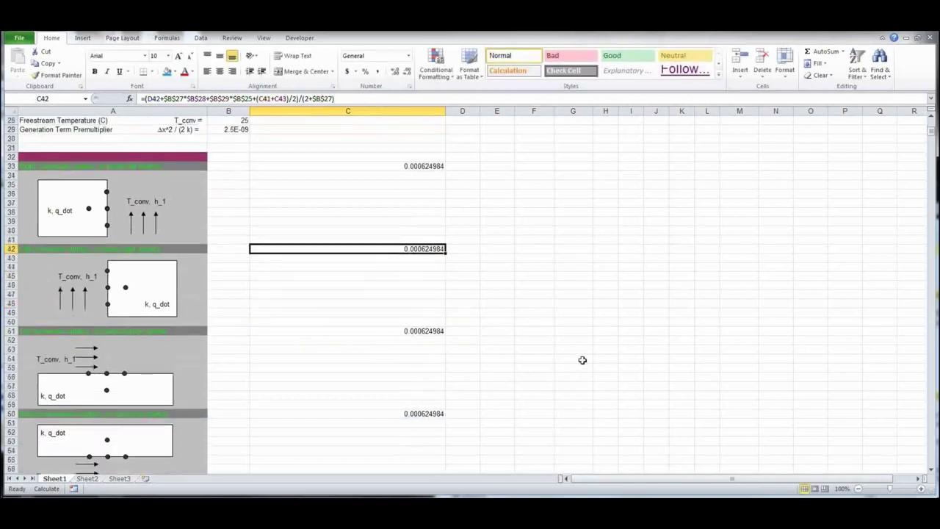
scroll(580, 360, "down", 3)
left_click(414, 331)
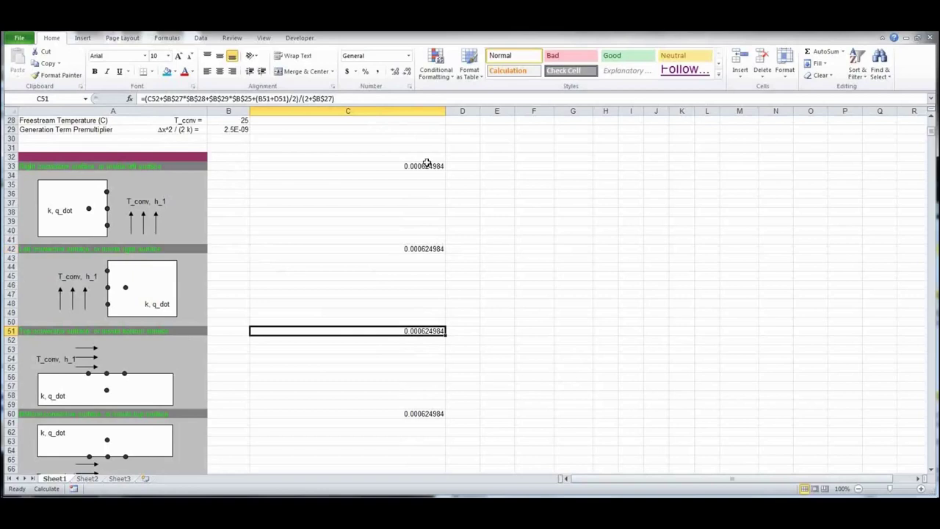
left_click(364, 97)
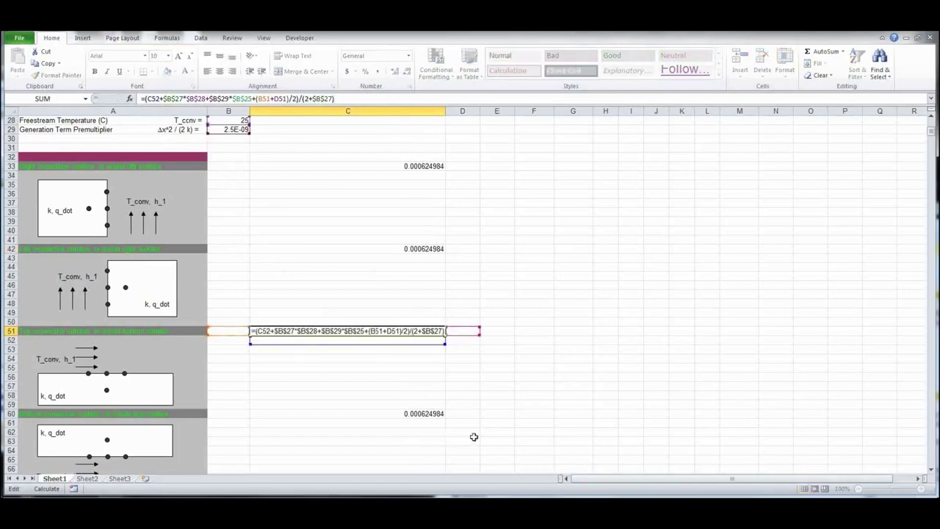
key("ctrl+Return")
left_click(400, 416)
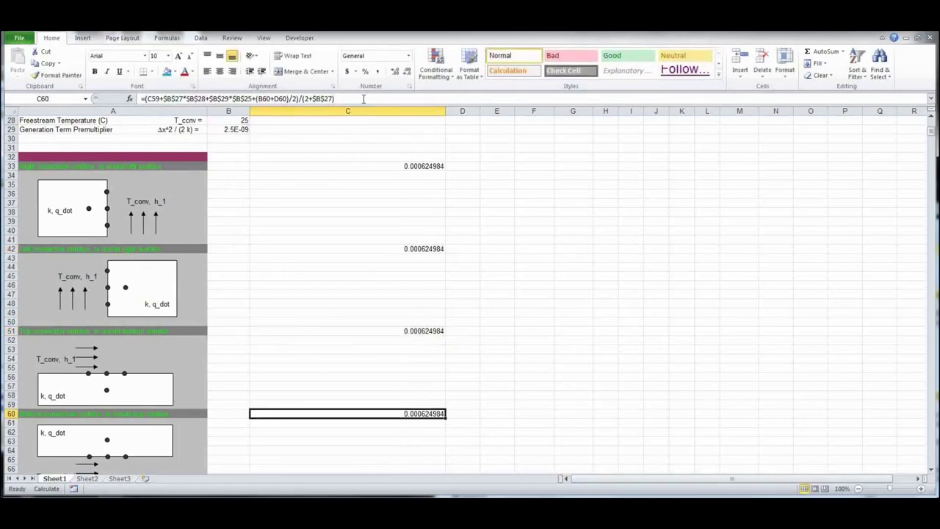
key("F2")
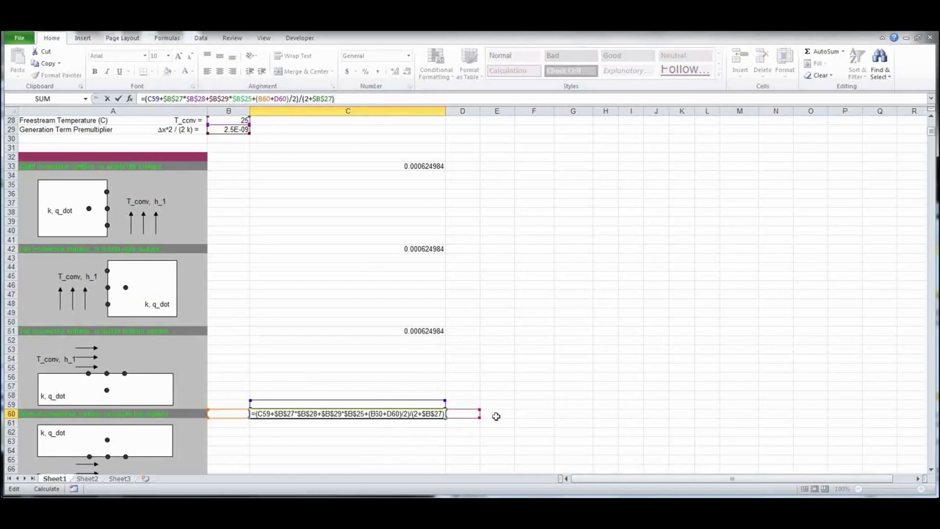
key("ctrl+Return")
scroll(534, 351, "down", 7)
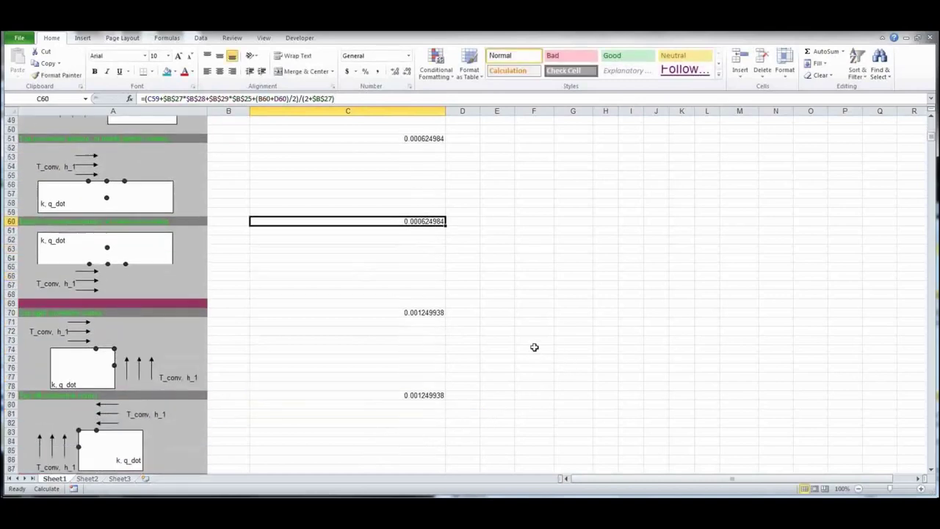
left_click(411, 313)
key("F2")
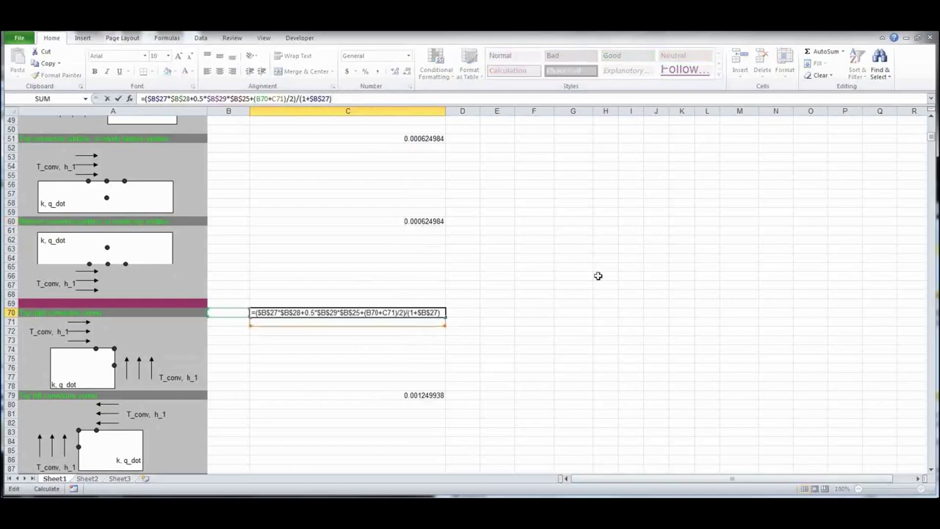
key("ctrl+Return")
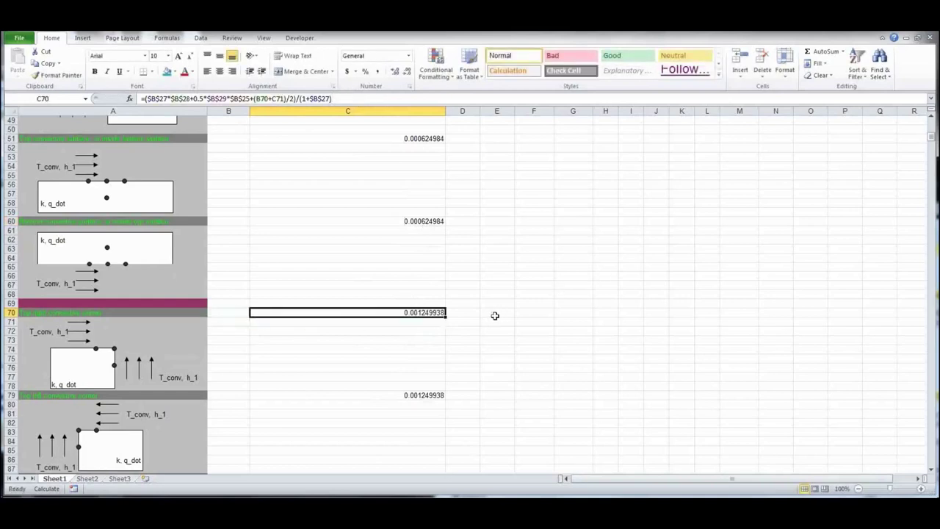
scroll(495, 316, "down", 3)
scroll(458, 341, "up", 19)
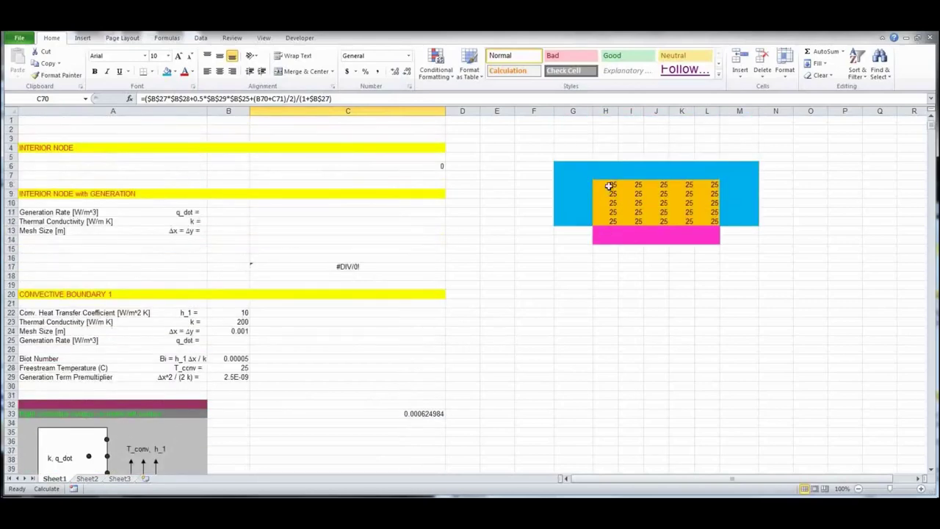
Locate the grid edges, the C33 boundary formula and the right-edge target cells L9:L11
left_click_drag(609, 185, 714, 221)
left_click_drag(602, 221, 713, 221)
scroll(300, 349, "down", 7)
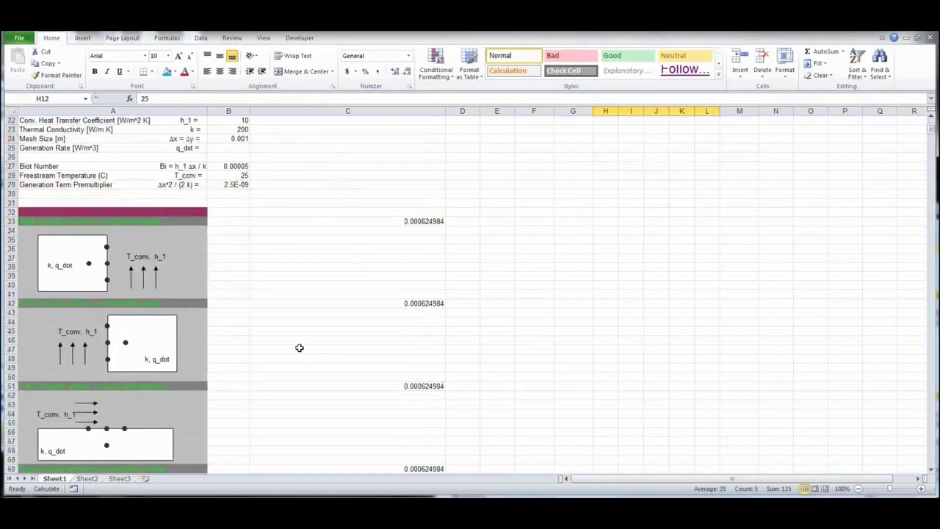
left_click(422, 223)
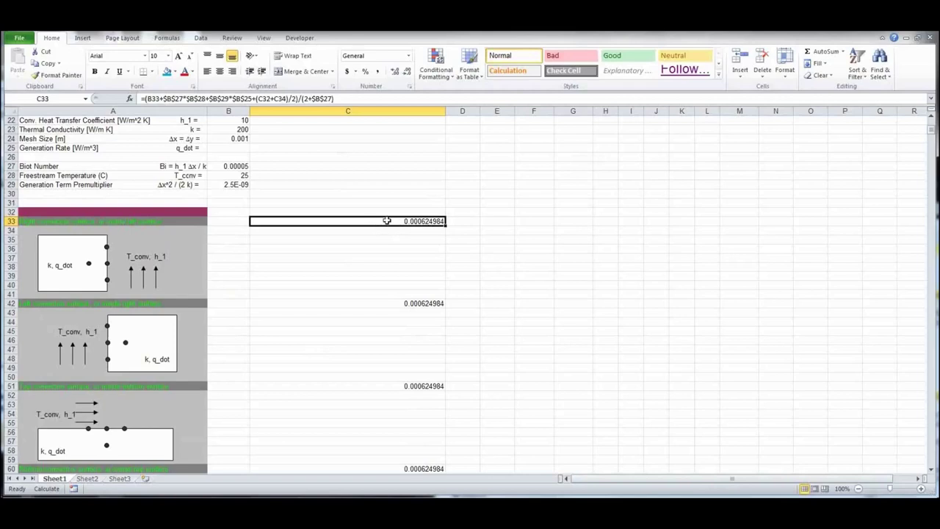
scroll(638, 272, "up", 6)
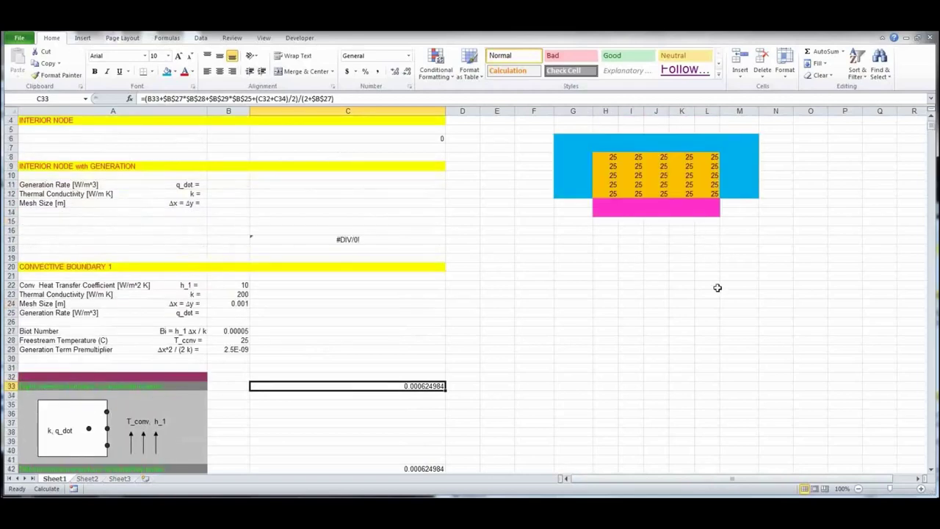
left_click(712, 282)
left_click(712, 166)
left_click_drag(712, 166, 712, 183)
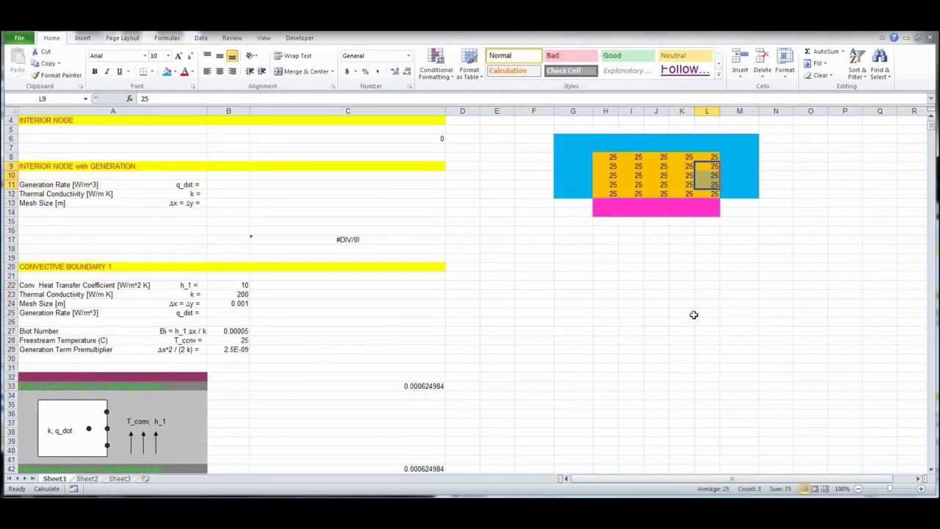
left_click(588, 363)
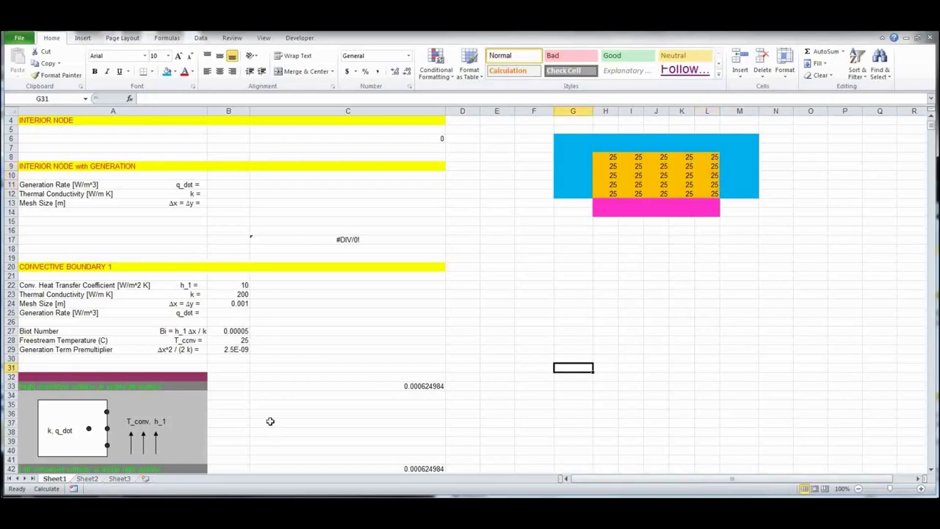
Copy the C33 convective-boundary formula into right-edge cells L9:L11
left_click(398, 388)
key("ctrl+c")
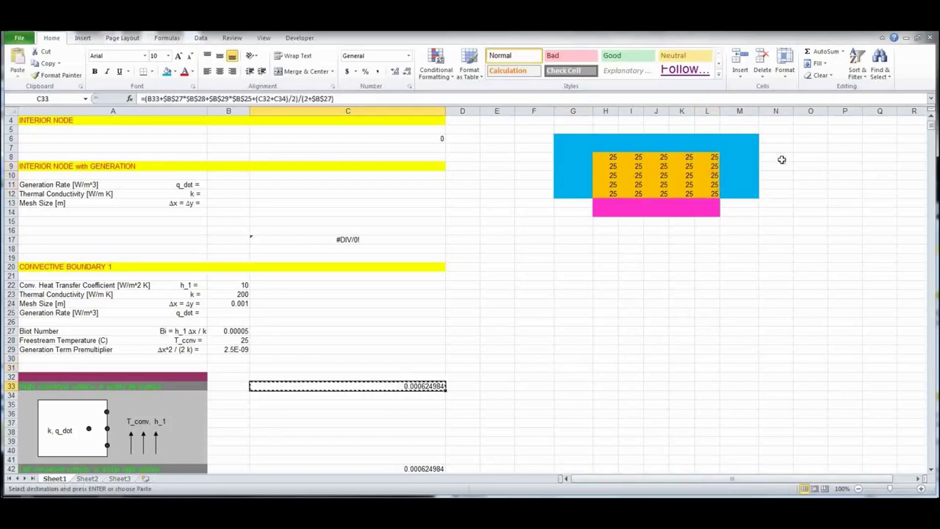
left_click(707, 166)
left_click_drag(707, 166, 709, 183)
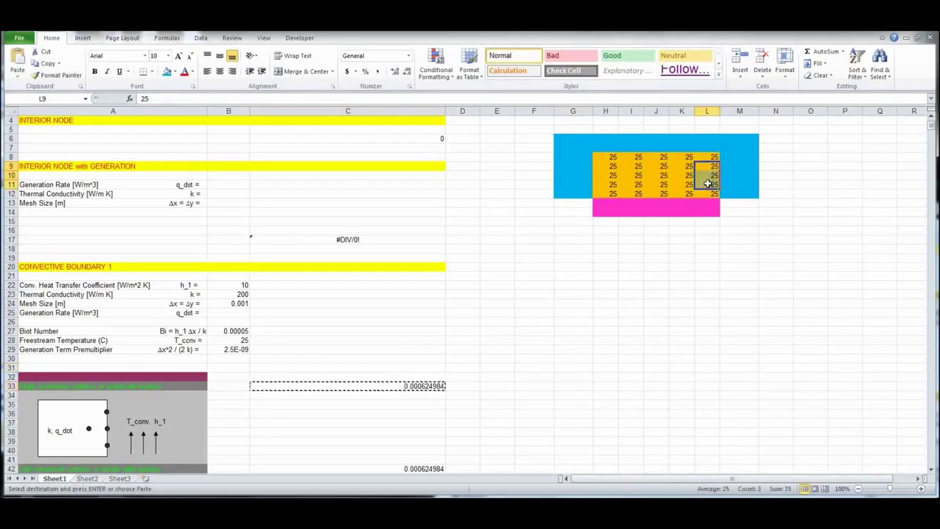
key("ctrl+v")
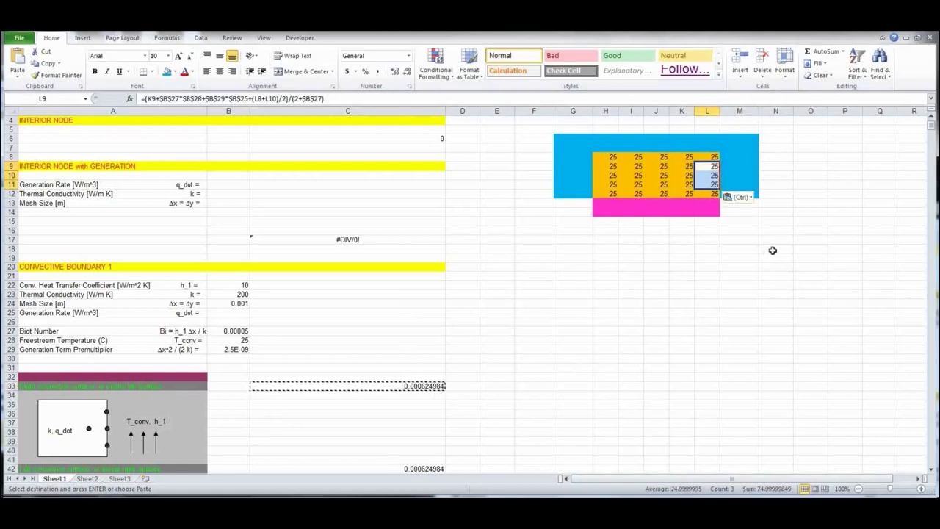
left_click(774, 275)
Check the cell references in the L9 and L10 formulas
left_click(713, 166)
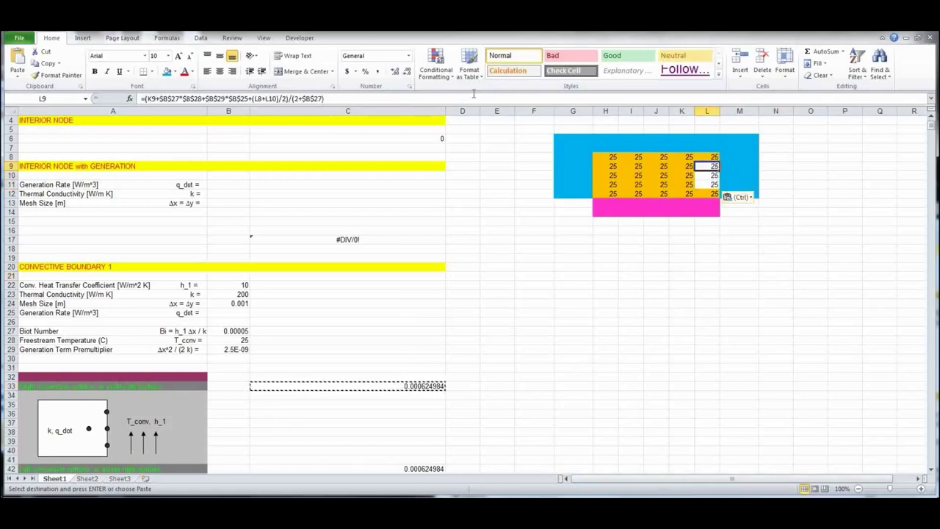
double_click(713, 166)
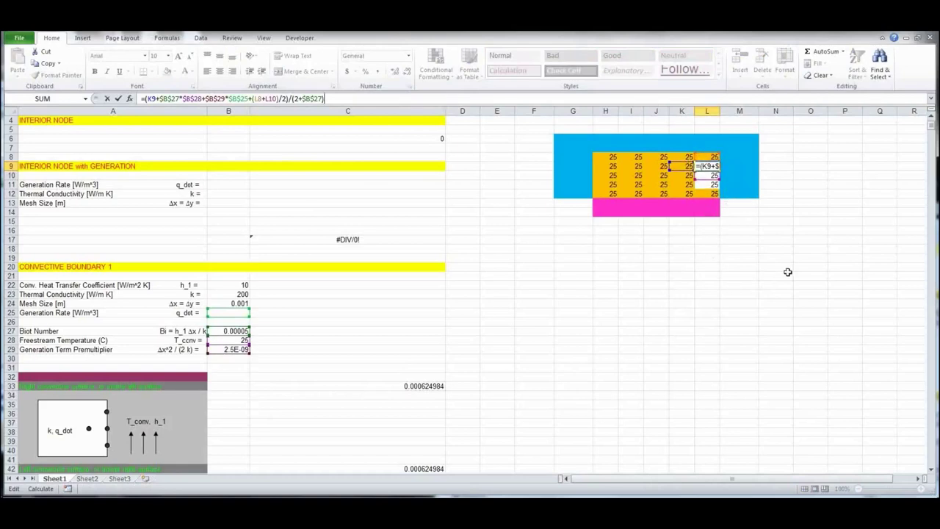
key("Return")
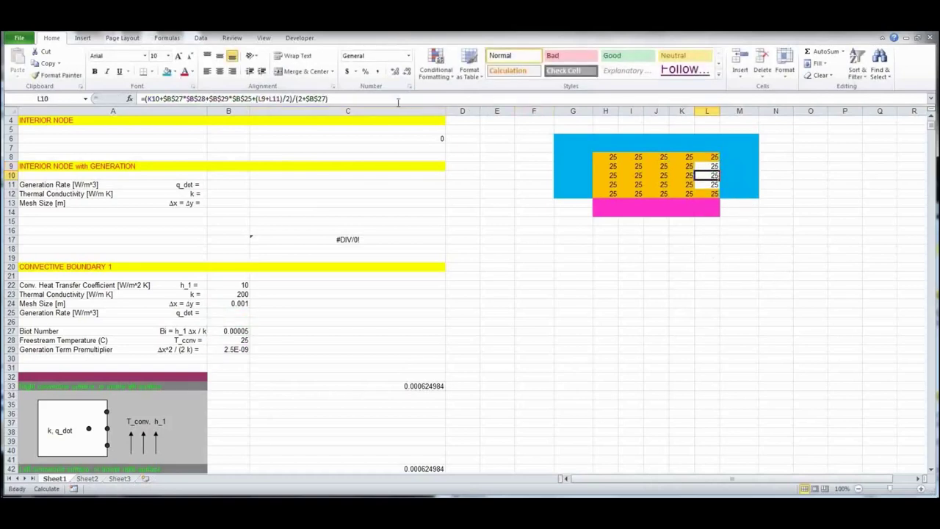
left_click(398, 103)
key("Escape")
In Insulated Boundary, enter k = 200 in B272 and mesh size 0.001 in B273
scroll(462, 361, "down", 5)
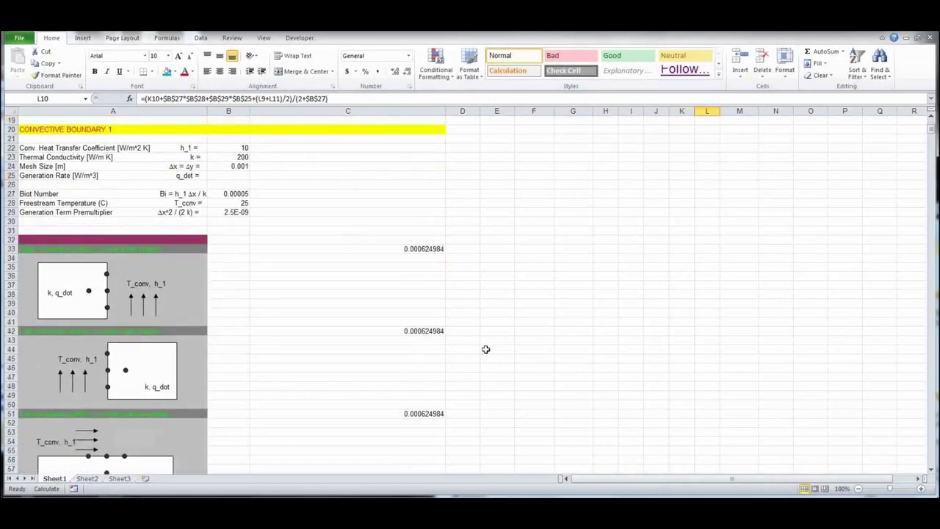
scroll(485, 348, "down", 13)
scroll(483, 347, "down", 20)
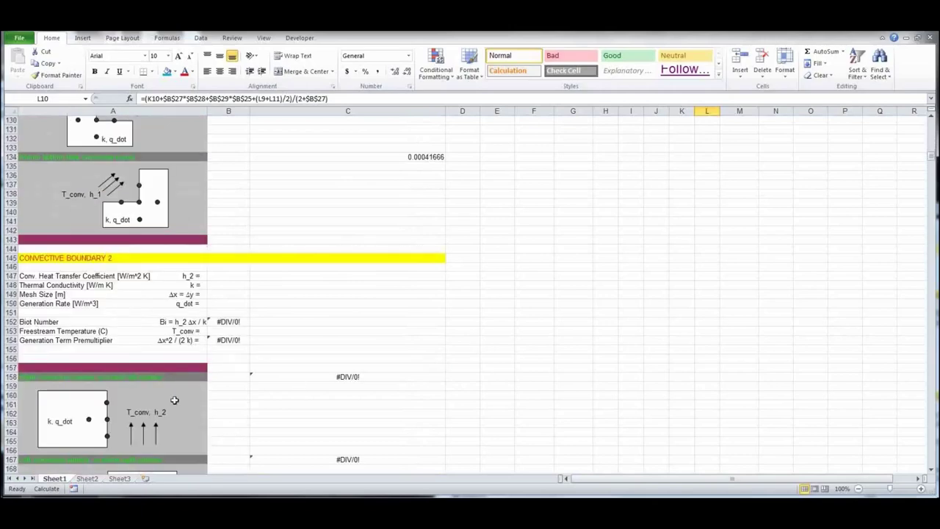
scroll(404, 340, "down", 8)
scroll(404, 340, "down", 20)
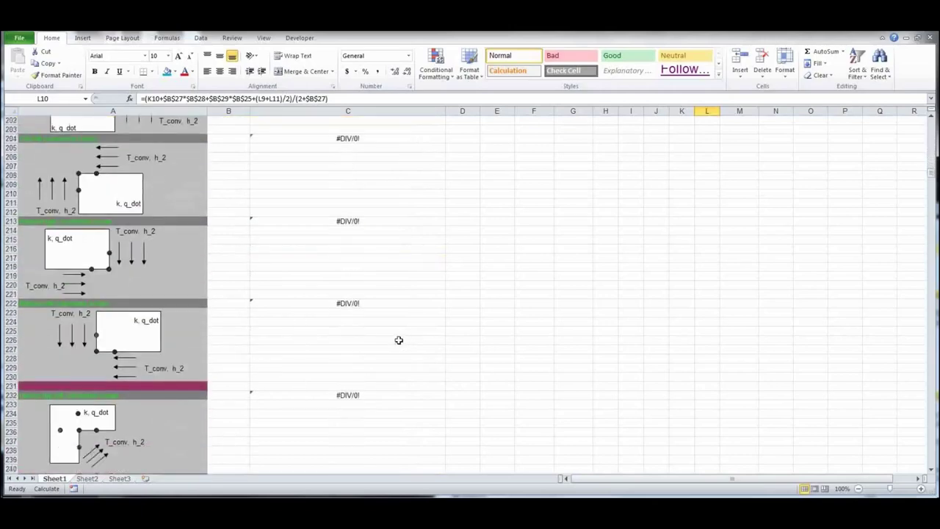
scroll(399, 339, "down", 4)
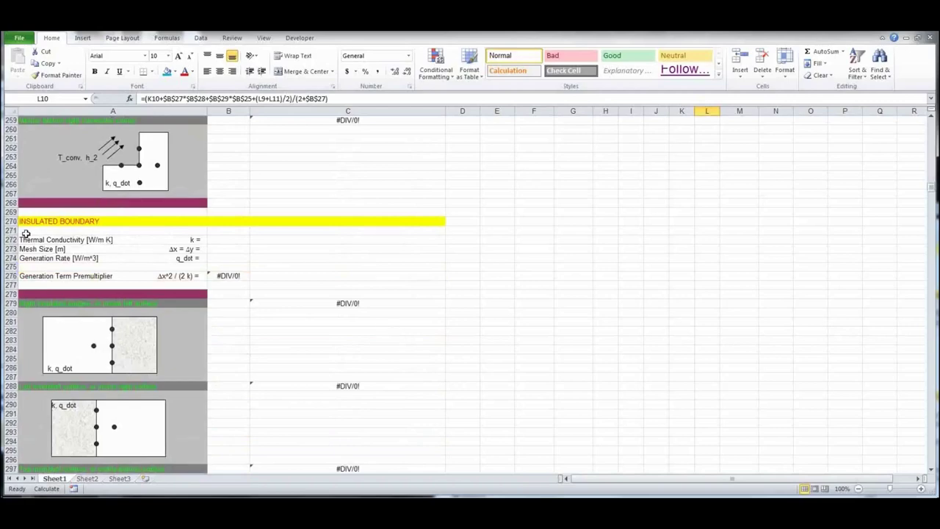
scroll(285, 320, "down", 8)
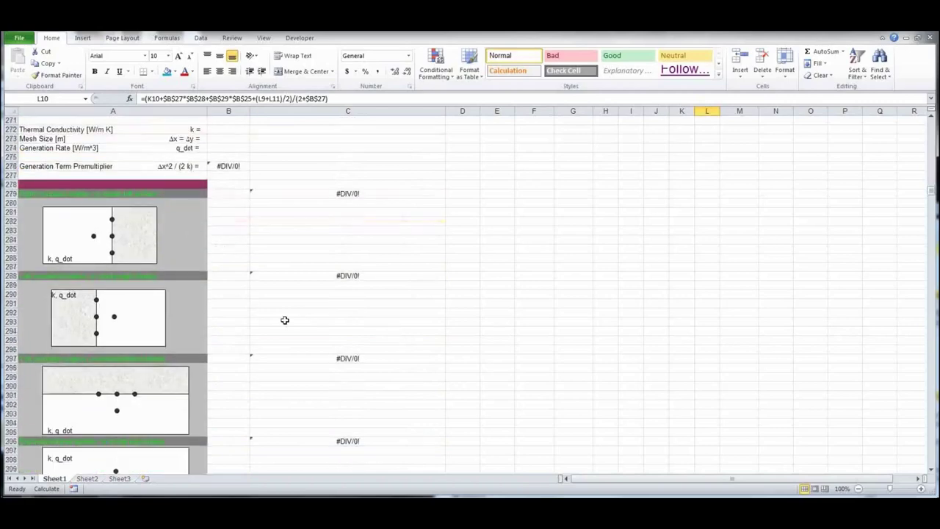
scroll(282, 317, "down", 1)
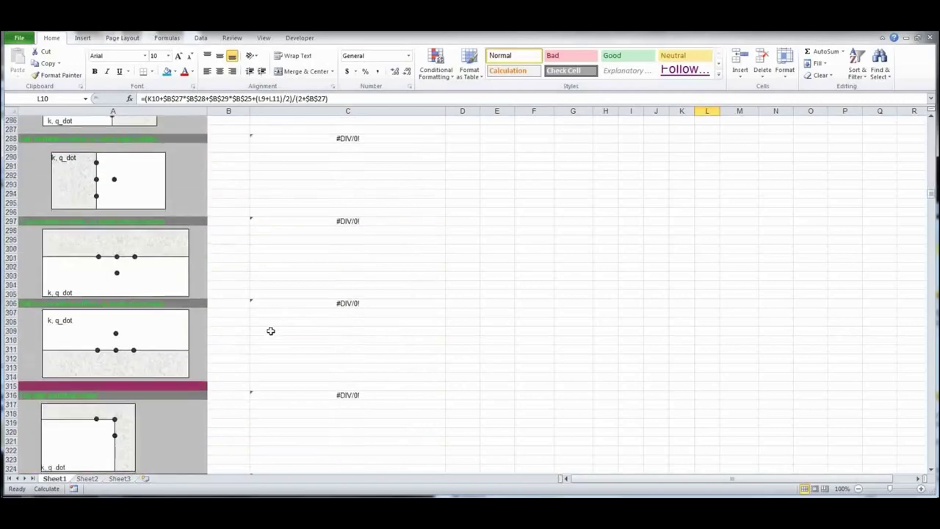
scroll(489, 330, "up", 14)
left_click(214, 377)
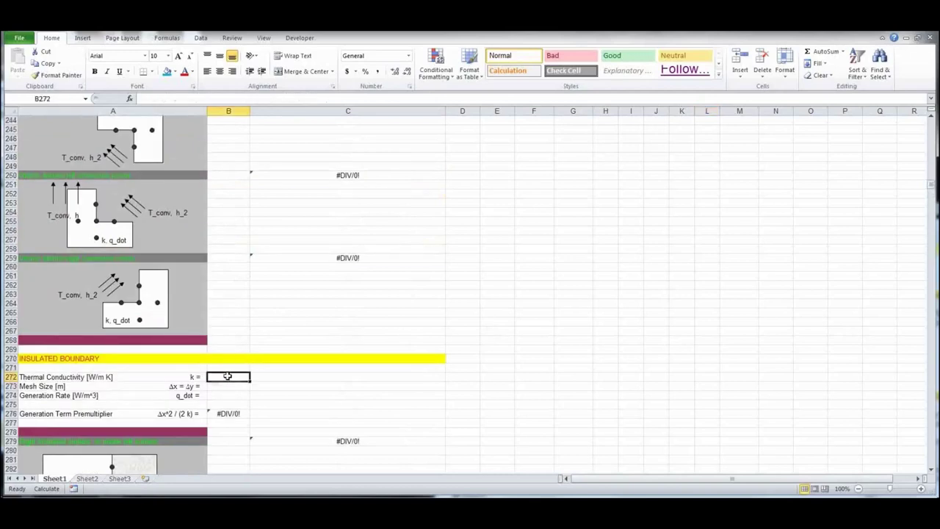
type("200")
key("Return")
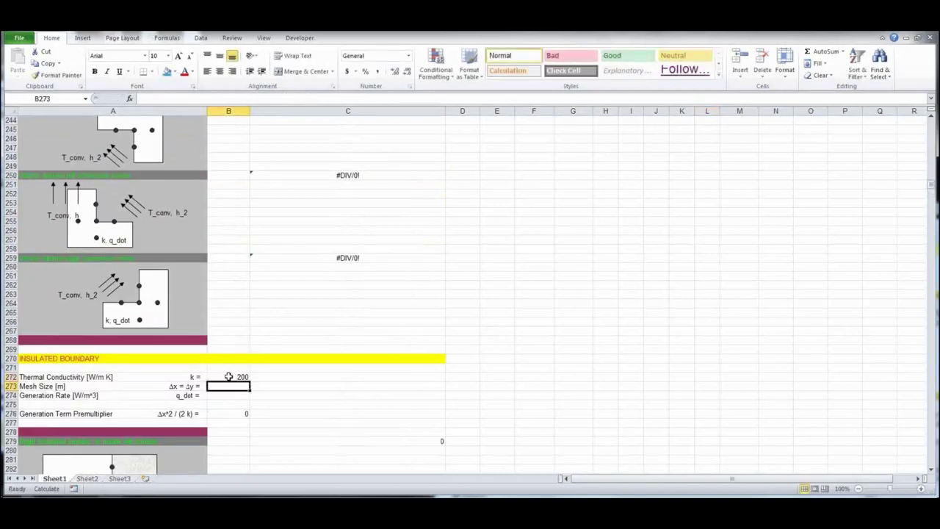
type(".00")
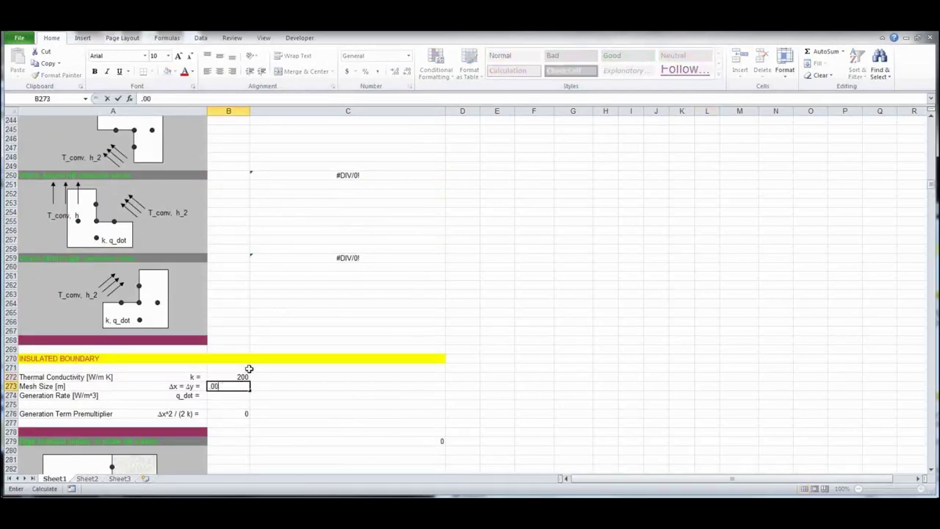
type("1")
key("Return")
scroll(305, 409, "down", 1)
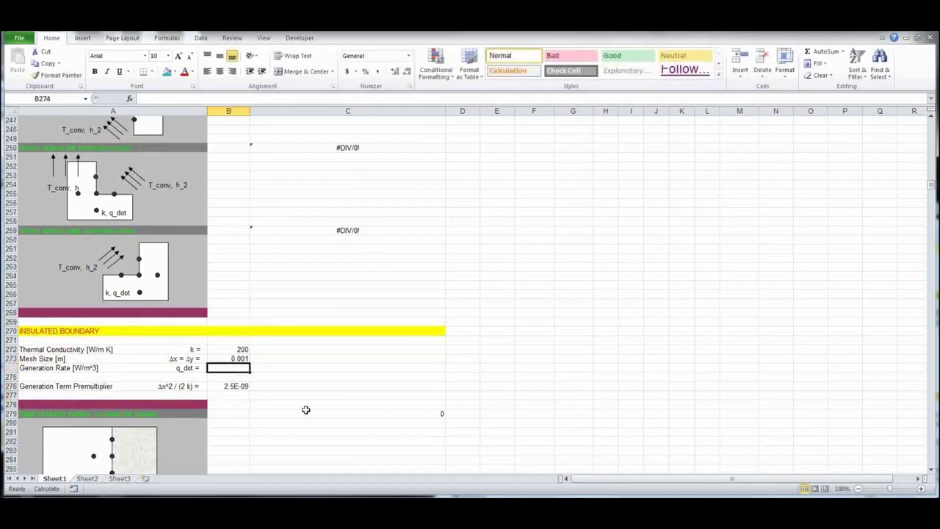
scroll(305, 409, "down", 15)
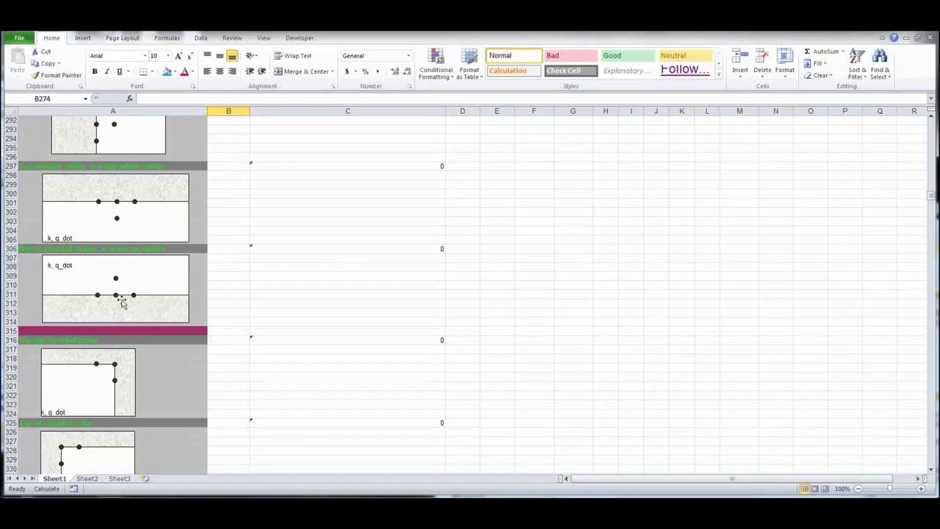
Copy the C306 insulated-boundary formula into bottom-edge cells I12:K12
left_click(408, 248)
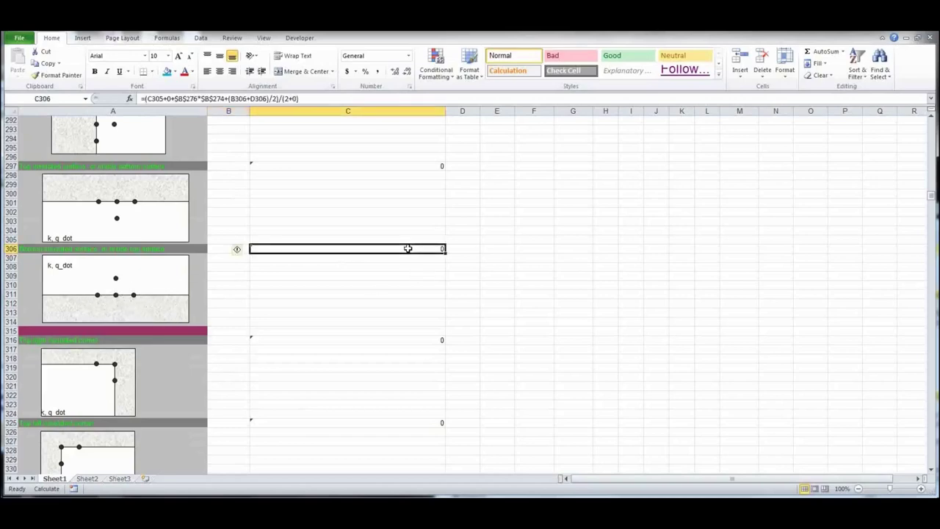
key("ctrl+c")
scroll(569, 260, "up", 20)
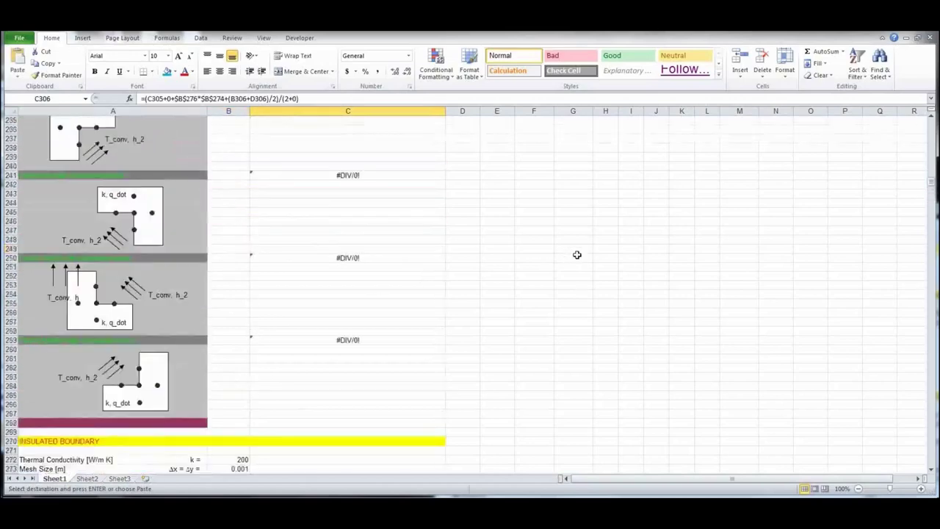
scroll(581, 249, "up", 20)
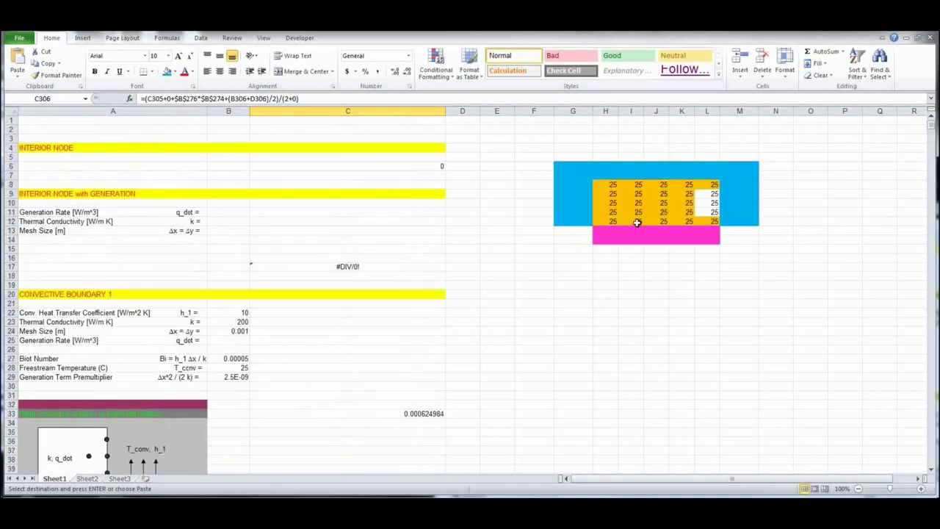
left_click_drag(637, 222, 688, 224)
key("ctrl+v")
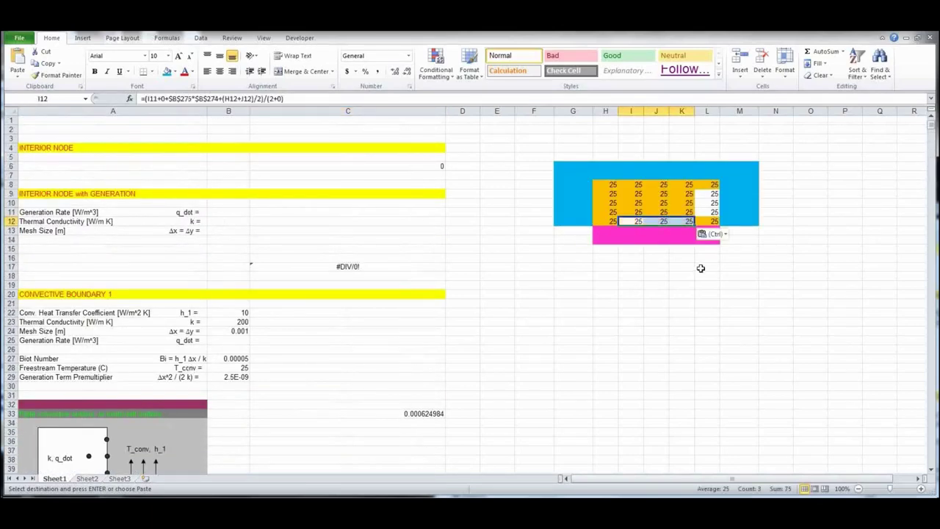
left_click(623, 291)
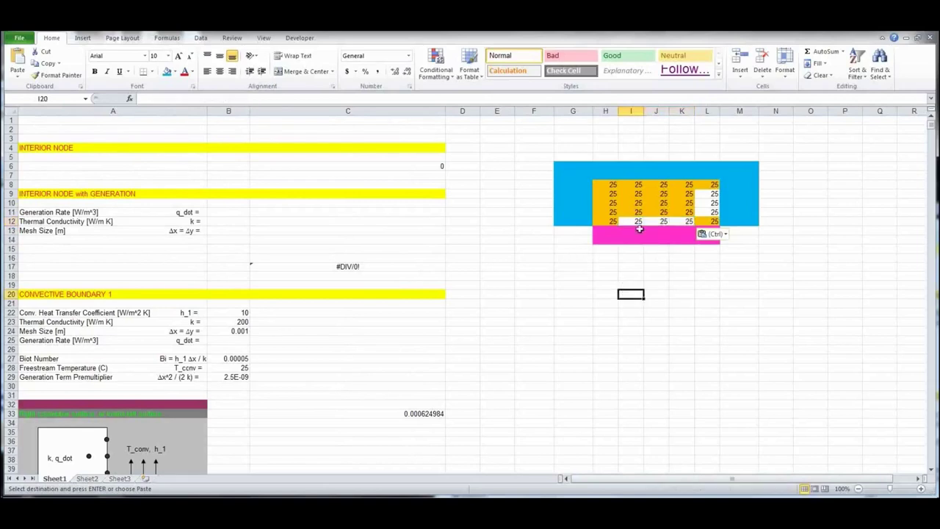
Verify the formula references in I12 and J12, then select corner cell L12
left_click(636, 222)
key("F2")
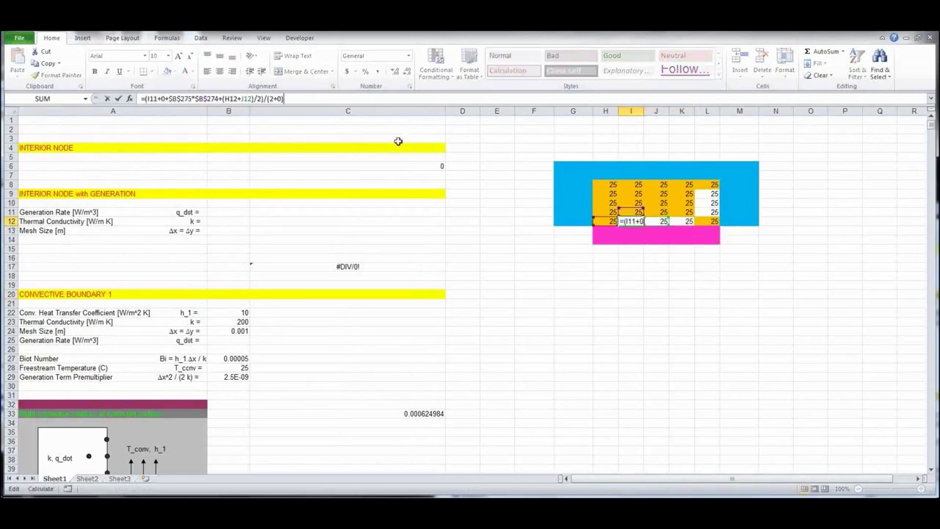
key("Escape")
left_click(665, 220)
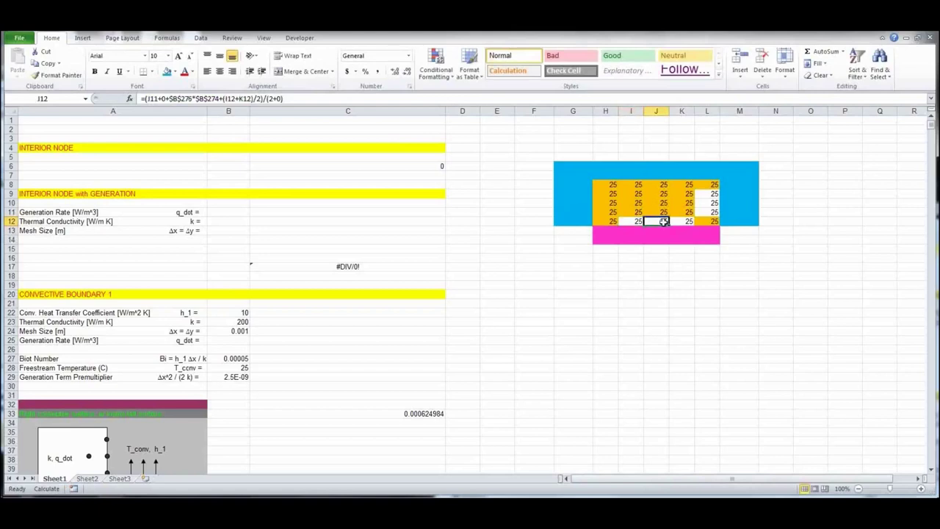
key("F2")
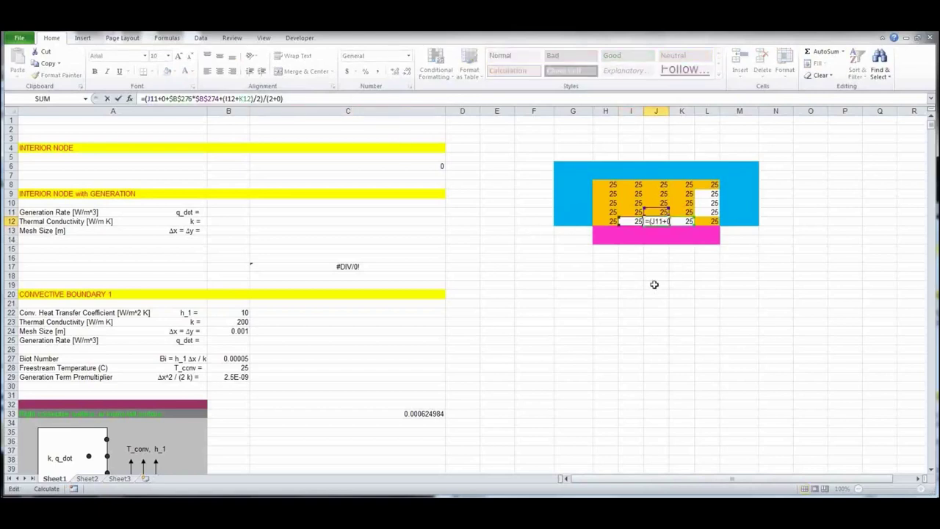
key("Escape")
left_click(710, 221)
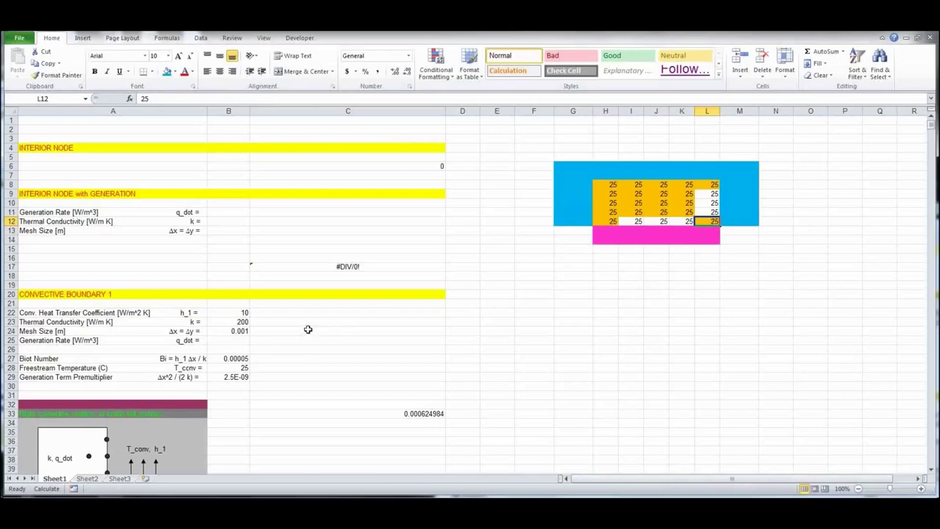
scroll(308, 329, "down", 20)
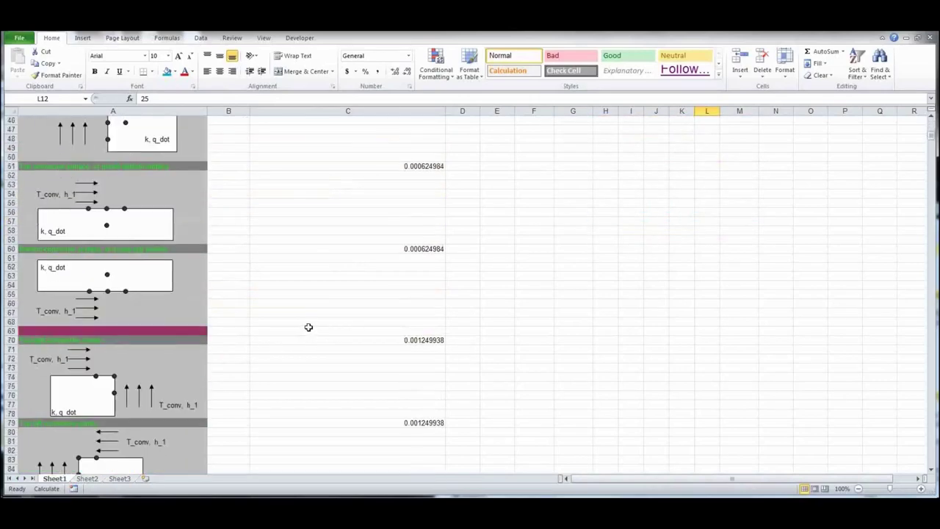
scroll(309, 331, "down", 20)
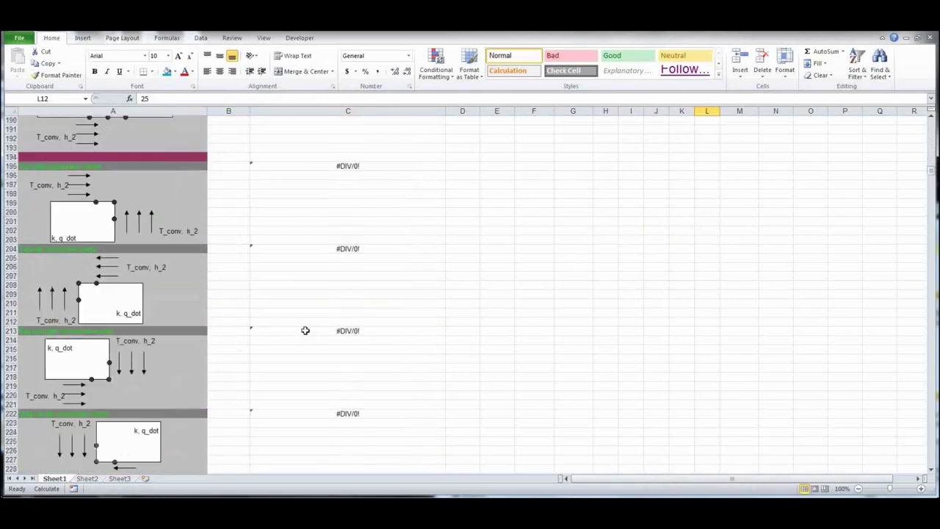
scroll(305, 329, "down", 20)
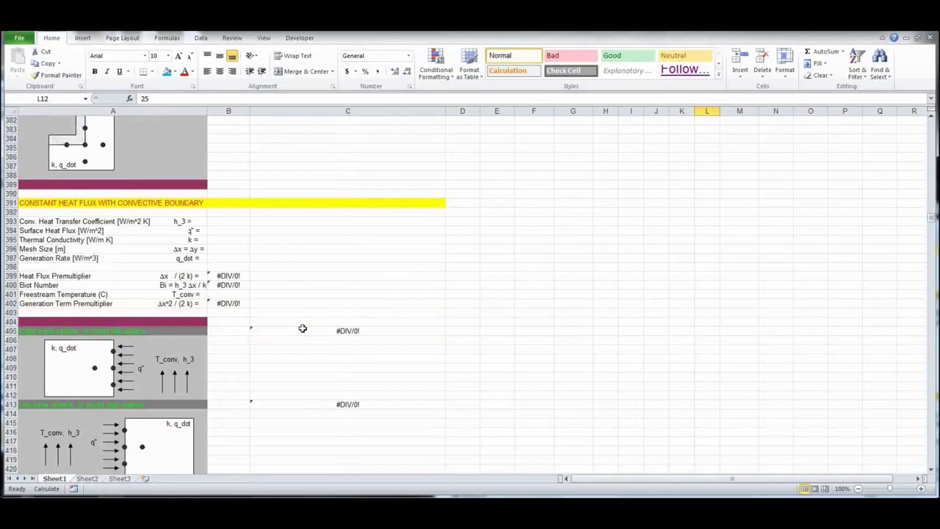
Scroll past the composite solids sections to the RADIATION AND CONVECTION BOUNDARY 1 block near row 1032
scroll(302, 328, "down", 5)
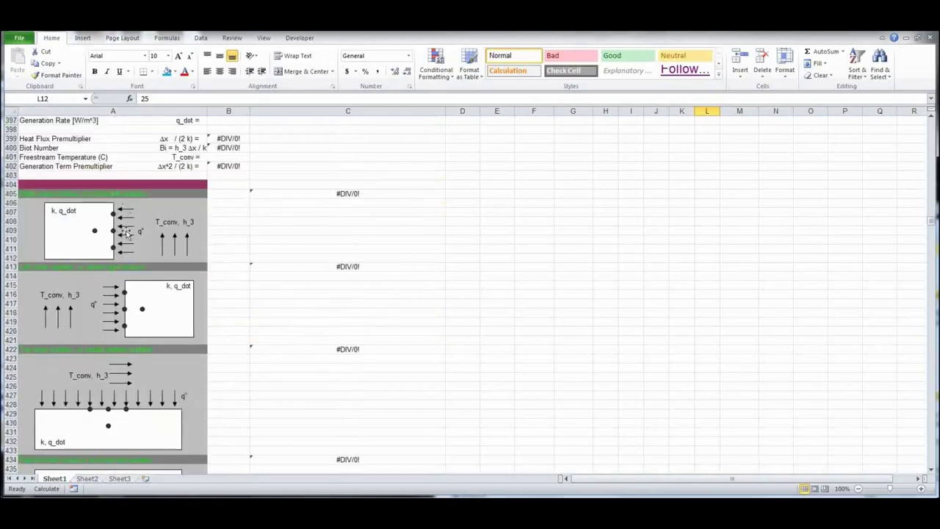
scroll(286, 326, "down", 20)
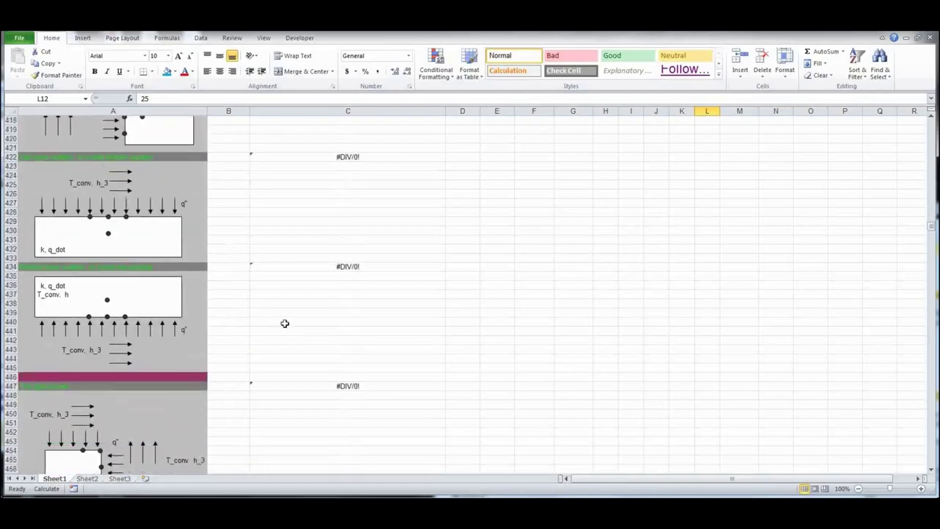
scroll(280, 320, "down", 14)
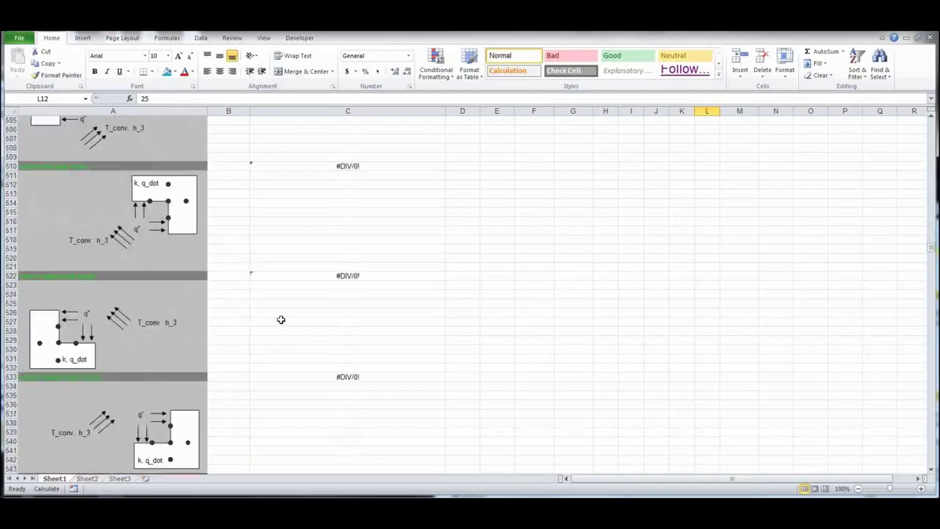
scroll(281, 320, "down", 6)
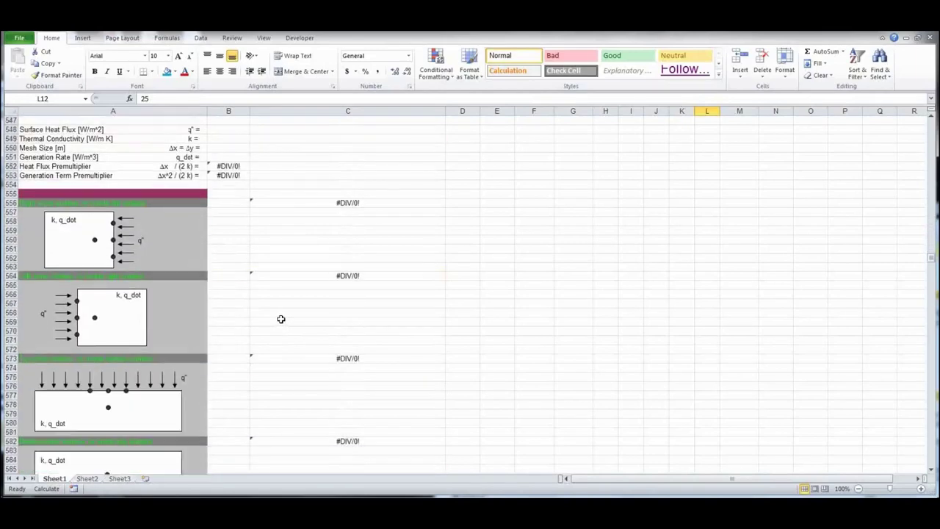
scroll(280, 319, "down", 6)
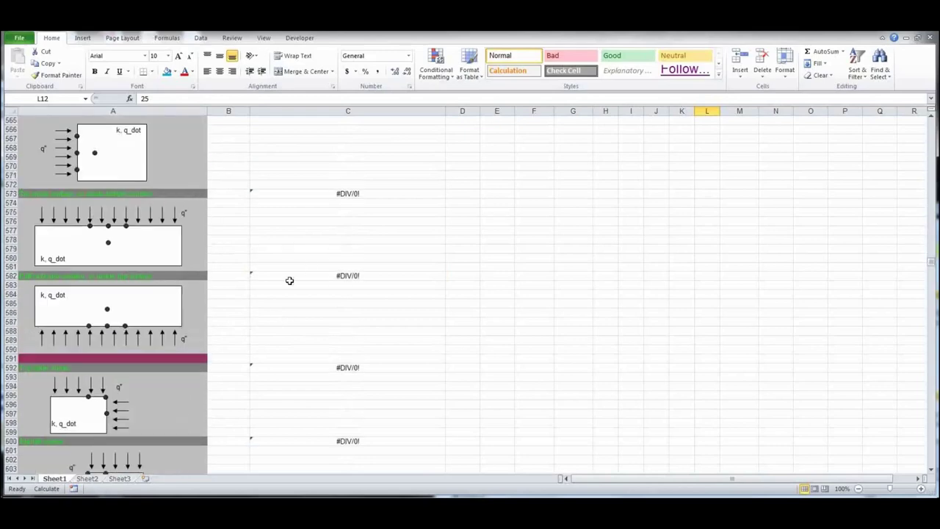
scroll(289, 281, "down", 20)
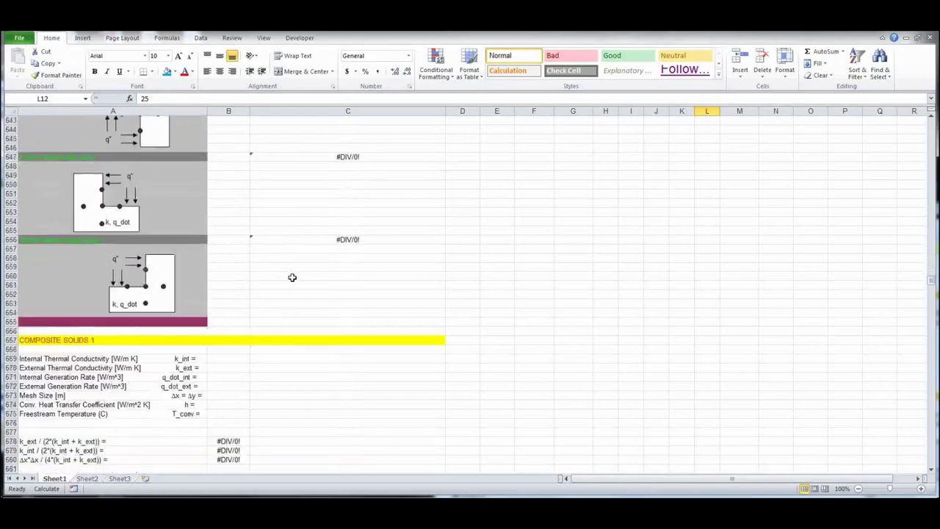
scroll(292, 274, "down", 7)
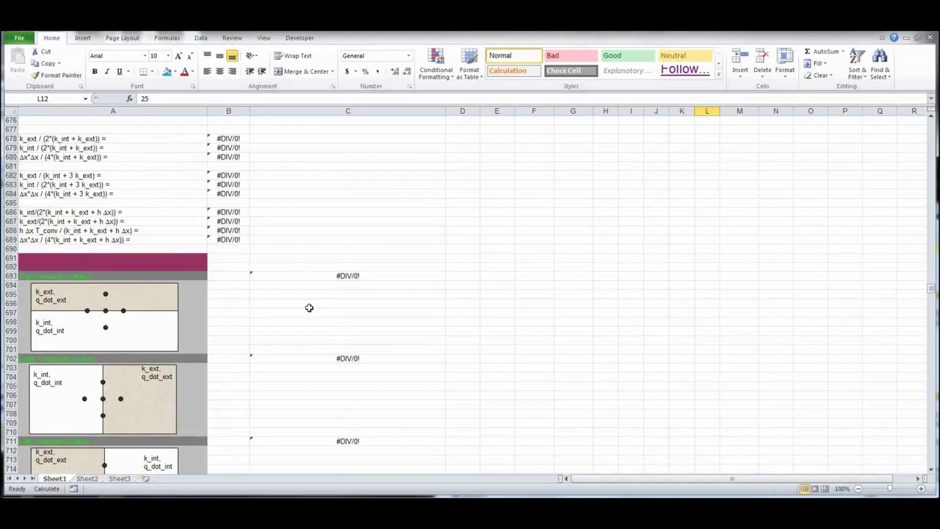
scroll(308, 309, "up", 5)
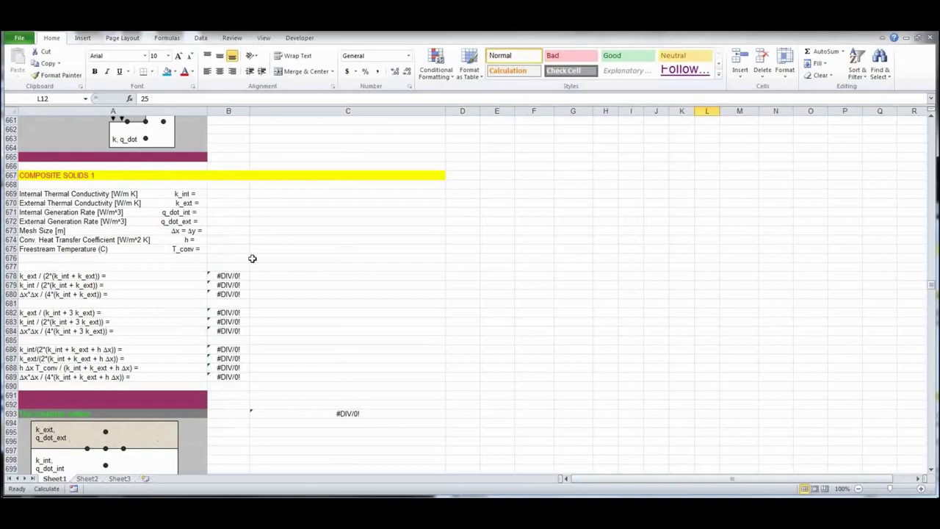
scroll(409, 345, "down", 5)
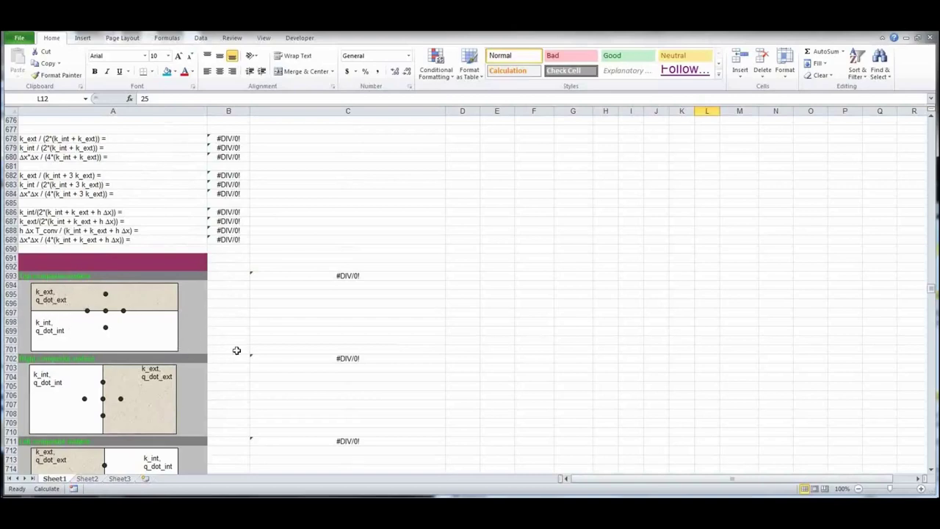
scroll(216, 368, "down", 20)
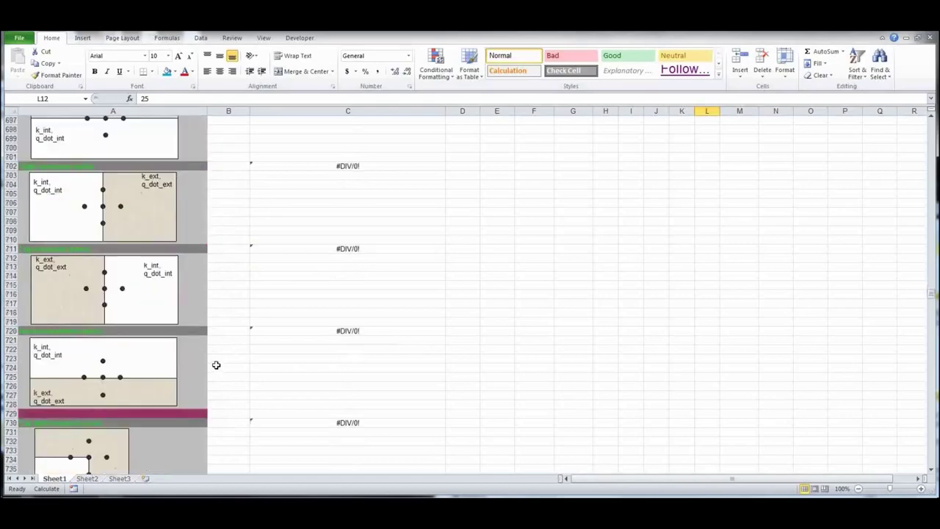
scroll(216, 367, "down", 20)
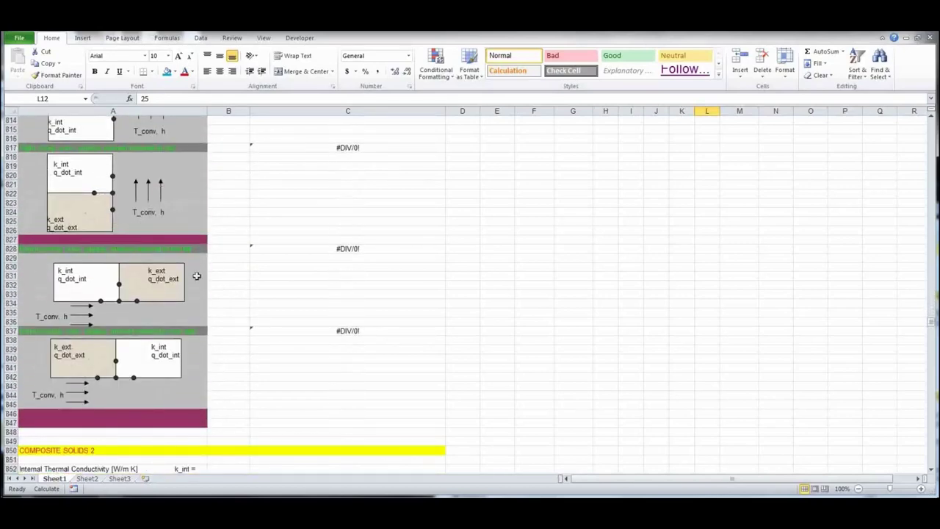
scroll(230, 333, "down", 9)
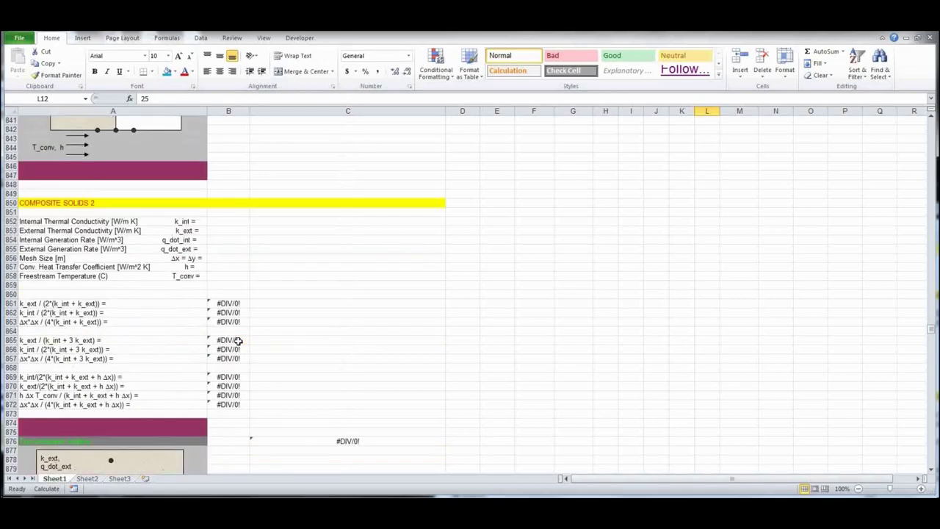
scroll(314, 351, "down", 20)
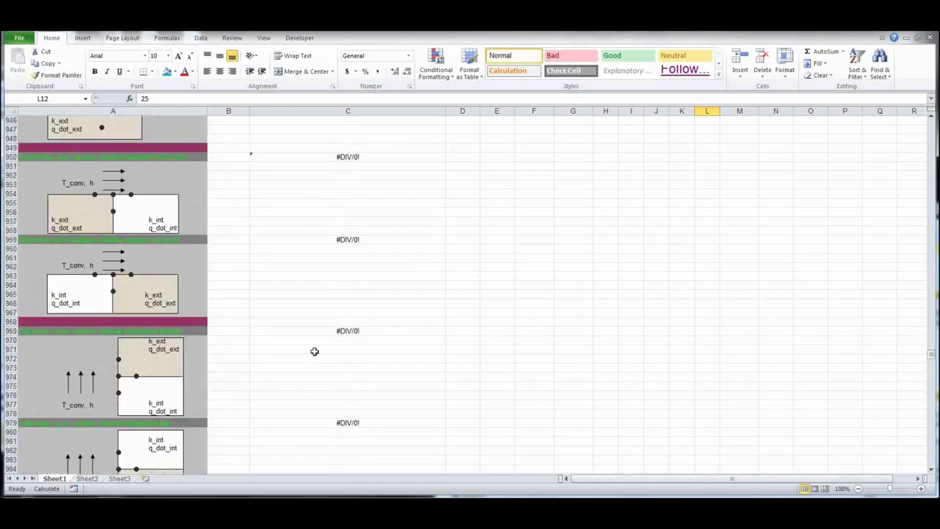
scroll(314, 351, "down", 20)
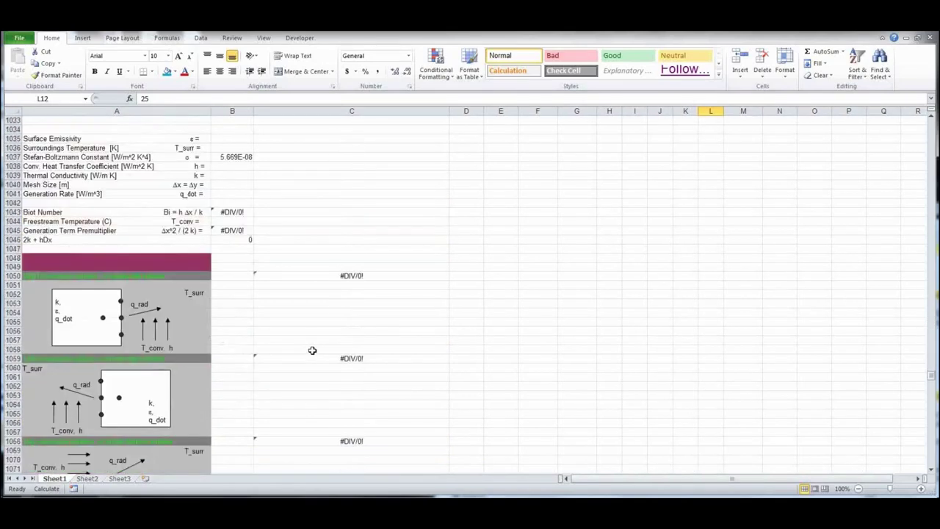
scroll(312, 350, "up", 3)
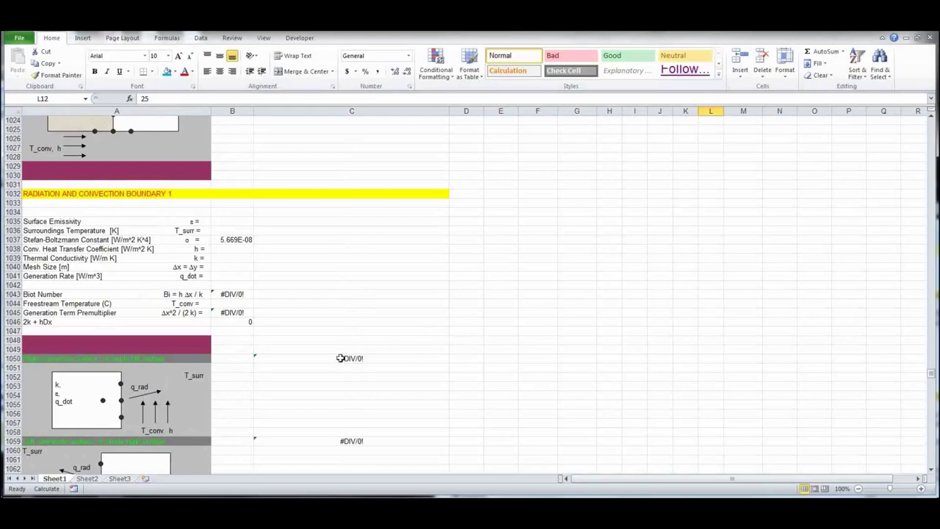
Enter emissivity 0.8, surroundings temperature 298 and convection coefficient 25 in the Boundary 1 inputs
left_click(233, 220)
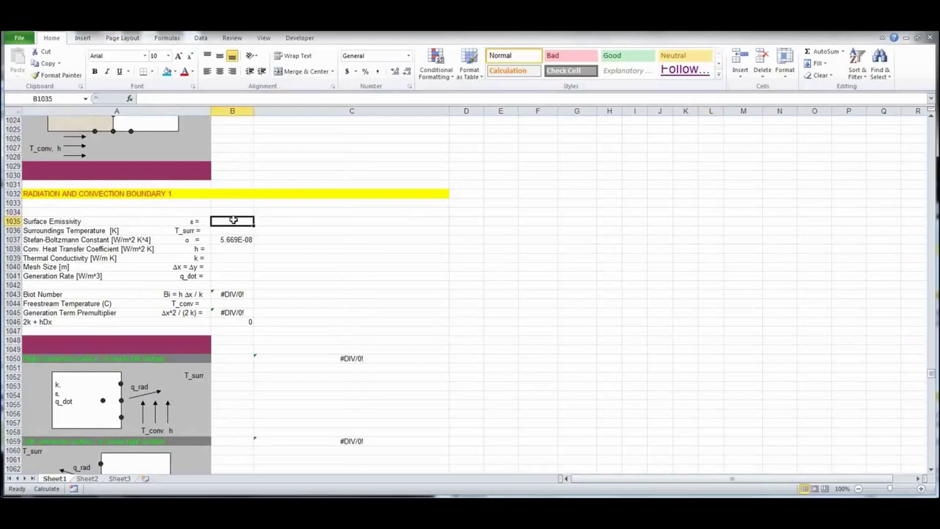
type(".8")
key("Return")
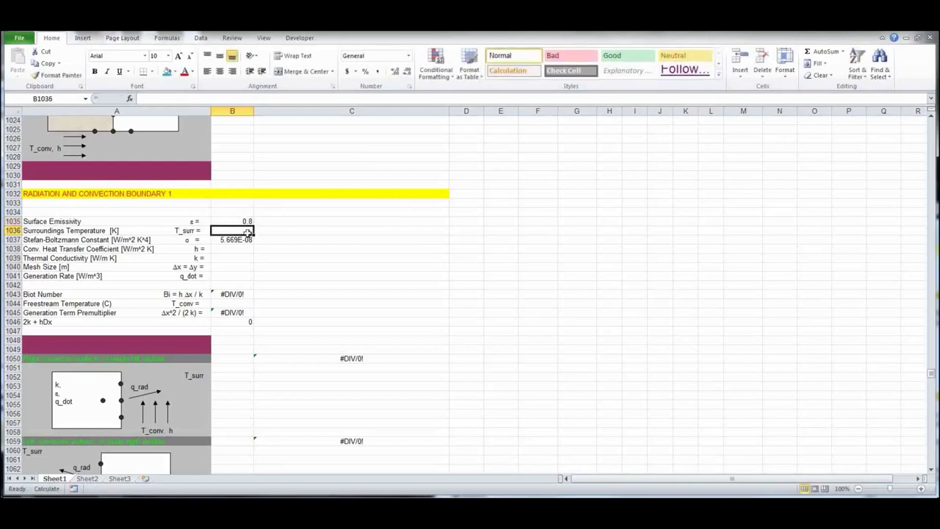
type("298")
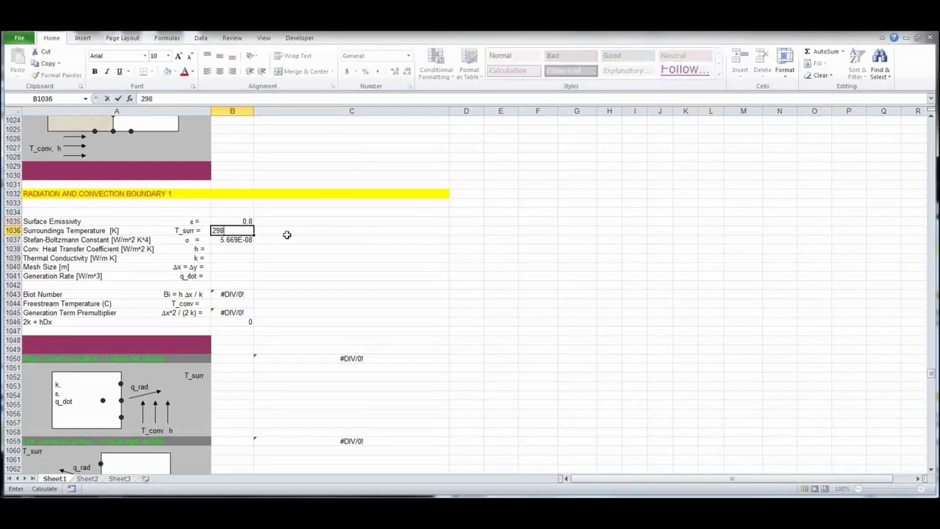
key("Return")
left_click(217, 249)
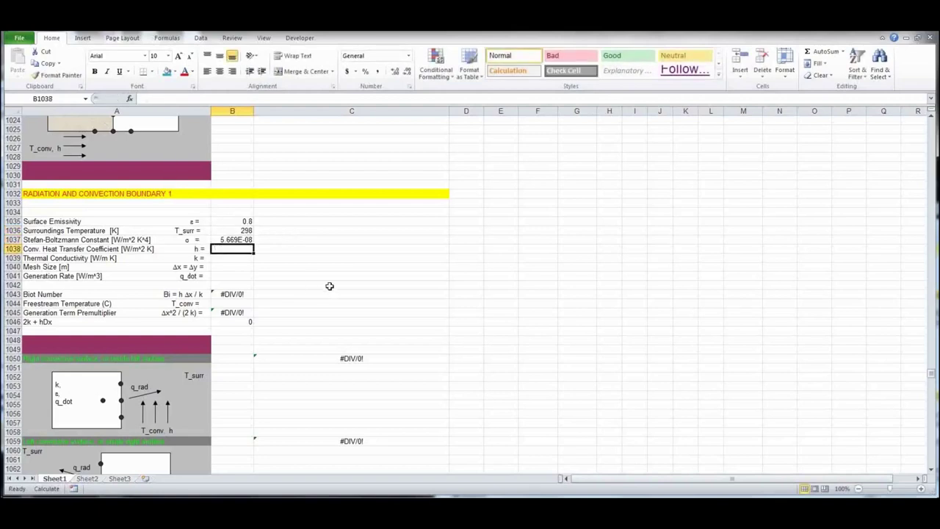
type("25")
key("Return")
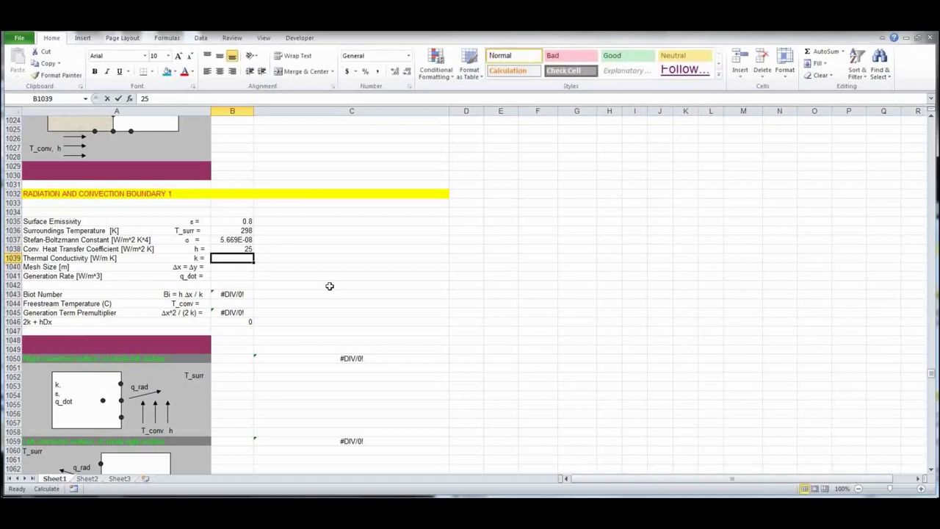
Enter thermal conductivity 200, mesh size 0.001 and freestream temperature 25 in B1044
type("200")
key("Return")
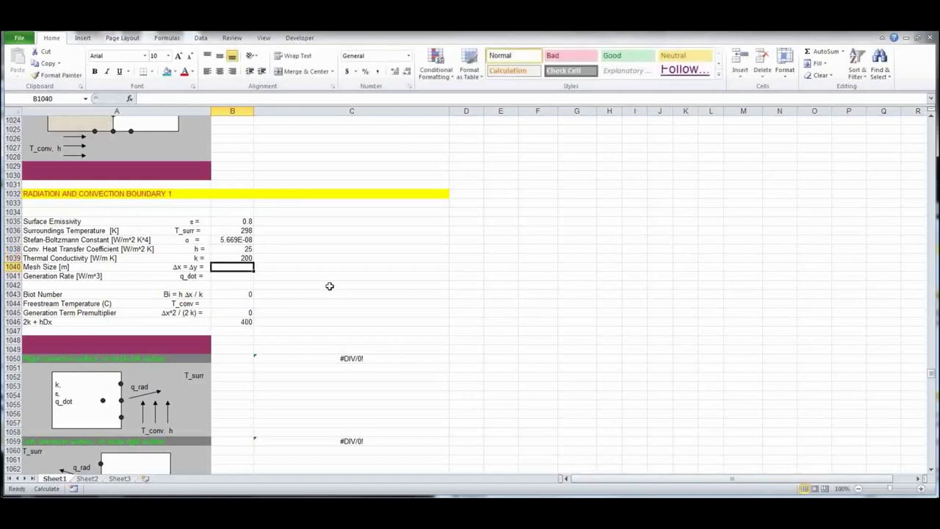
type("0.001")
key("Return")
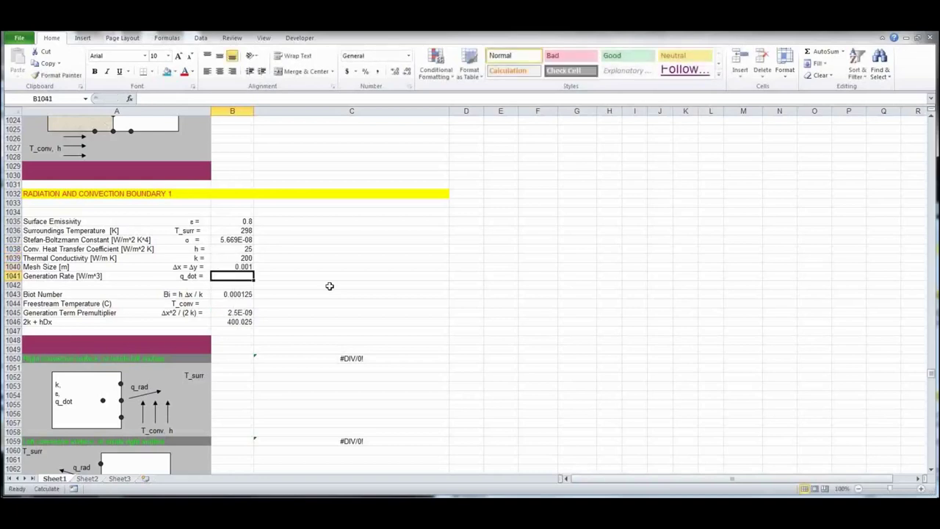
left_click(238, 302)
type("25")
key("Return")
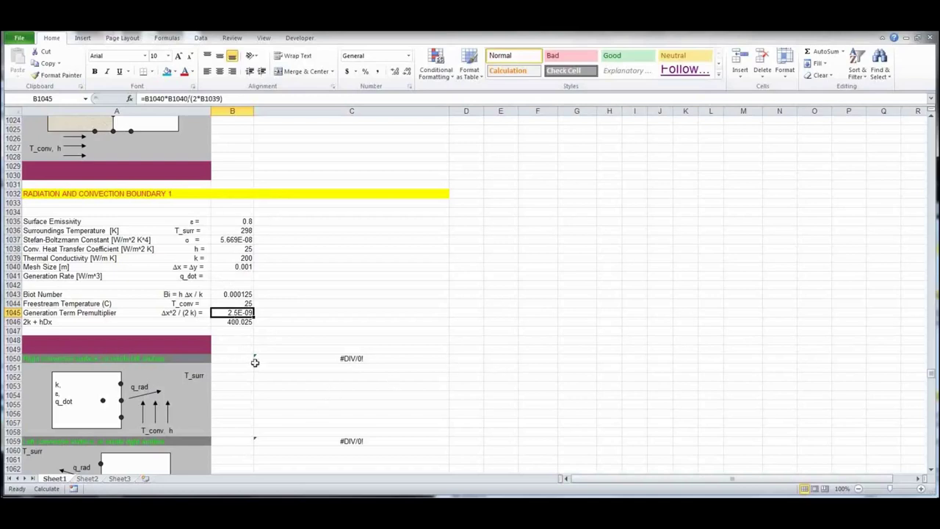
Re-enter the node formulas in C1050 and C1059 so both show 0.001563724
left_click(380, 358)
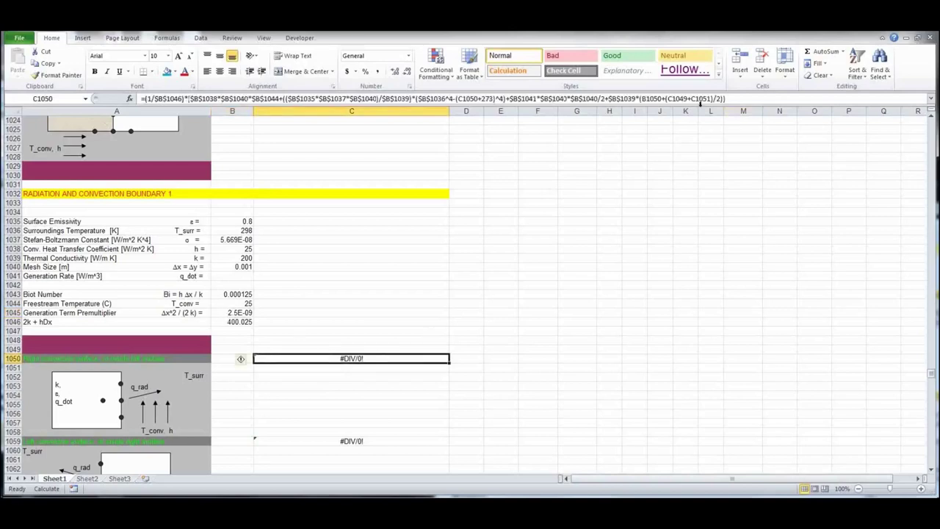
left_click(736, 98)
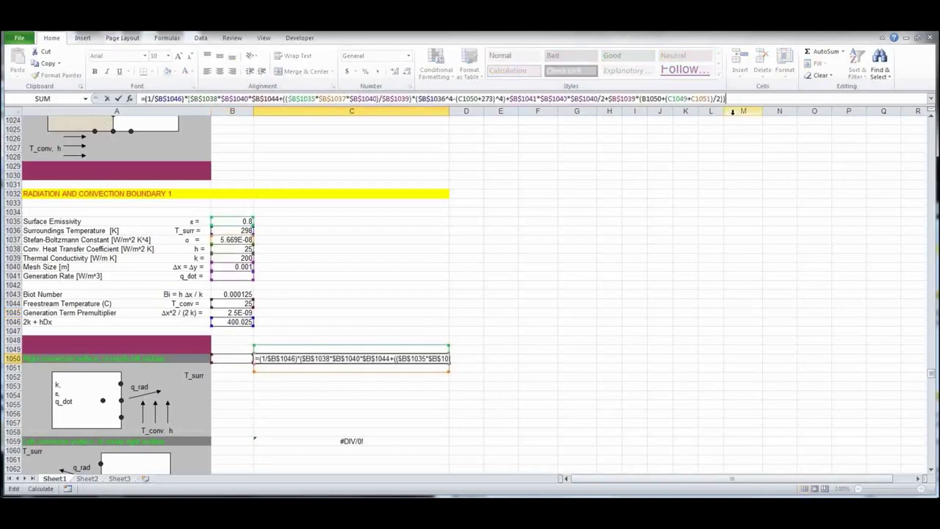
key("Return")
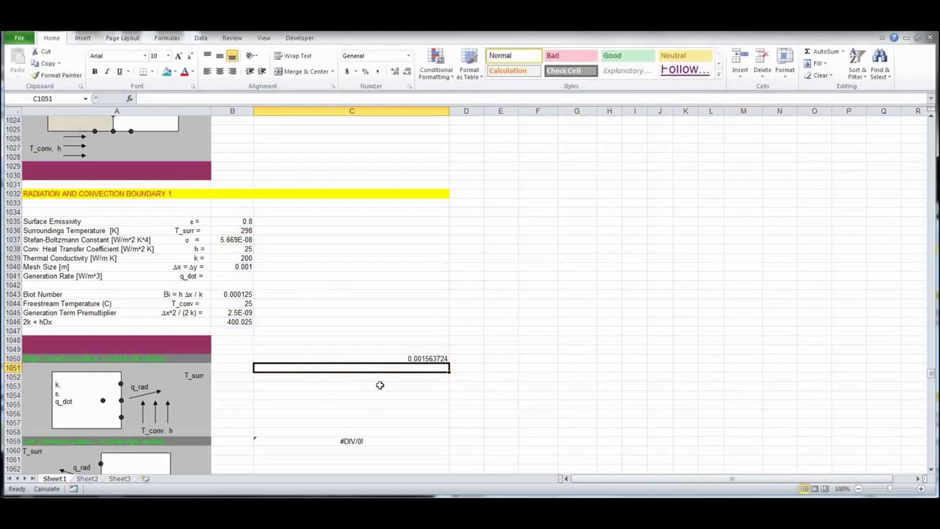
scroll(475, 378, "down", 3)
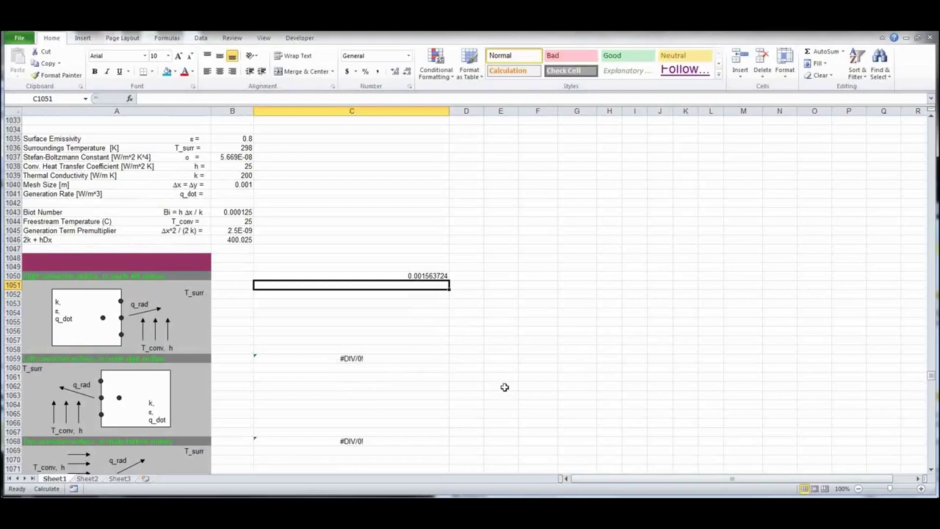
left_click(385, 357)
left_click(757, 99)
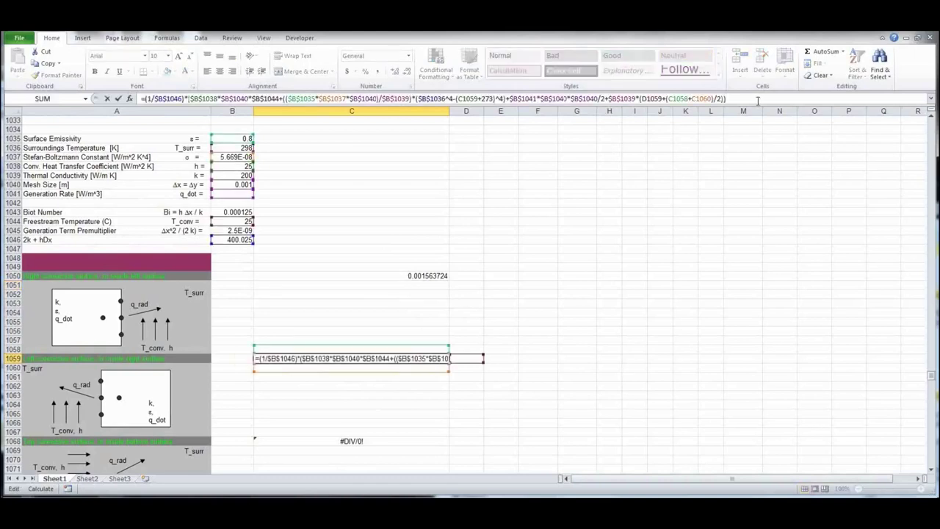
key("Return")
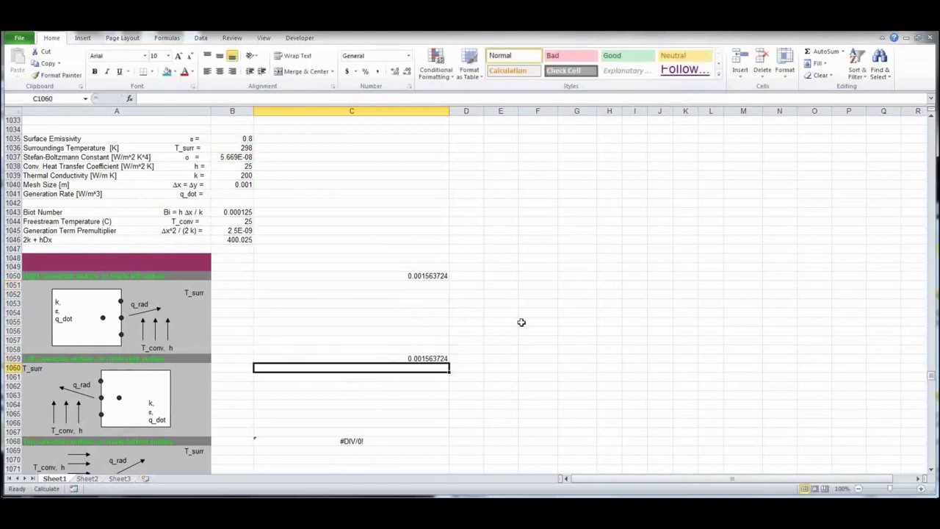
scroll(521, 322, "down", 7)
scroll(521, 322, "down", 20)
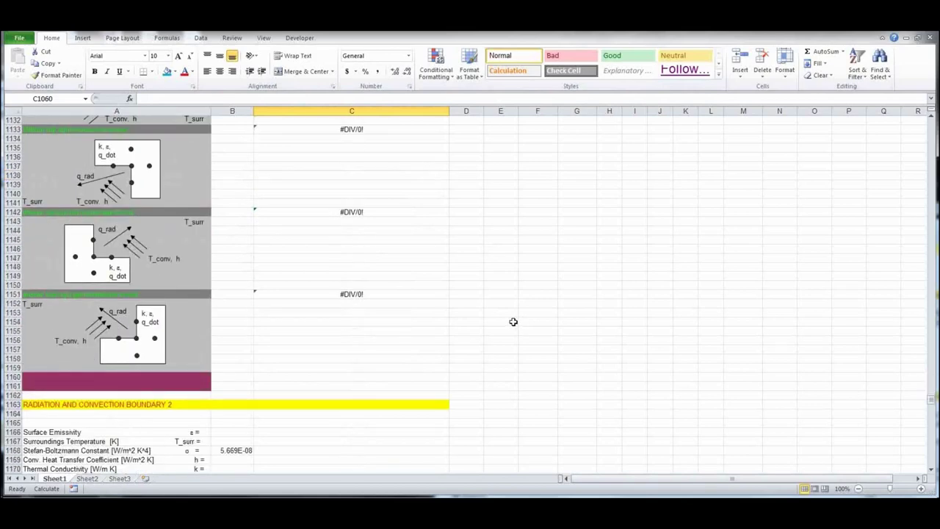
scroll(513, 322, "up", 20)
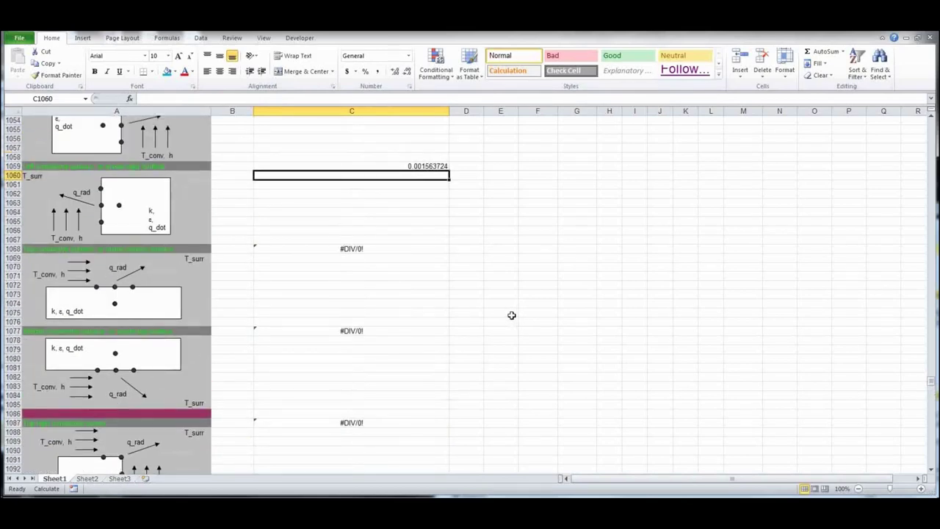
scroll(512, 315, "up", 8)
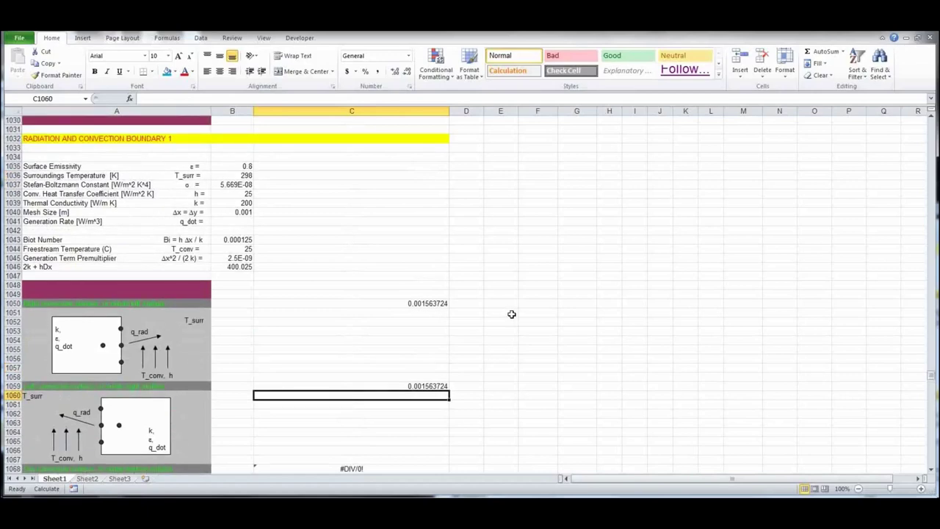
scroll(512, 315, "down", 20)
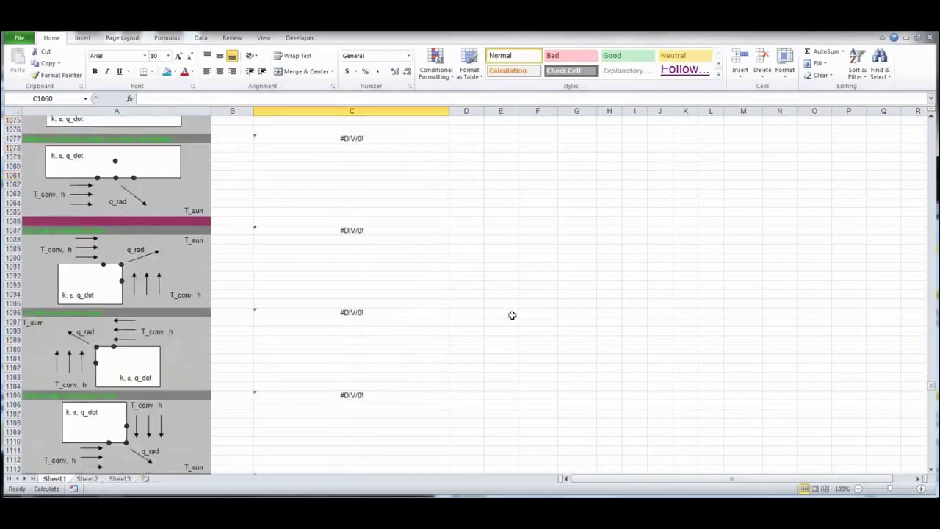
scroll(512, 314, "down", 5)
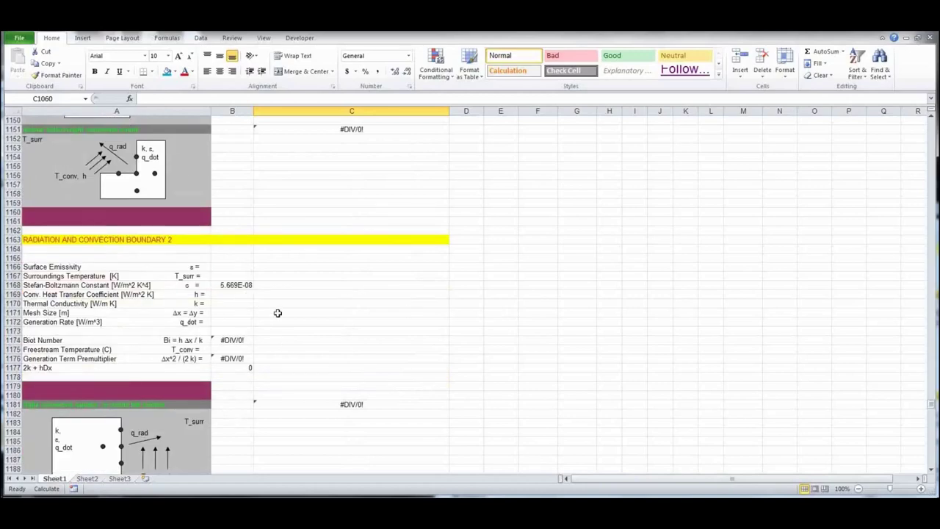
scroll(299, 309, "down", 10)
scroll(299, 309, "down", 20)
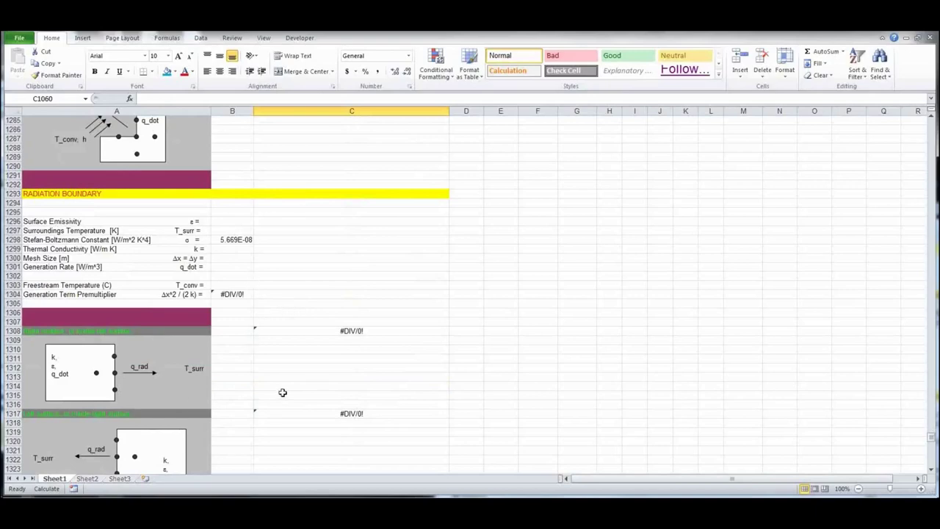
scroll(282, 392, "down", 20)
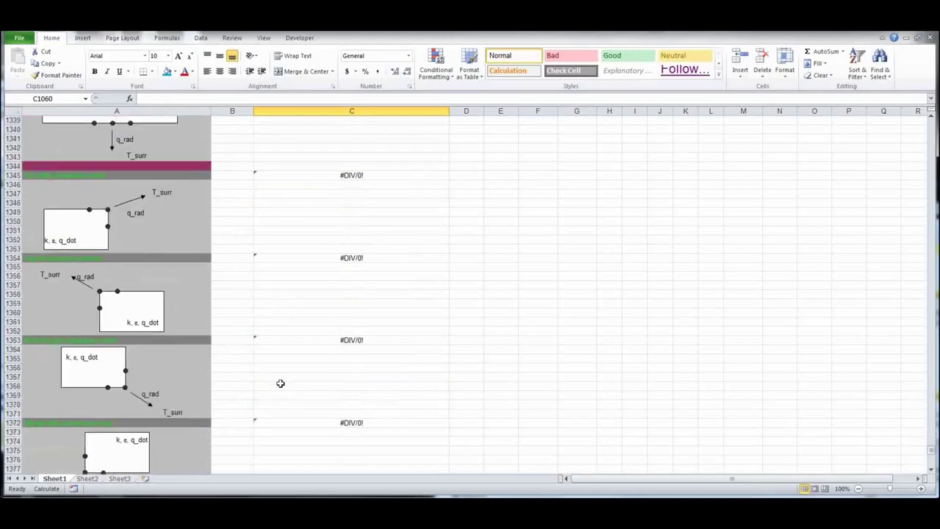
scroll(280, 384, "down", 11)
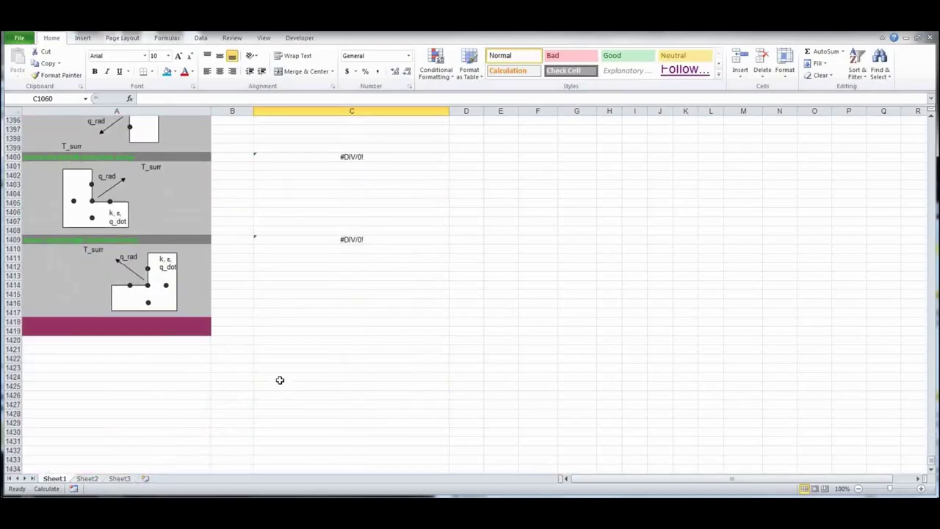
scroll(280, 379, "up", 20)
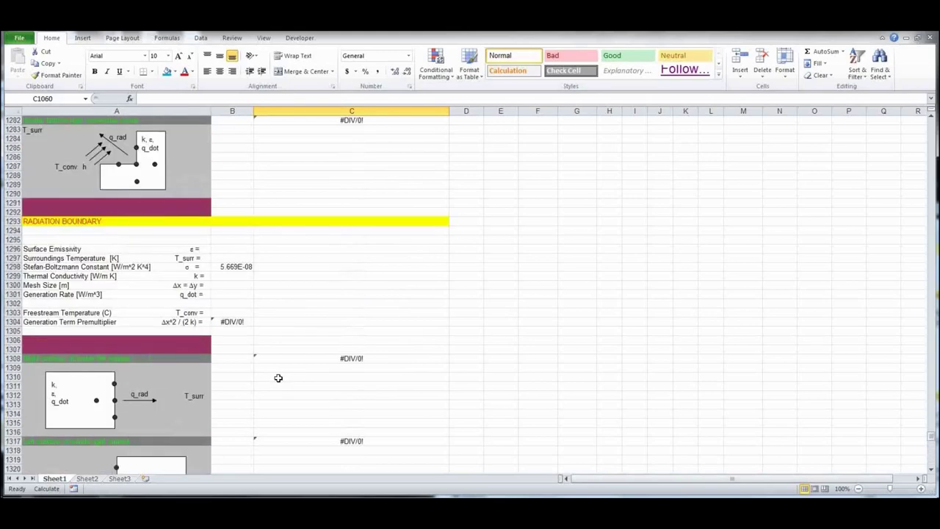
scroll(279, 378, "up", 20)
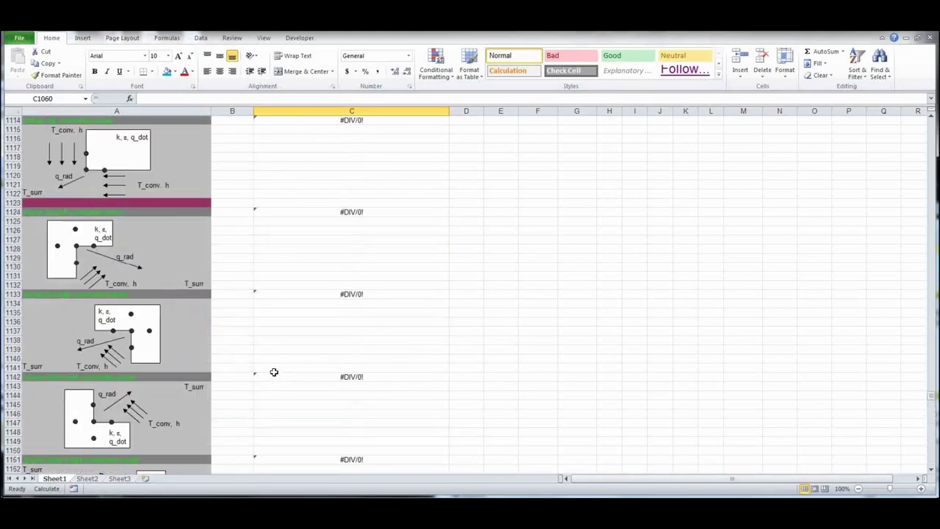
scroll(273, 367, "up", 20)
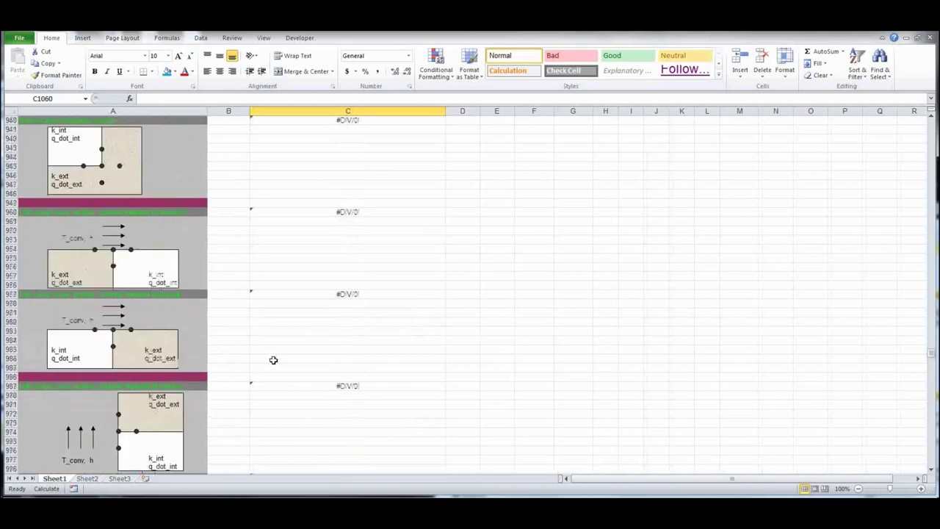
scroll(274, 359, "up", 20)
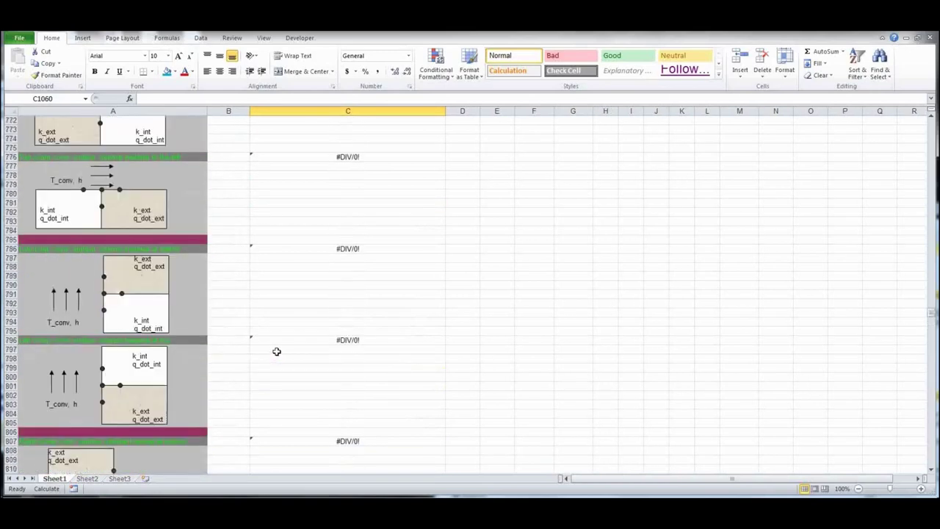
scroll(277, 352, "up", 20)
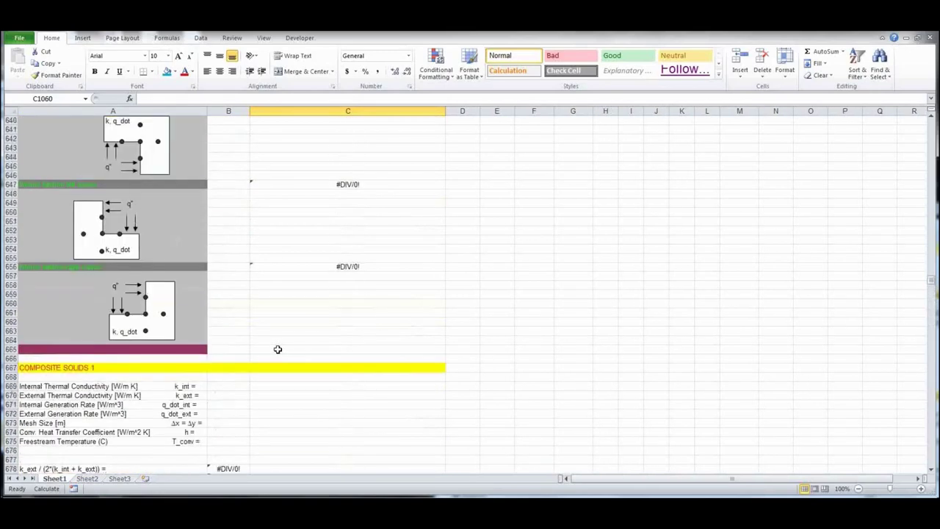
scroll(278, 349, "up", 20)
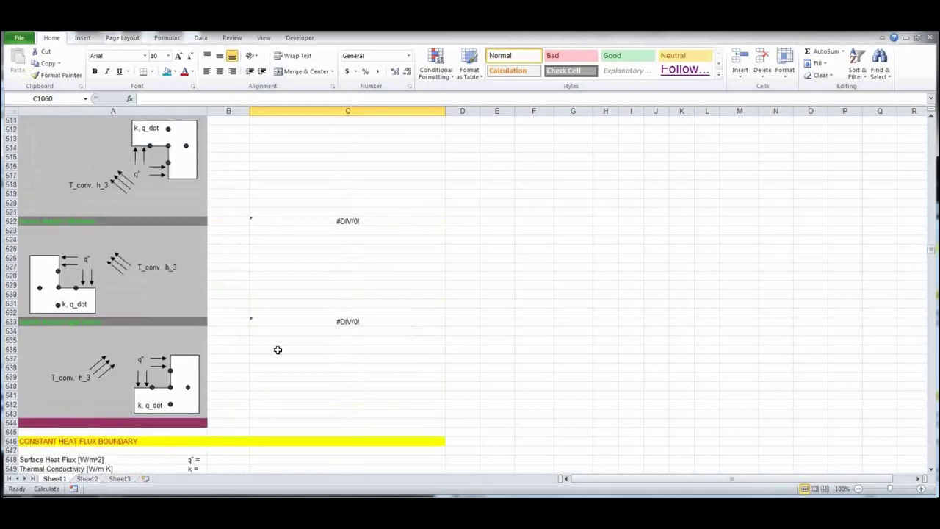
scroll(278, 349, "up", 20)
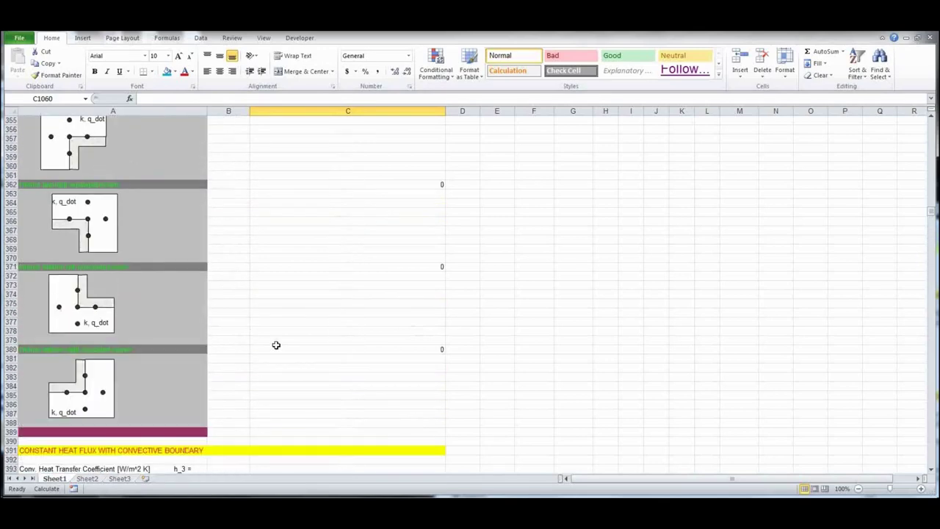
scroll(277, 344, "up", 20)
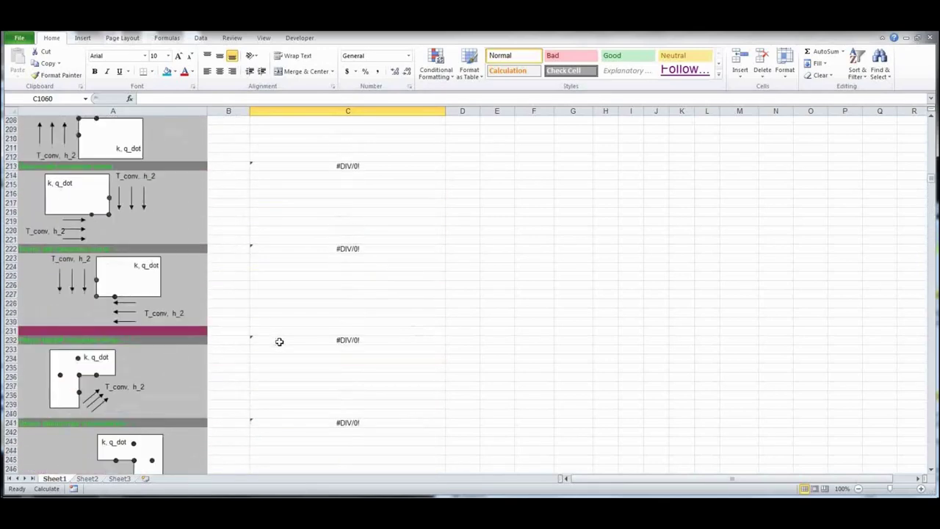
scroll(280, 341, "up", 20)
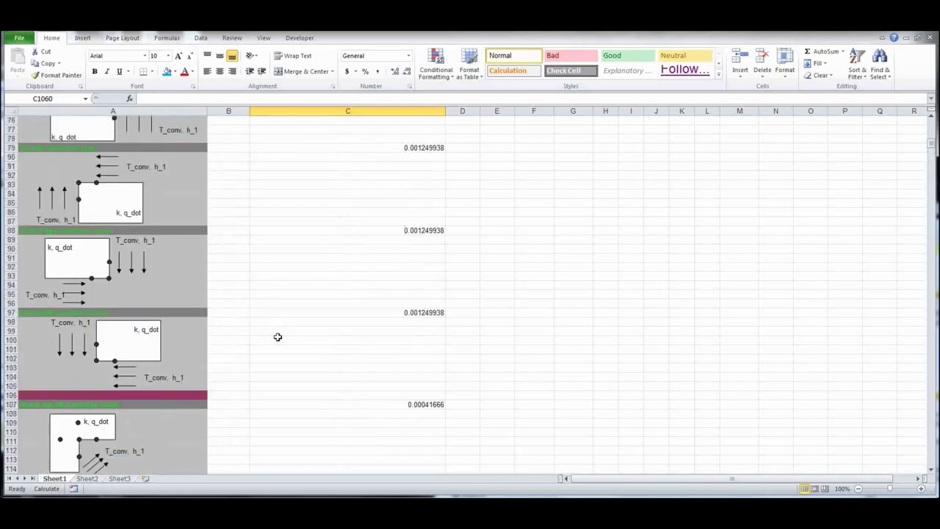
scroll(277, 336, "up", 20)
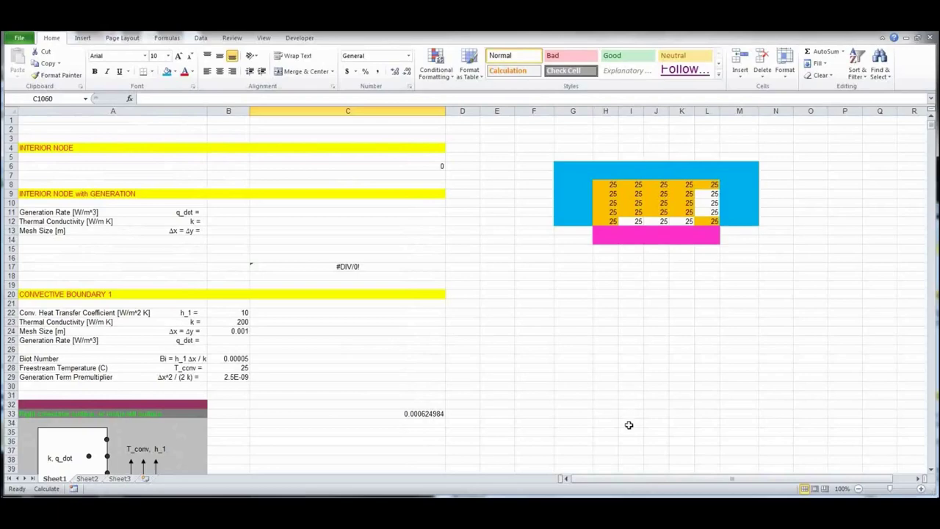
scroll(316, 409, "down", 5)
scroll(288, 408, "up", 5)
Enter generation rate 5e07, conductivity 200 and mesh 0.001, then copy the C17 formula
left_click(223, 212)
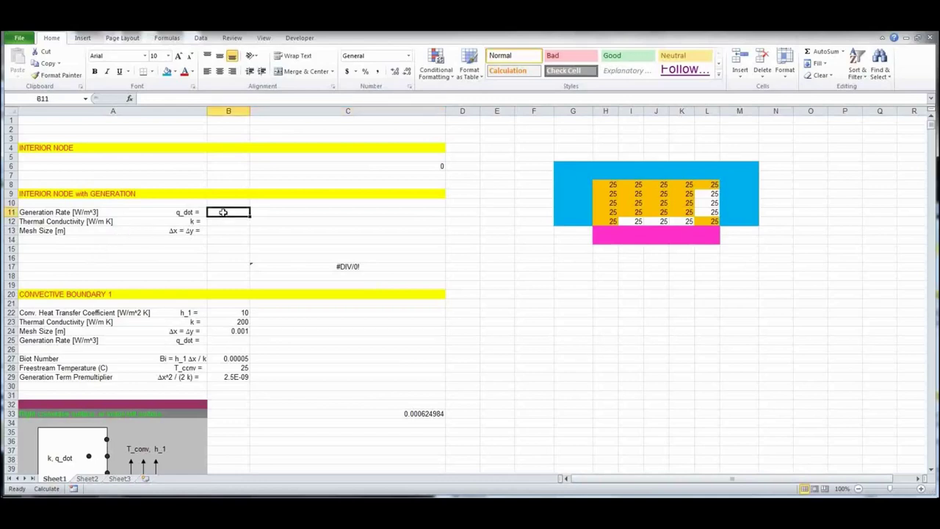
type("5e07")
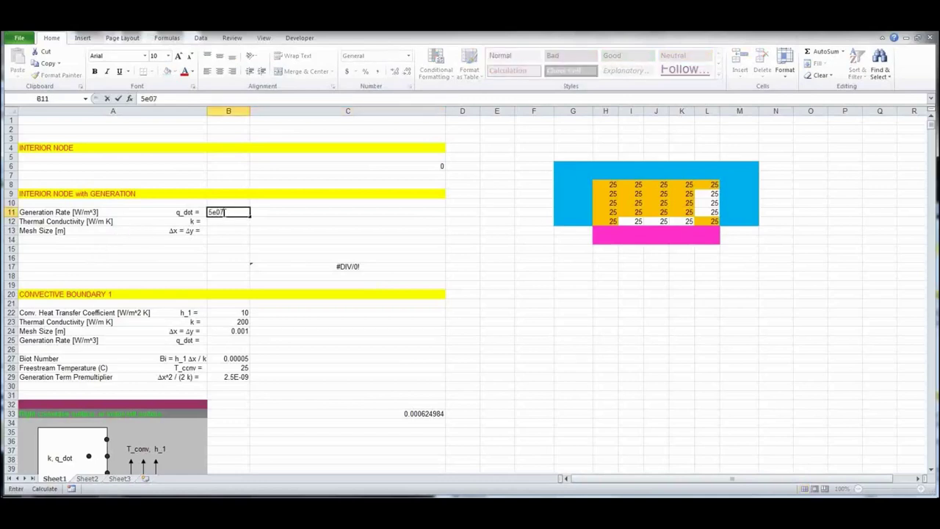
key("Return")
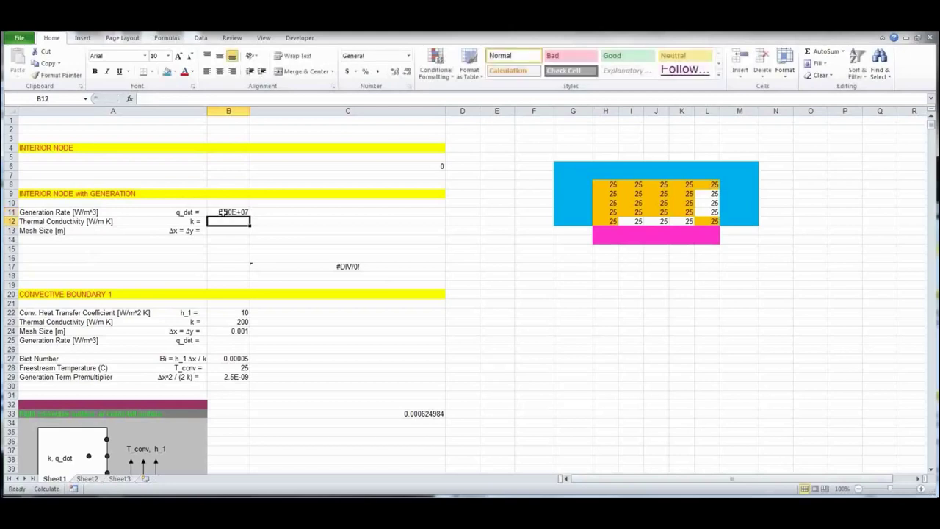
type("200")
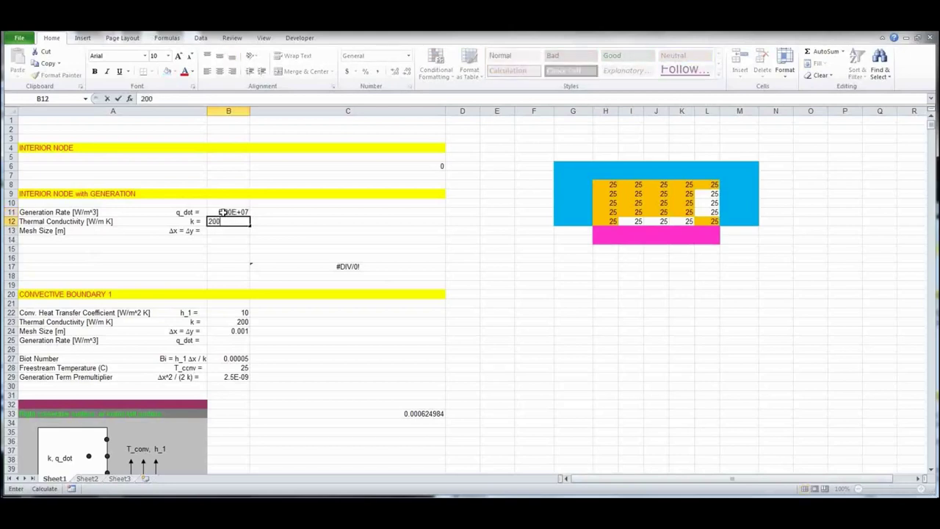
key("Return")
type(".00")
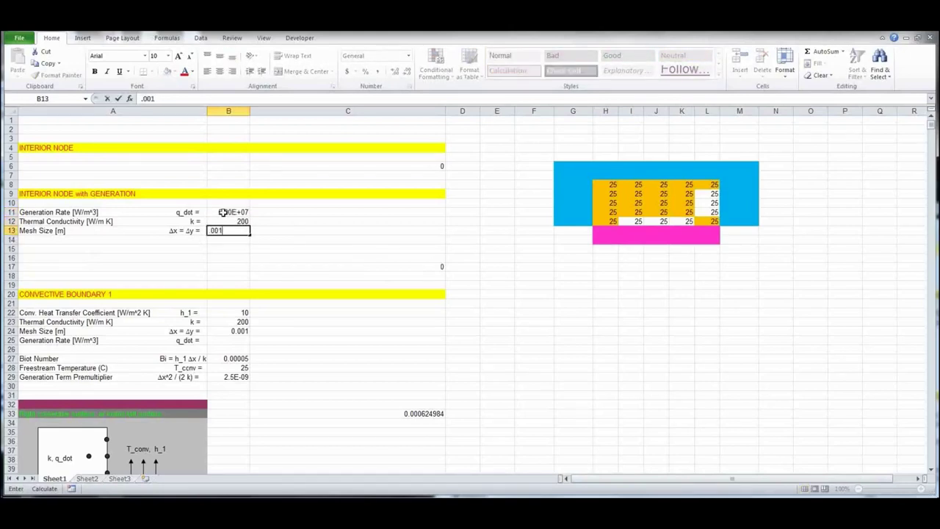
type("1")
key("Return")
left_click(397, 266)
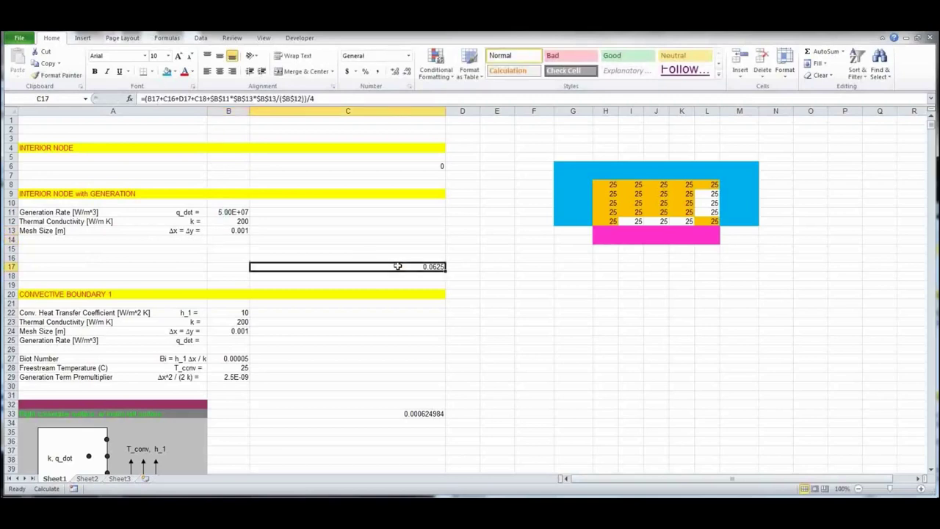
key("ctrl+c")
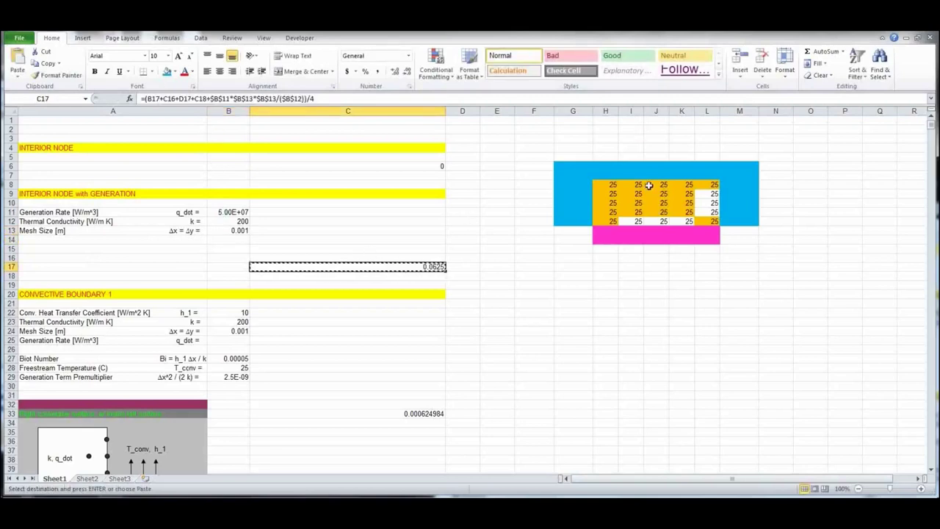
Paste the C17 generation-node formula into the grid interior I10:K12
left_click_drag(637, 193, 682, 211)
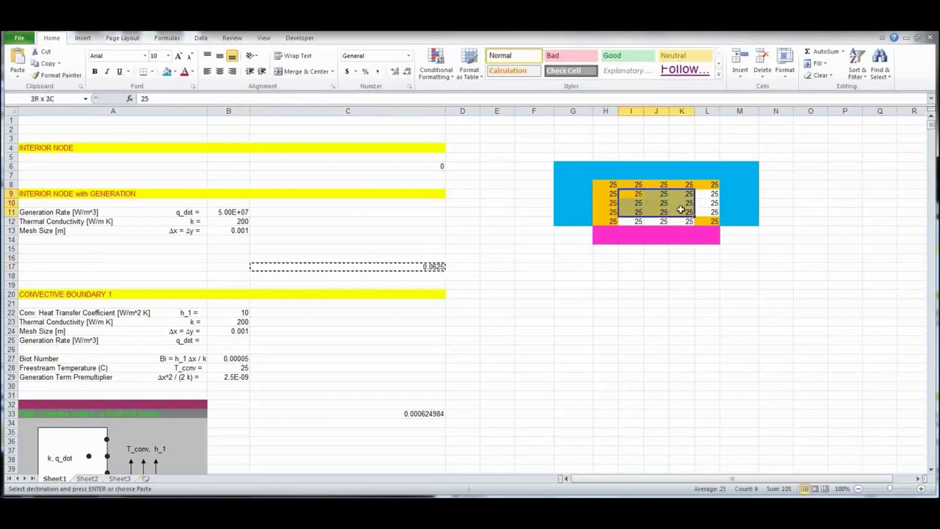
key("ctrl+v")
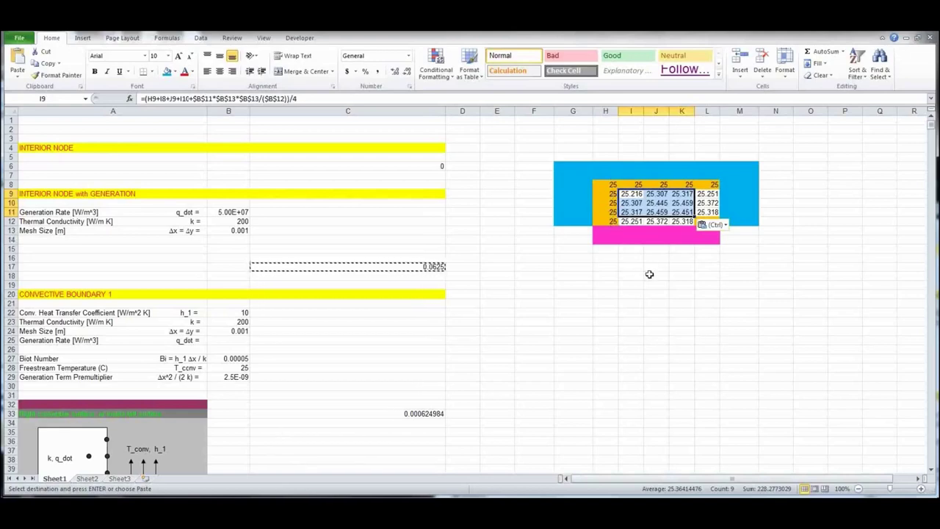
key("F9")
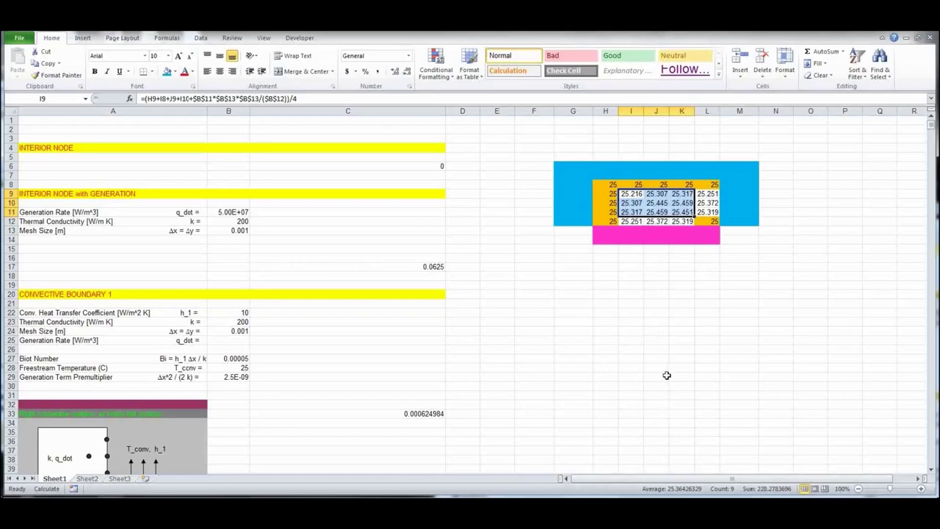
scroll(666, 370, "down", 9)
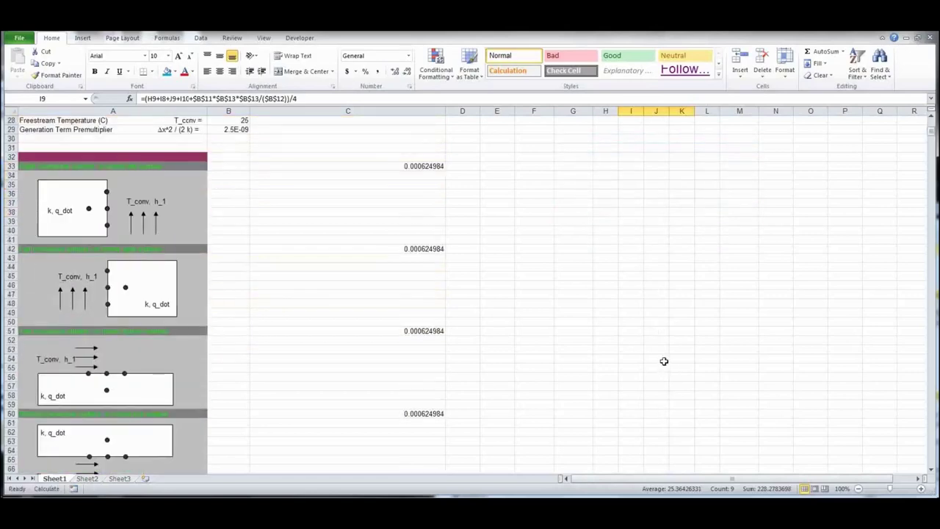
scroll(665, 335, "up", 9)
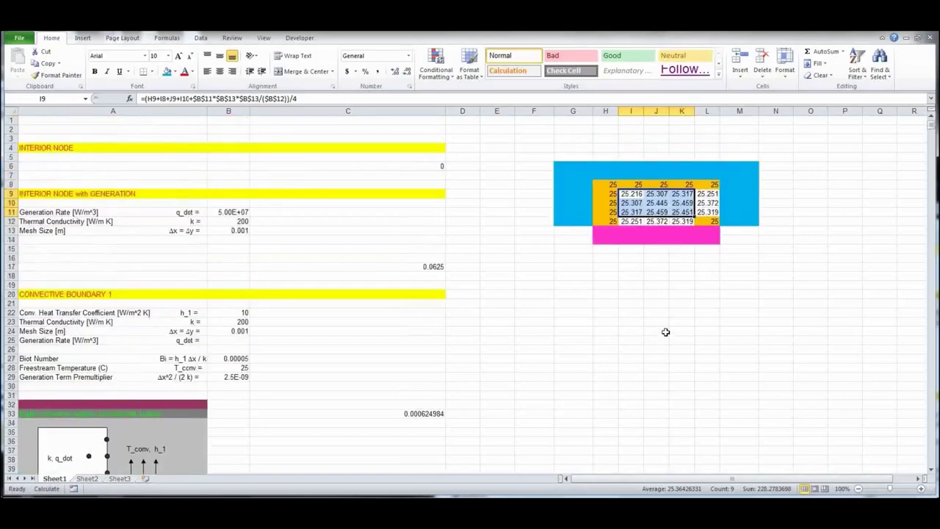
left_click(671, 266)
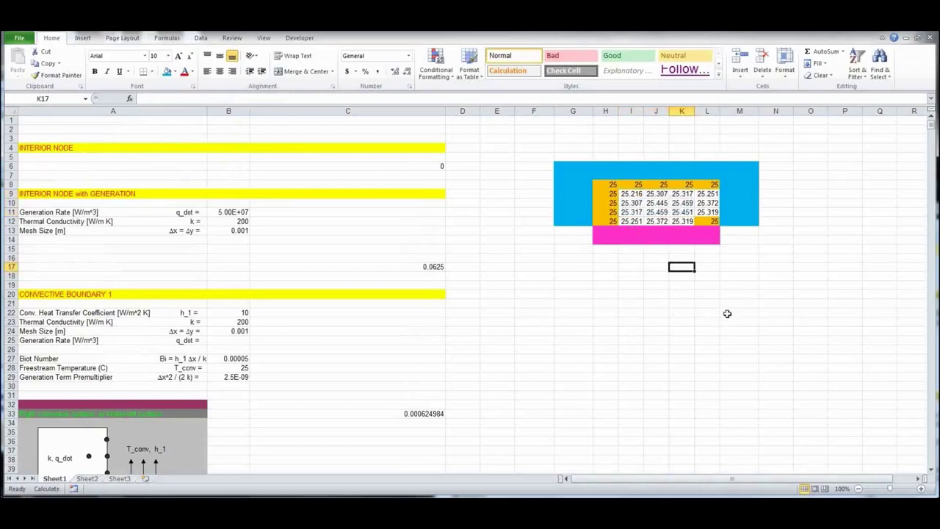
Replace I10:K12 with the plain interior-node formula copied from C6
left_click(438, 166)
key("ctrl+c")
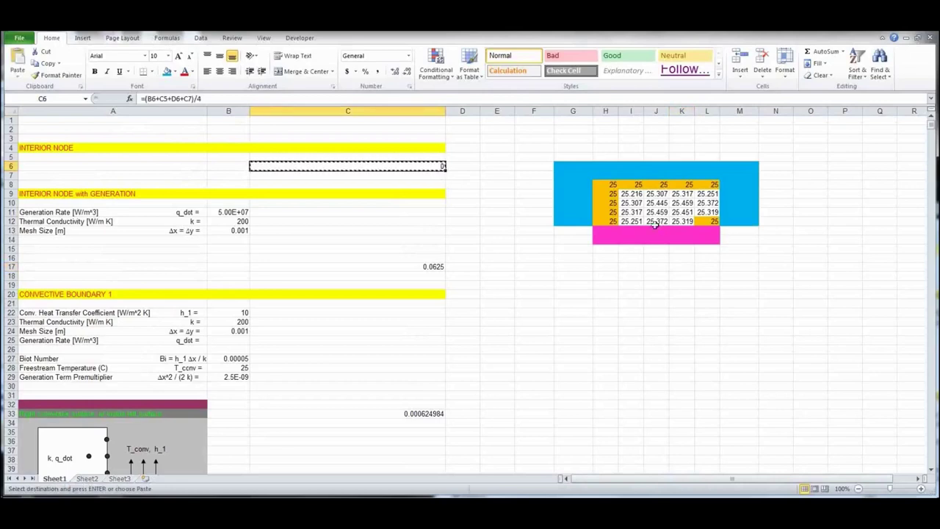
left_click_drag(631, 194, 674, 213)
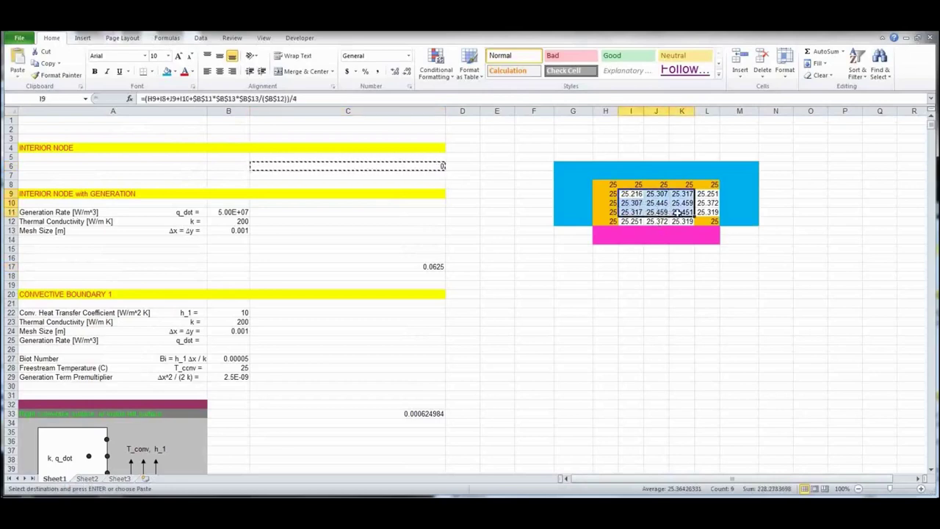
key("ctrl+v")
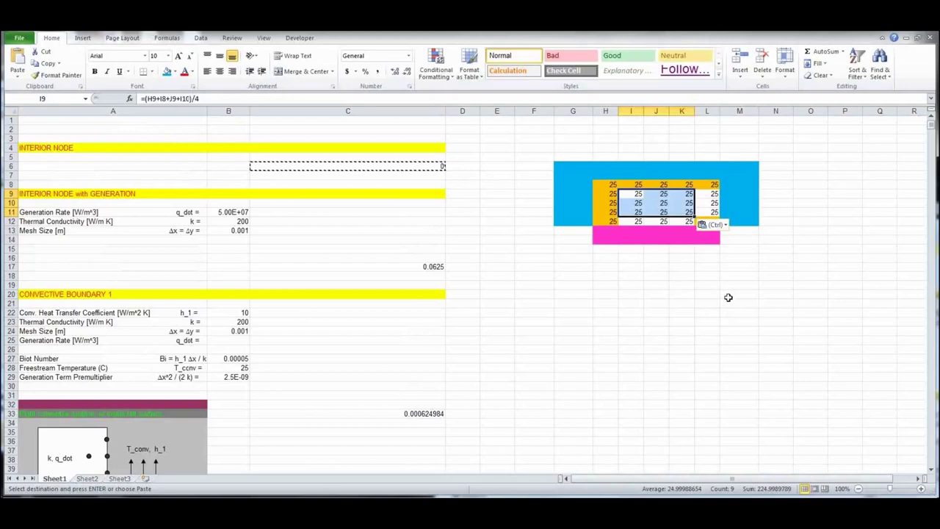
left_click(685, 321)
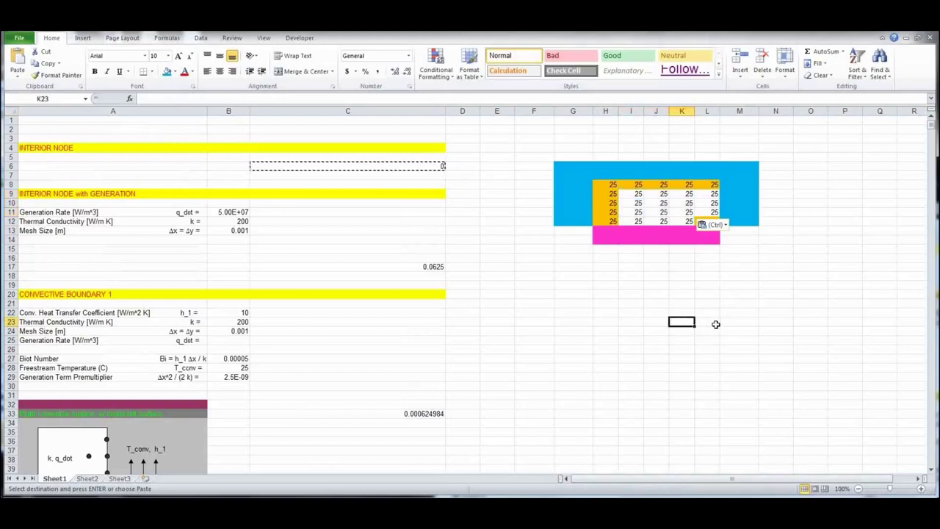
left_click(776, 303)
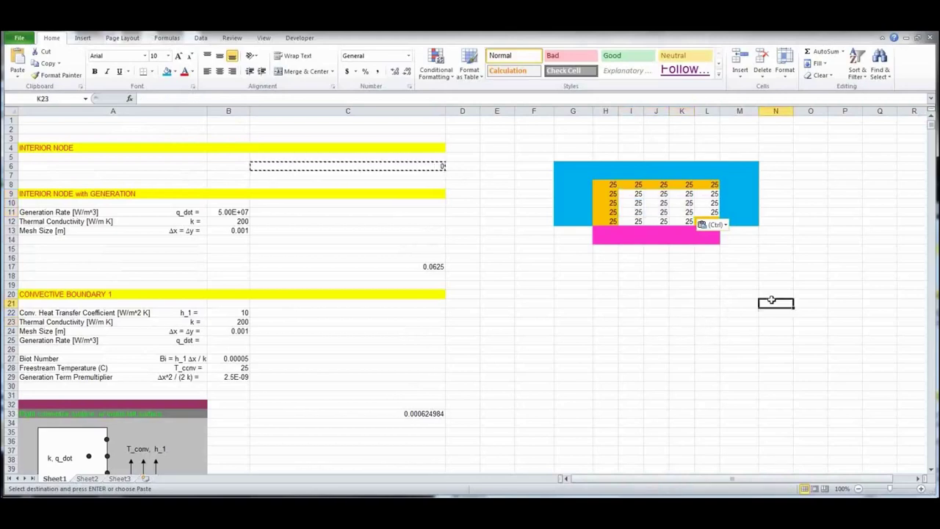
key("Escape")
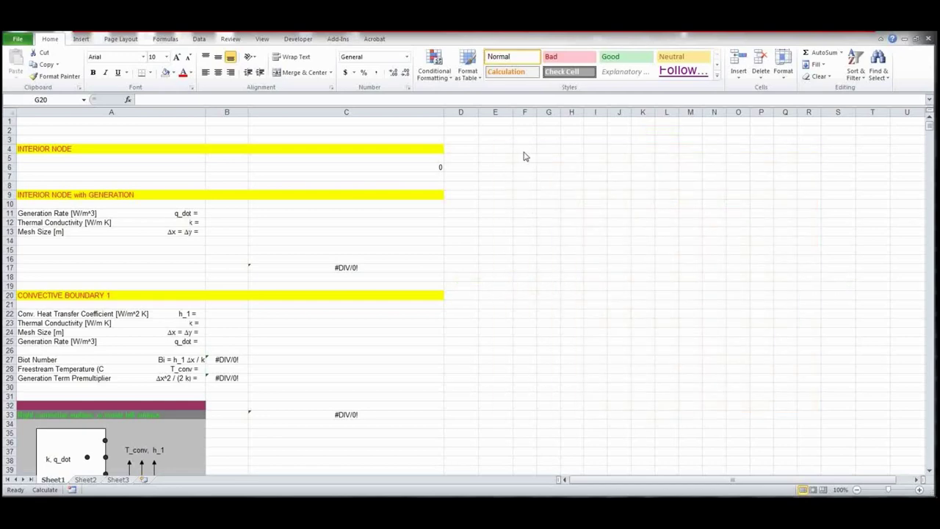
Shade the top row F5:R5 and column F5:F15 orange
left_click(522, 159)
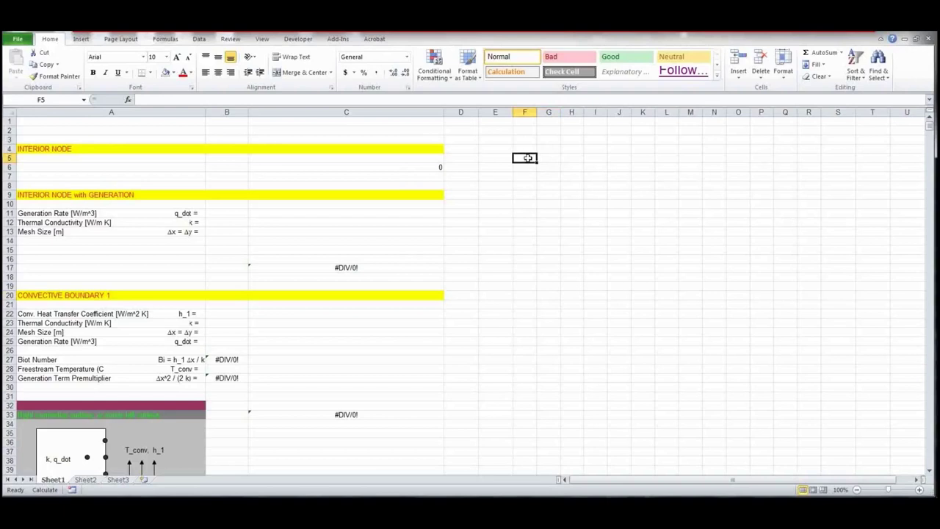
left_click_drag(525, 159, 804, 159)
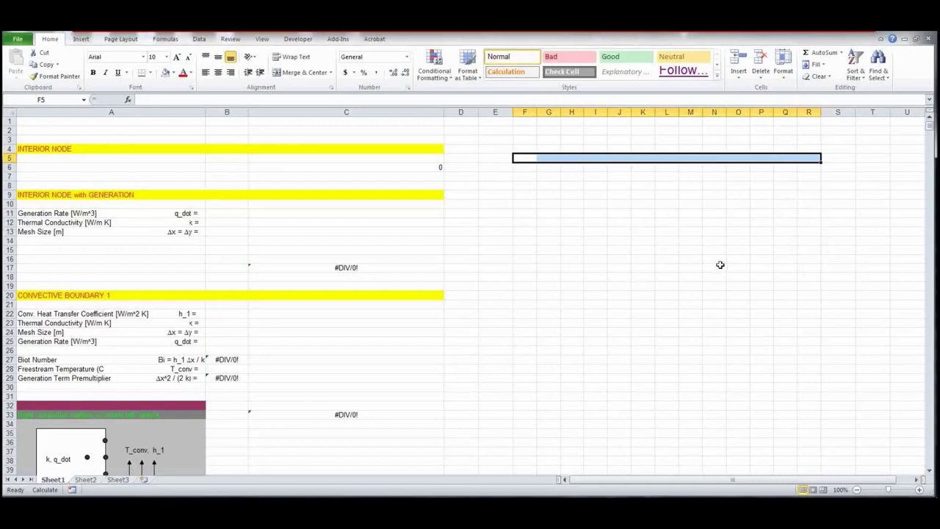
left_click(173, 73)
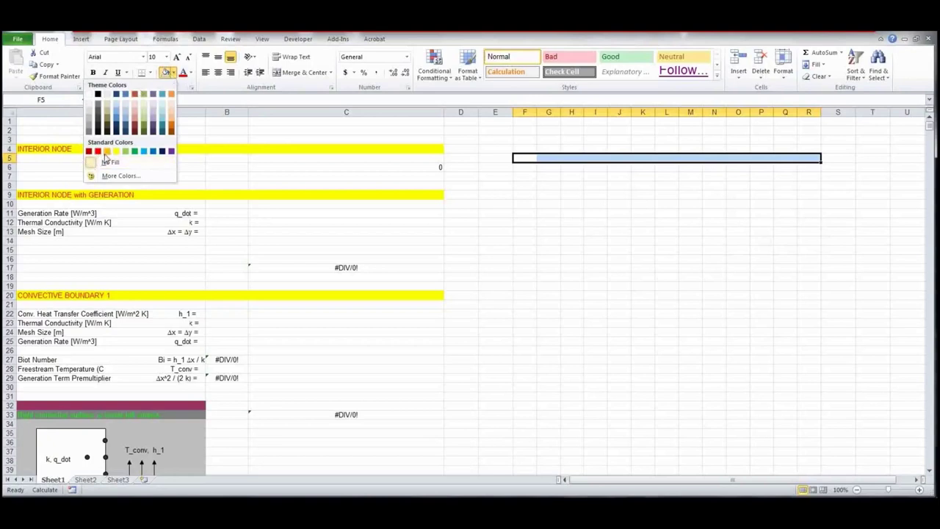
left_click(107, 150)
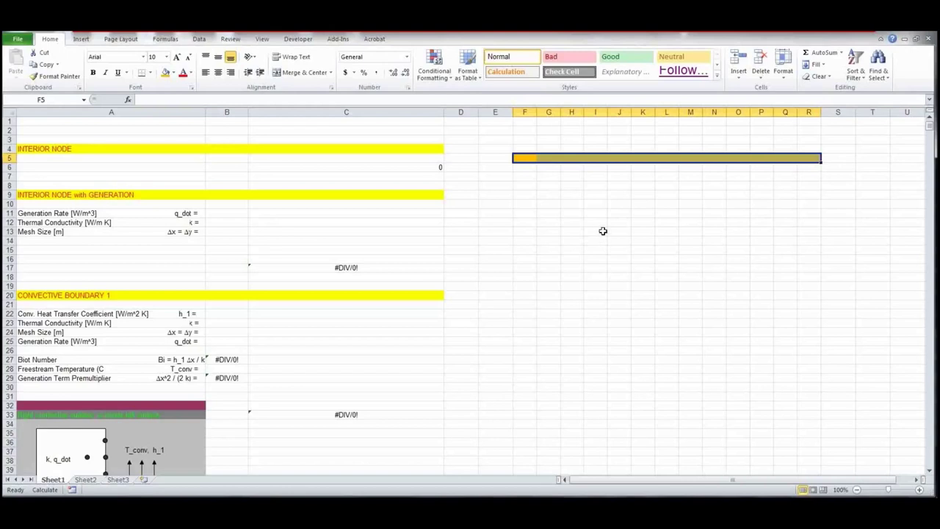
left_click(525, 157)
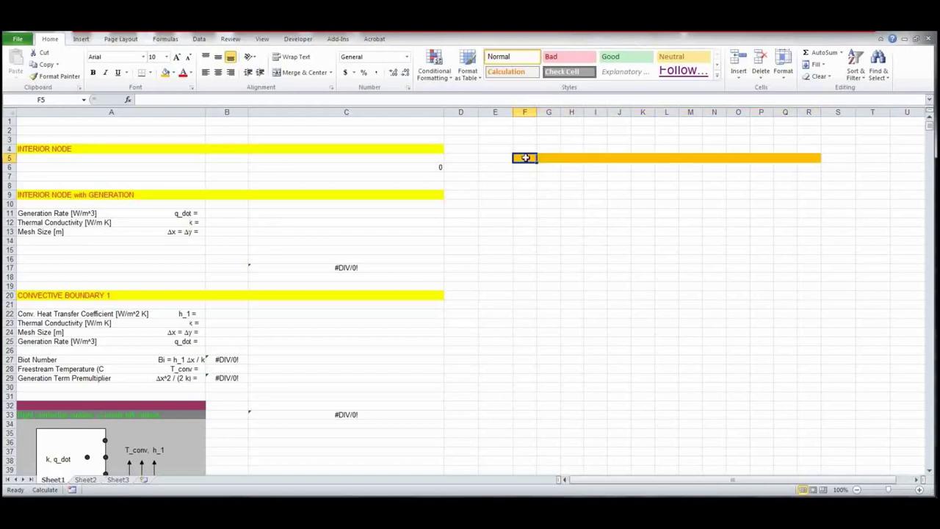
left_click_drag(525, 157, 524, 252)
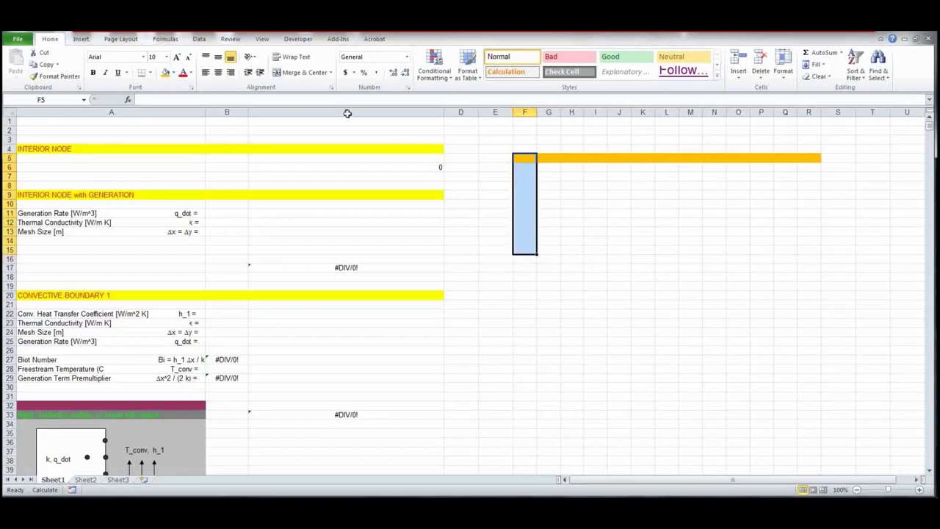
left_click(164, 72)
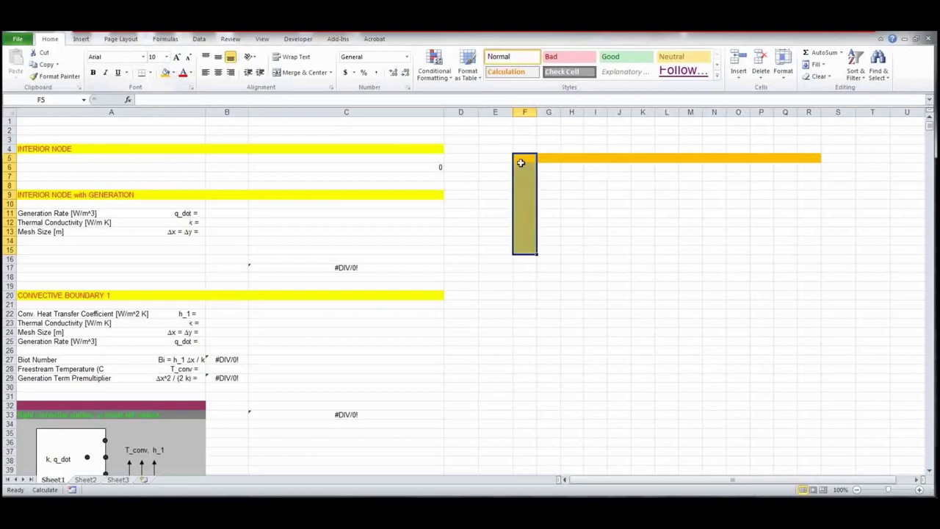
left_click(522, 177)
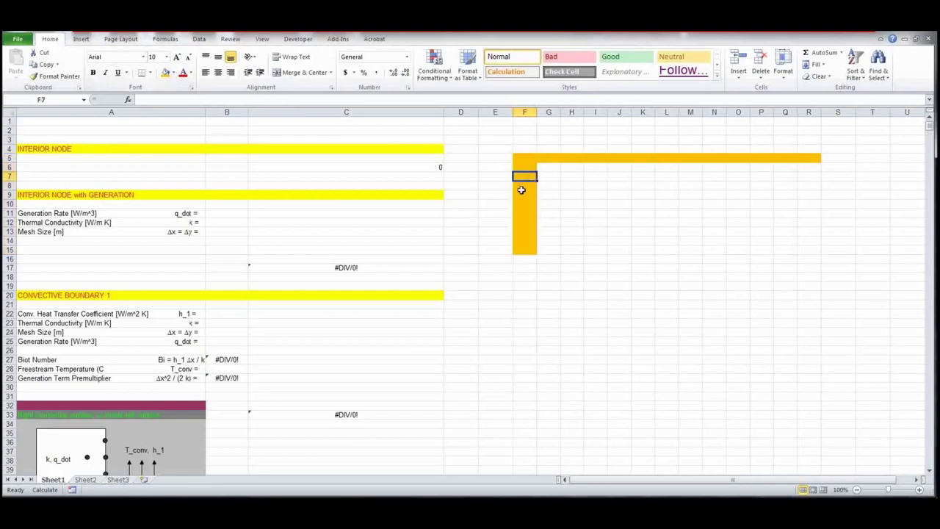
Extend the orange fill to the whole grid F5:R15
key("Down")
key("Down")
key("Down")
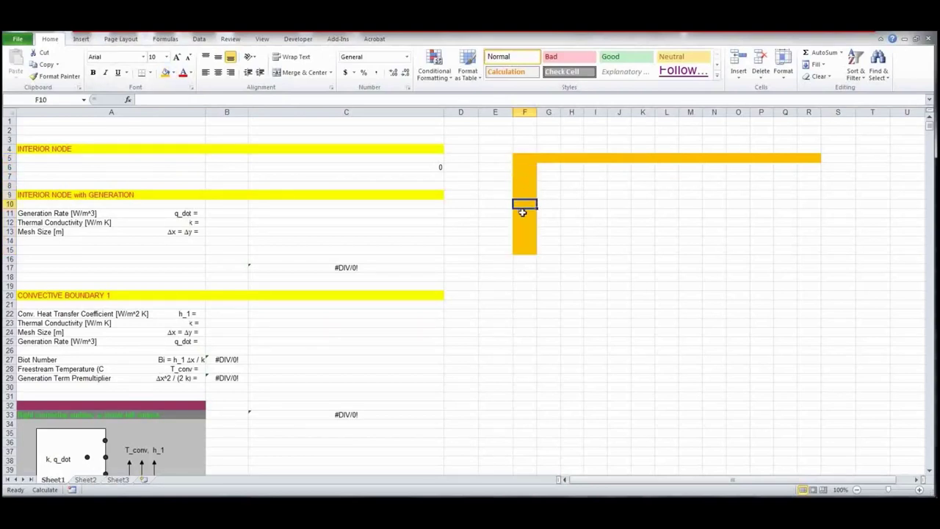
key("Down")
key("Down")
key("Down")
key("Down")
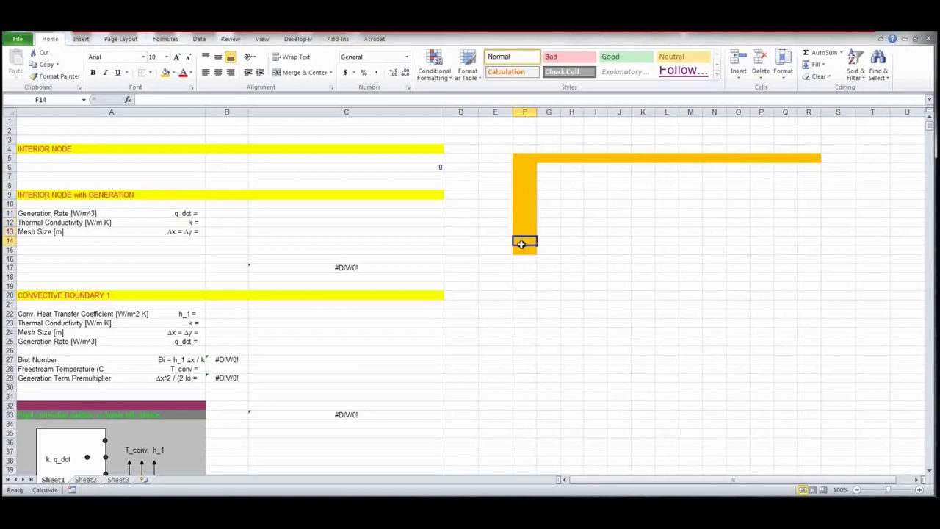
key("Down")
left_click_drag(521, 159, 819, 252)
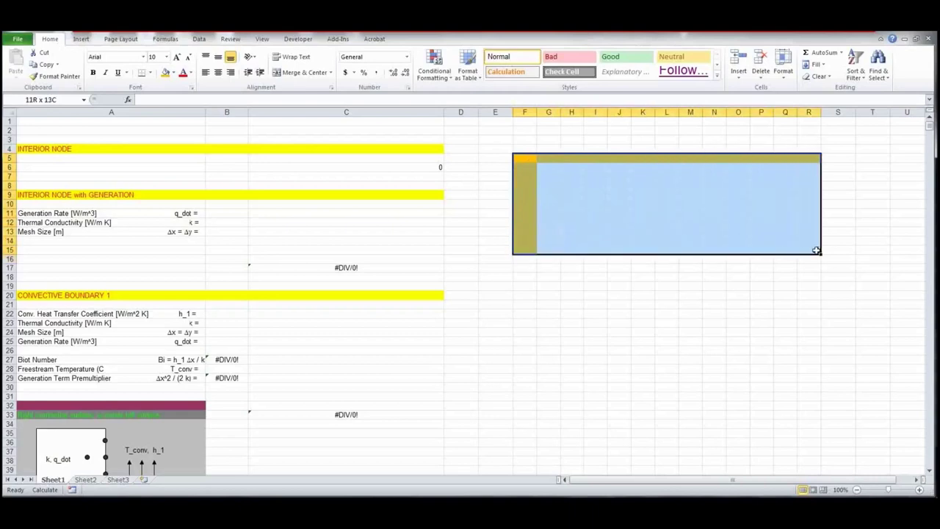
left_click(165, 73)
Enter 25 in F5 and copy it down column F to F15
left_click(527, 159)
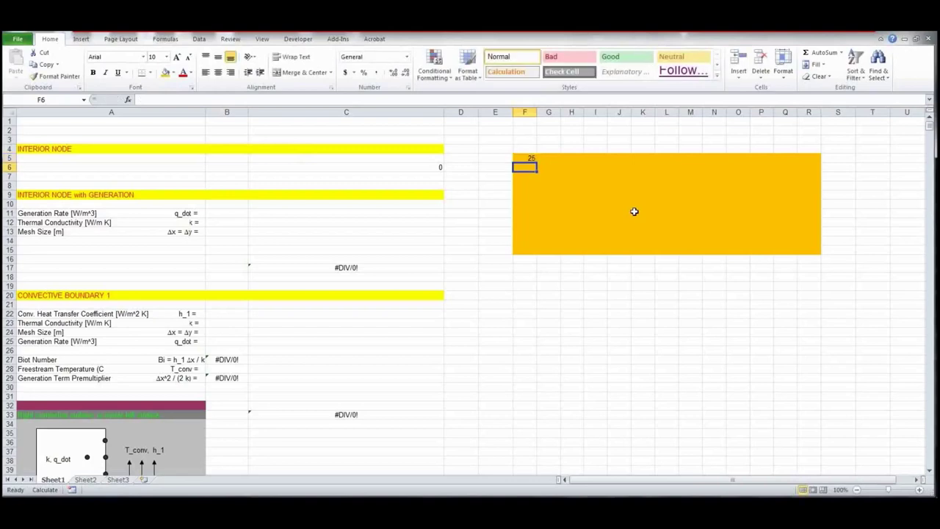
type("25")
key("ctrl+c")
key("Down")
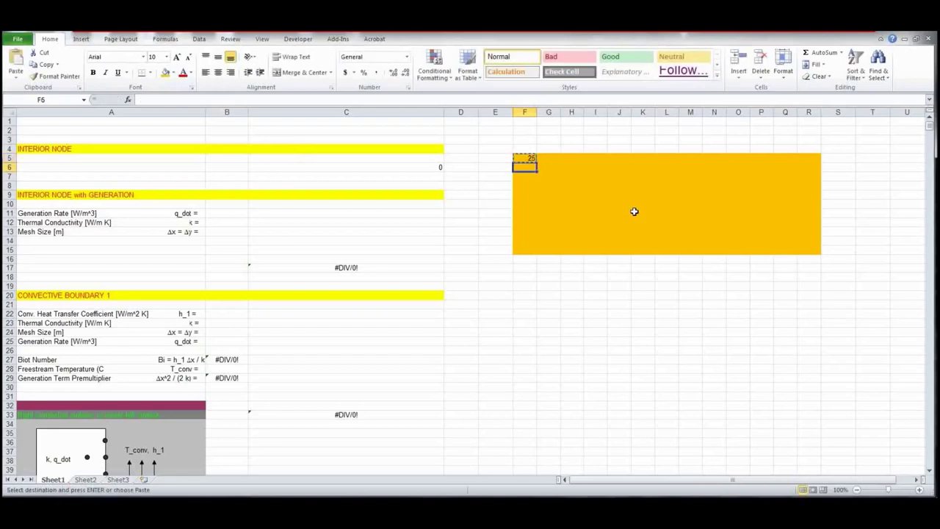
key("shift+Down")
key("shift+Down")
key("shift+Down")
key("shift+Down")
key("shift+Down")
key("shift+Down")
key("shift+Down")
key("shift+Down")
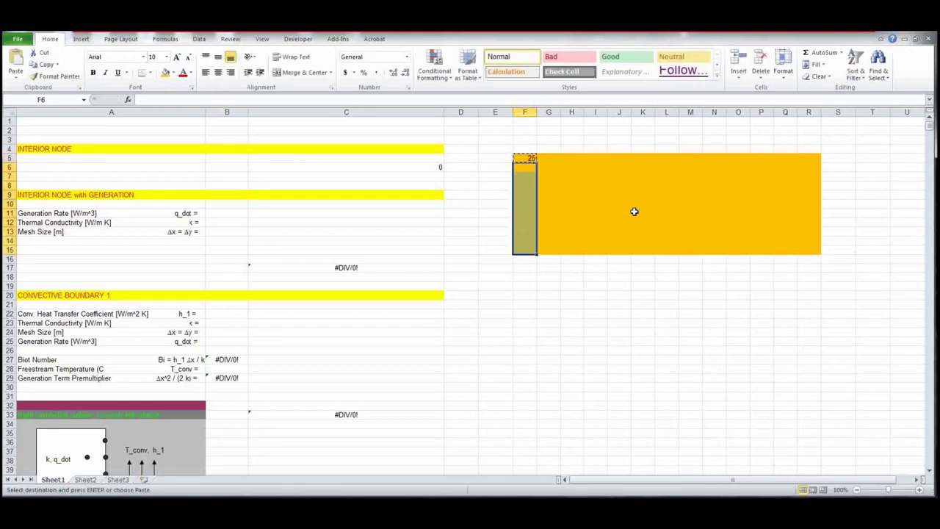
key("ctrl+v")
Copy the column of 25s across G5:R15 to fill the grid
key("Up")
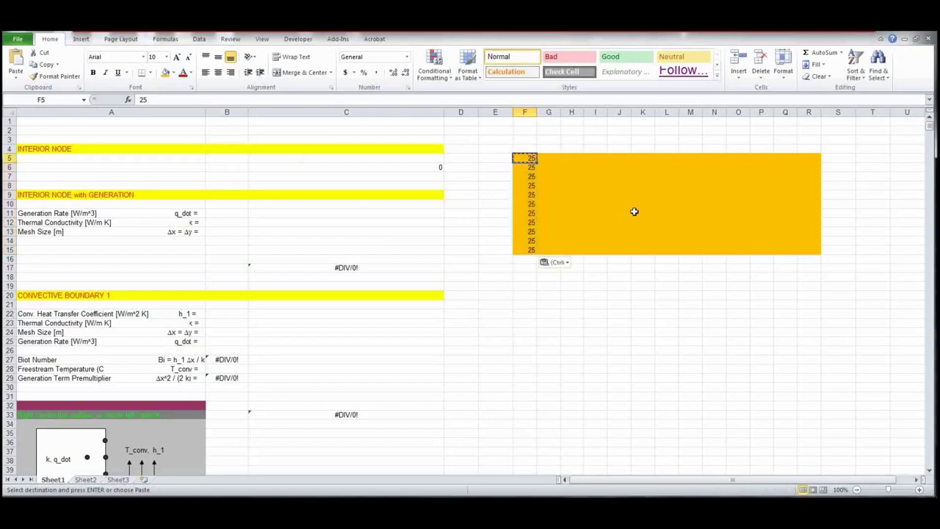
key("shift+Down")
key("shift+Down")
key("shift+Down")
key("shift+Down")
key("shift+Down")
key("shift+Down")
key("shift+Down")
key("shift+Down")
key("shift+Down")
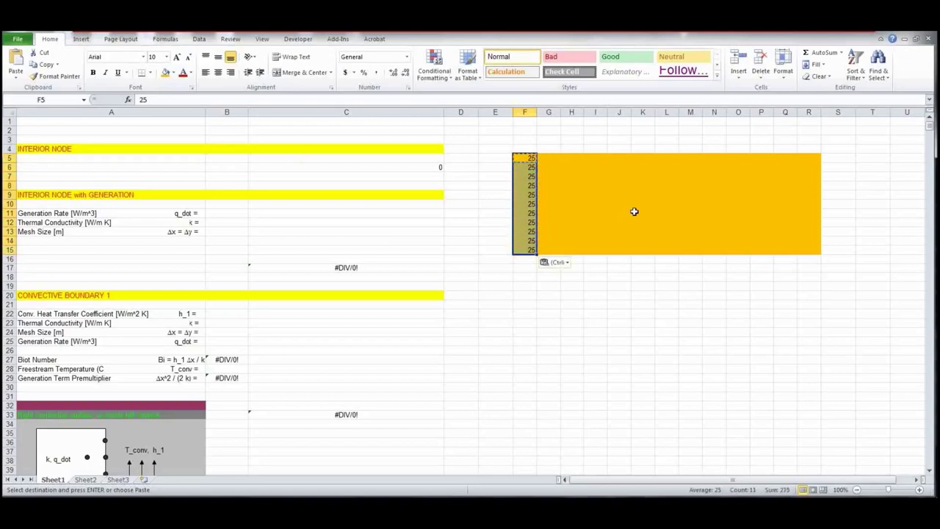
key("ctrl+c")
key("Right")
key("shift+Right")
key("shift+Right")
key("shift+Right")
key("shift+Right")
key("shift+Right")
key("shift+Right")
key("shift+Right")
key("shift+Right")
key("shift+Right")
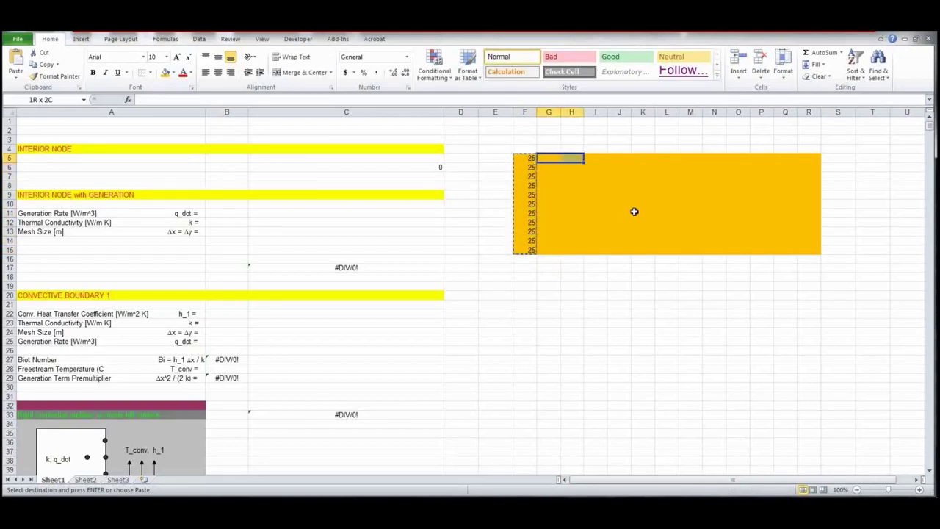
key("shift+Right")
key("shift+Right")
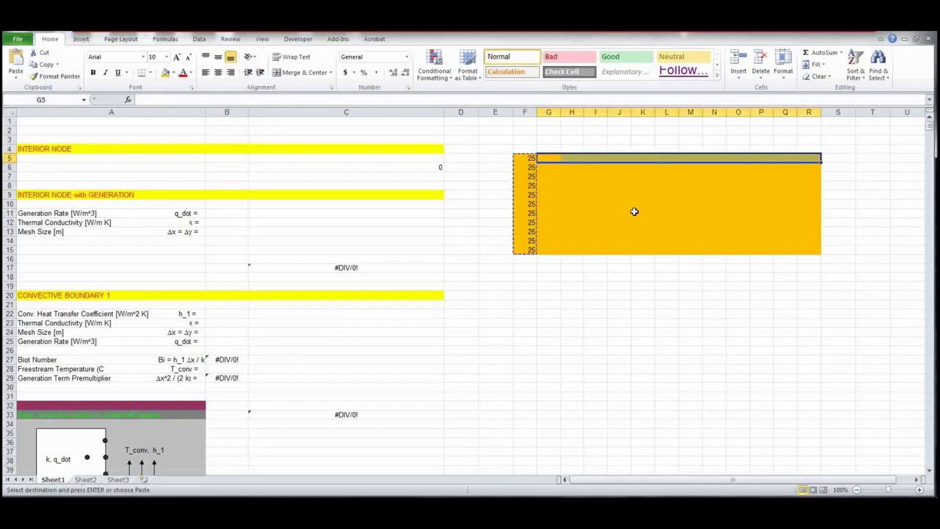
key("ctrl+v")
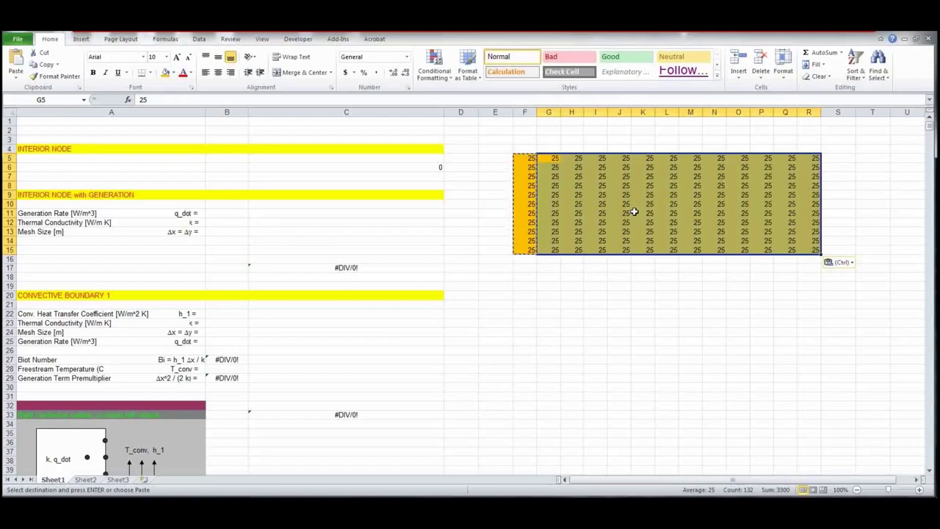
key("Left")
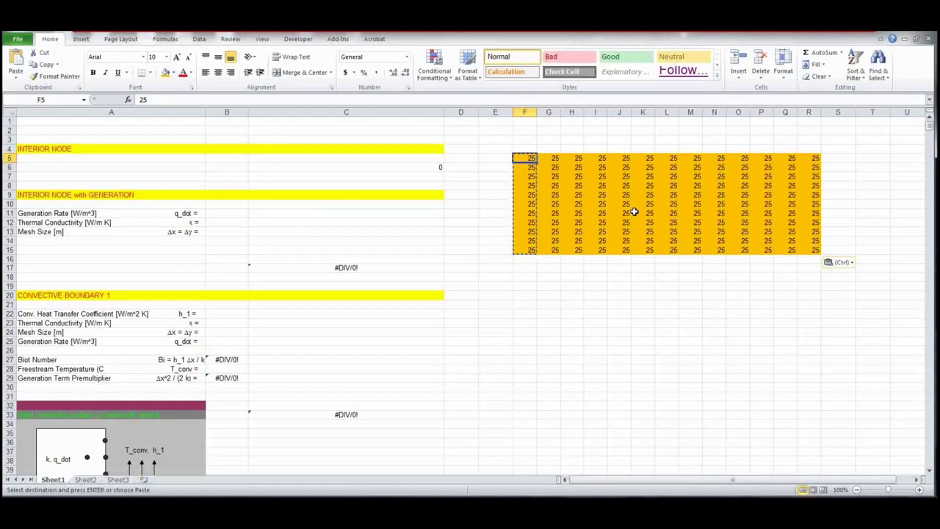
key("shift+Right")
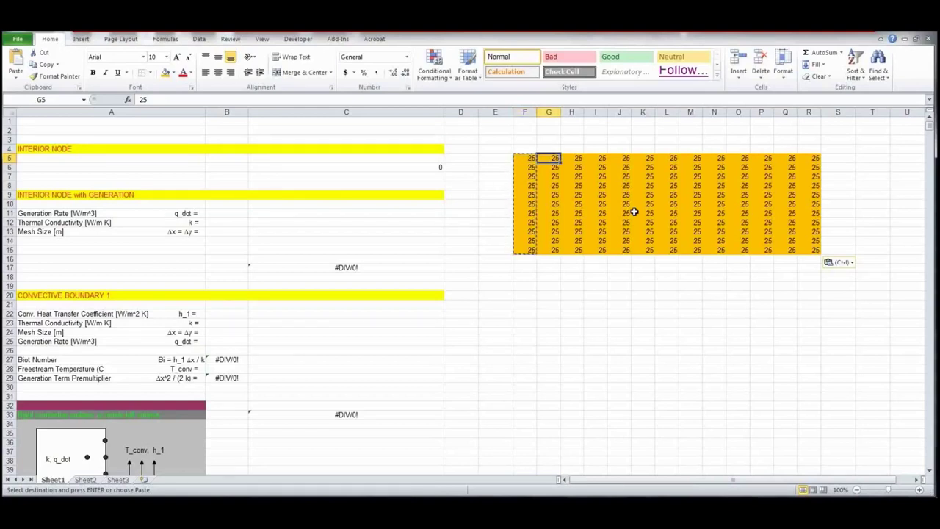
key("shift+Right")
key("shift+Right")
key("shift+Right")
key("shift+Right")
key("shift+Right")
key("shift+Right")
key("shift+Right")
key("shift+Right")
key("shift+Right")
key("shift+Right")
key("shift+Right")
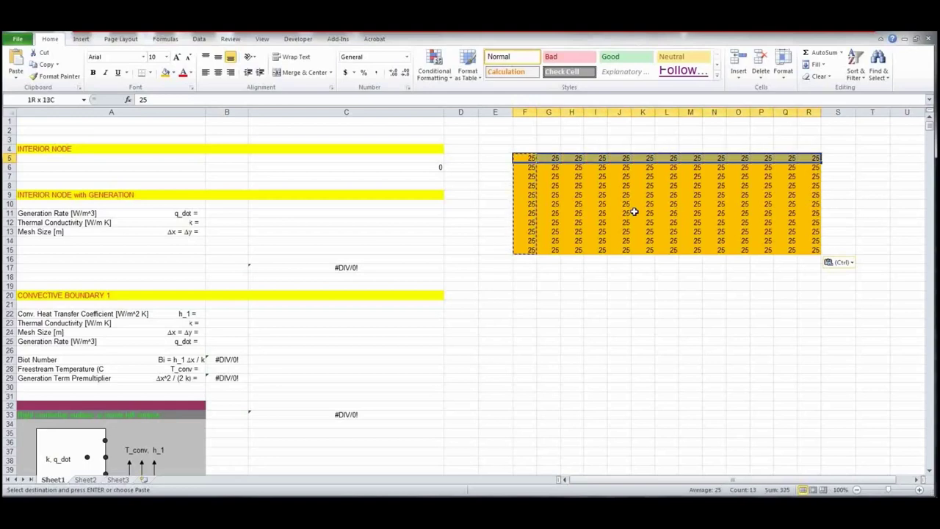
Fill the grid's top row F5:R5, column F, bottom row G15:R15 and column R red
left_click(173, 73)
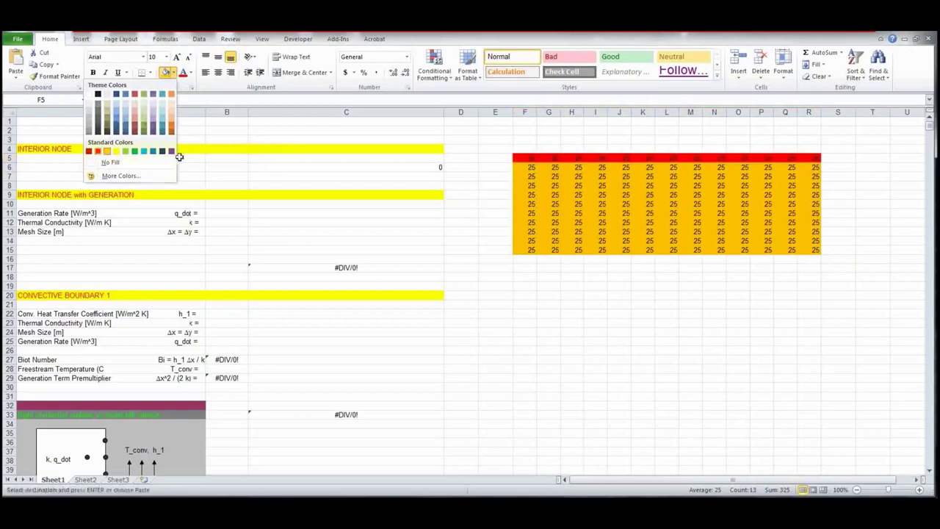
left_click(98, 150)
left_click_drag(525, 167, 815, 250)
left_click(165, 73)
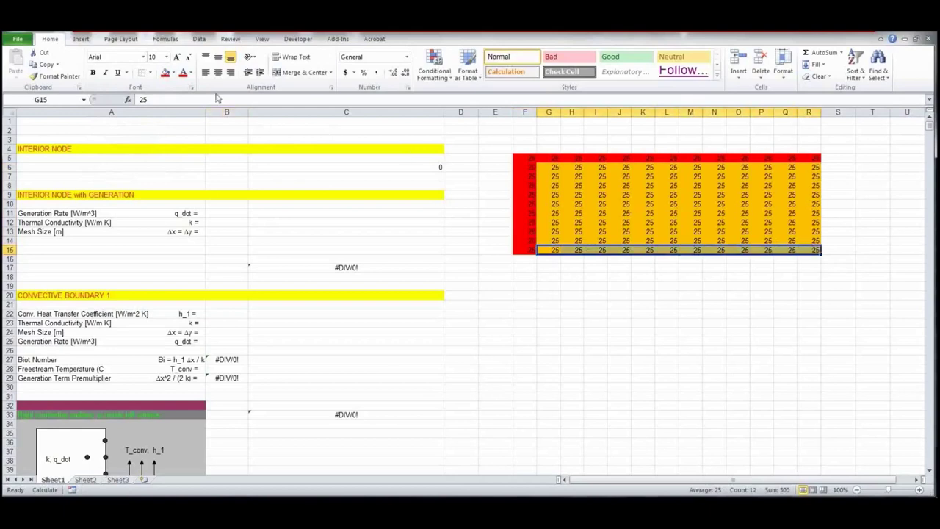
left_click(165, 75)
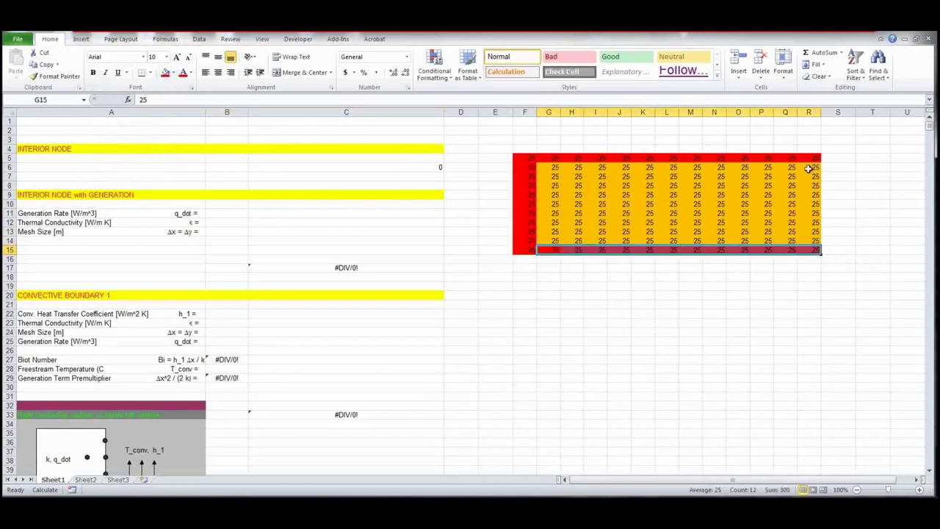
left_click_drag(811, 167, 812, 240)
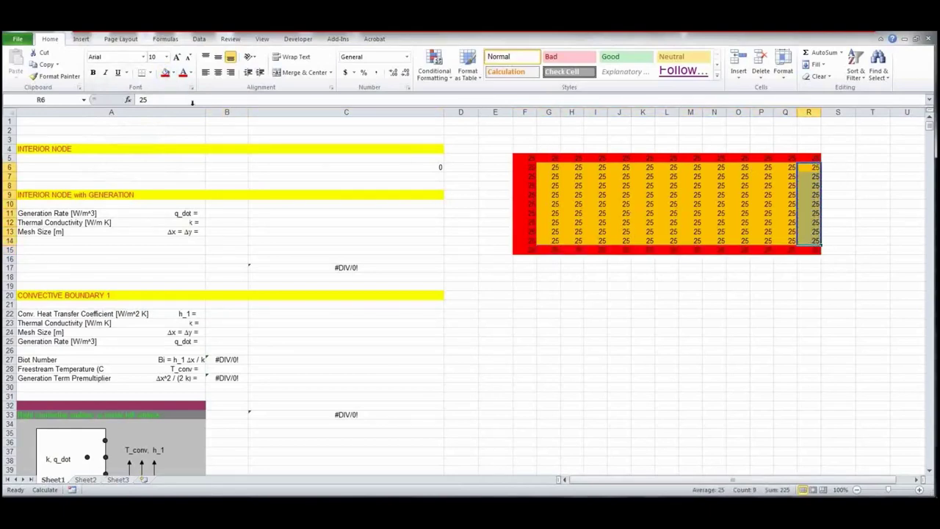
left_click(165, 74)
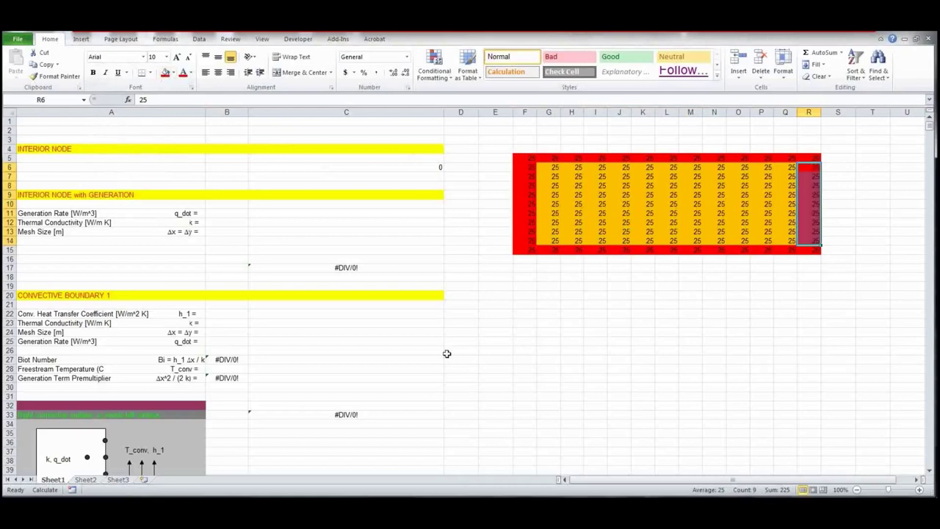
left_click(552, 158)
Enter 100 in G5 and copy it across the top edge H5:Q5
type("100")
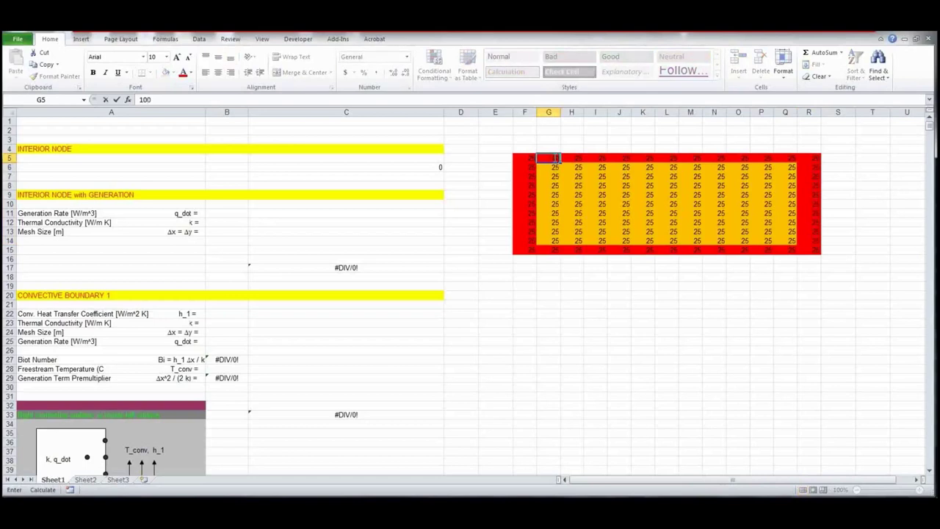
left_click(554, 158)
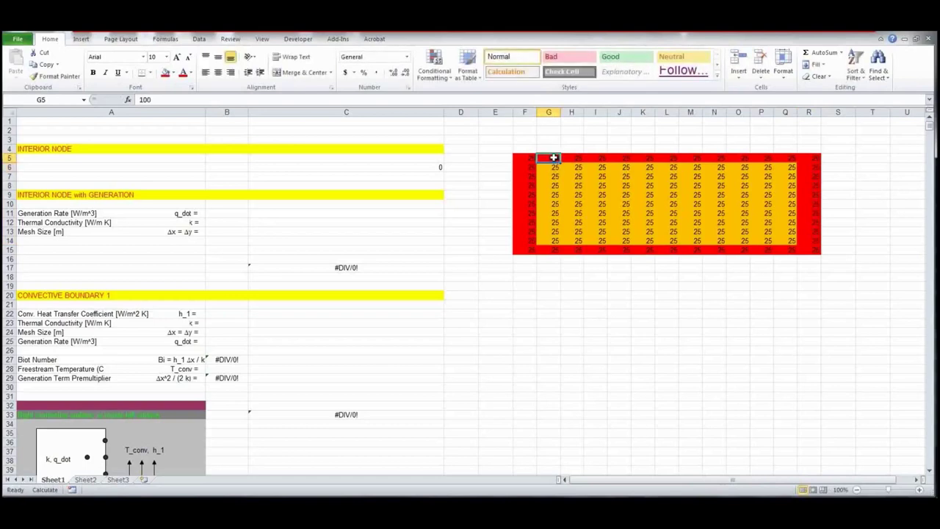
key("ctrl+c")
key("Right")
key("shift+Right")
key("shift+Right")
key("shift+Right")
key("shift+Right")
key("shift+Right")
key("shift+Right")
key("shift+Right")
key("shift+Right")
key("shift+Right")
key("shift+Right")
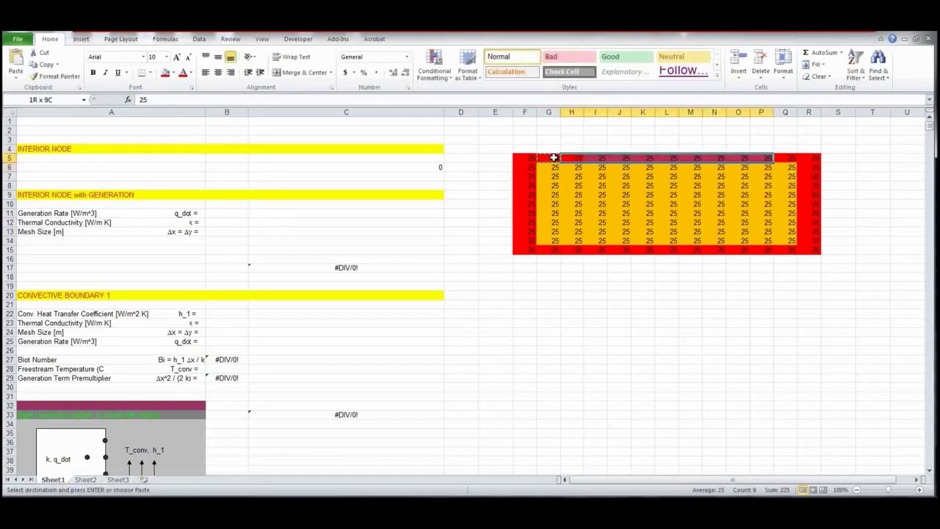
key("shift+Left")
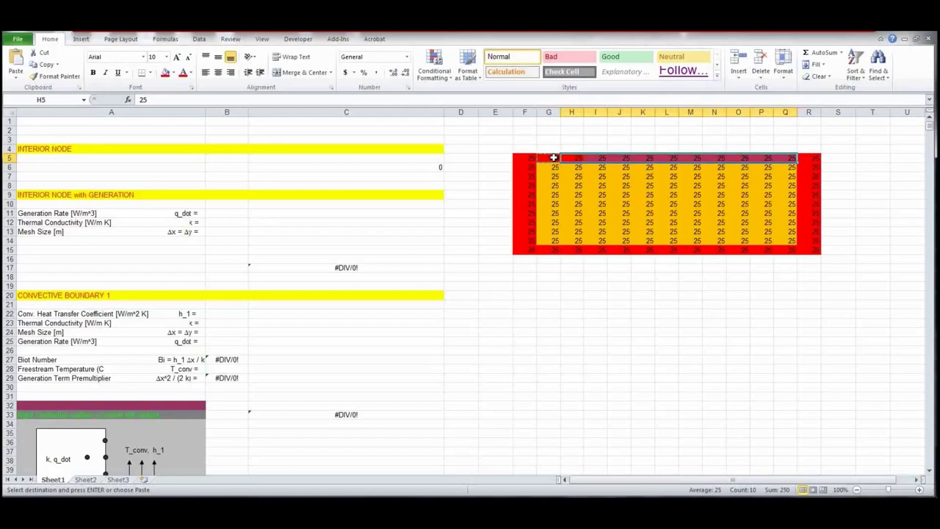
key("ctrl+v")
key("Right")
key("Right")
key("Right")
key("Right")
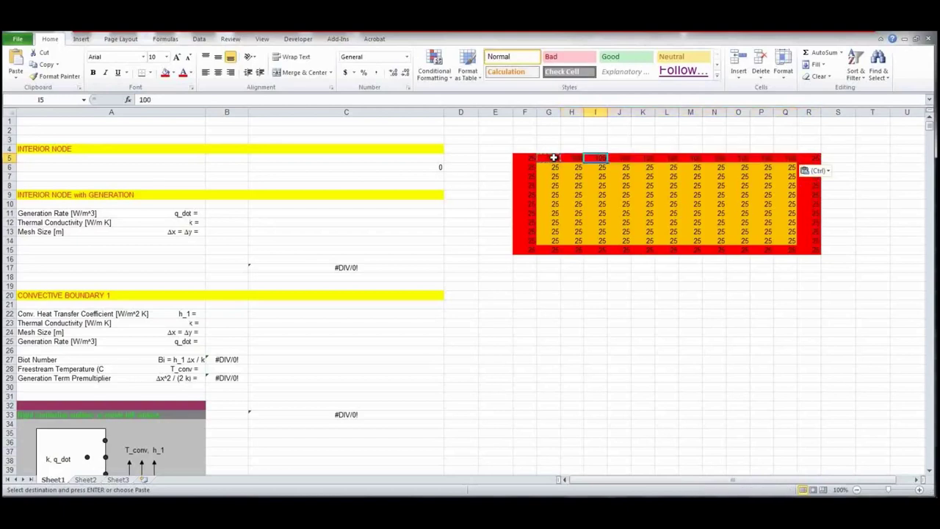
key("Right")
key("Right")
key("Right")
key("Right")
key("Right")
key("Right")
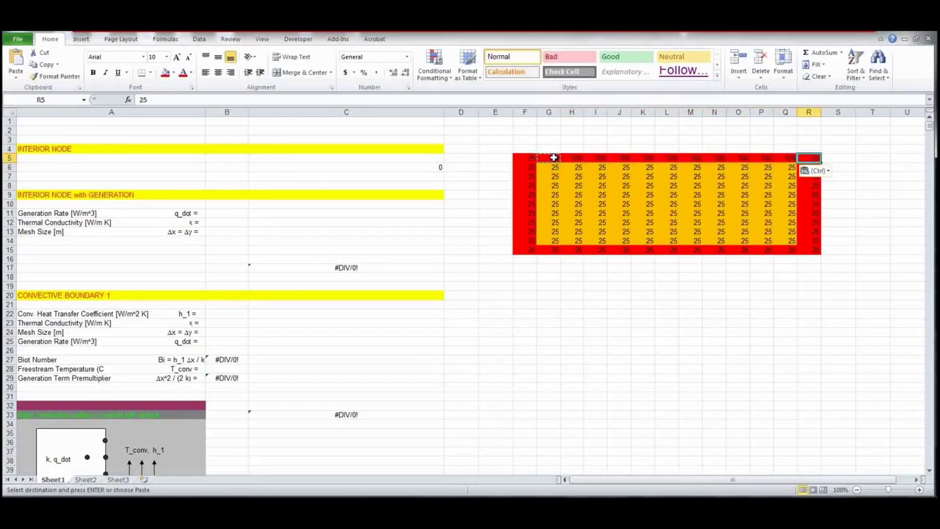
key("Left")
key("Left")
key("Left")
key("Left")
key("Left")
key("Left")
key("Left")
key("Left")
key("Left")
key("Left")
key("Left")
key("Left")
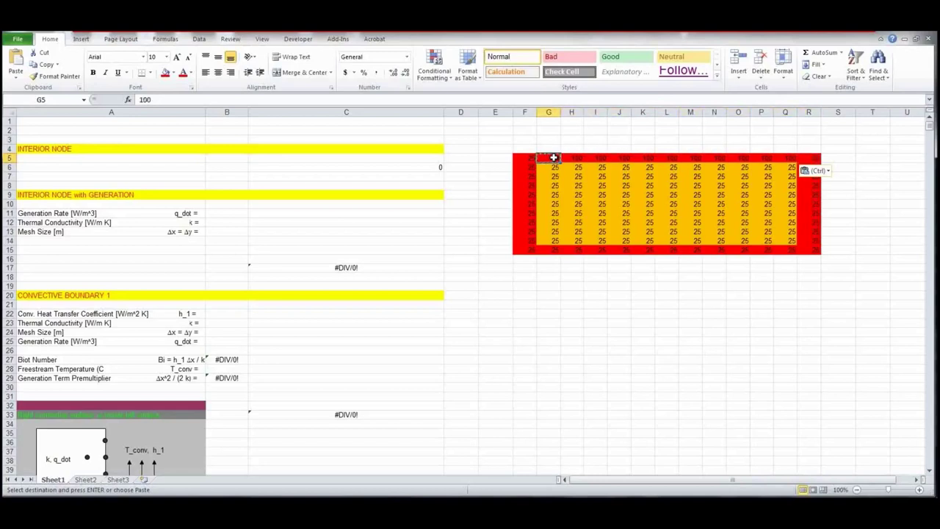
Enter 75 in F6 and copy it down the left edge to F14
key("Down")
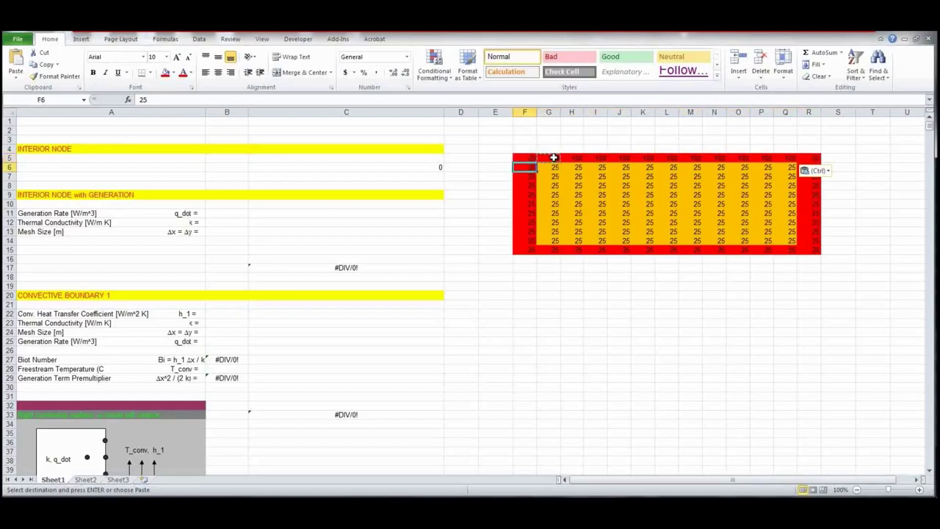
type("7")
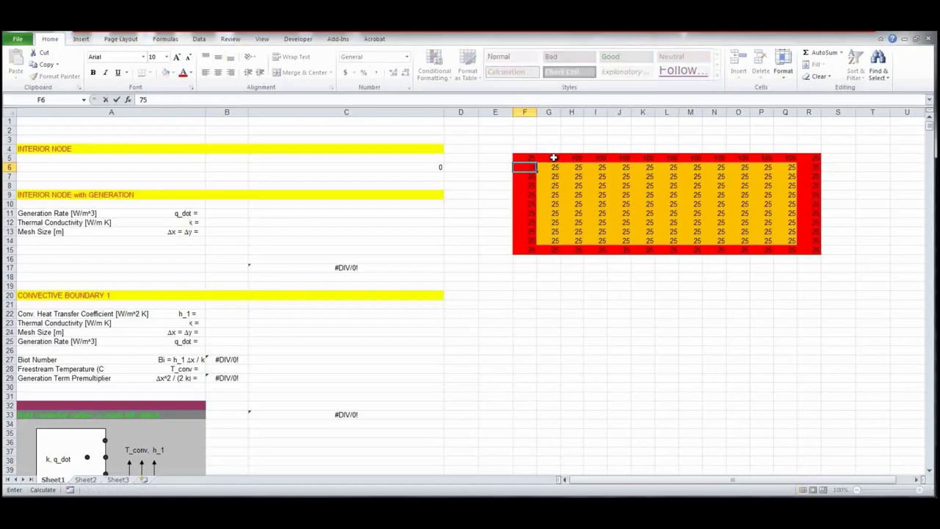
type("5")
key("Return")
key("ctrl+c")
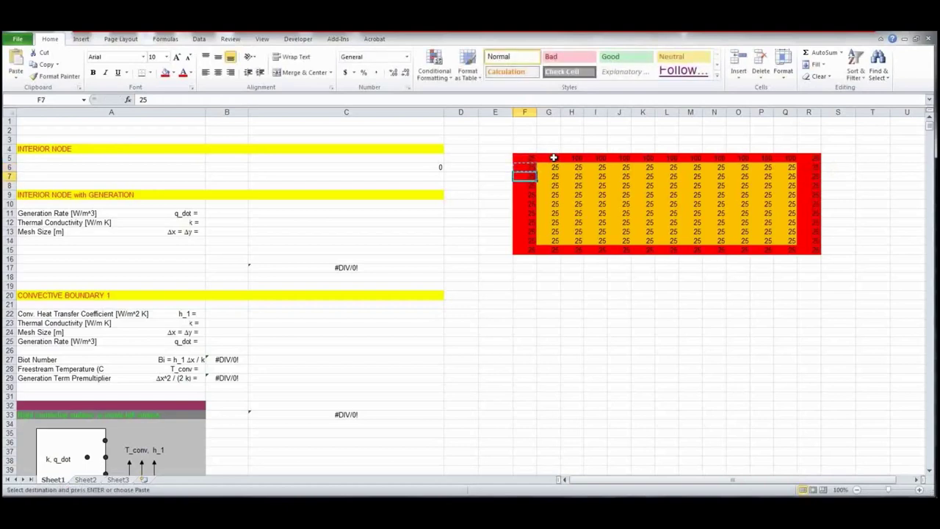
key("shift+Down")
key("shift+Down")
key("shift+Down")
key("shift+Down")
key("shift+Down")
key("shift+Down")
key("shift+Down")
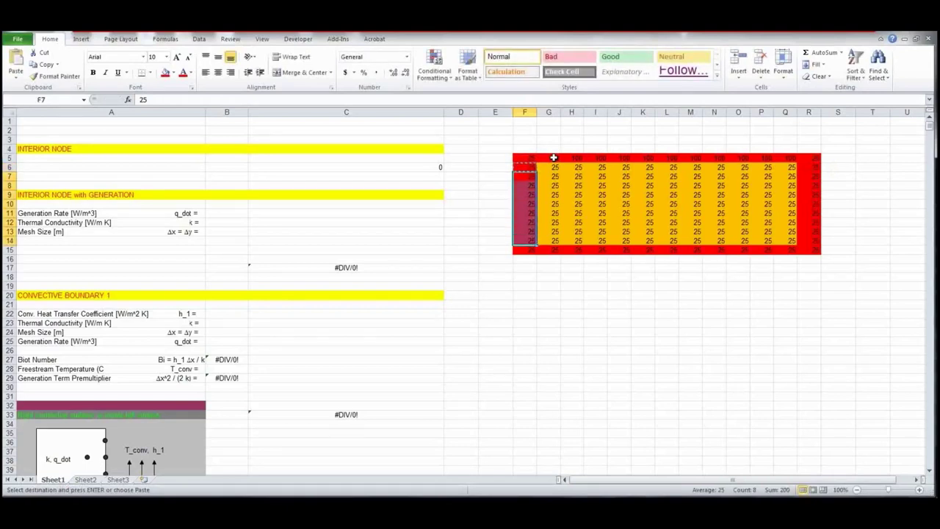
key("ctrl+v")
key("Down")
key("ctrl+Down")
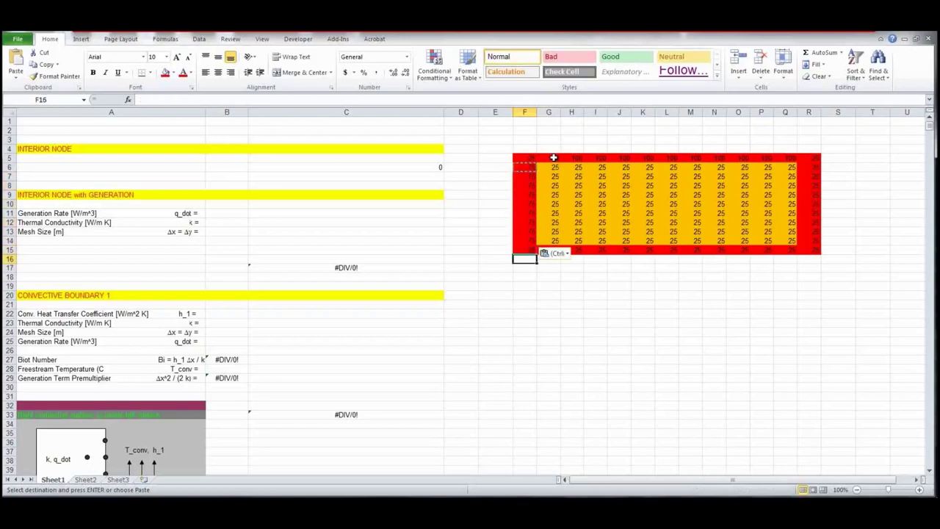
Copy the 90 from R14 up the right edge into R6:R13
key("Up")
key("Right")
key("Return")
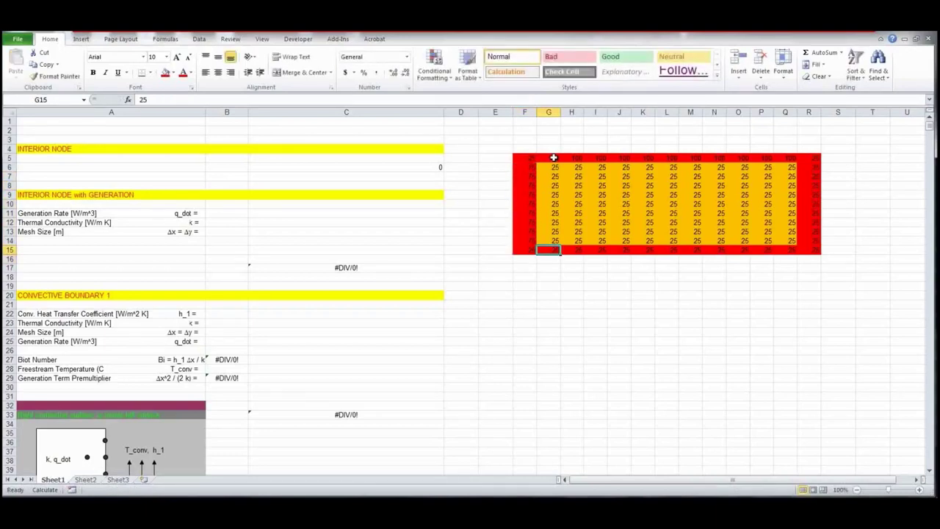
key("Right")
key("Right")
key("Right")
key("Right")
key("Right")
key("Right")
key("Right")
key("Right")
key("Right")
key("Right")
key("Right")
key("Up")
key("Down")
key("Up")
key("ctrl+c")
key("Up")
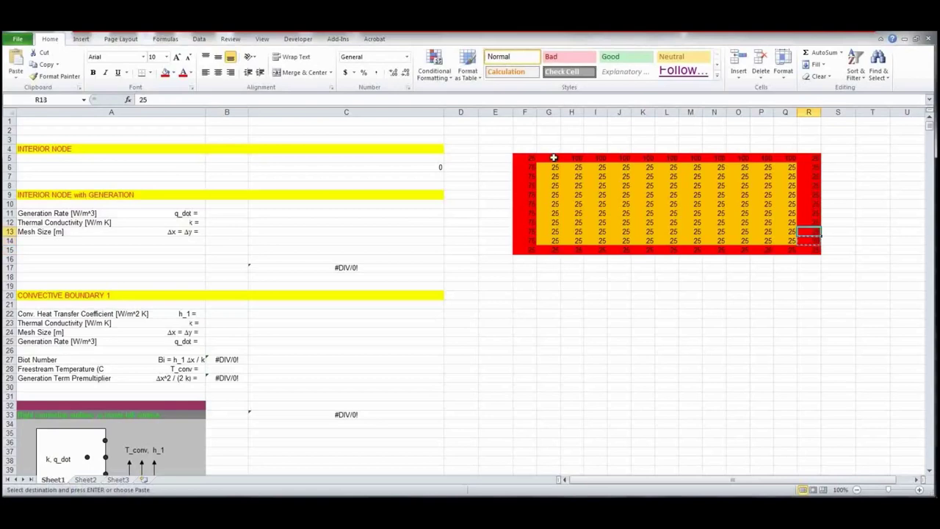
key("shift+Up")
key("shift+Up")
key("shift+Up")
key("shift+Up")
key("shift+Up")
key("shift+Up")
key("shift+Up")
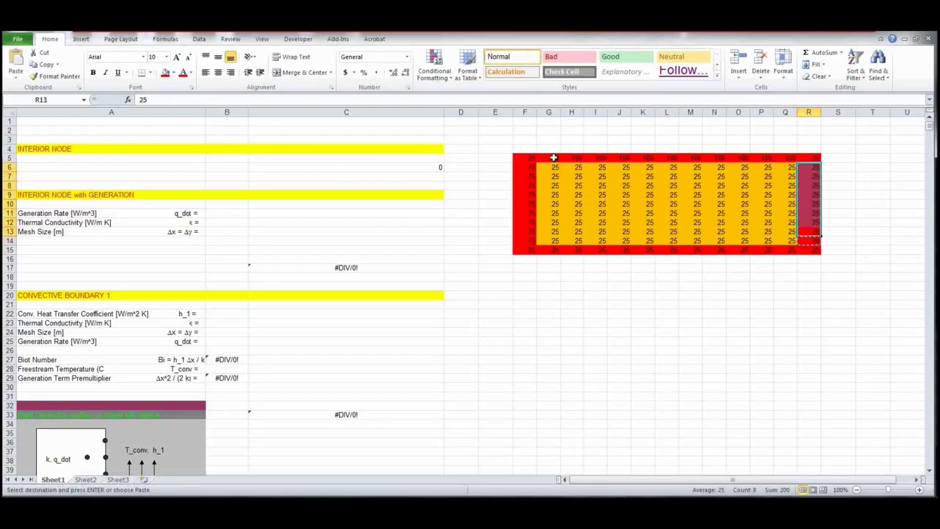
key("ctrl+v")
key("Up")
key("Up")
key("Up")
key("Up")
key("Up")
key("Up")
key("Up")
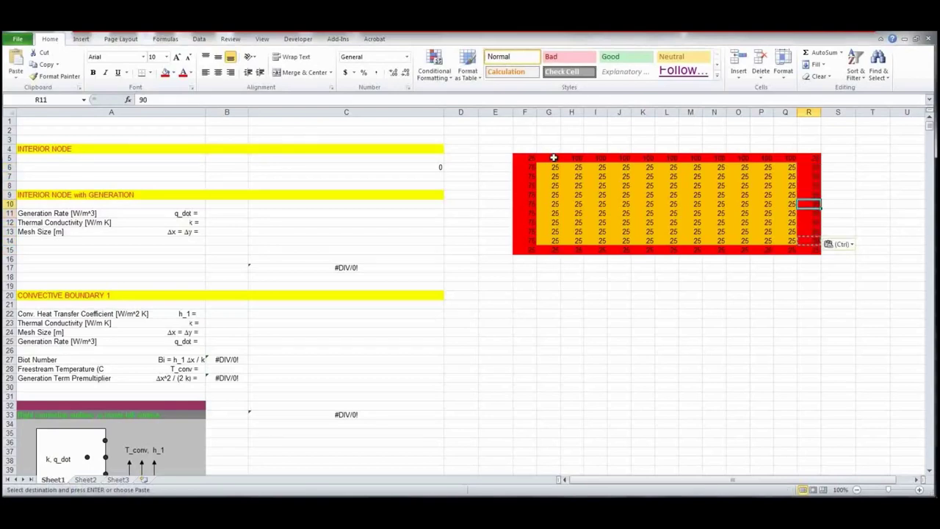
key("shift+Left")
key("shift+Left")
key("shift+Left")
key("shift+Left")
key("shift+Left")
key("shift+Left")
key("shift+Left")
key("shift+Left")
key("shift+Left")
key("shift+Left")
key("shift+Left")
key("shift+Left")
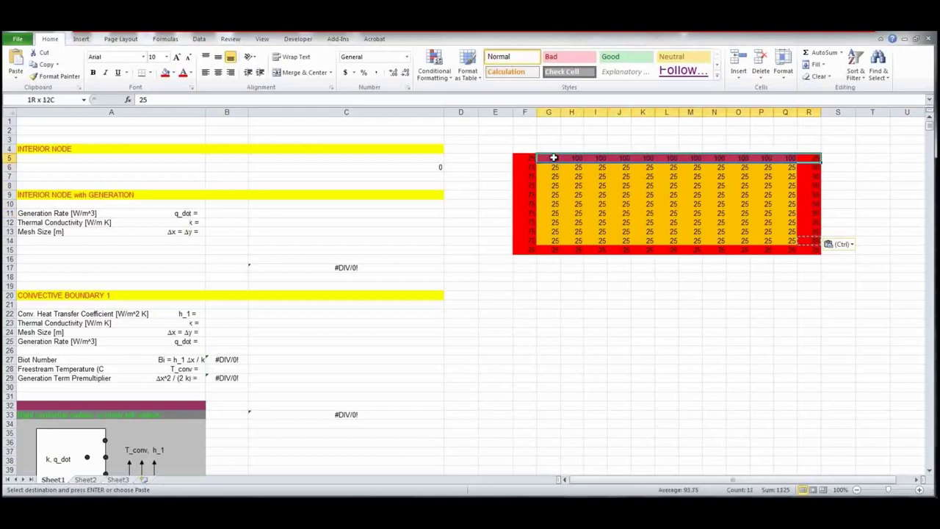
Recolour the grid's top row, column F, bottom row and column R yellow
left_click(174, 73)
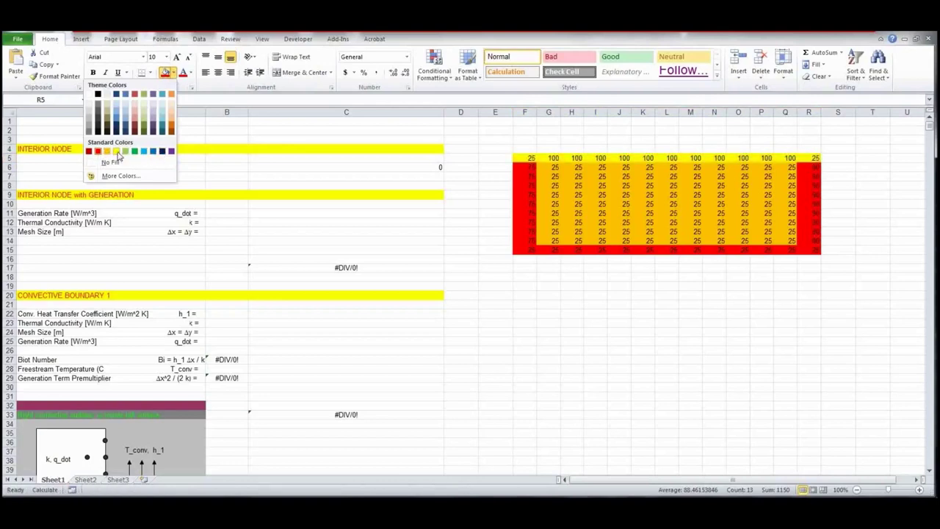
left_click(116, 152)
left_click_drag(527, 168, 800, 250)
left_click(166, 72)
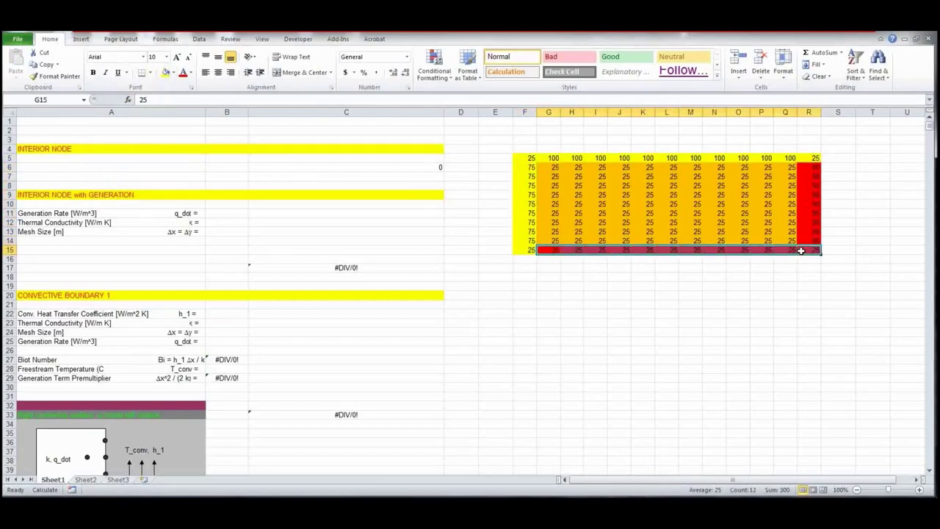
left_click(165, 72)
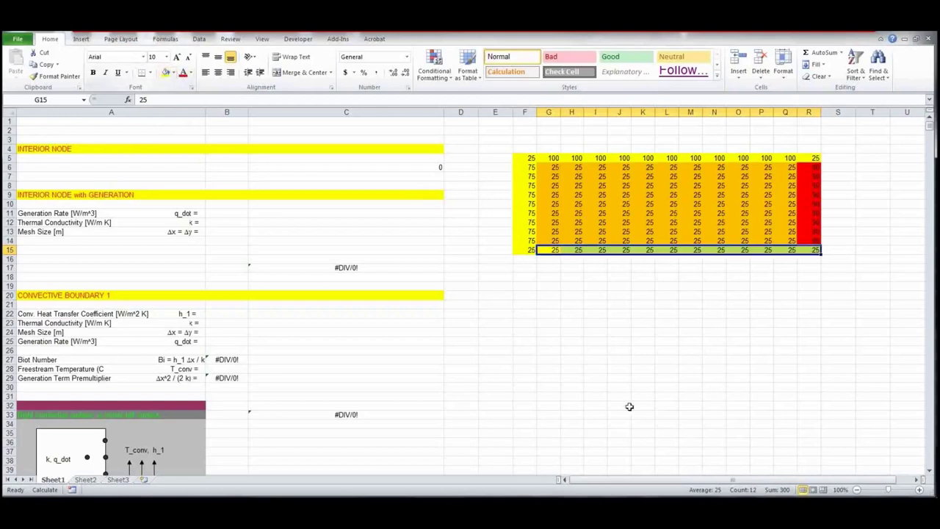
left_click(811, 168)
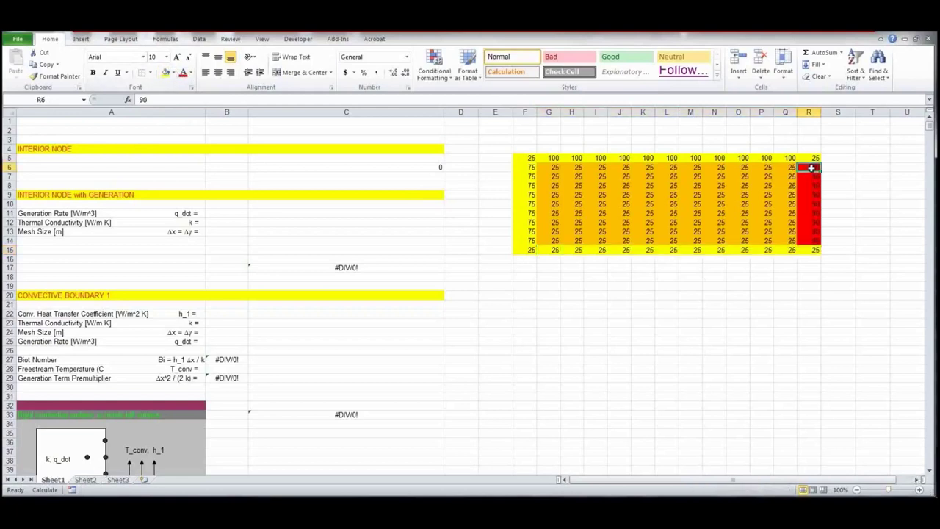
left_click_drag(811, 168, 812, 241)
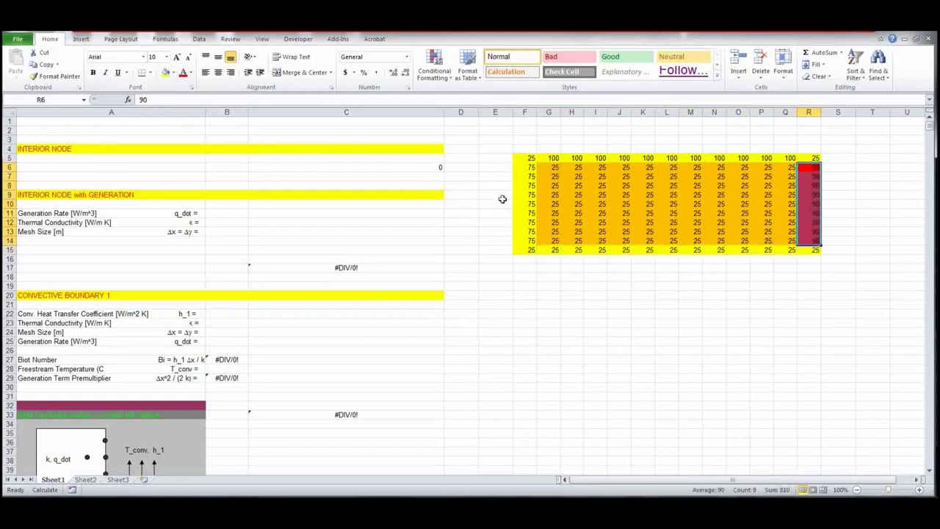
left_click(166, 73)
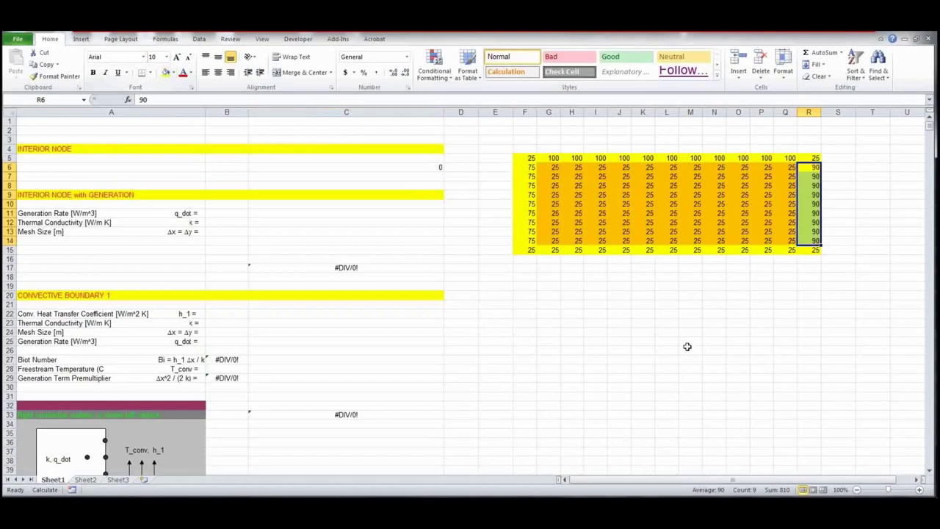
left_click(667, 302)
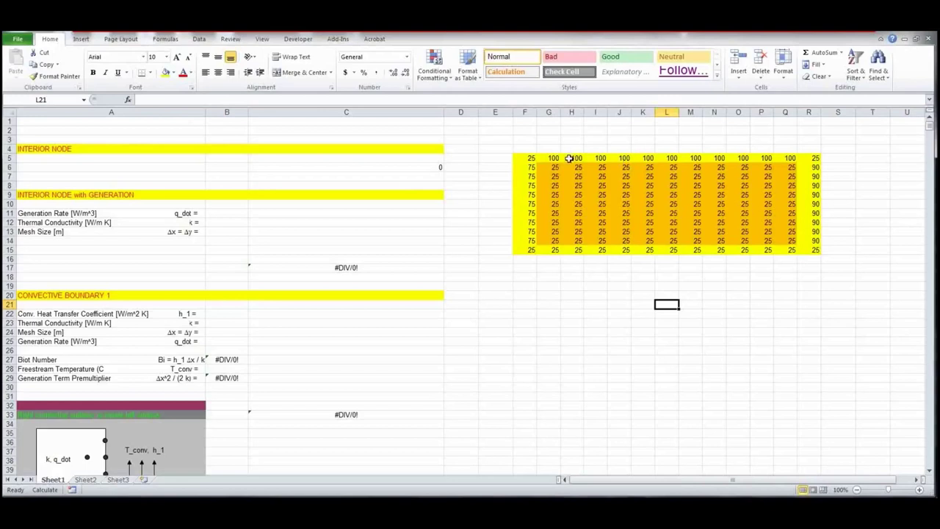
Enter corner temperatures 87.5 in F5, 50 in F15, 57.5 in R15 and 95 in R5
left_click(529, 158)
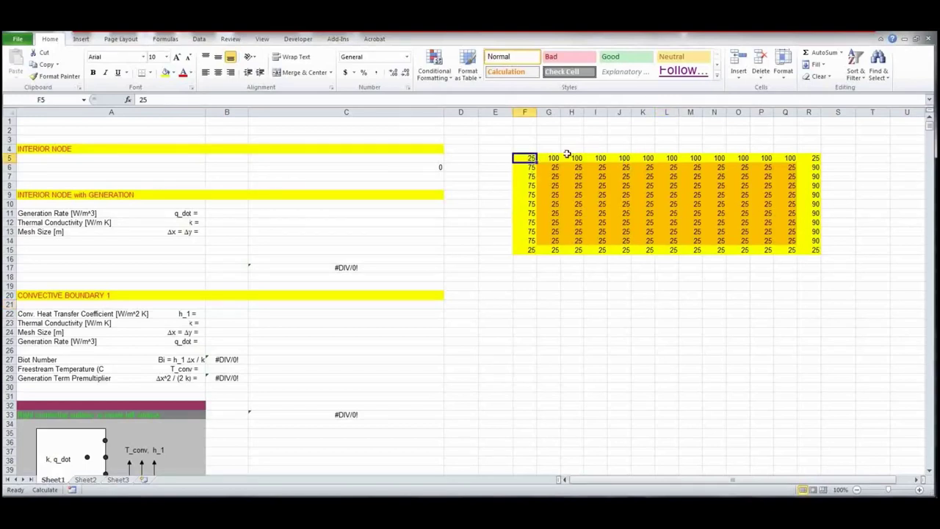
type("87")
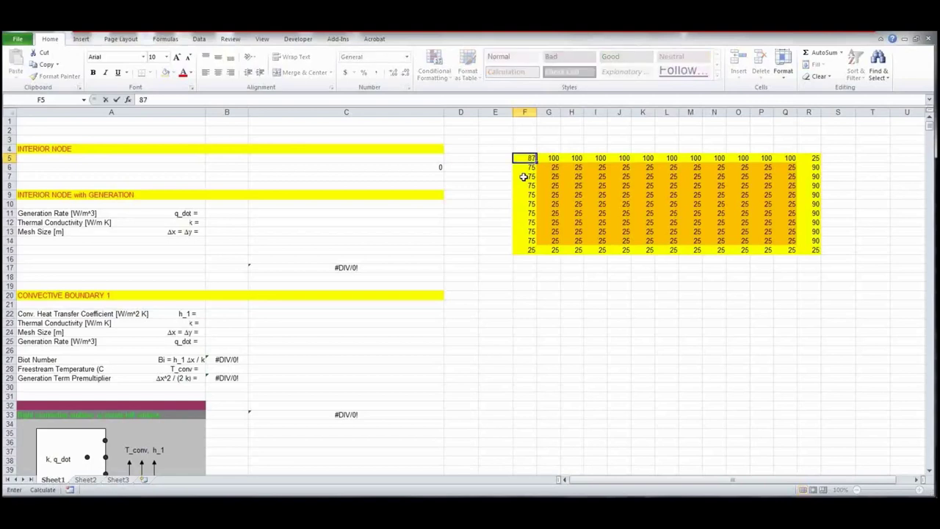
type(".5")
key("Return")
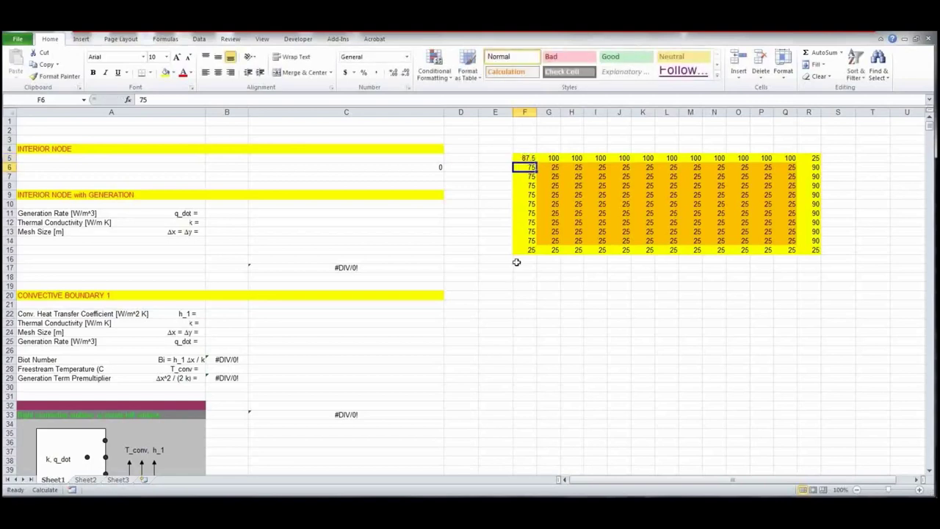
left_click(528, 250)
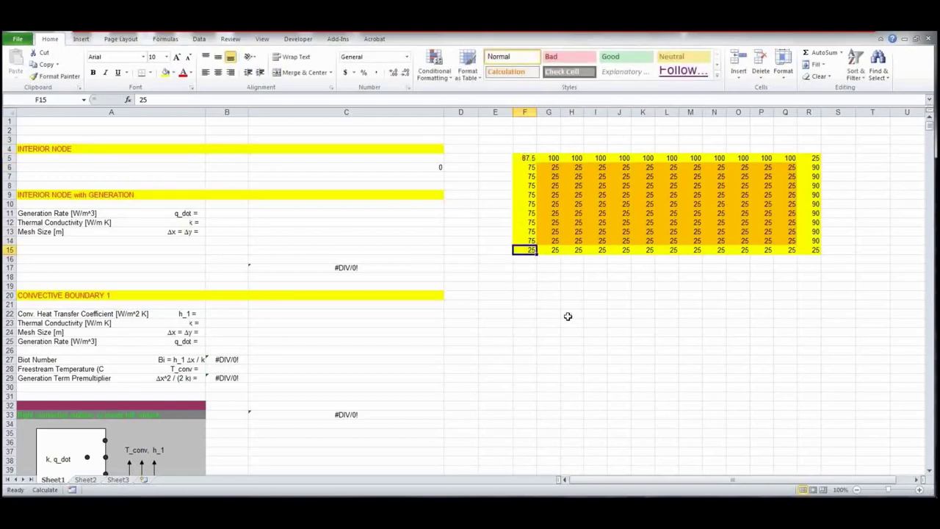
type("5")
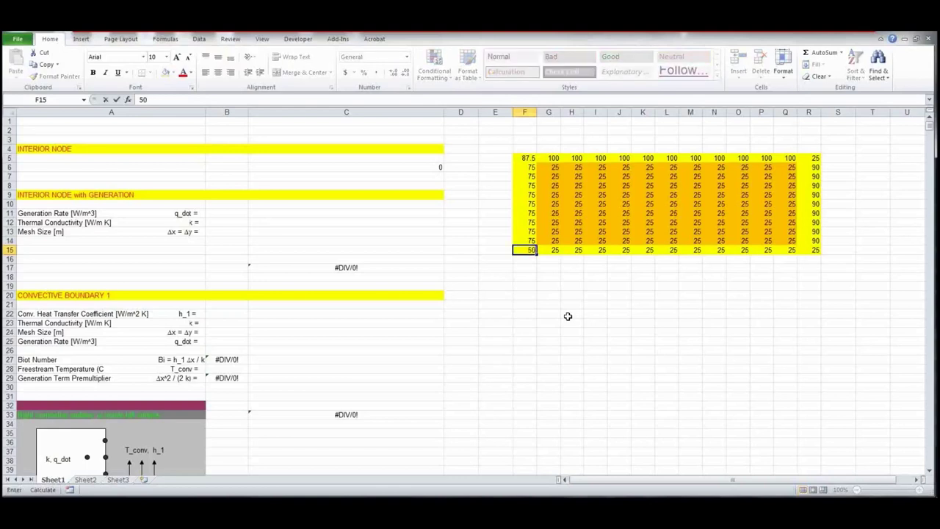
type("0")
left_click(815, 252)
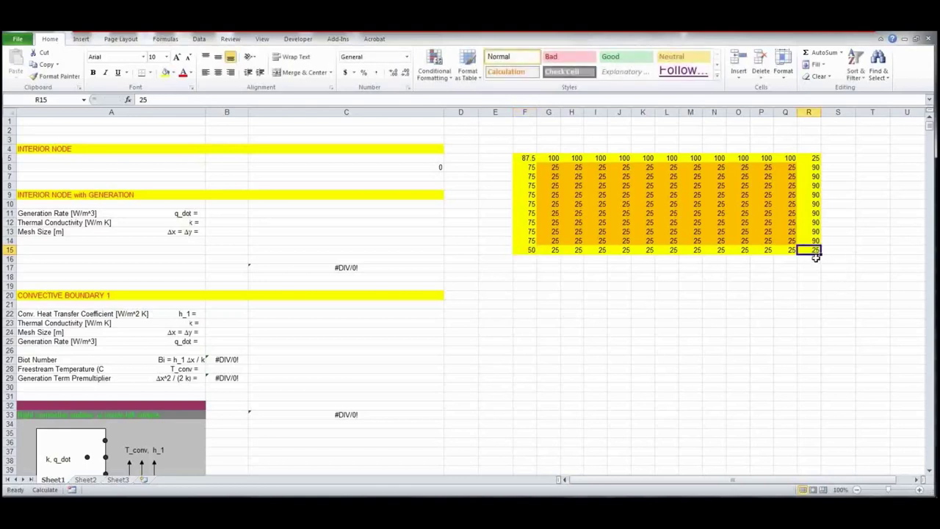
type("5")
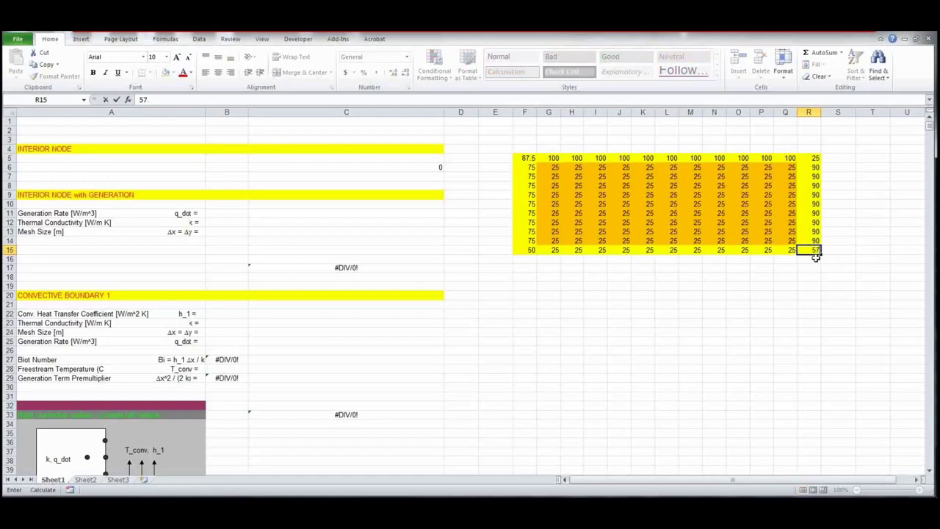
left_click(815, 157)
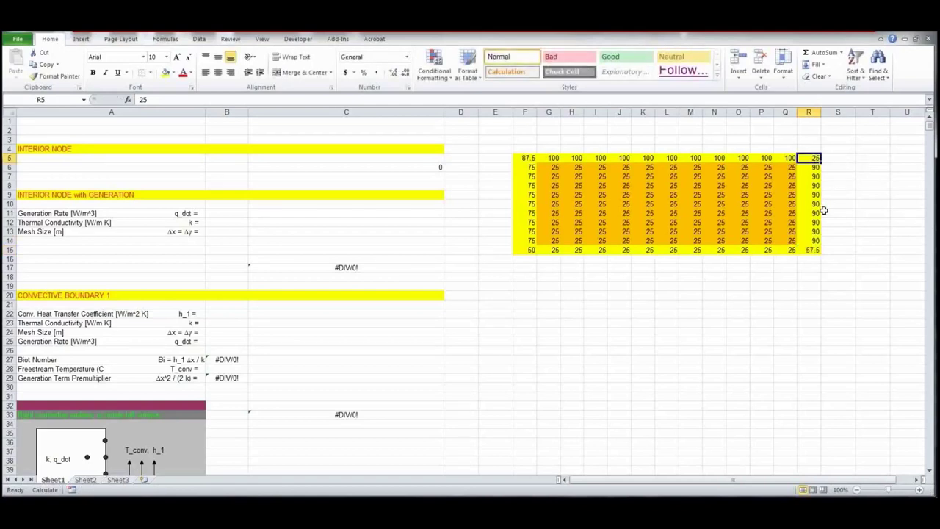
type("95")
key("Return")
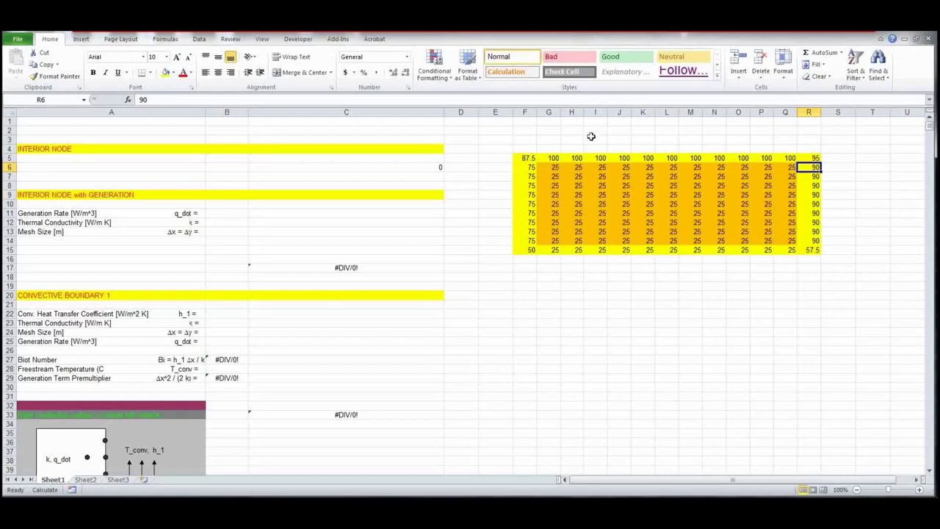
left_click_drag(530, 158, 810, 159)
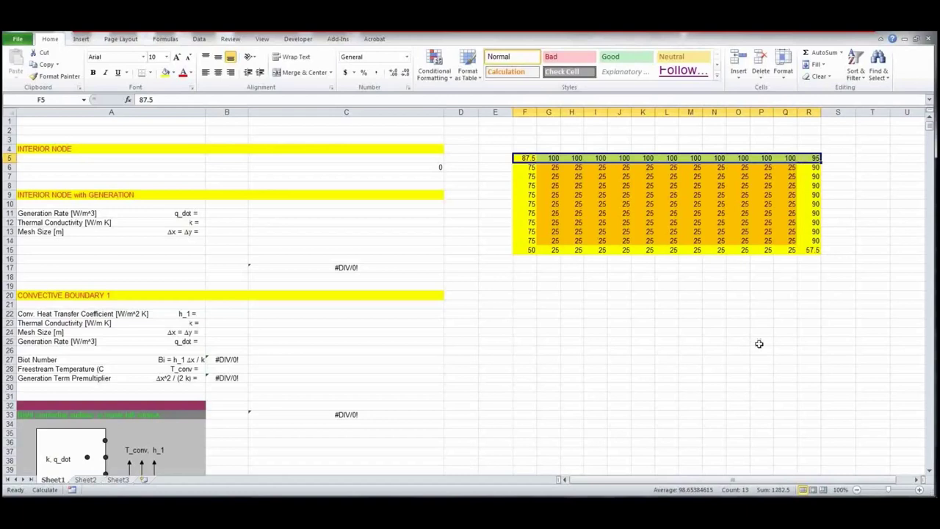
Copy the four-neighbour average formula from C6 into interior cells G6:Q14
left_click(406, 167)
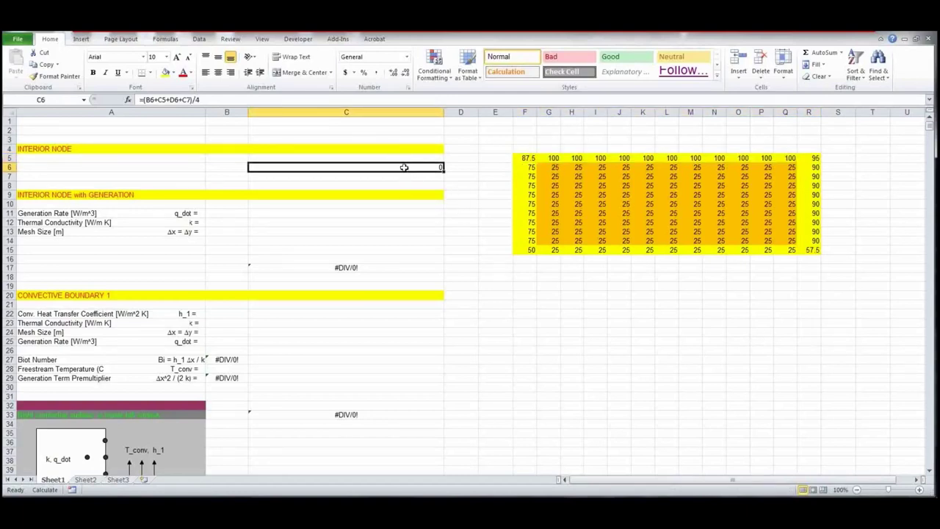
left_click(227, 101)
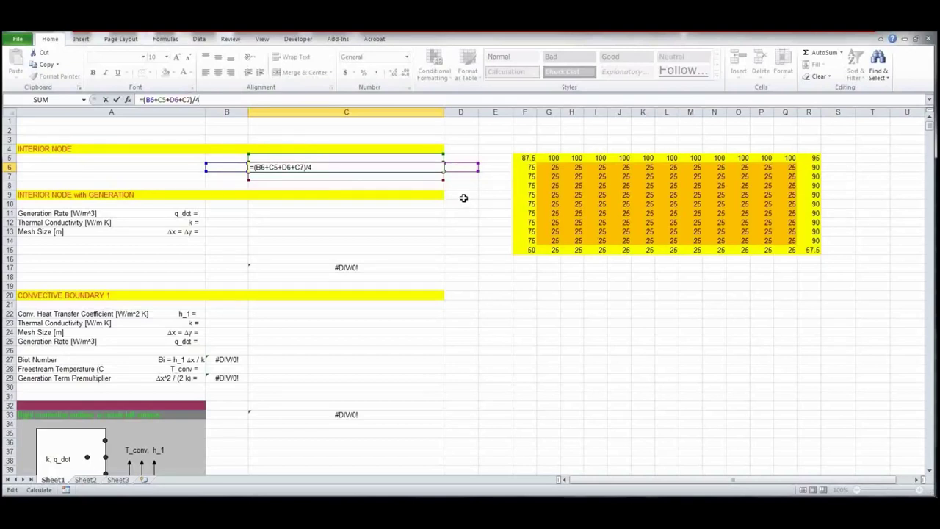
key("ctrl+Return")
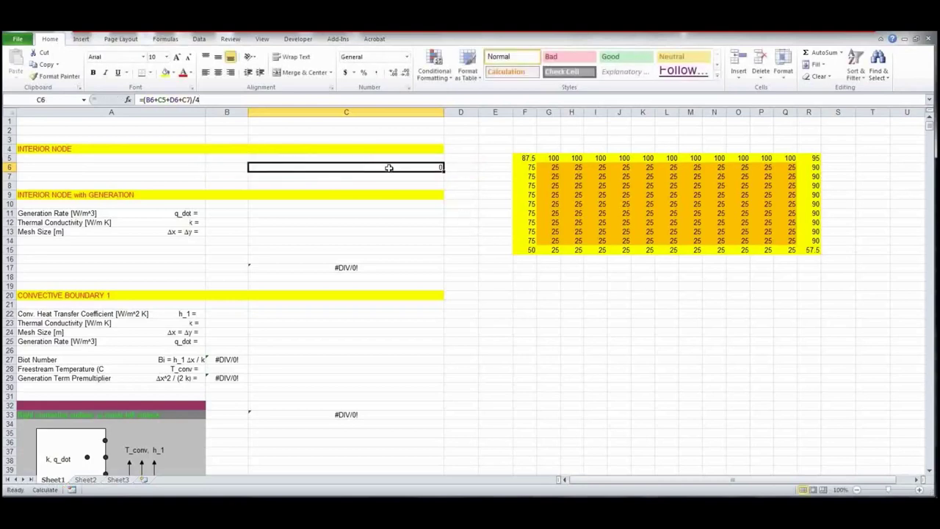
key("ctrl+c")
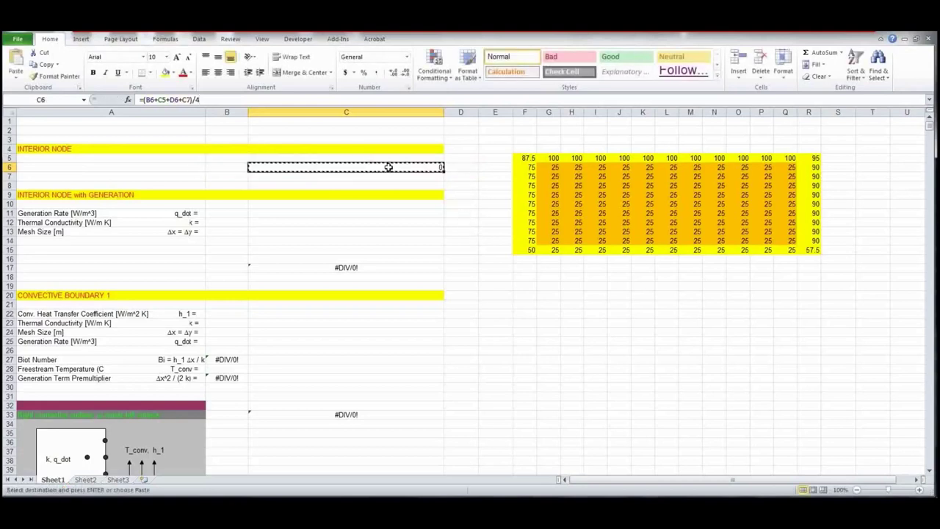
left_click(548, 168)
left_click_drag(547, 168, 785, 243)
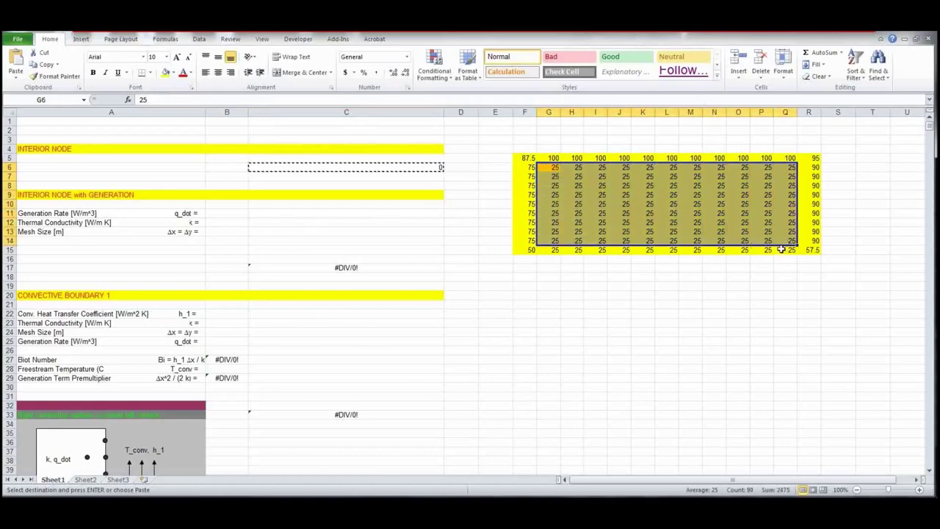
key("ctrl+v")
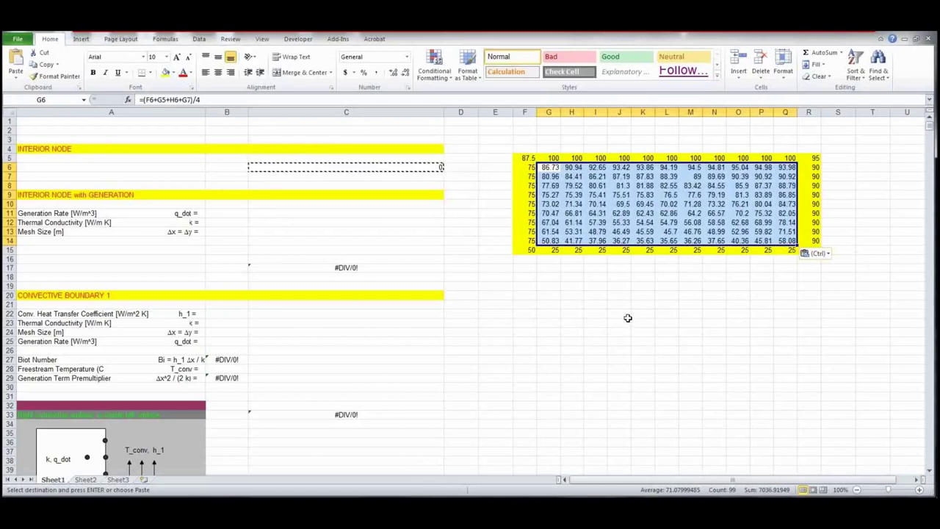
key("Escape")
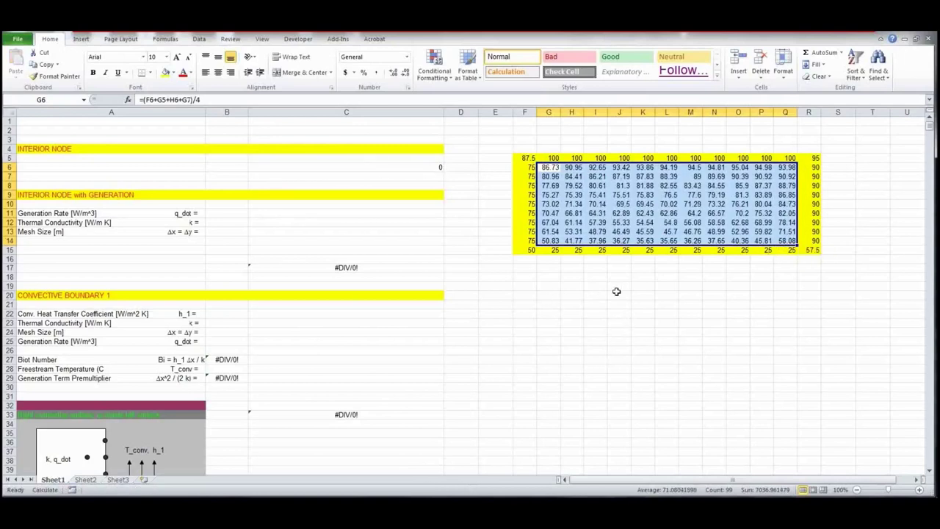
Recalculate with F9 to iterate the grid temperatures, then select F5:R15
key("F9")
key("F9")
key("F9")
key("F9")
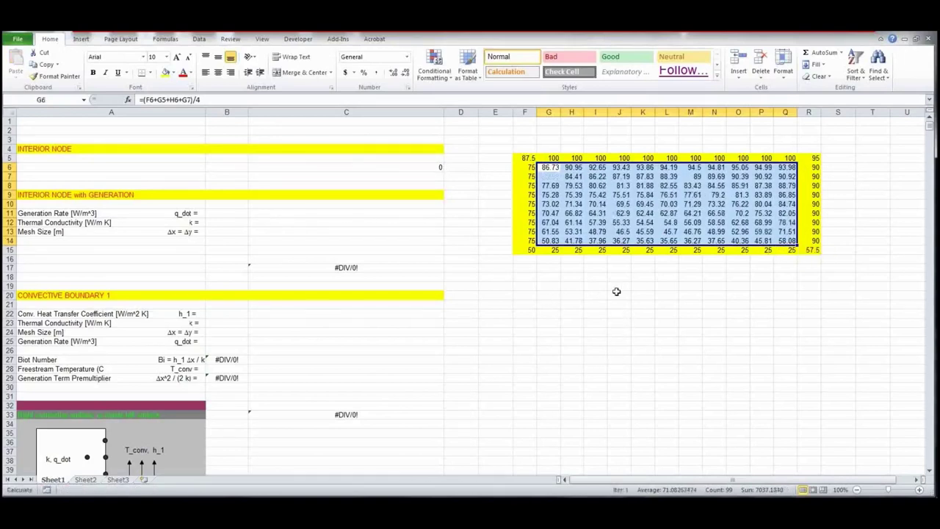
key("F9")
key("F9")
key("F9")
key("F9")
key("F9")
key("F9")
key("F9")
key("F9")
key("F9")
key("F9")
key("F9")
key("F9")
key("F9")
key("F9")
key("F9")
key("F9")
key("F9")
key("F9")
key("F9")
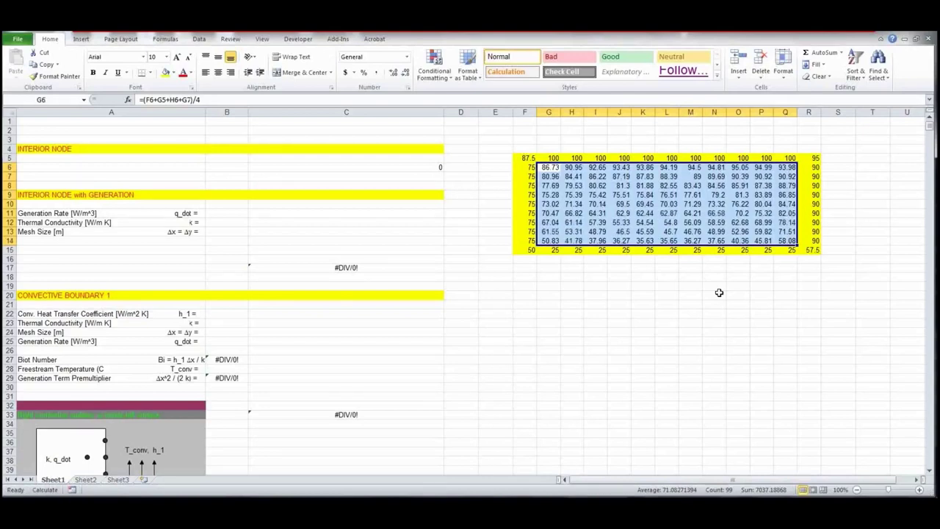
left_click(497, 269)
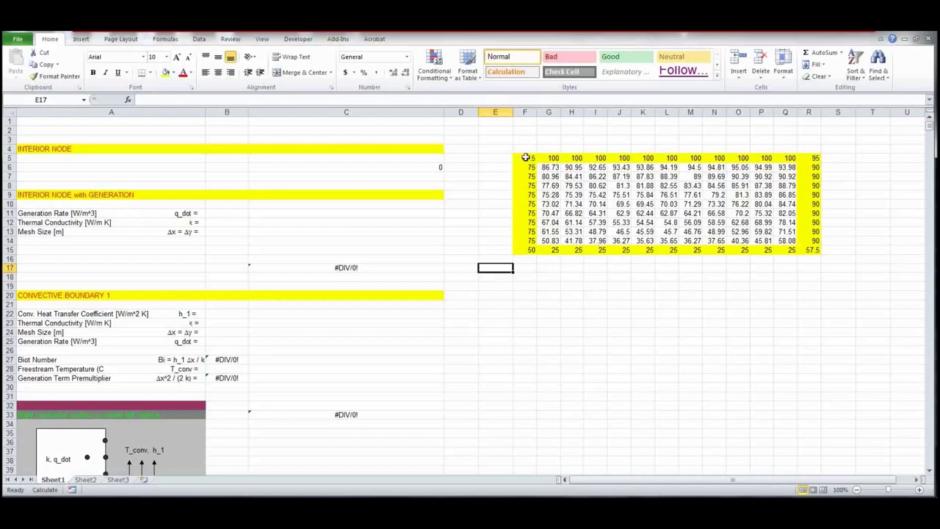
left_click_drag(526, 158, 806, 250)
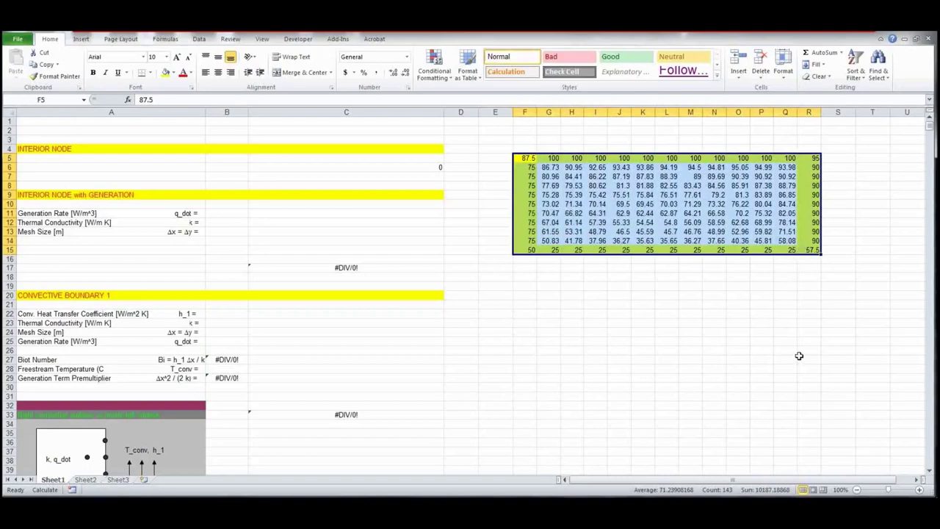
Insert a contour surface chart of F5:R15 and move it below the table
left_click(80, 39)
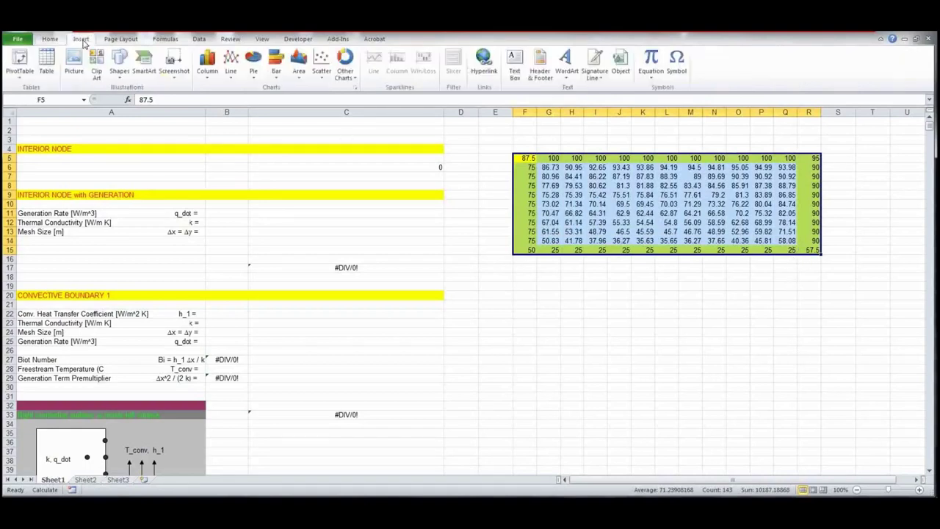
left_click(351, 81)
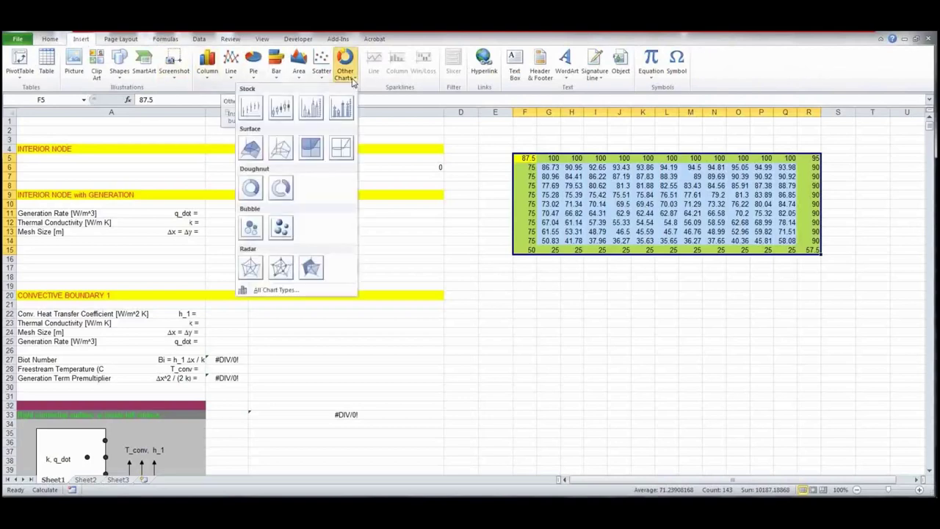
left_click(311, 149)
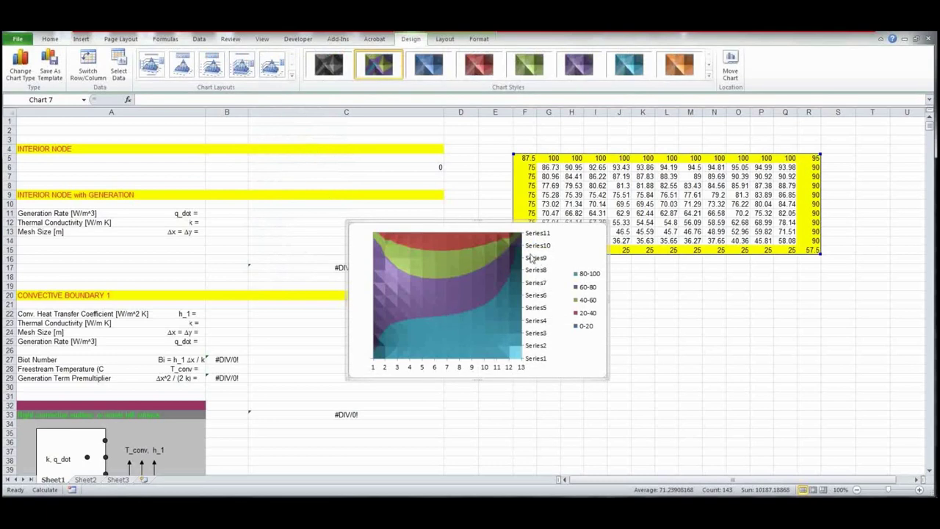
left_click_drag(455, 220, 655, 284)
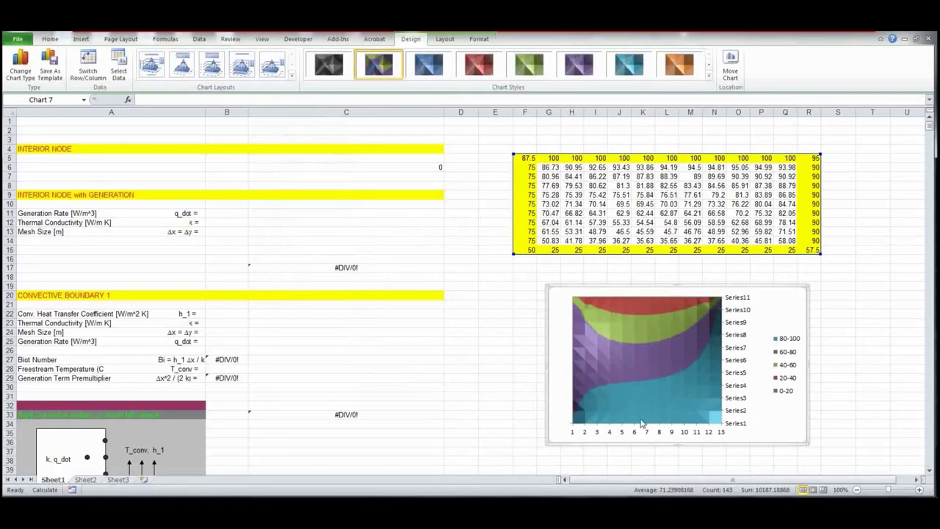
Change top boundary cell L5 from 100 to 50 to create a cold dip
left_click(671, 158)
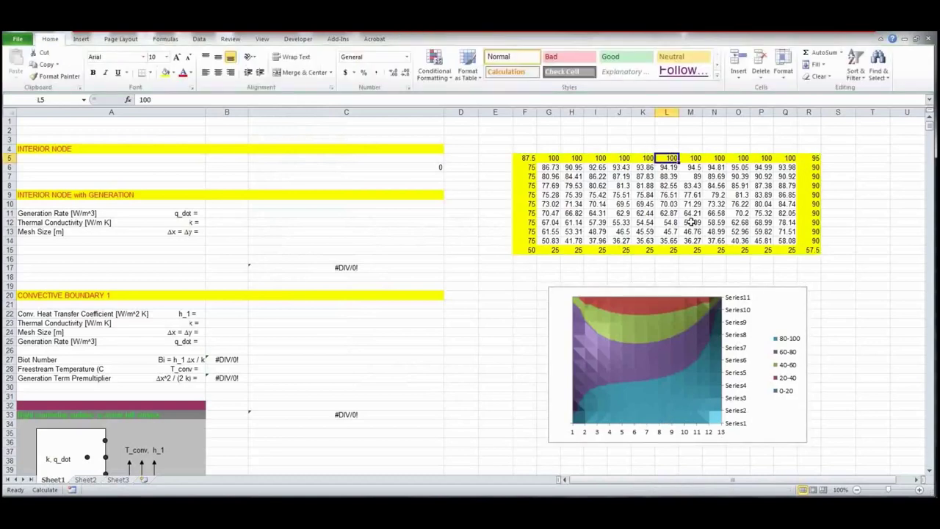
type("50")
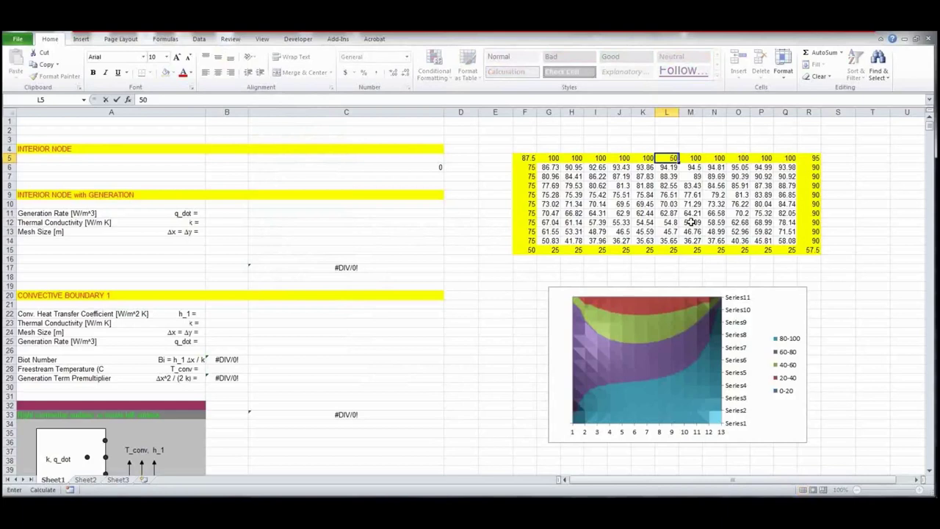
key("Return")
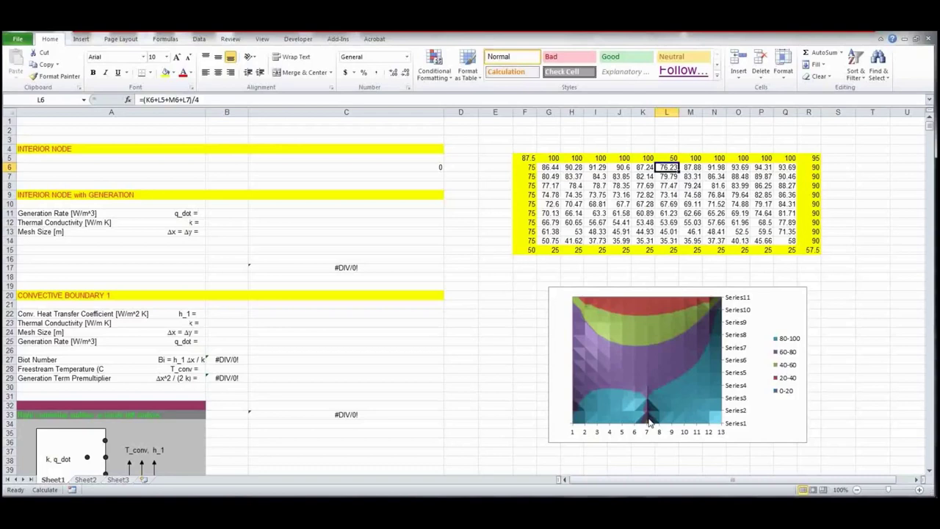
left_click(771, 295)
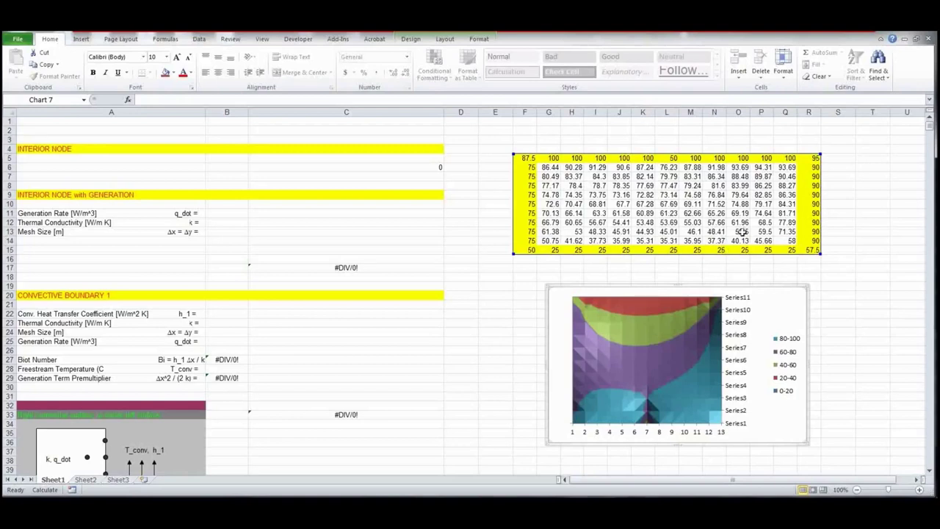
Reverse the contour chart's depth axis via Layout > Axes > Depth Axis
left_click(412, 41)
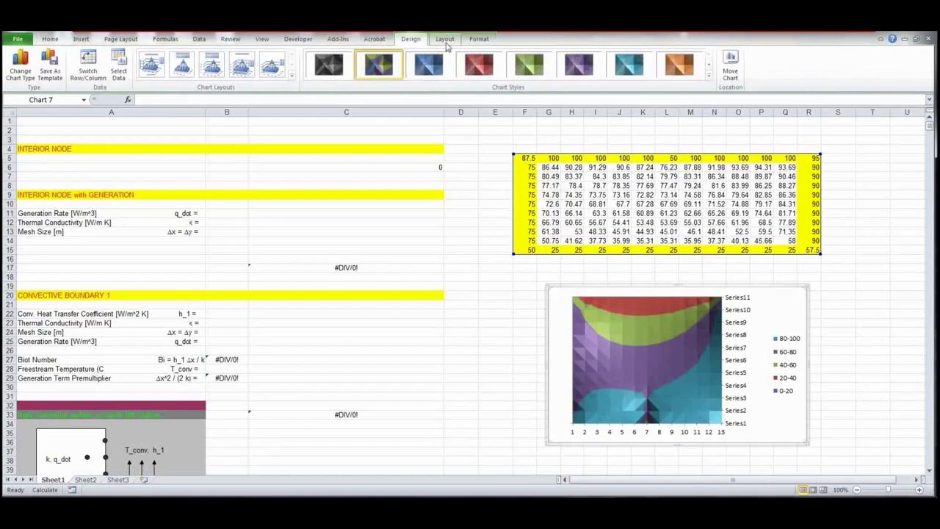
left_click(445, 41)
left_click(292, 74)
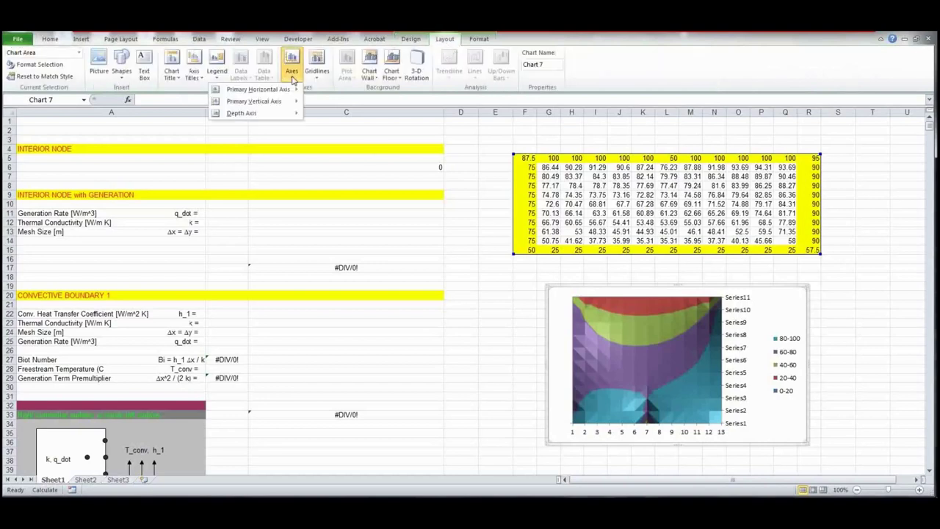
mouse_move(253, 113)
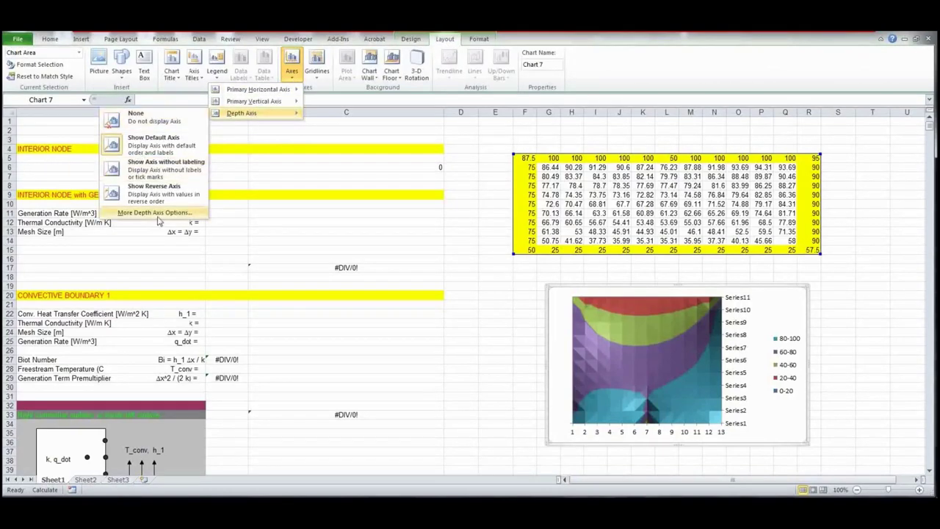
left_click(149, 192)
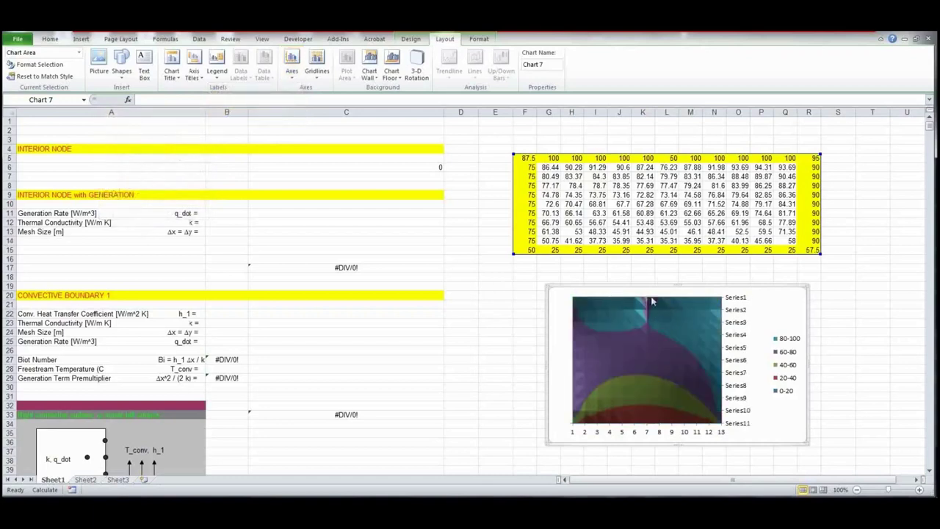
left_click(672, 158)
Restore L5 to 100 so the chart's cold dip disappears
type("100")
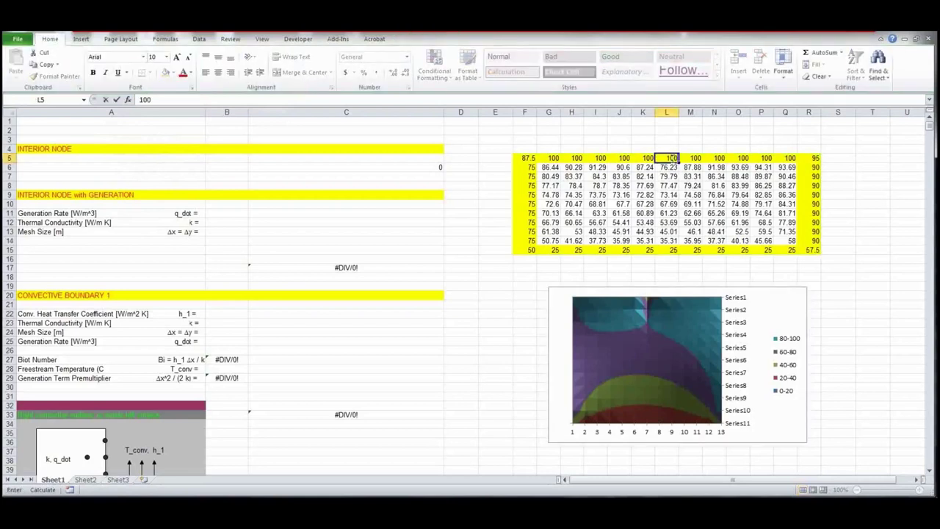
key("Return")
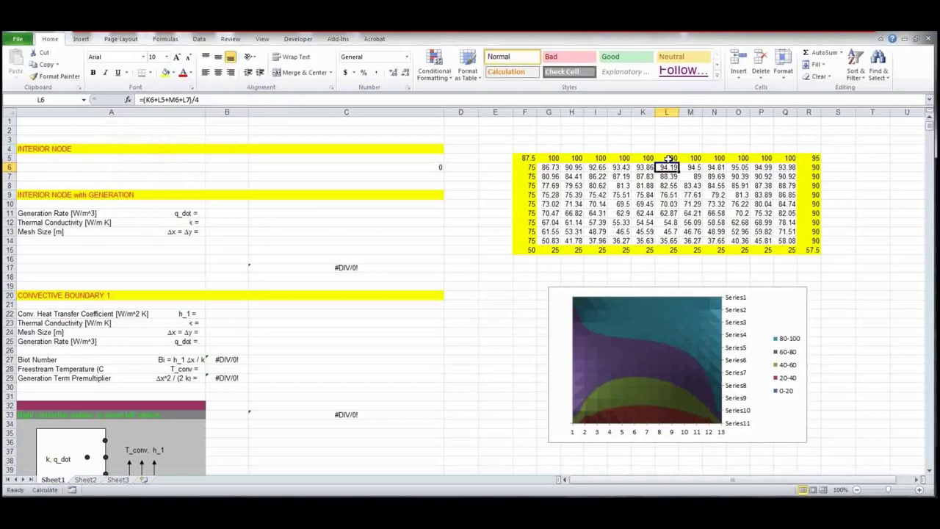
left_click(782, 303)
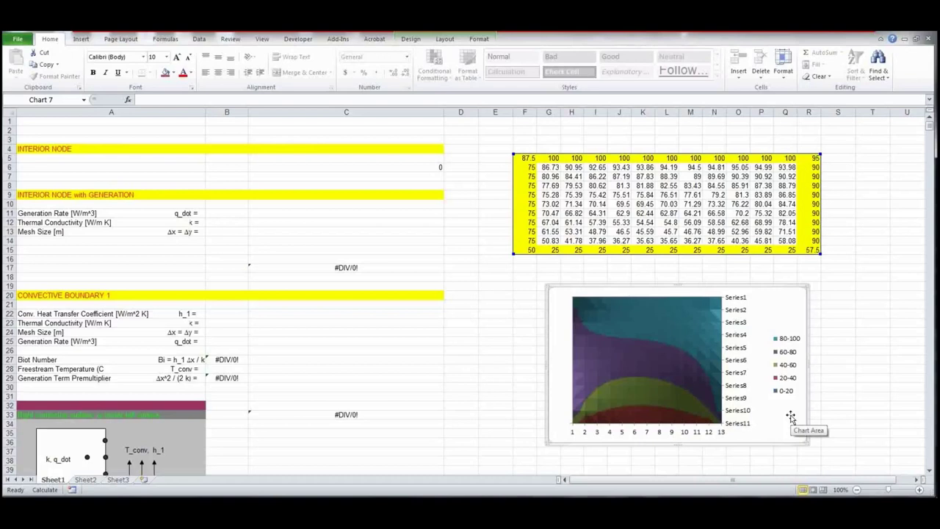
Highlight the bottom row of 25s, top row of 100s and left column of 75s
left_click_drag(551, 250, 796, 250)
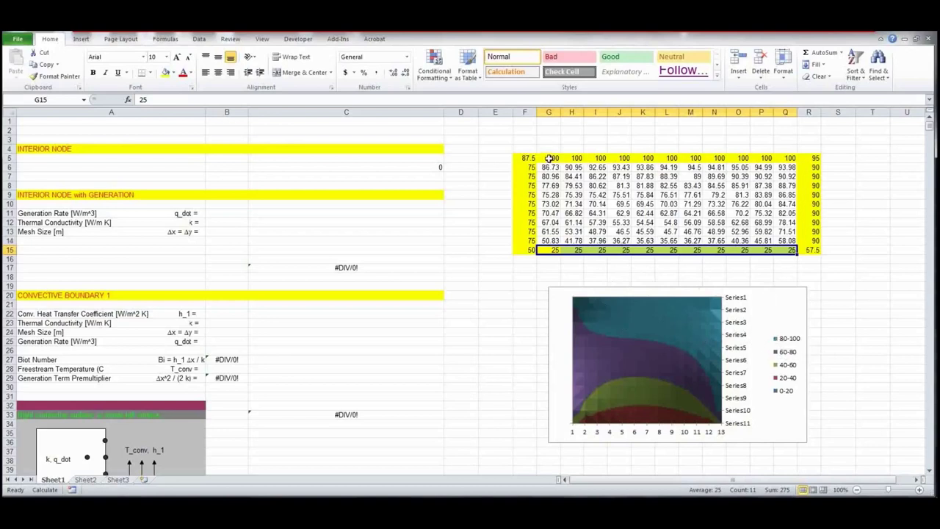
left_click_drag(550, 159, 811, 239)
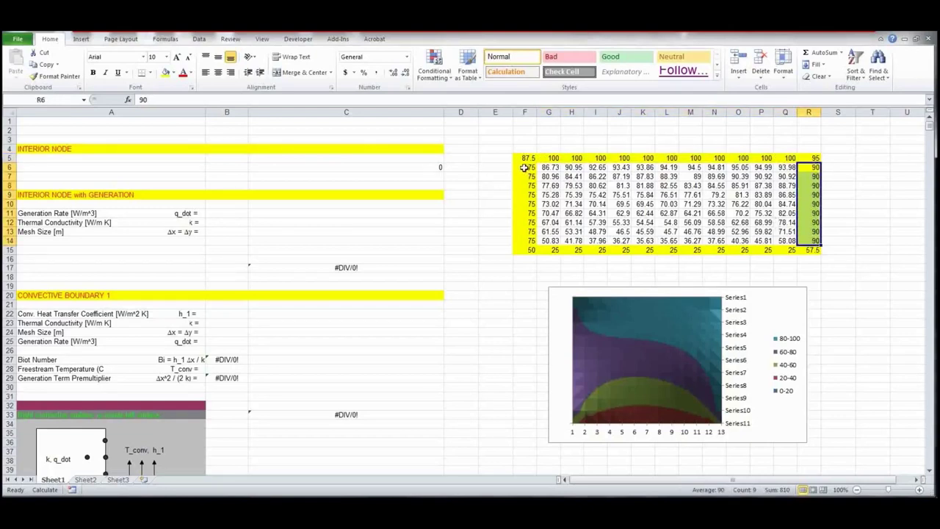
left_click_drag(524, 168, 520, 240)
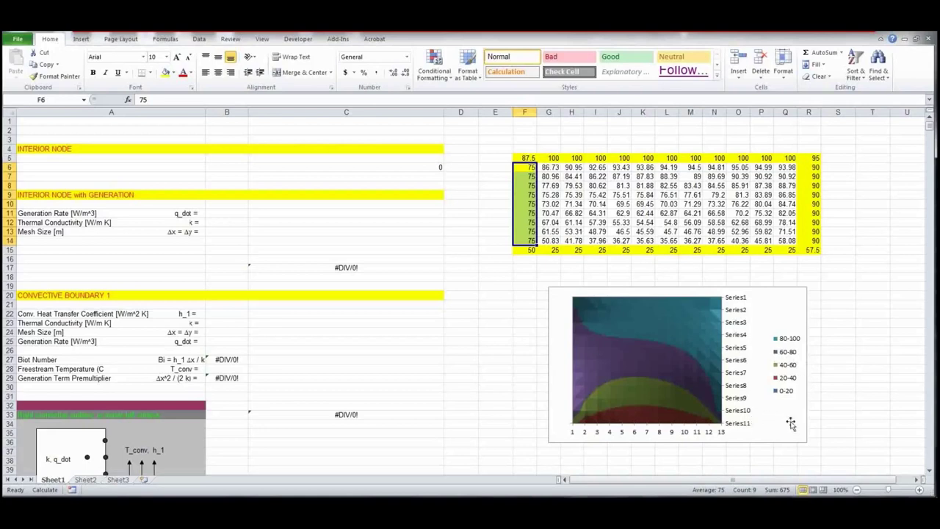
left_click(837, 307)
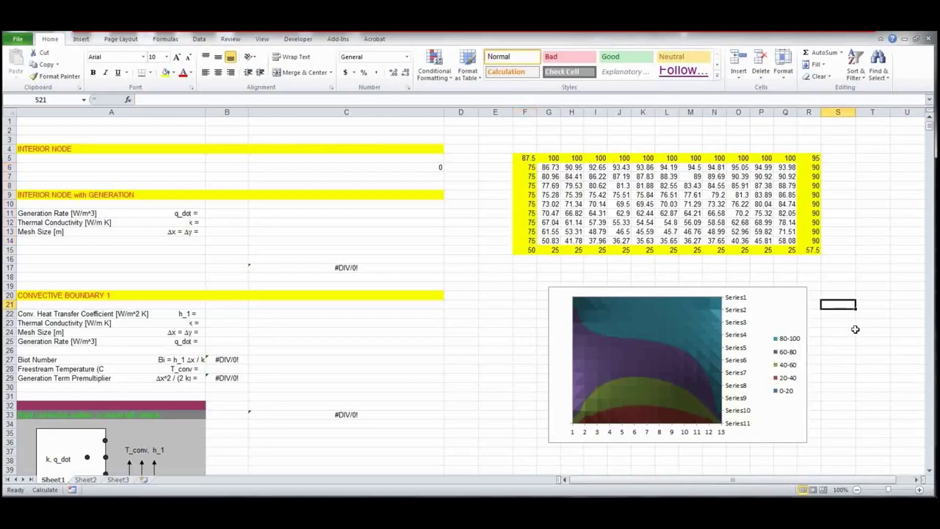
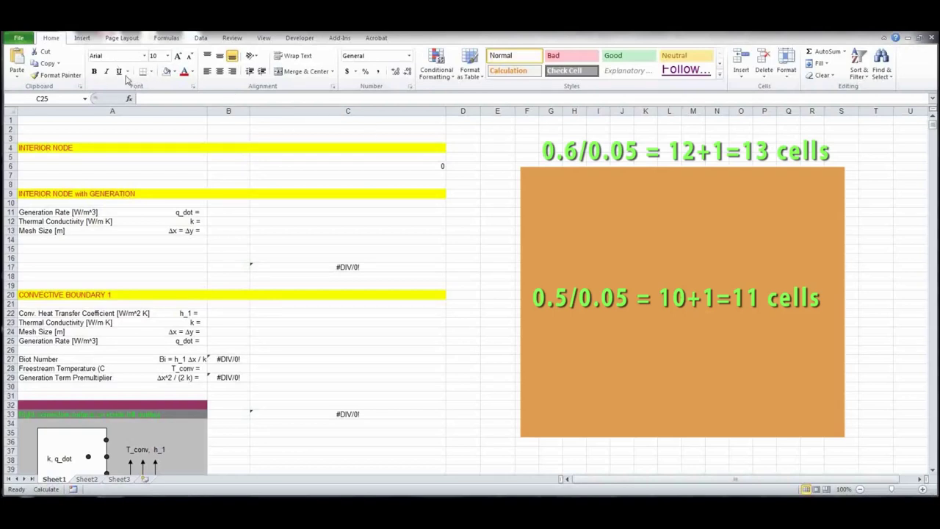
Fill cell F5 and the top plate row F5:R5 with orange
left_click(532, 157)
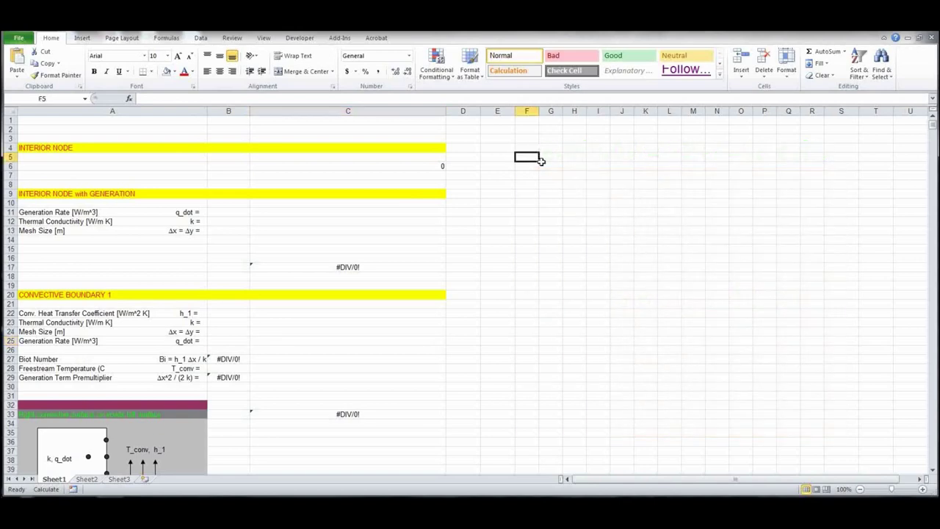
left_click(174, 71)
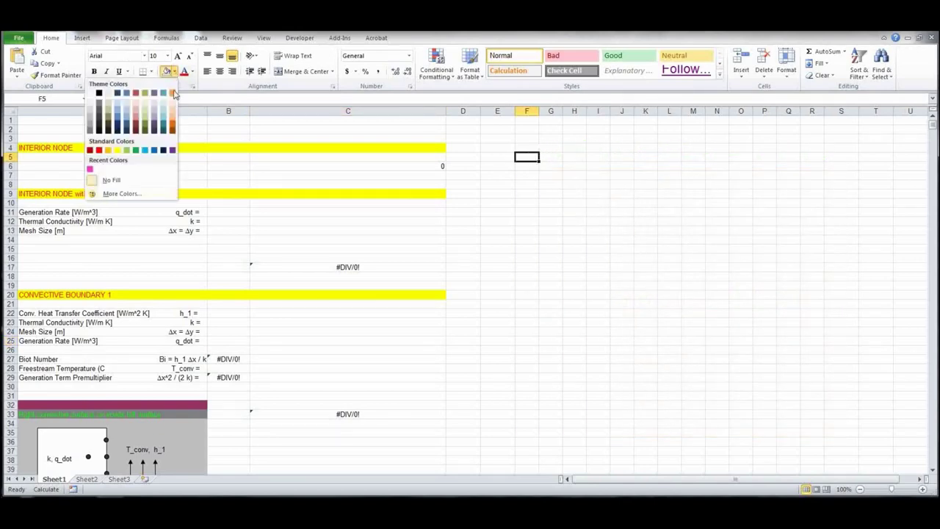
left_click(108, 150)
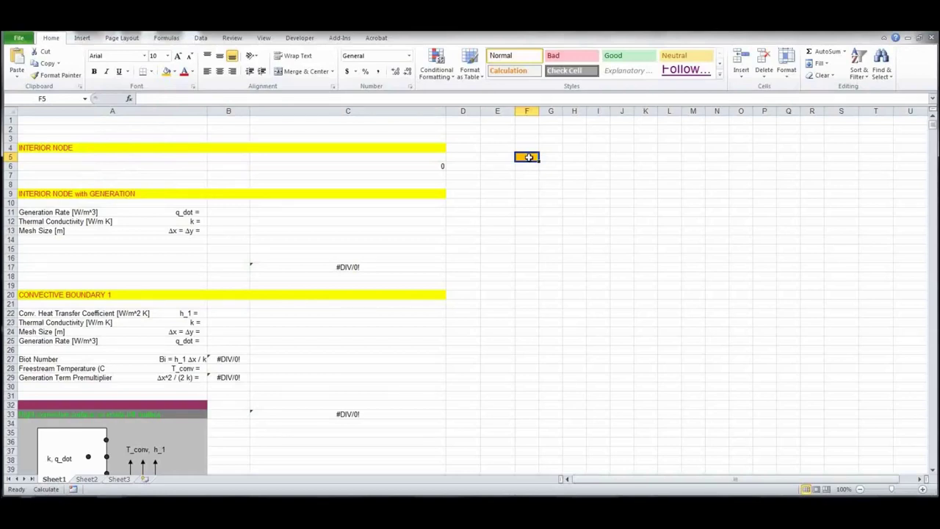
key("shift+Right")
key("shift+Right")
key("shift+Right")
key("shift+Right")
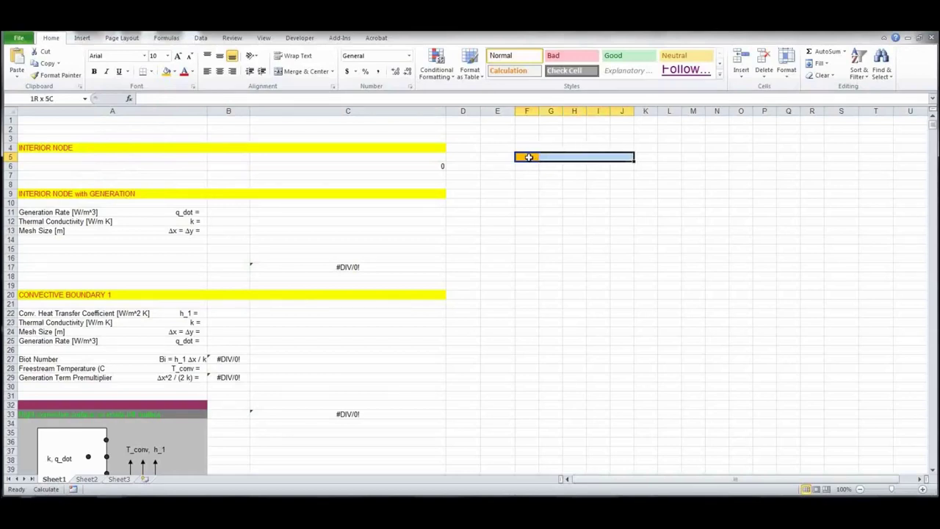
key("shift+Right")
key("shift+Right")
key("shift+Right")
key("shift+Right")
key("shift+Right")
key("shift+Right")
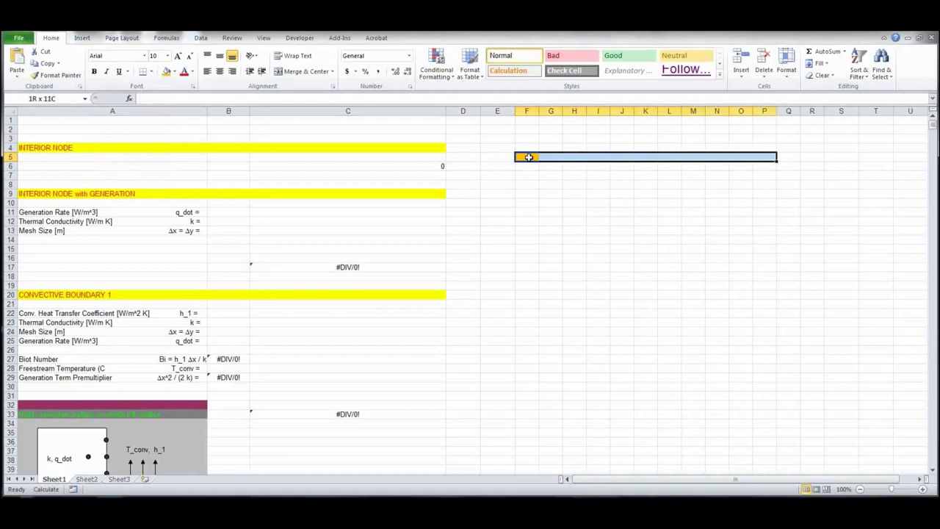
key("shift+Right")
key("shift+Right")
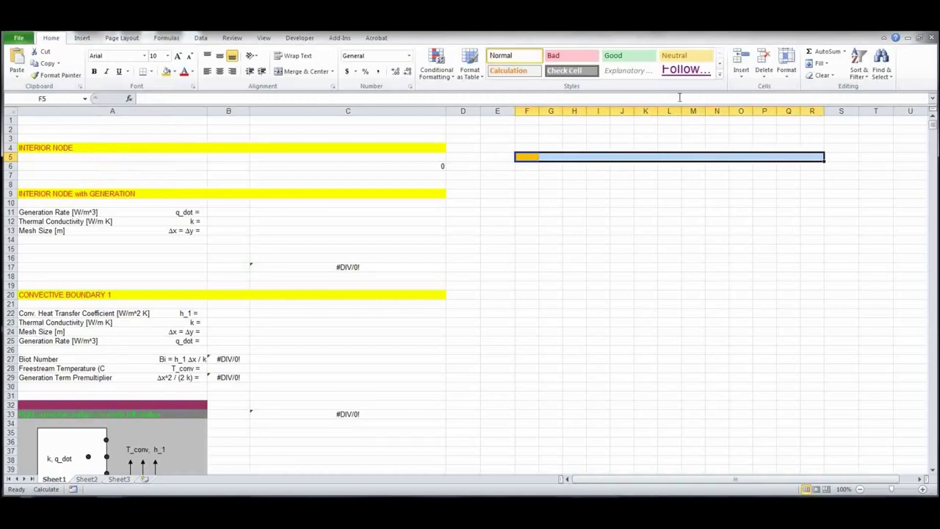
left_click(167, 71)
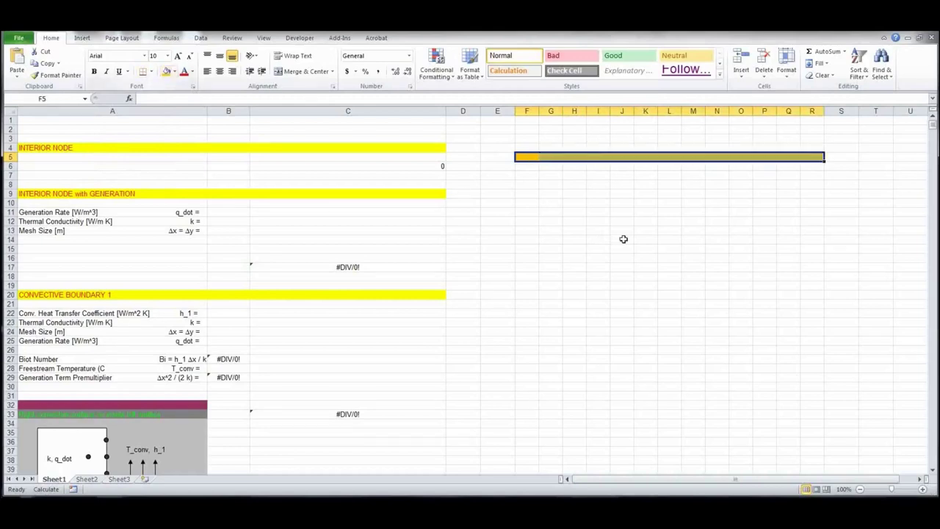
Extend the orange fill down F5:F15 and across the whole plate block F5:R15
left_click(523, 156)
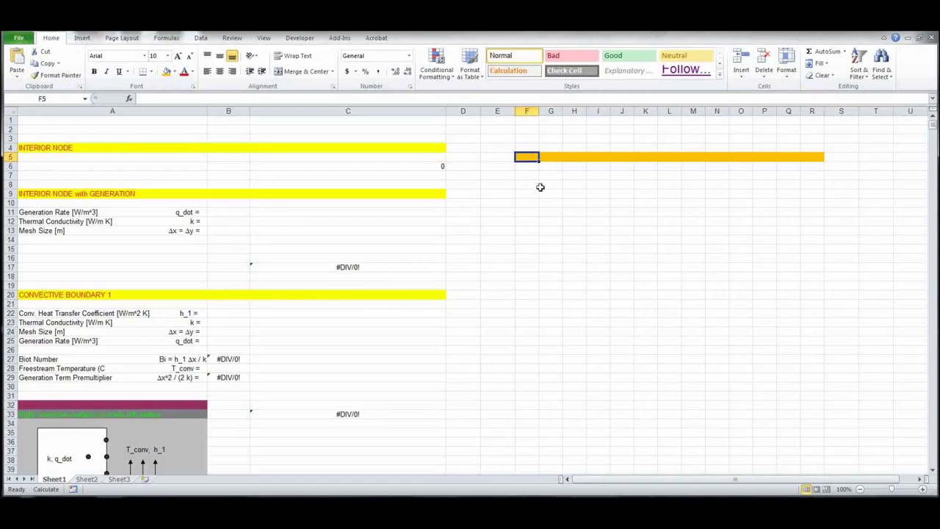
key("shift+Down")
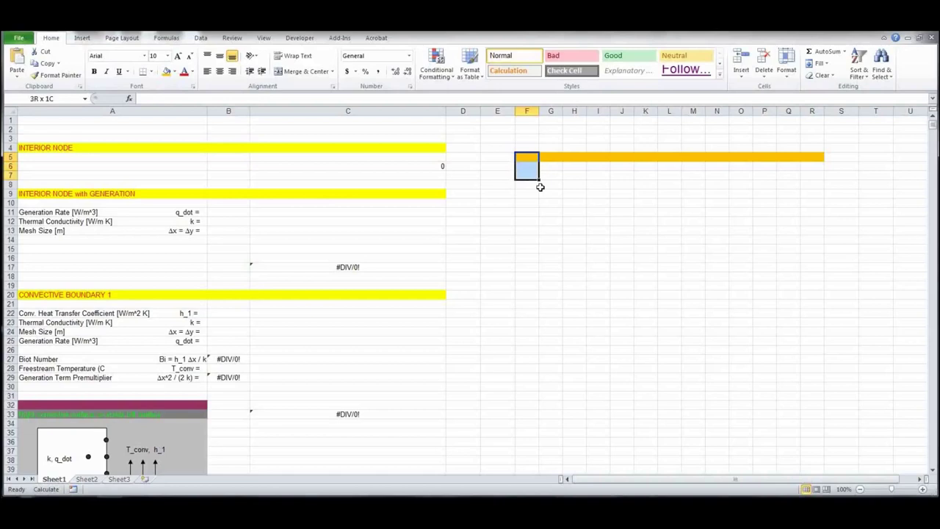
key("shift+Down")
key("shift+Down")
key("shift+Down")
key("shift+Down")
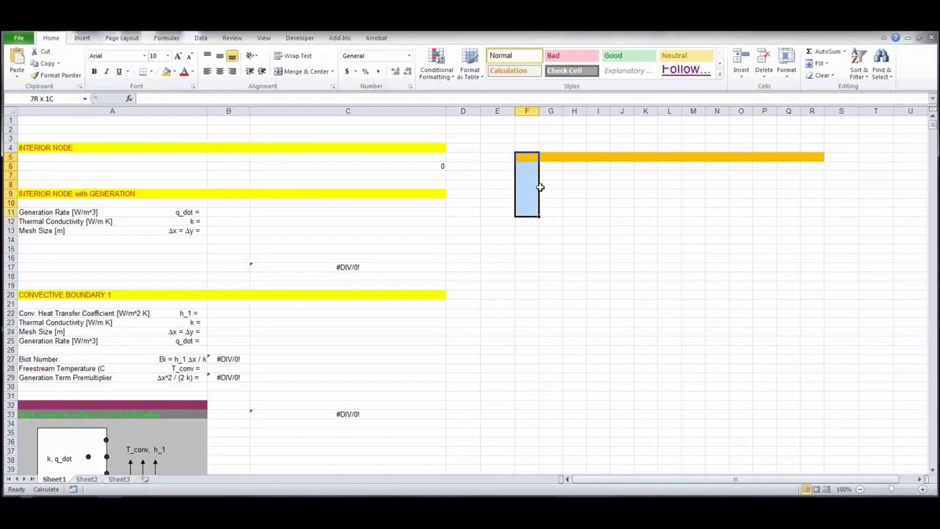
key("shift+Down")
key("shift+Down")
key("shift+Down")
key("shift+Down")
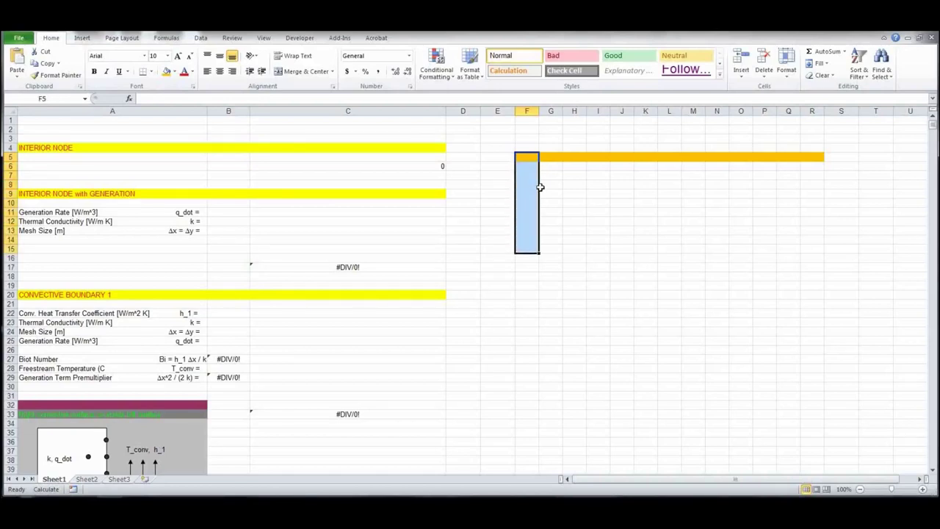
left_click(166, 71)
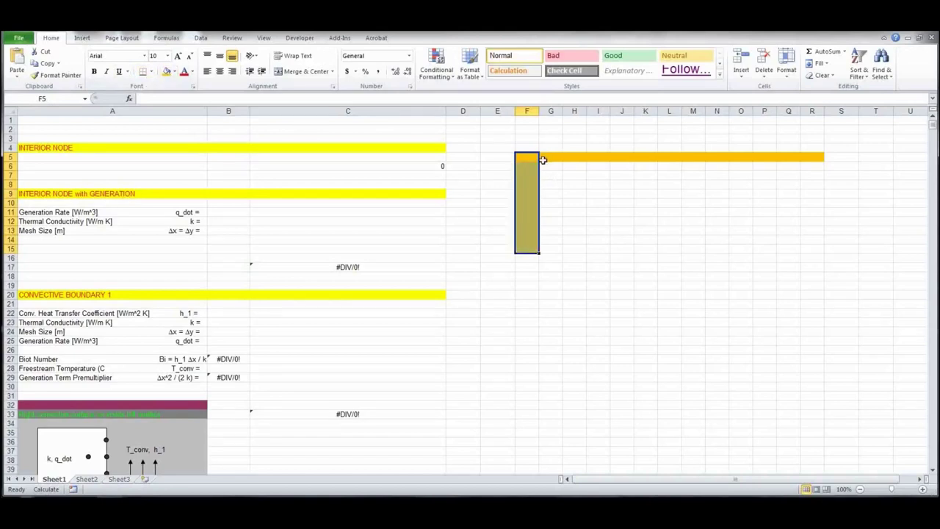
left_click_drag(526, 157, 806, 244)
left_click(166, 71)
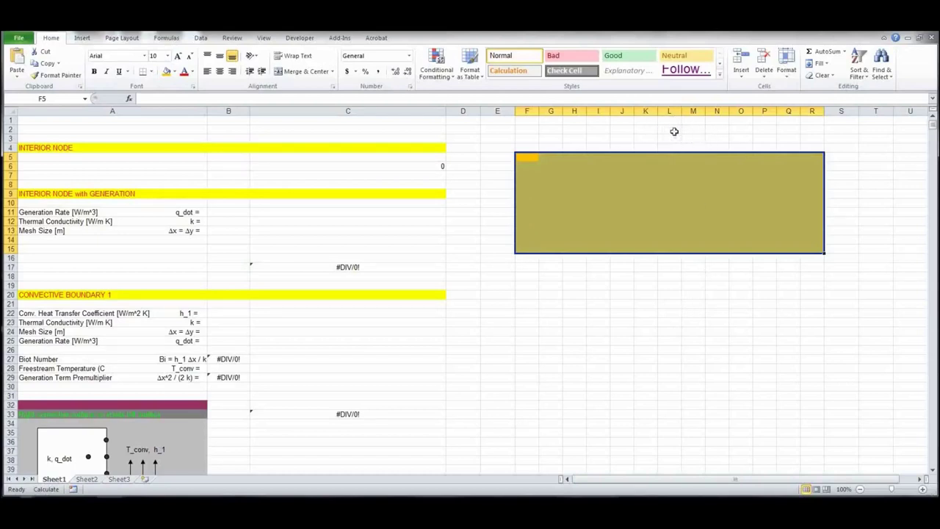
left_click(868, 204)
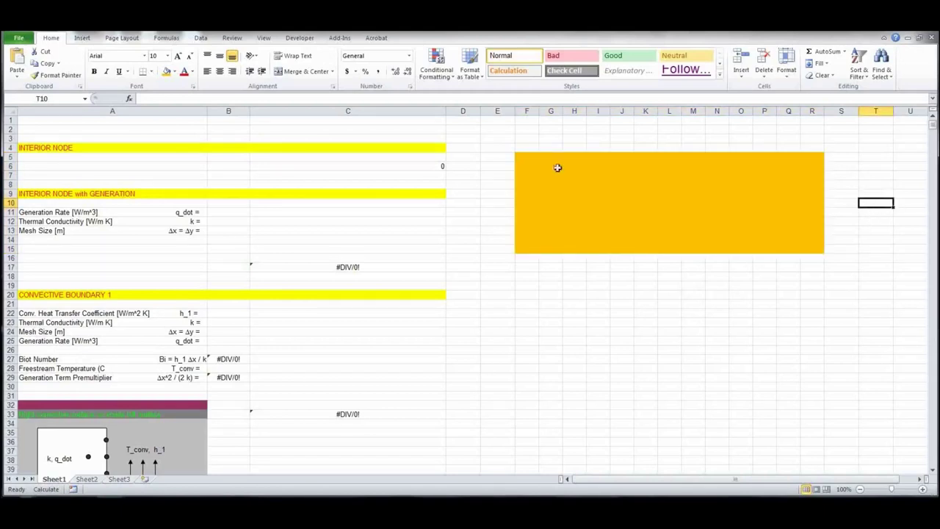
left_click(174, 72)
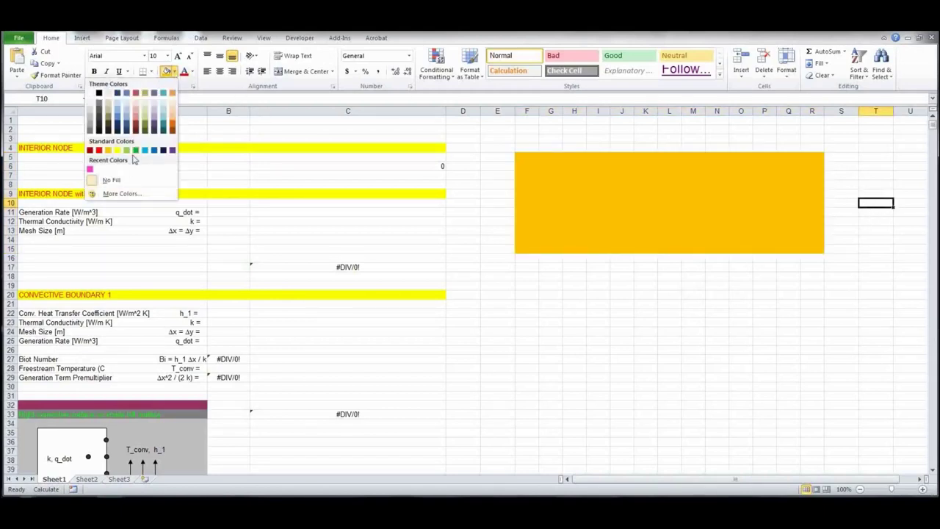
Fill the top strip F4:R4 and the right strip S4:S15 blue
left_click(145, 150)
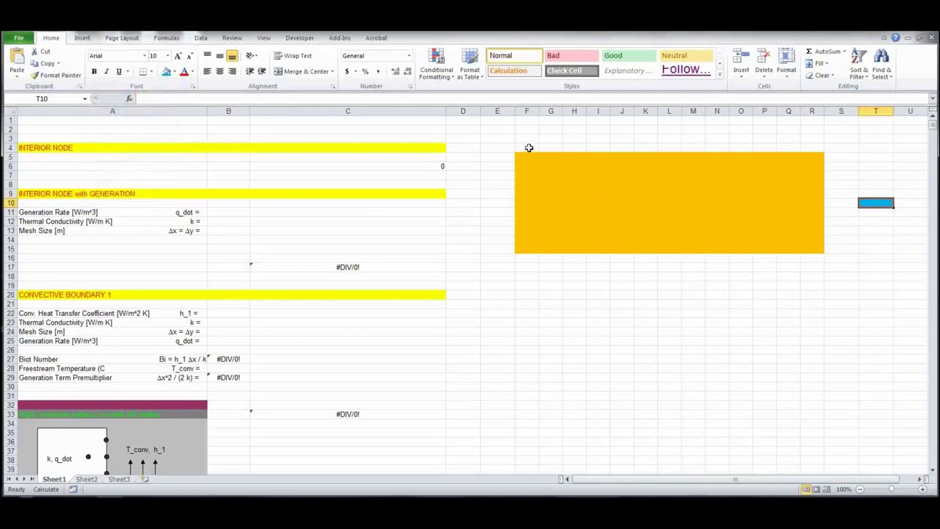
left_click_drag(529, 147, 804, 149)
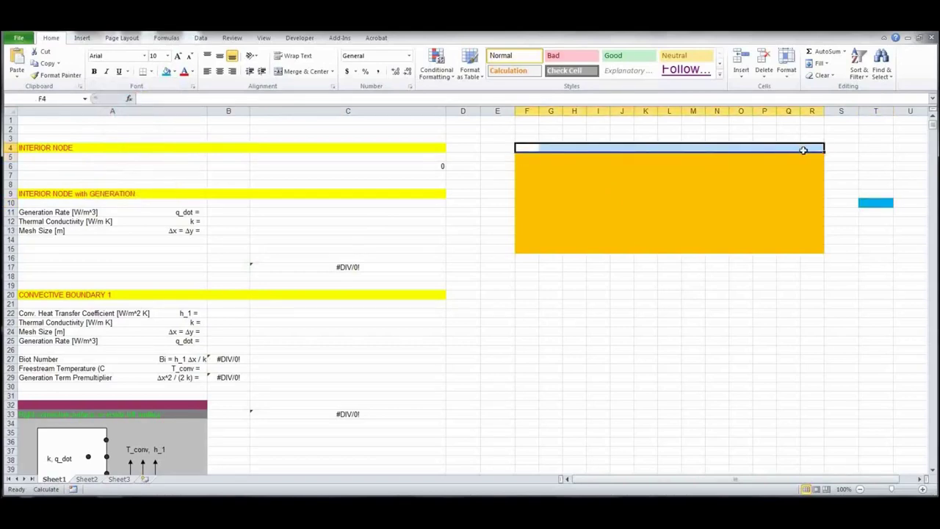
left_click(166, 71)
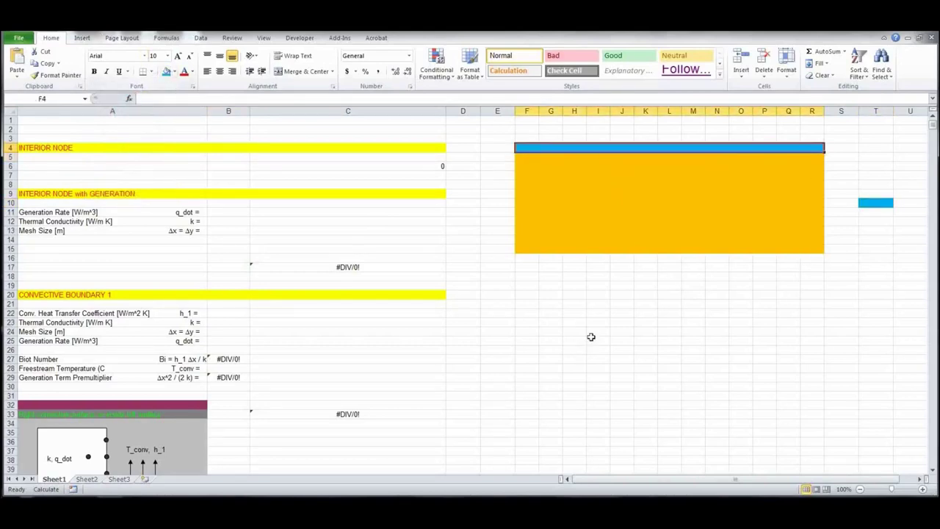
left_click_drag(845, 147, 837, 249)
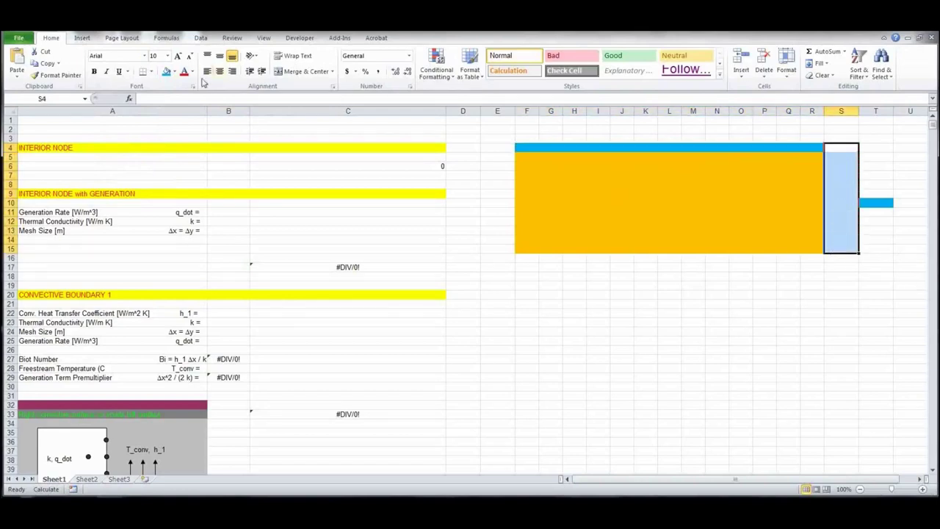
left_click(166, 71)
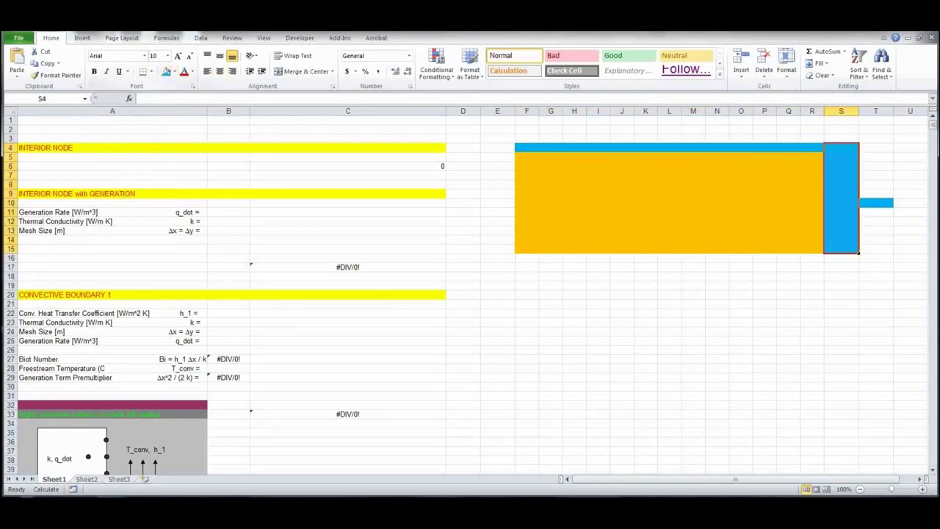
Clear the test fill from T10 with No Fill
left_click(884, 199)
left_click(174, 71)
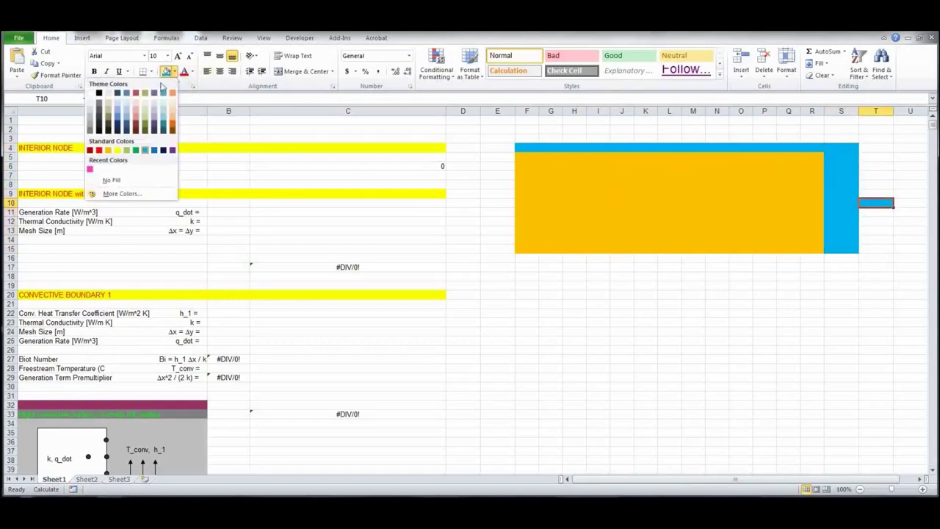
left_click(122, 180)
left_click(702, 297)
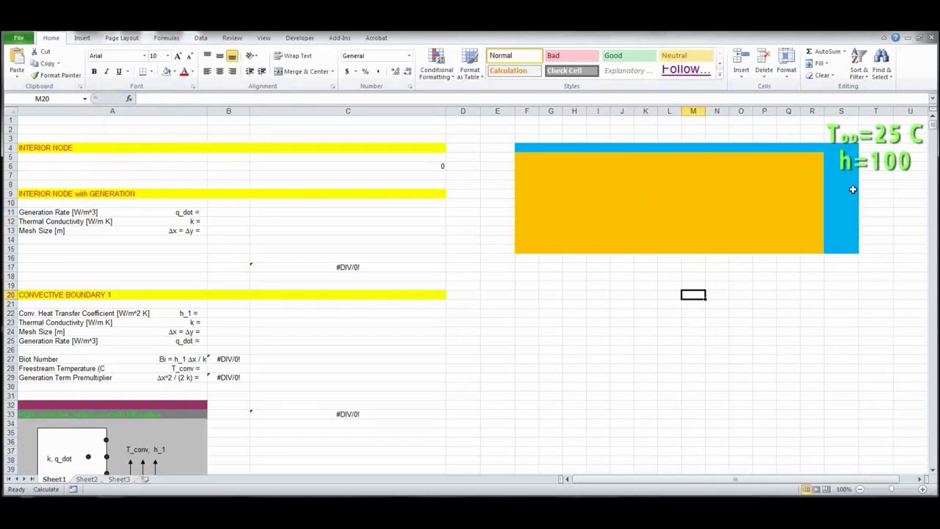
Fill E5:E15 along the plate's left edge with the recent pink colour
left_click_drag(491, 157, 490, 245)
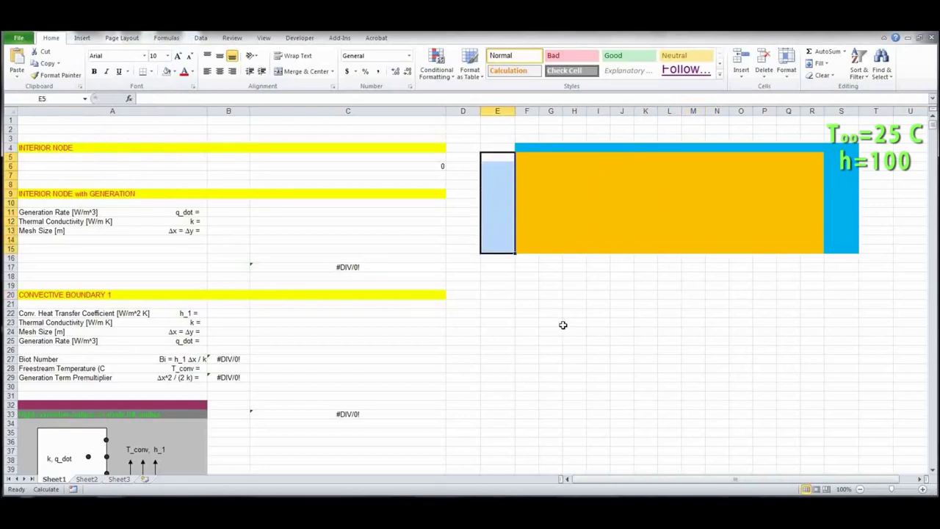
left_click(174, 73)
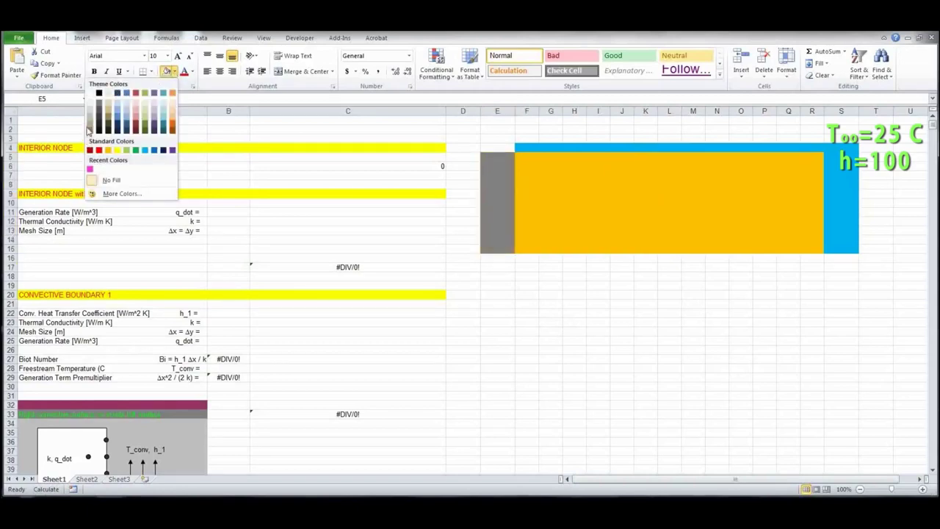
left_click(90, 170)
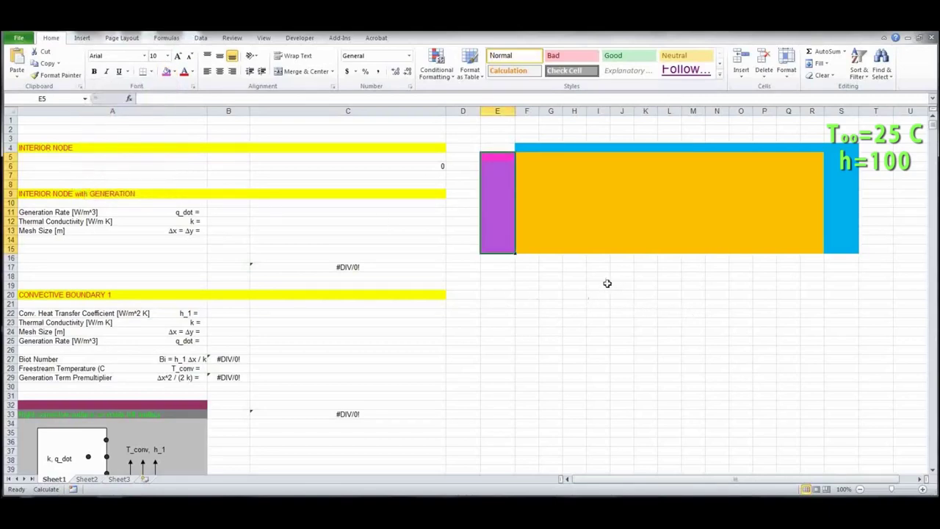
left_click_drag(531, 262, 818, 268)
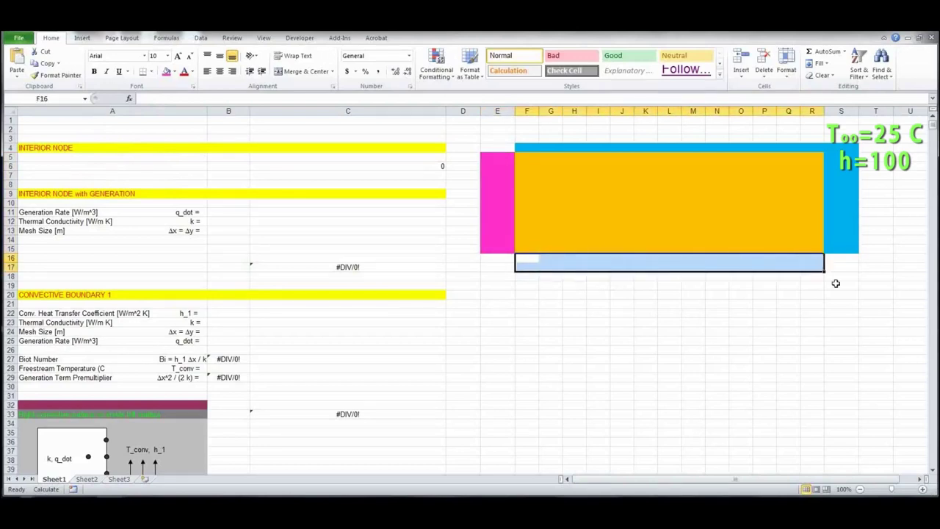
Fill the strip F16:R17 below the plate red for the heat-flux edge
left_click(175, 73)
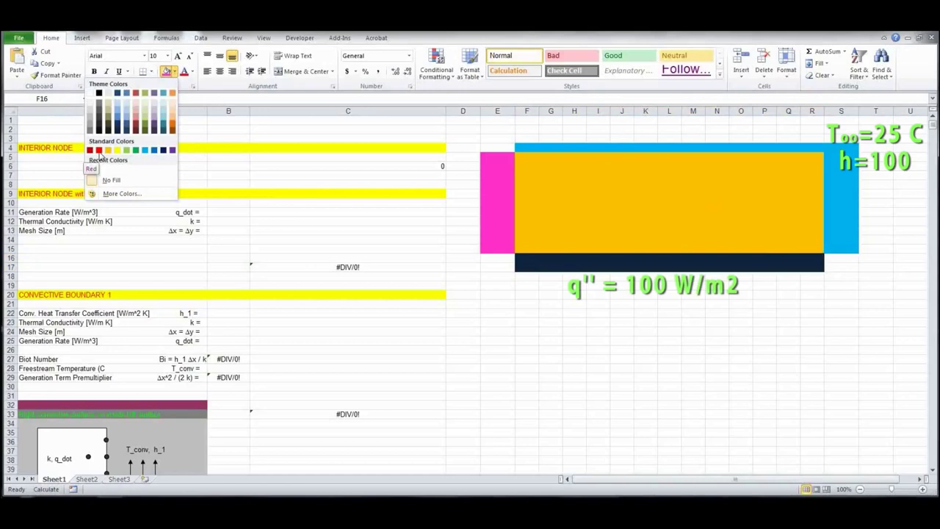
left_click(99, 151)
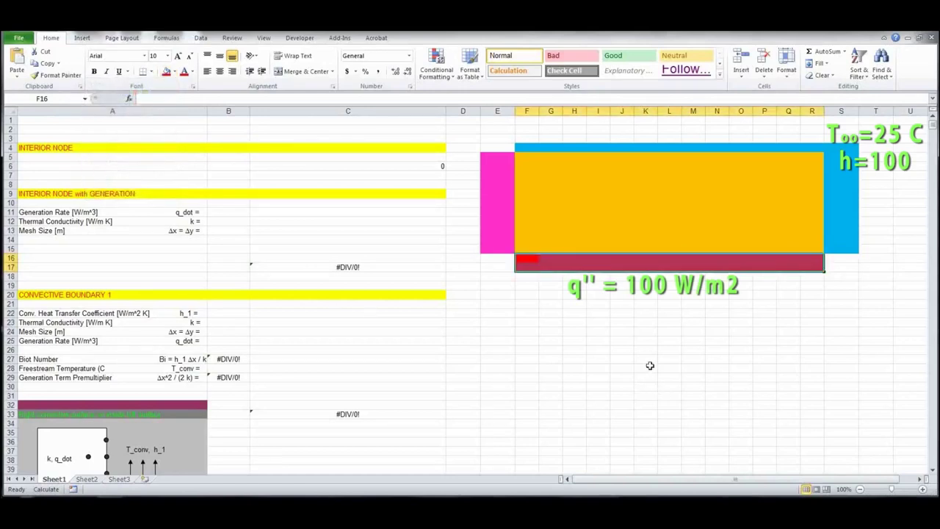
left_click(637, 319)
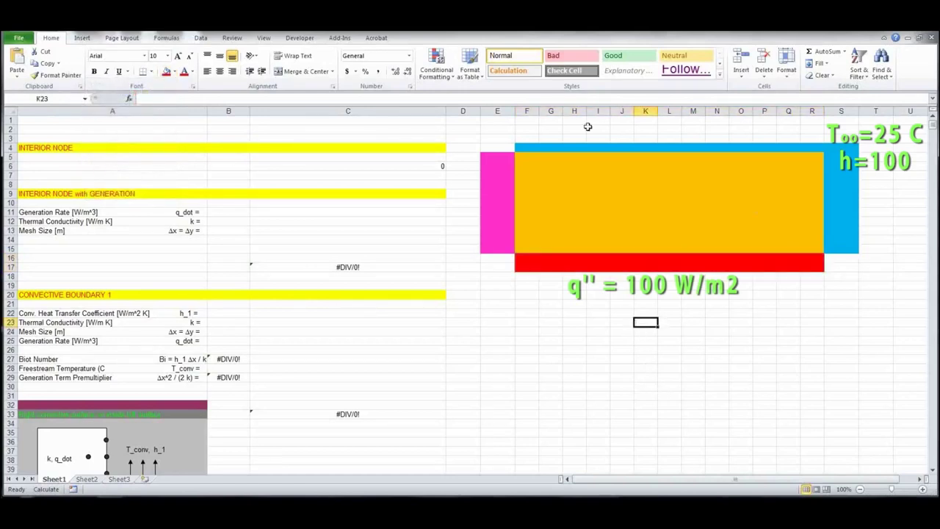
Fill the row-3 band F3:S3 light blue to extend the top boundary
left_click_drag(526, 142, 831, 140)
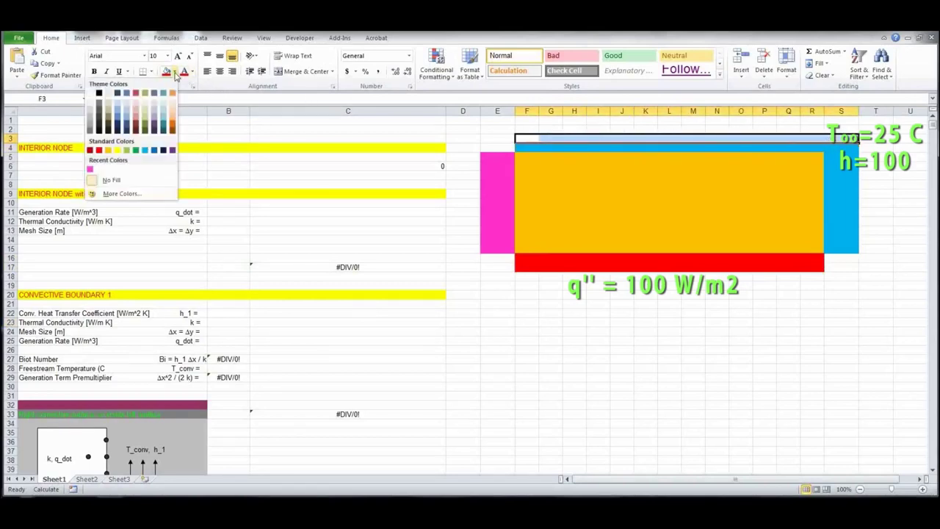
left_click(145, 150)
left_click(657, 354)
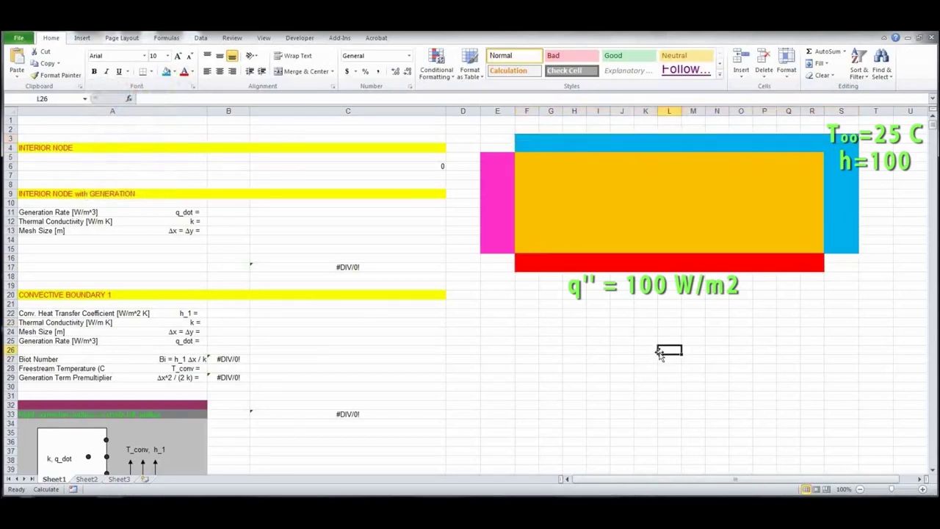
mouse_move(524, 156)
left_mouse_down()
mouse_move(562, 231)
mouse_move(680, 252)
mouse_move(815, 256)
mouse_move(810, 247)
left_mouse_up()
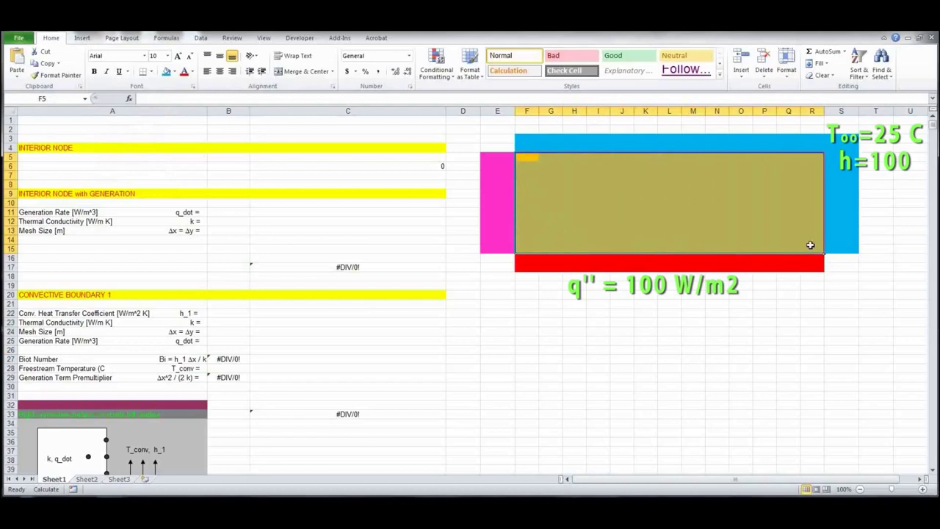
left_click(551, 321)
left_click_drag(501, 156, 504, 245)
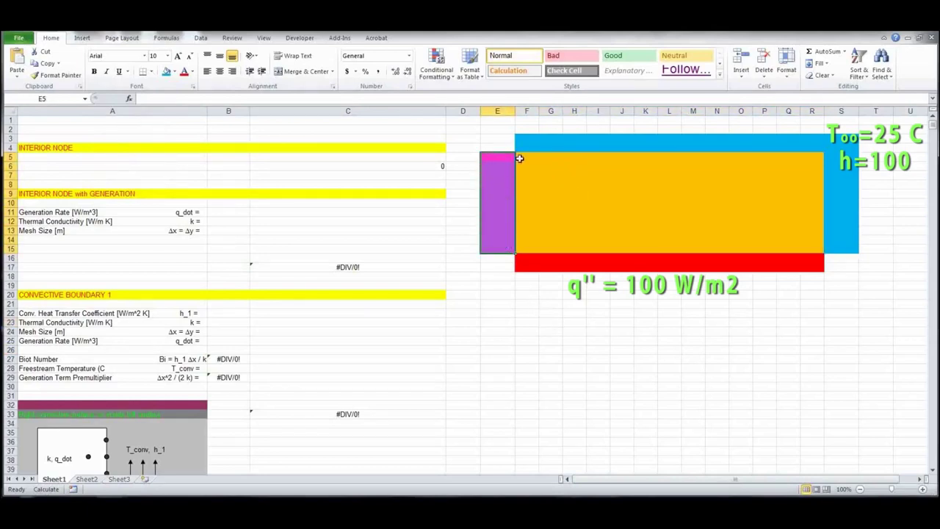
left_click_drag(521, 156, 516, 247)
scroll(291, 354, "down", 3)
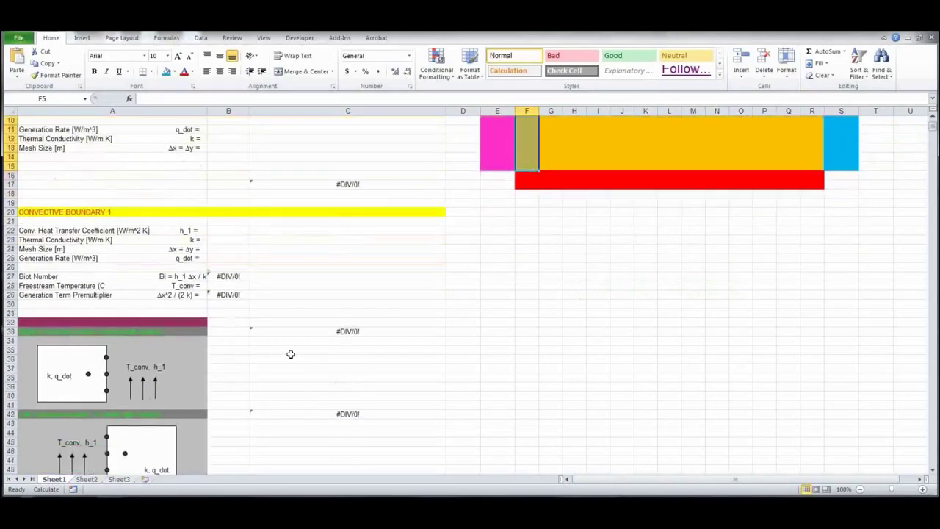
scroll(290, 354, "down", 2)
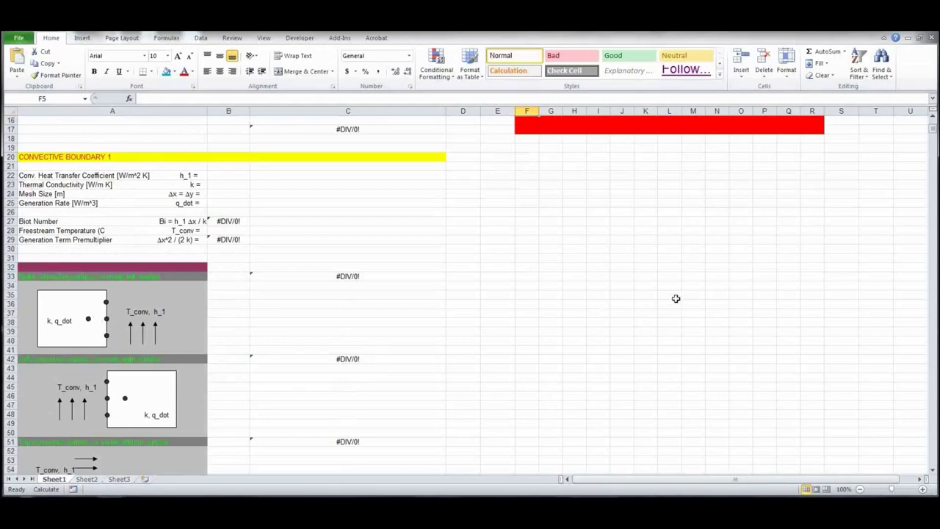
scroll(675, 298, "up", 4)
left_click(815, 202)
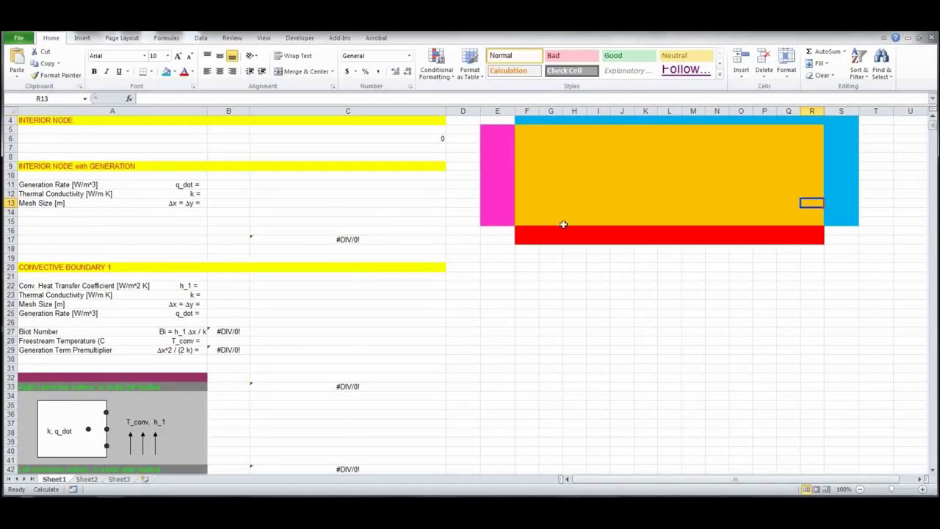
left_click_drag(519, 222, 813, 222)
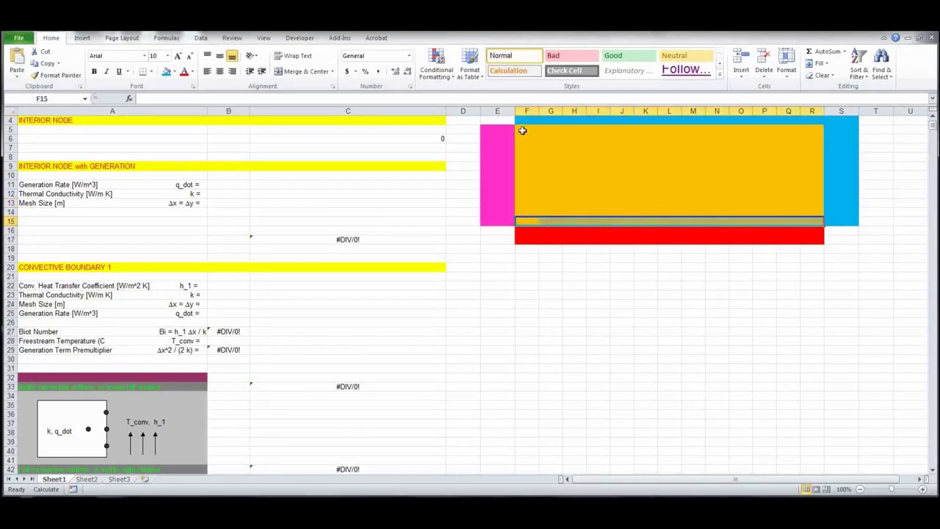
left_click_drag(522, 130, 812, 130)
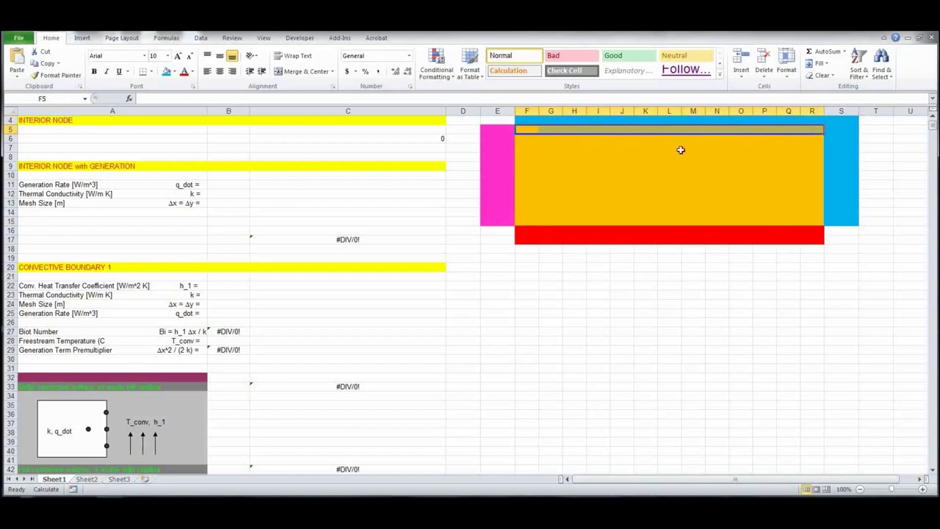
left_click(526, 131)
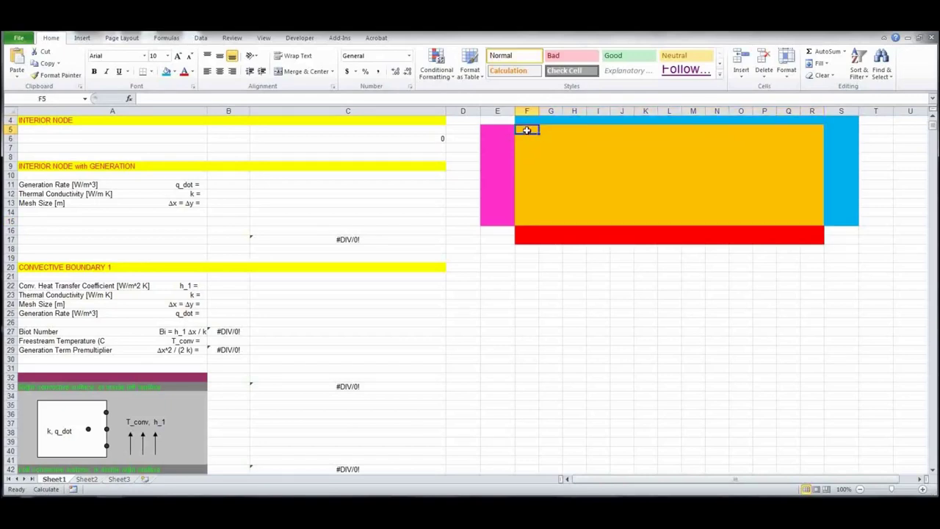
left_click_drag(526, 130, 526, 221)
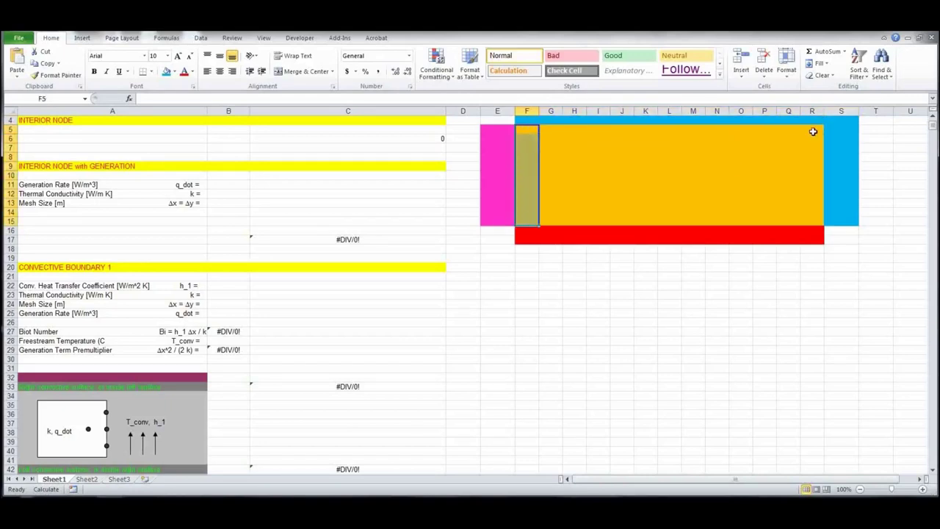
left_click_drag(812, 131, 816, 222)
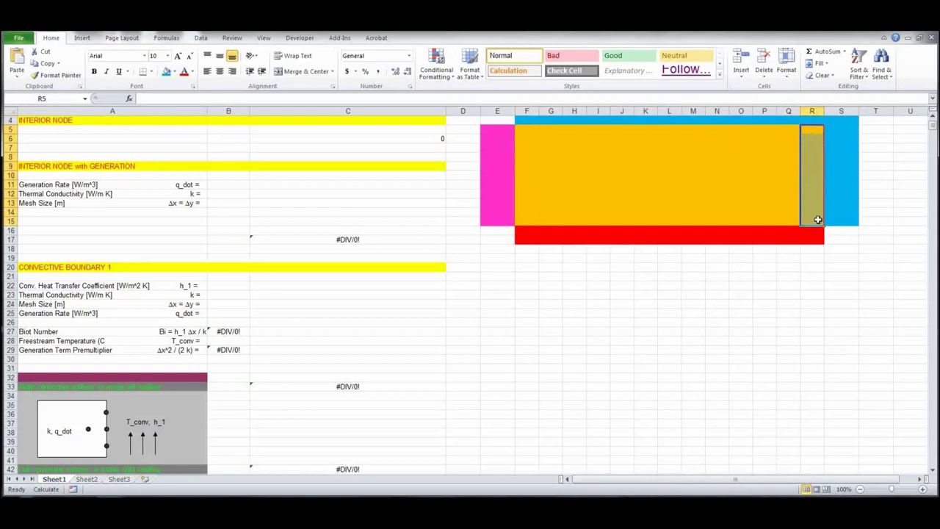
Enter 25 in F5 and paste it across G5:R5 and down F6:F15
left_click(819, 325)
scroll(795, 301, "up", 1)
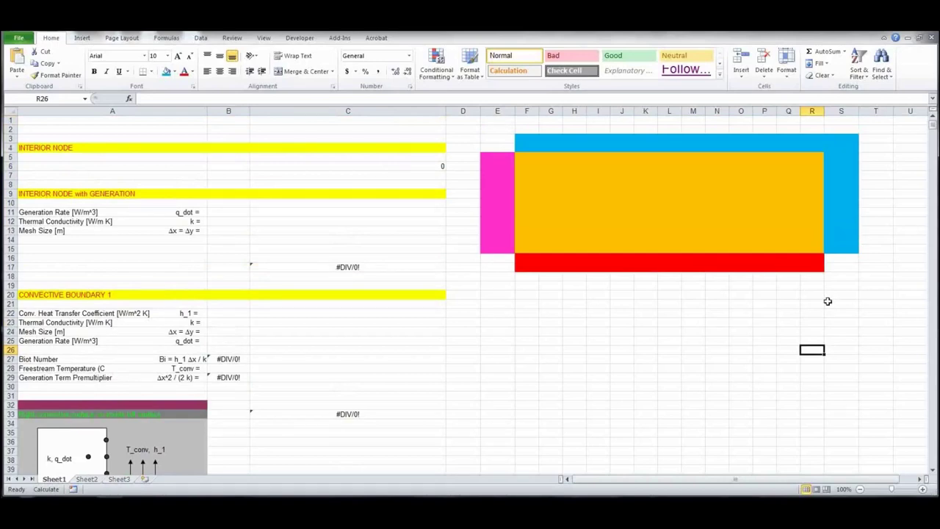
left_click(526, 158)
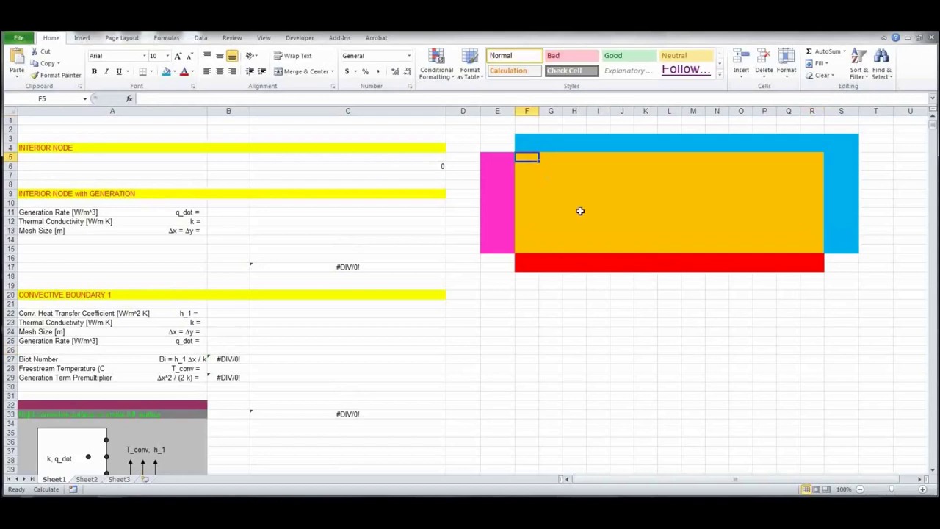
type("25")
key("Return")
key("Up")
key("ctrl+c")
key("Right")
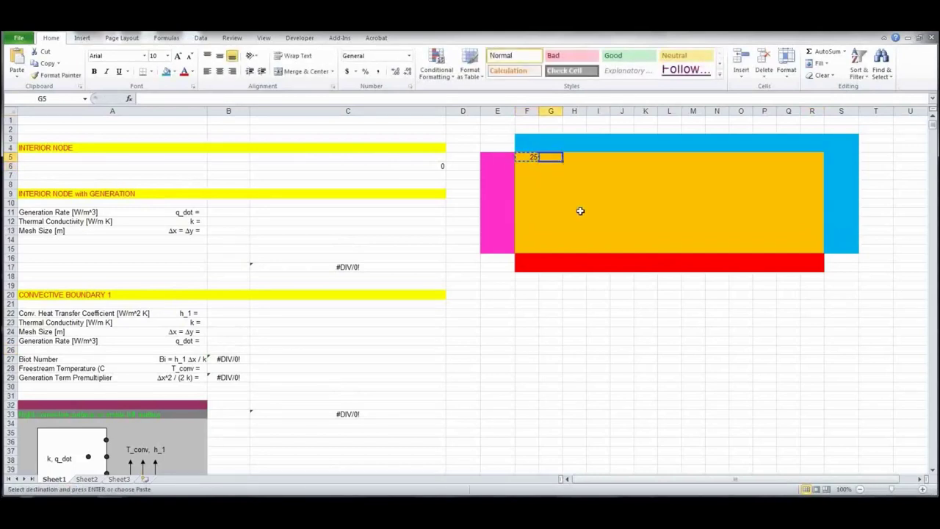
key("ctrl+v")
key("Right")
key("shift+Right")
key("shift+Right")
key("shift+Right")
key("shift+Right")
key("shift+Right")
key("shift+Right")
key("shift+Right")
key("shift+Right")
key("shift+Right")
key("shift+Right")
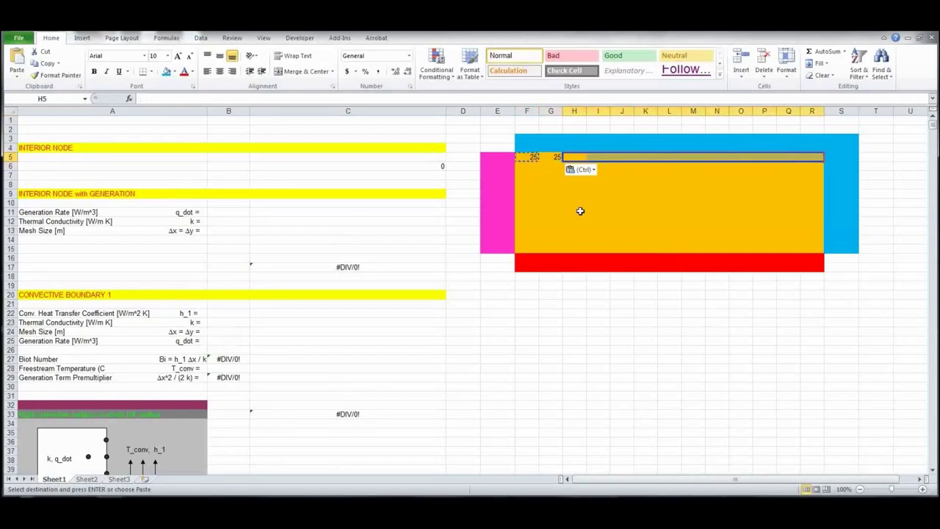
key("ctrl+v")
key("Left")
key("Left")
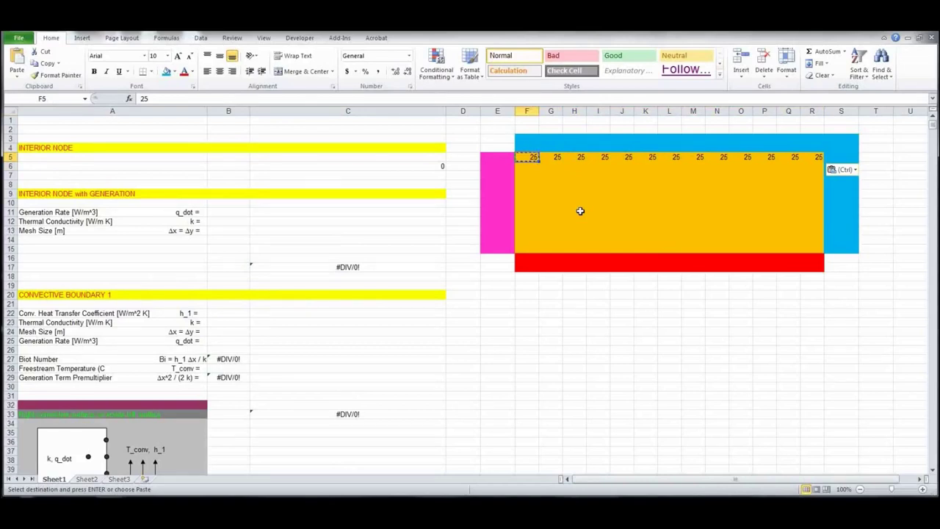
key("Down")
key("shift+Down")
key("shift+Down")
key("shift+Down")
key("shift+Down")
key("shift+Down")
key("shift+Down")
key("shift+Down")
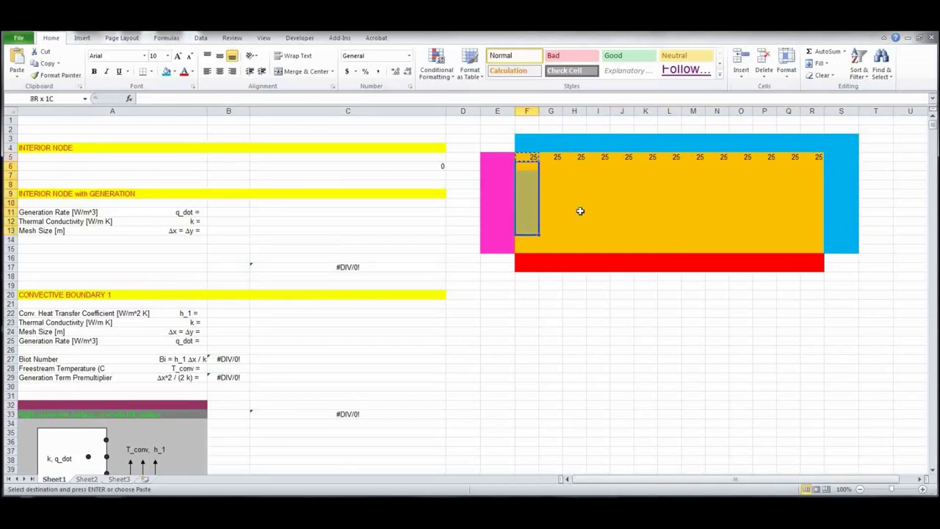
key("shift+Down")
key("shift+Down")
key("ctrl+v")
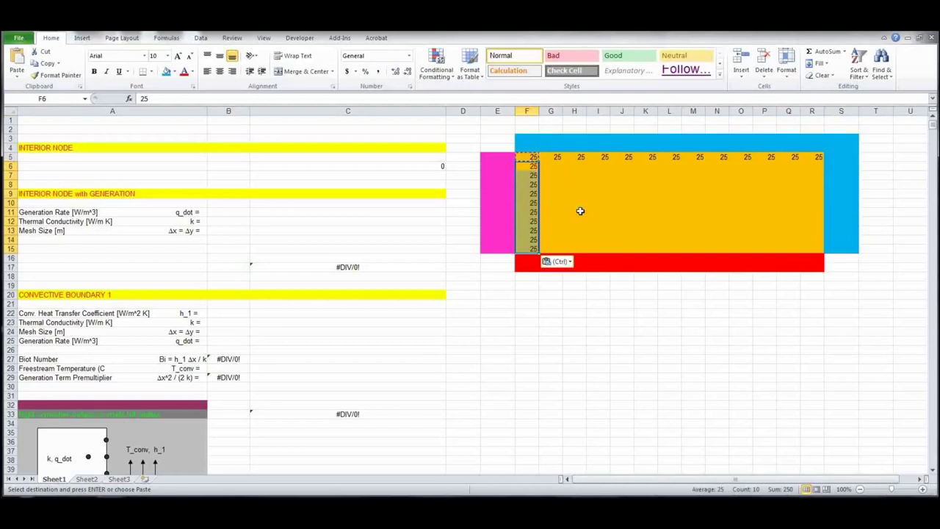
Copy the column F5:F15 into G5:R15 so every grid node holds 25
key("Up")
key("shift+Down")
key("shift+Down")
key("shift+Down")
key("shift+Down")
key("shift+Down")
key("shift+Down")
key("shift+Down")
key("shift+Down")
key("shift+Down")
key("shift+Down")
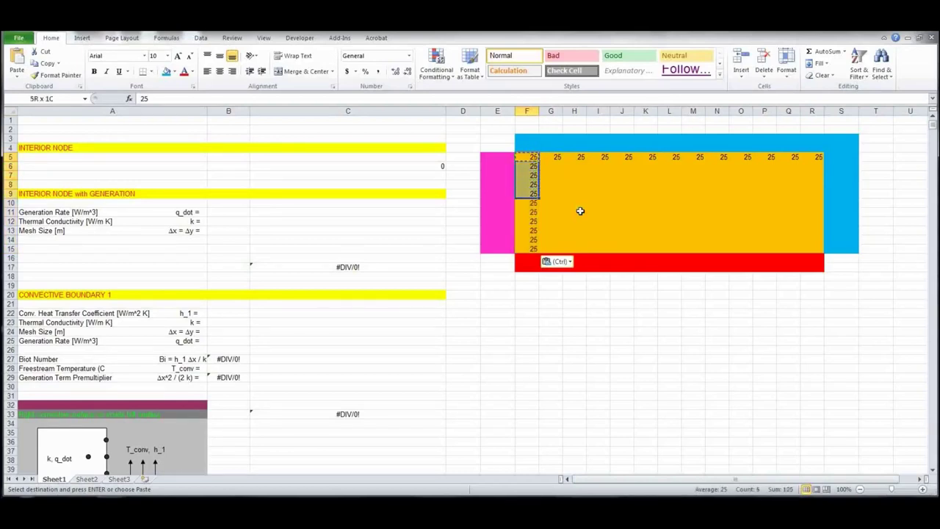
key("ctrl+c")
key("Right")
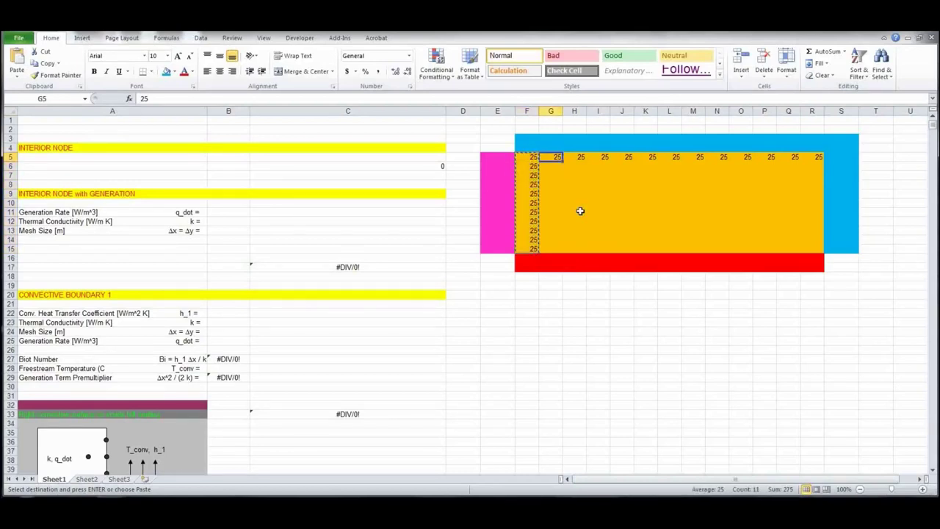
key("shift+Right")
key("shift+Right")
key("shift+Right")
key("shift+Right")
key("shift+Right")
key("shift+Right")
key("shift+Right")
key("shift+Right")
key("shift+Right")
key("shift+Right")
key("shift+Right")
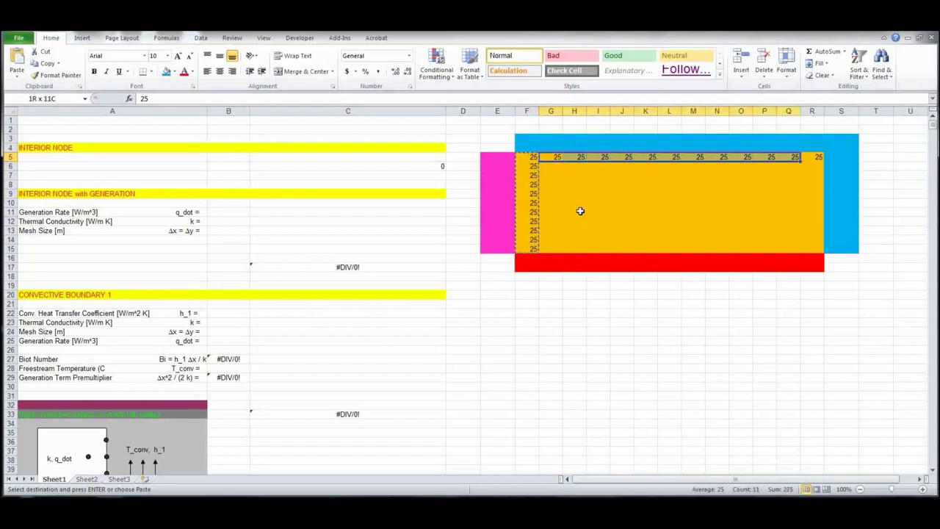
key("ctrl+v")
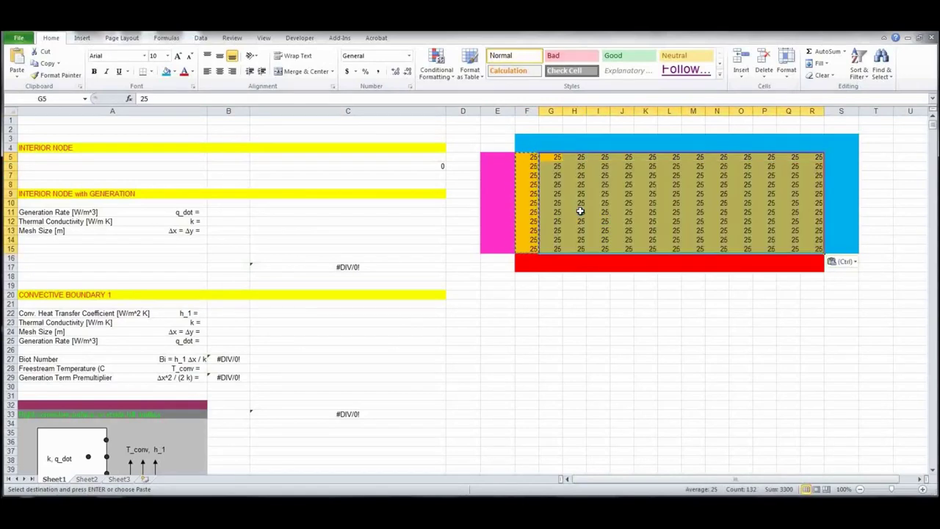
left_click(560, 342)
left_click(566, 193)
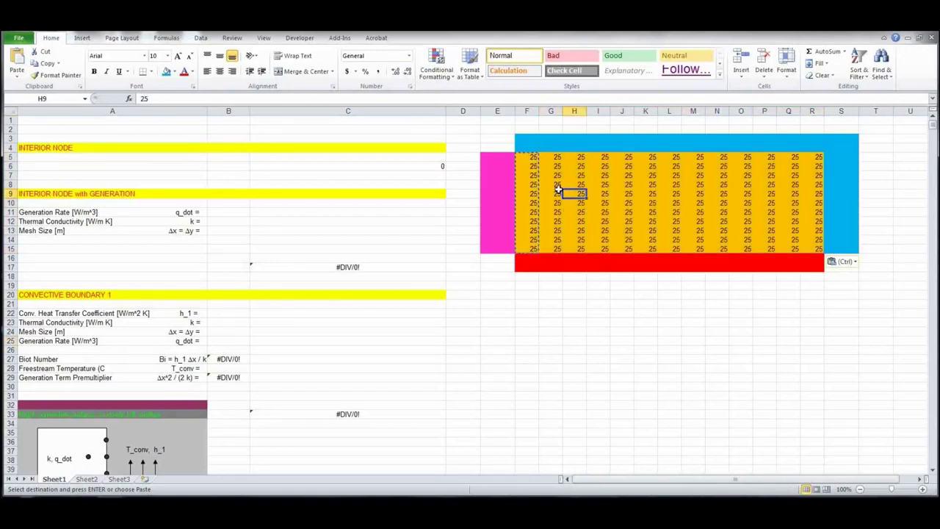
key("Escape")
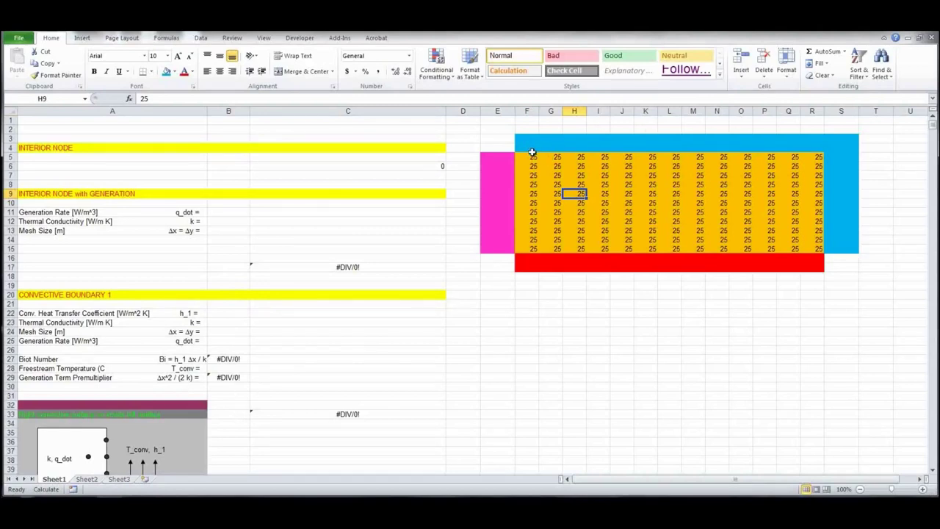
left_click_drag(533, 157, 816, 159)
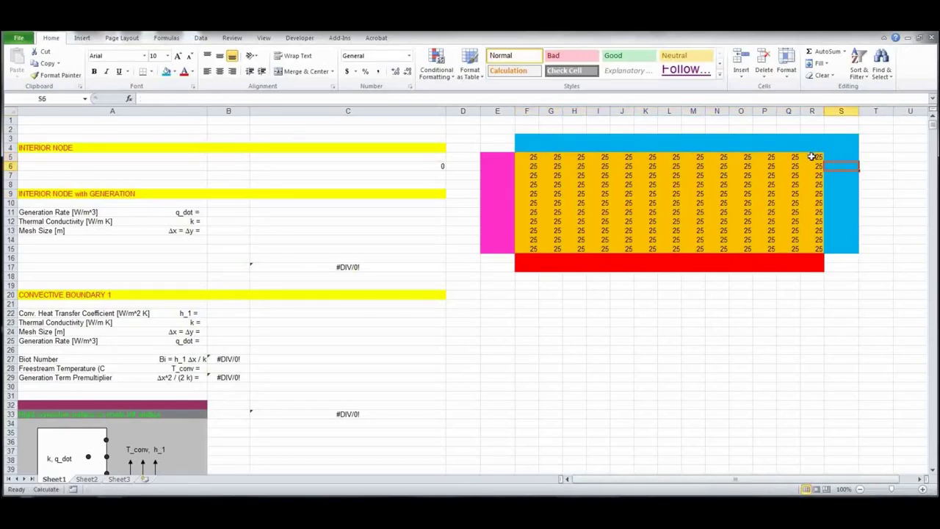
left_click_drag(812, 157, 812, 245)
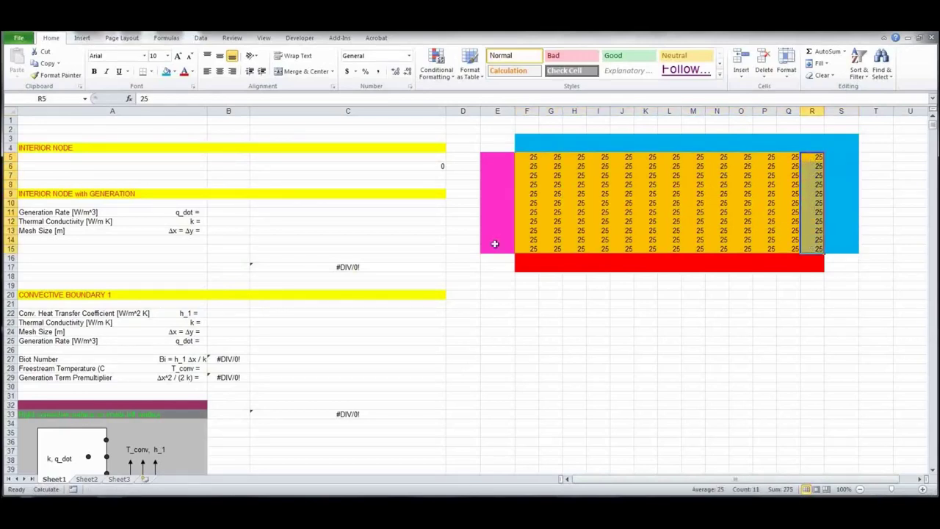
left_click(529, 249)
left_click(530, 157)
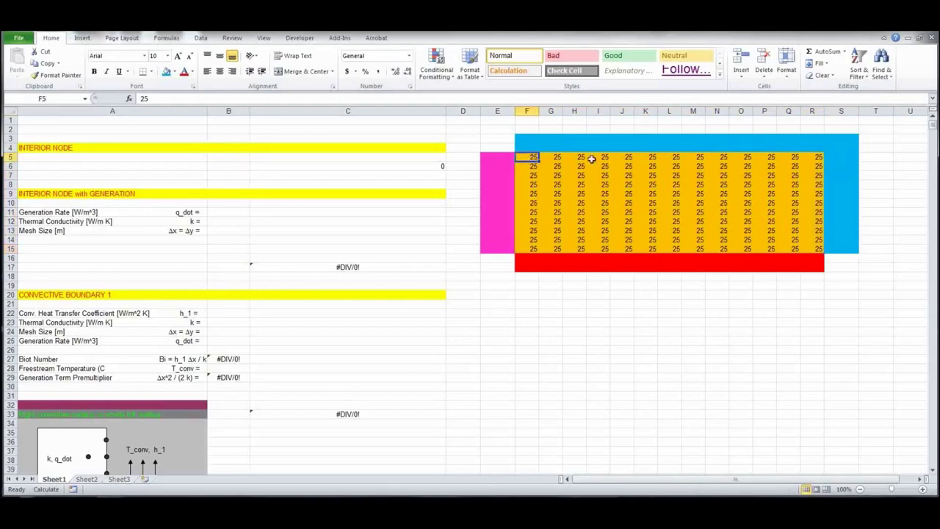
left_click(813, 157)
left_click(813, 248)
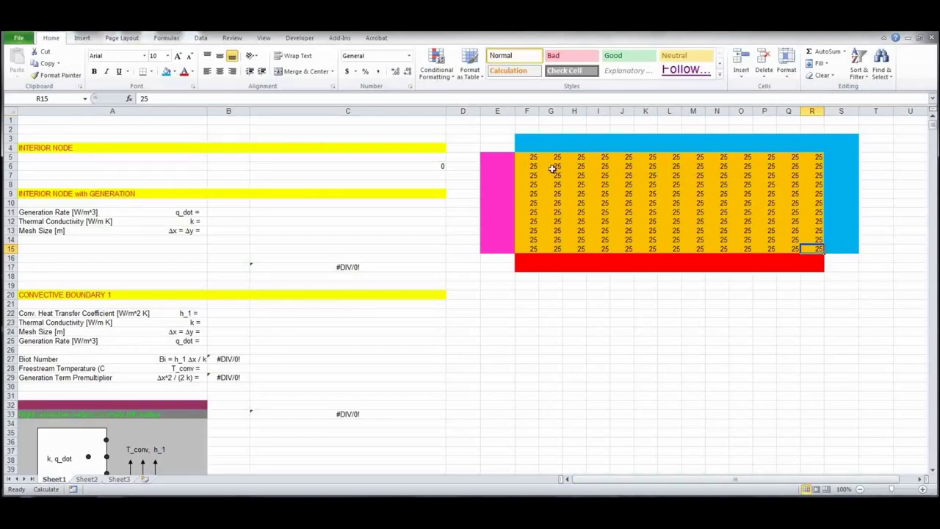
left_click(529, 156)
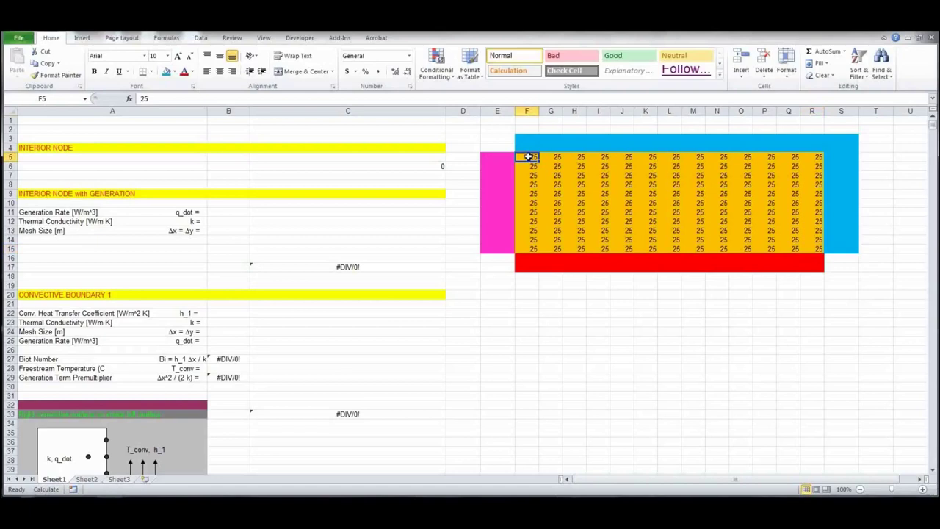
scroll(240, 430, "down", 2)
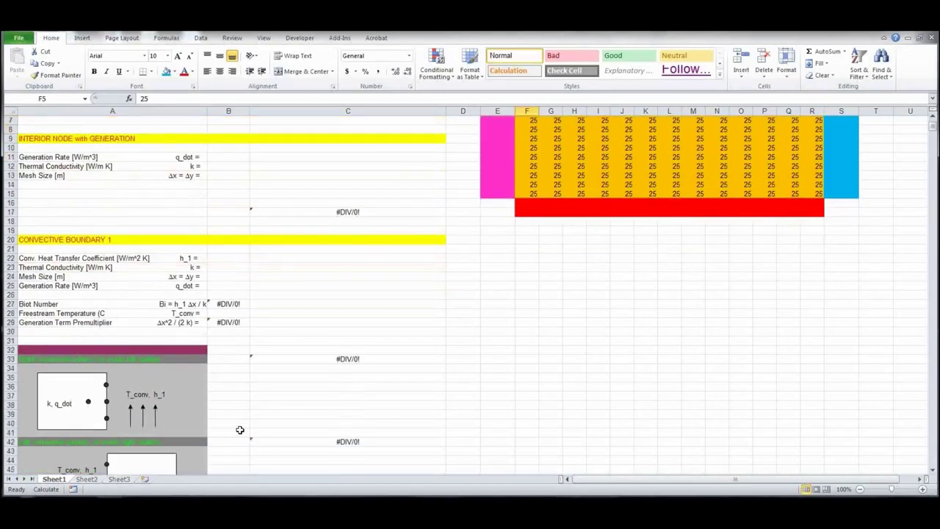
scroll(239, 429, "up", 2)
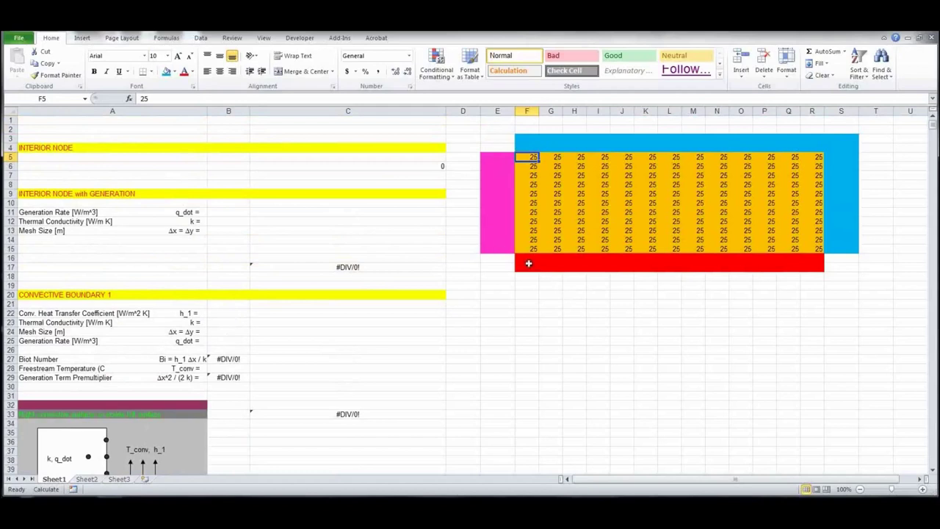
left_click(815, 250)
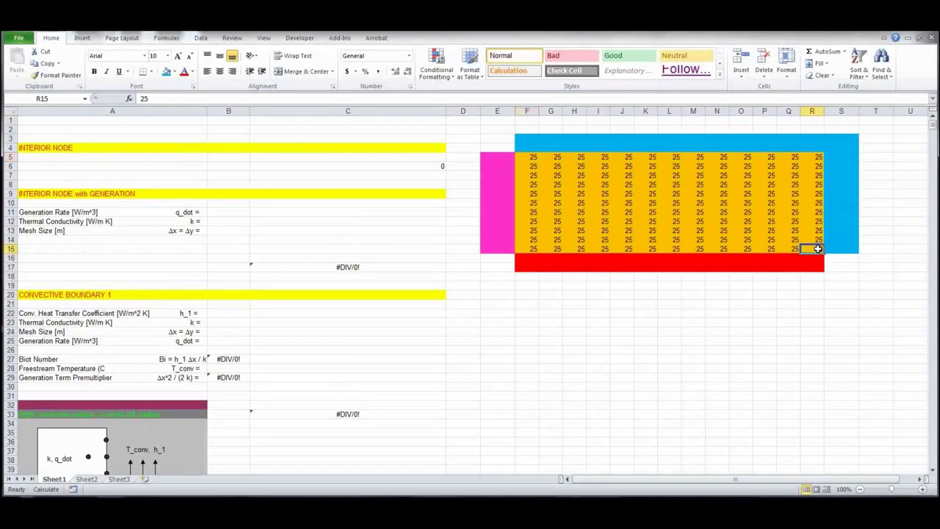
left_click(531, 249)
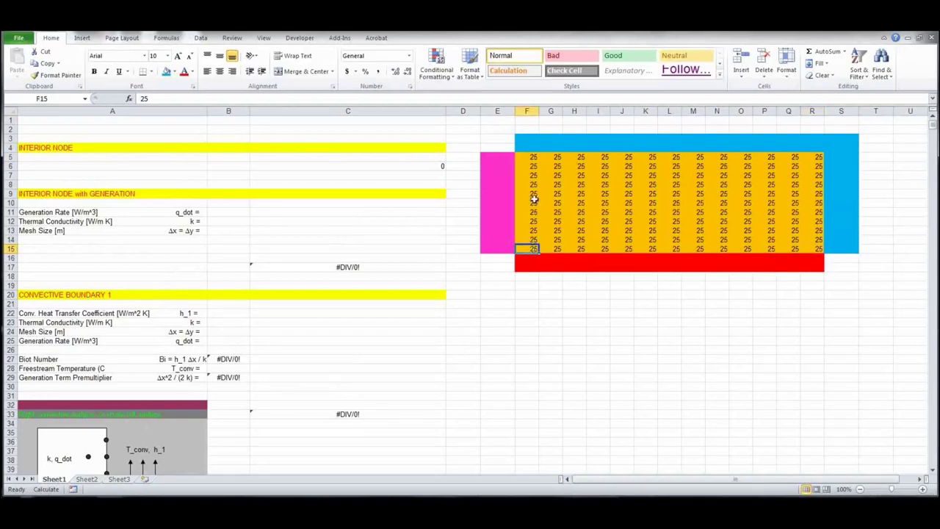
left_click(529, 156)
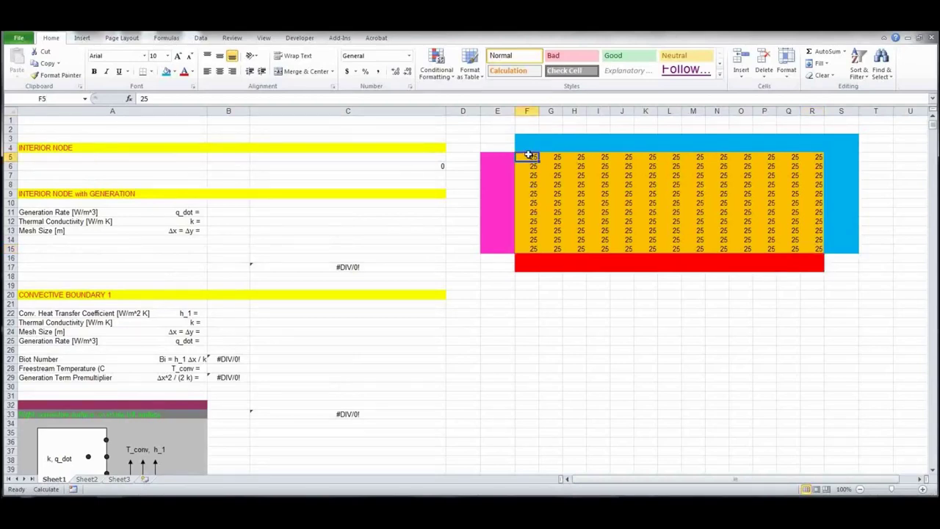
left_click(815, 156)
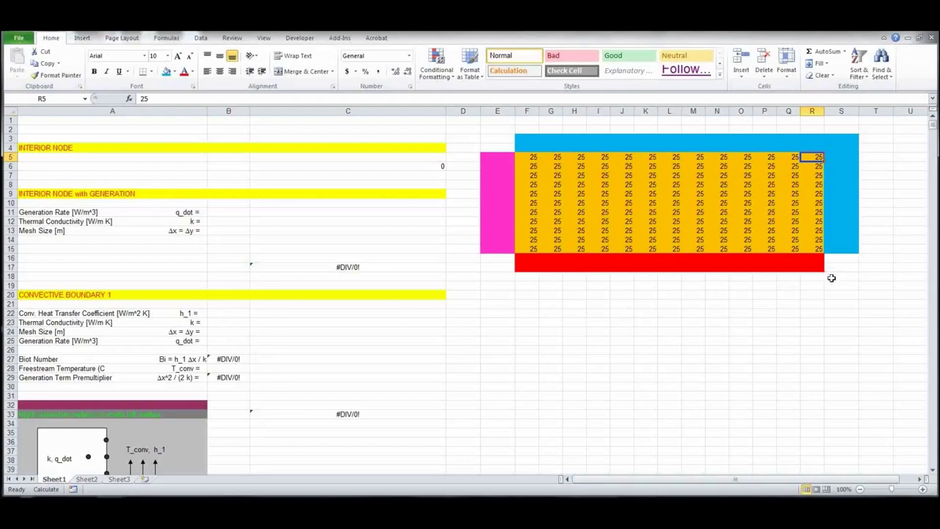
left_click(529, 158)
left_click_drag(529, 157, 820, 246)
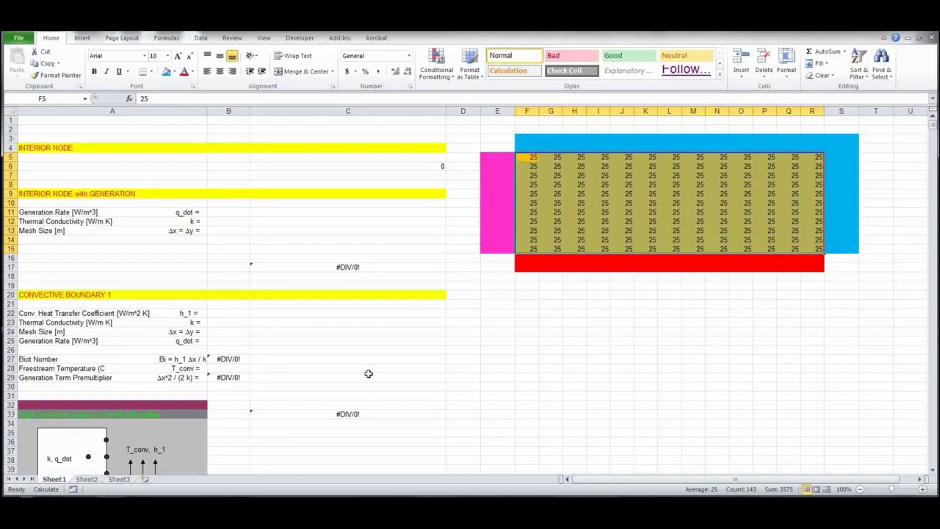
Set thermal conductivity k to 317 in B23 and h_1 to 100 in B22
left_click(216, 323)
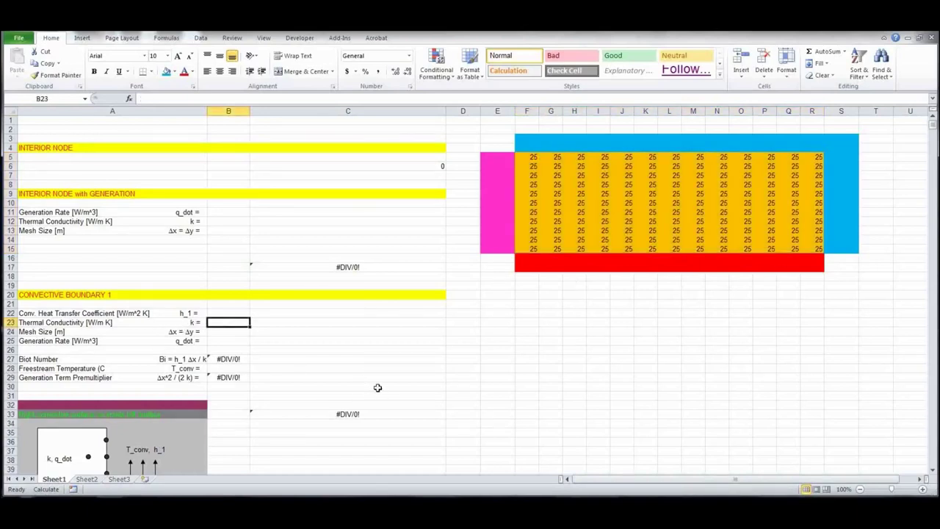
type("317")
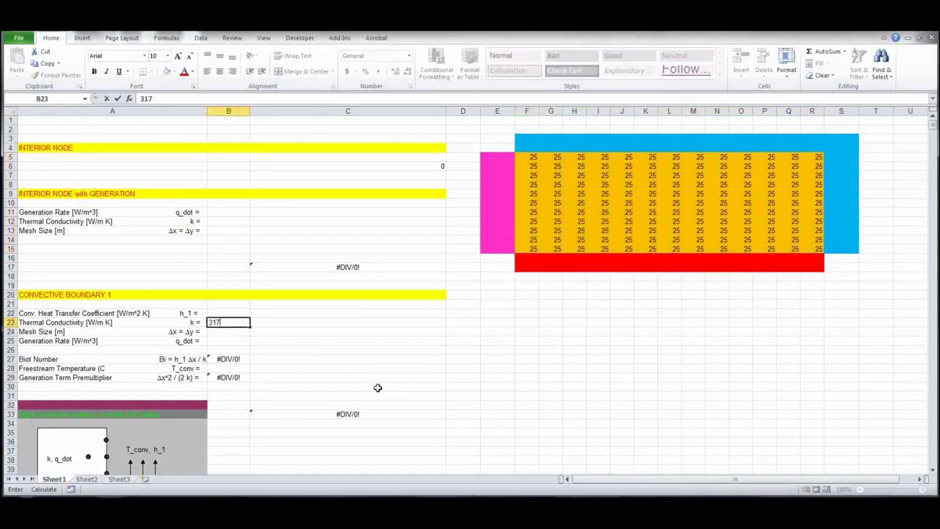
key("Up")
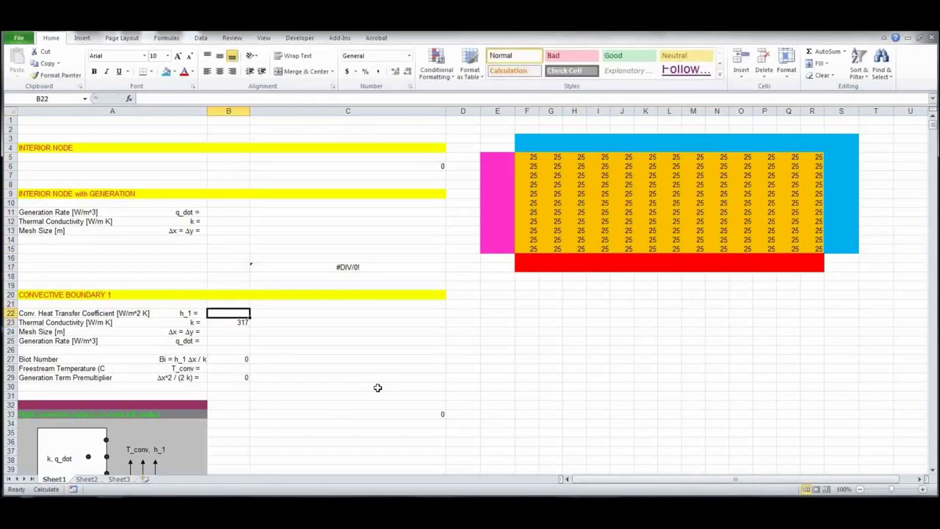
type("100")
key("Return")
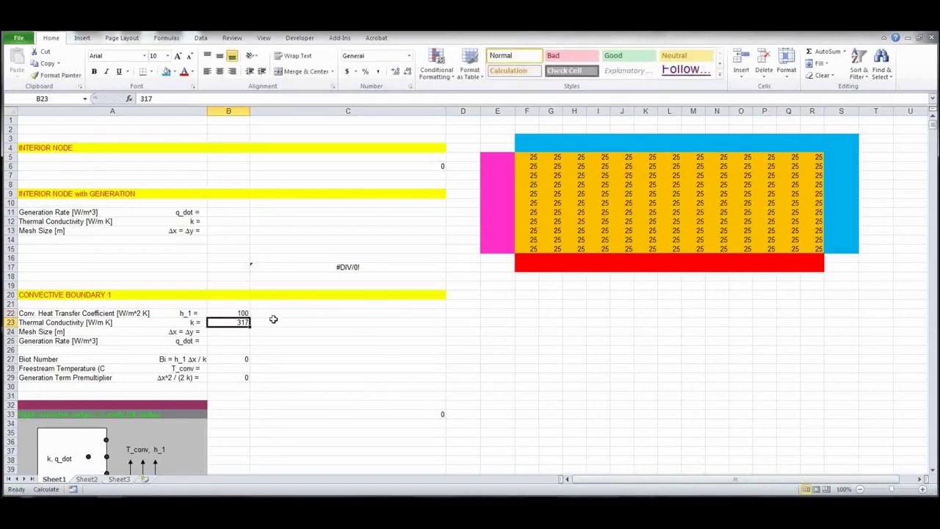
Enter mesh size 0.05 in B24 and freestream temperature 25 in B28
left_click(240, 331)
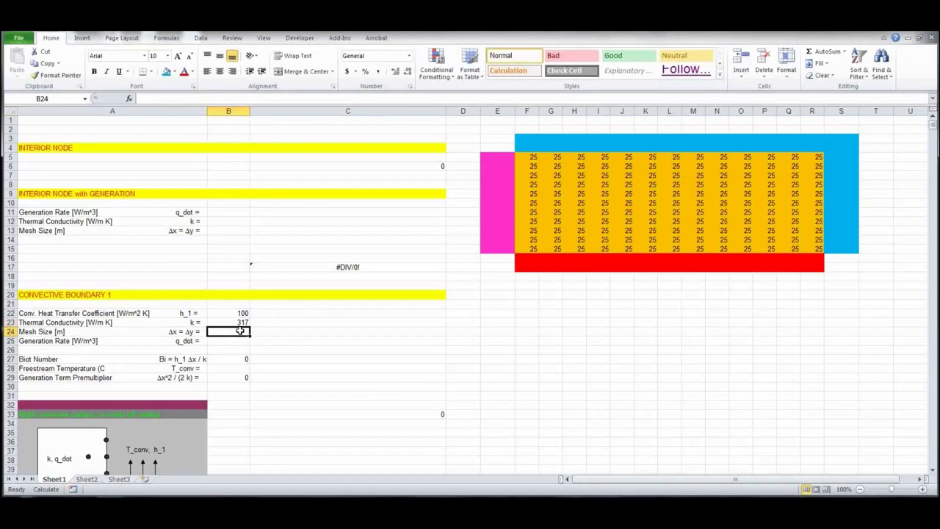
type(".05")
key("Return")
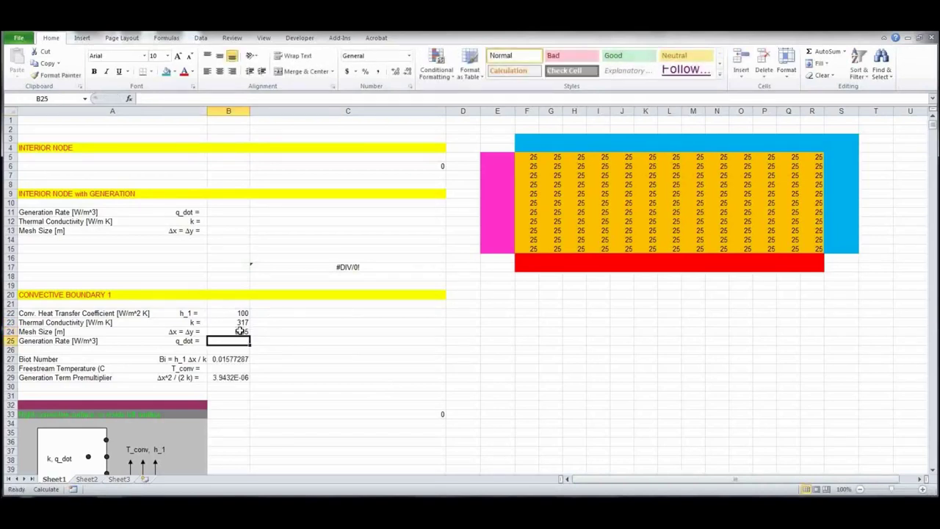
left_click(230, 369)
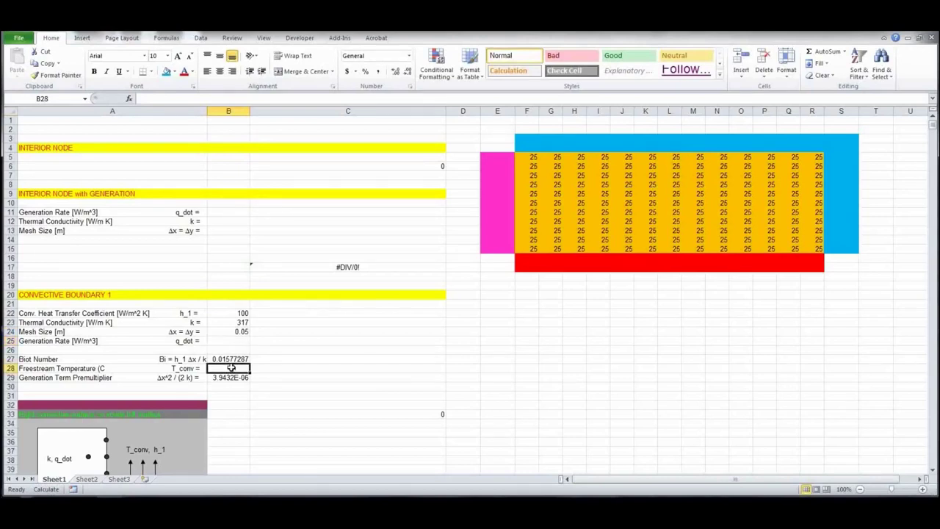
left_click(109, 368)
left_click(224, 369)
type("25")
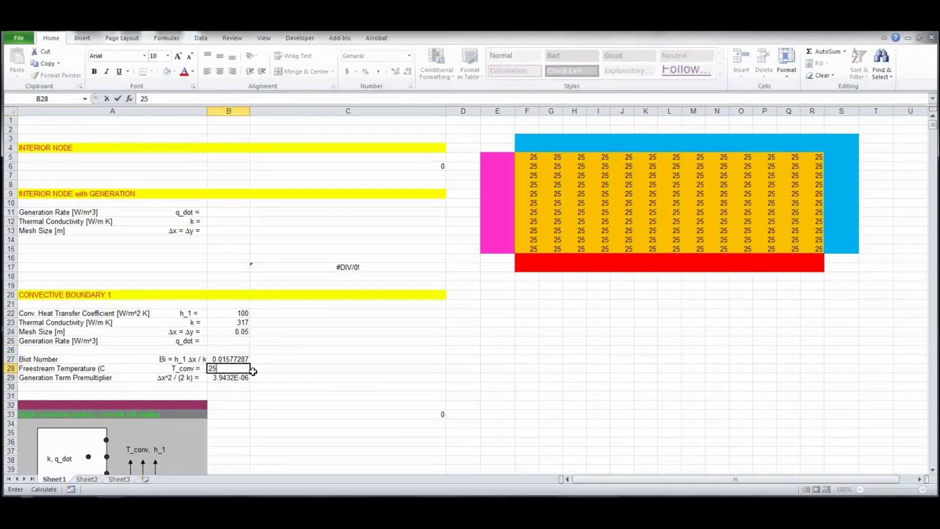
key("Return")
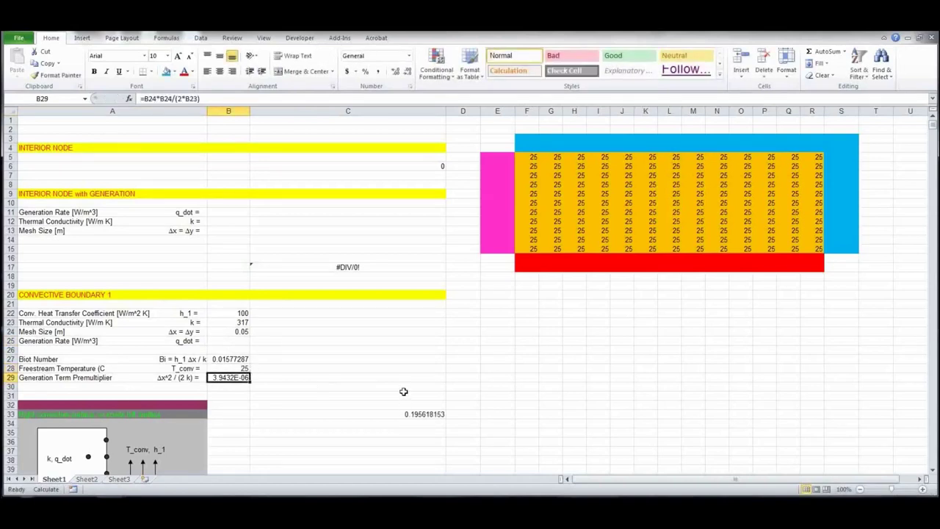
scroll(242, 357, "down", 2)
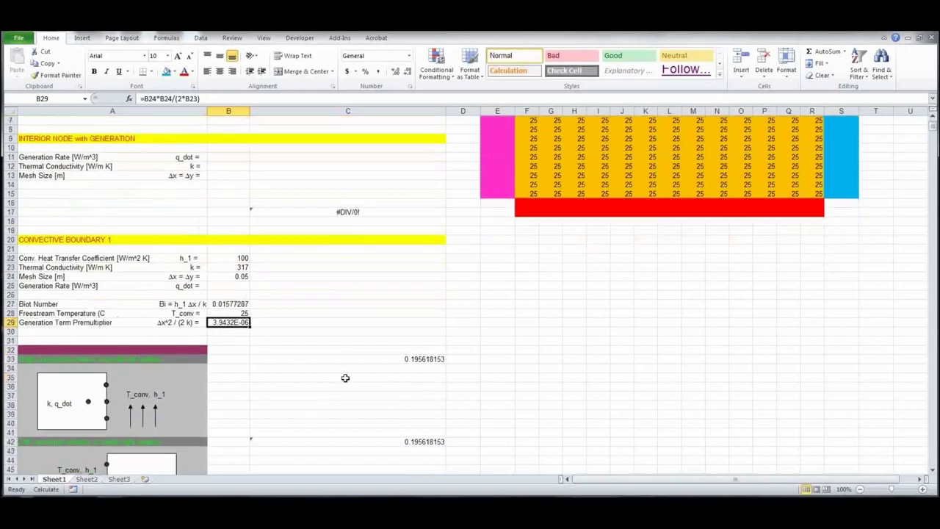
left_click(414, 358)
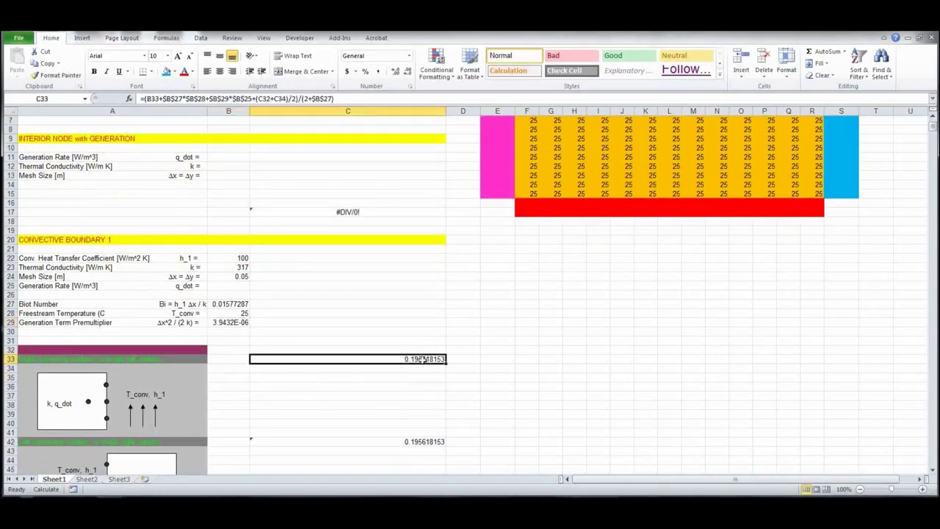
scroll(319, 401, "down", 4)
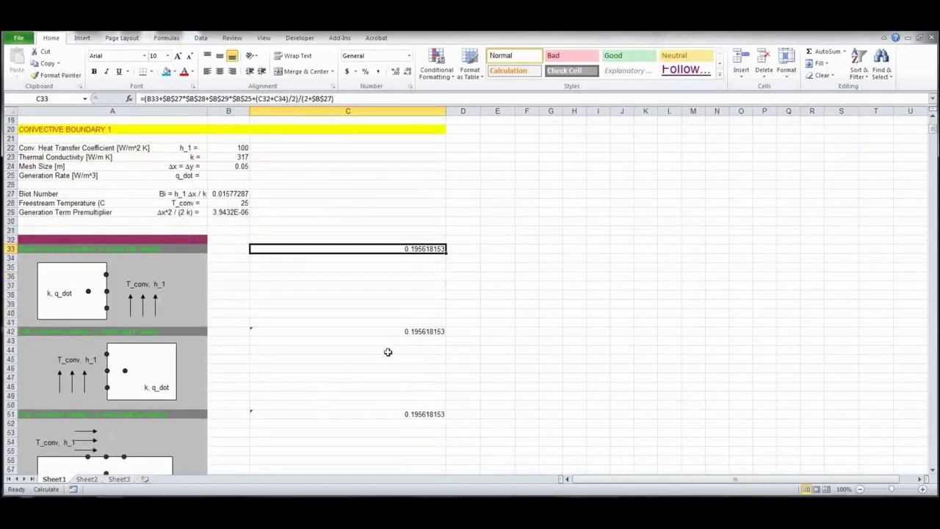
left_click(409, 330)
scroll(381, 363, "down", 8)
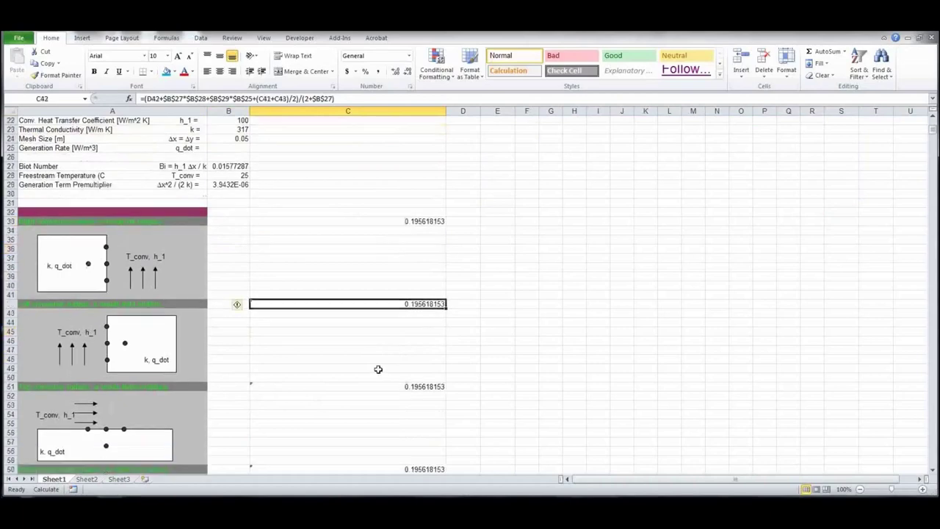
scroll(382, 363, "down", 11)
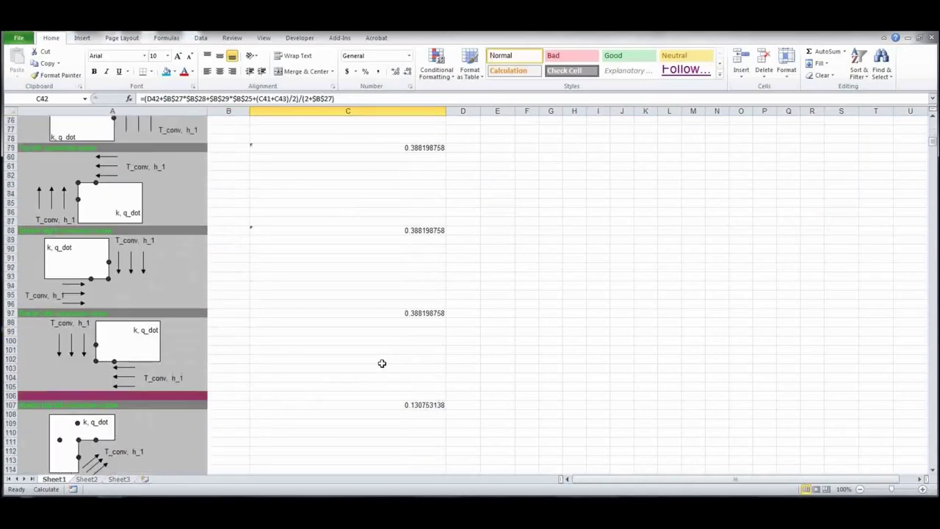
scroll(382, 363, "up", 20)
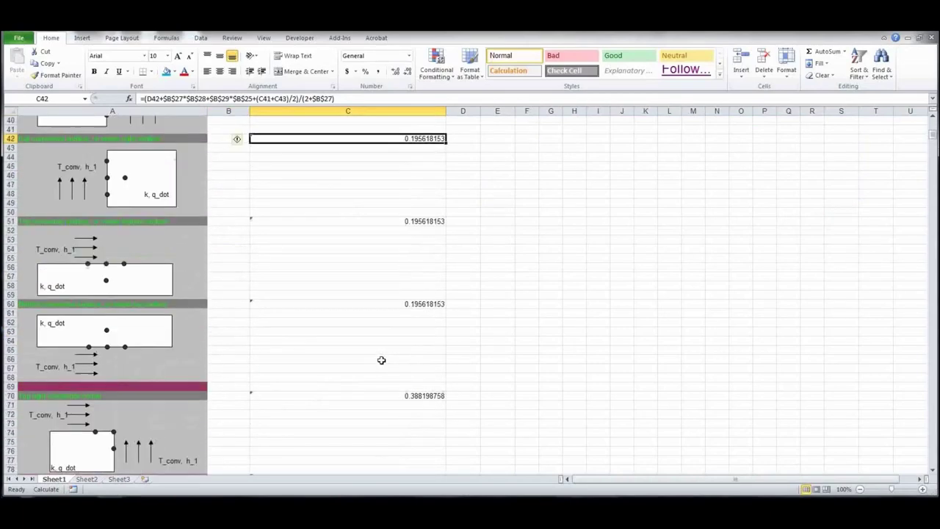
scroll(381, 359, "up", 5)
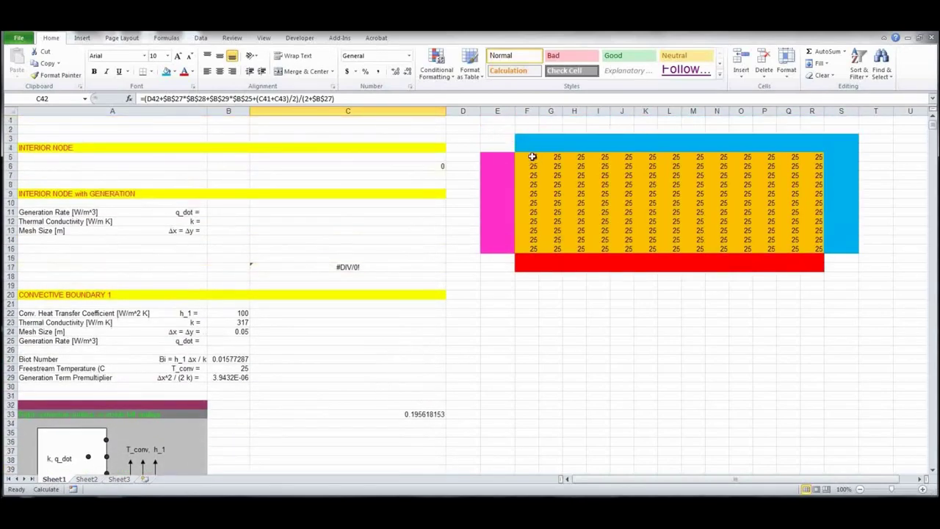
Check the top grid row values, then locate the corner-node diagram near B73
left_click_drag(534, 157, 797, 158)
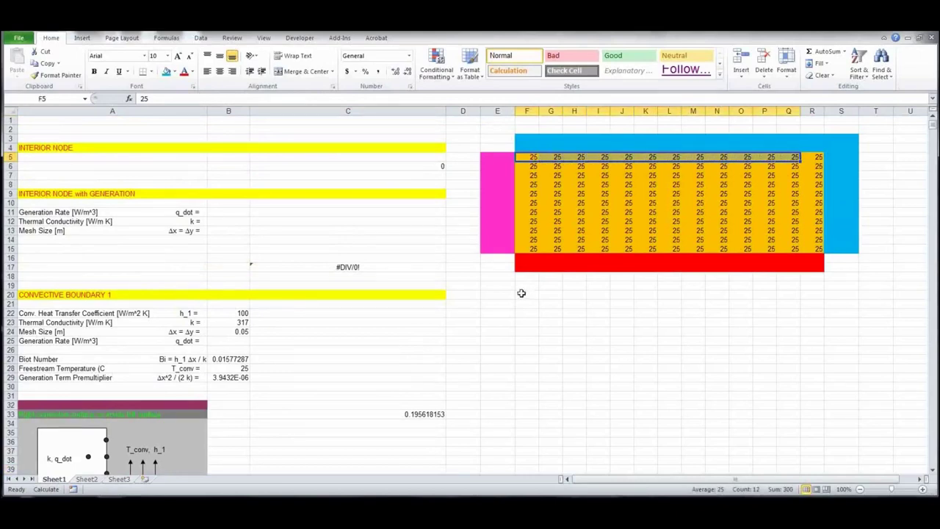
left_click(816, 156)
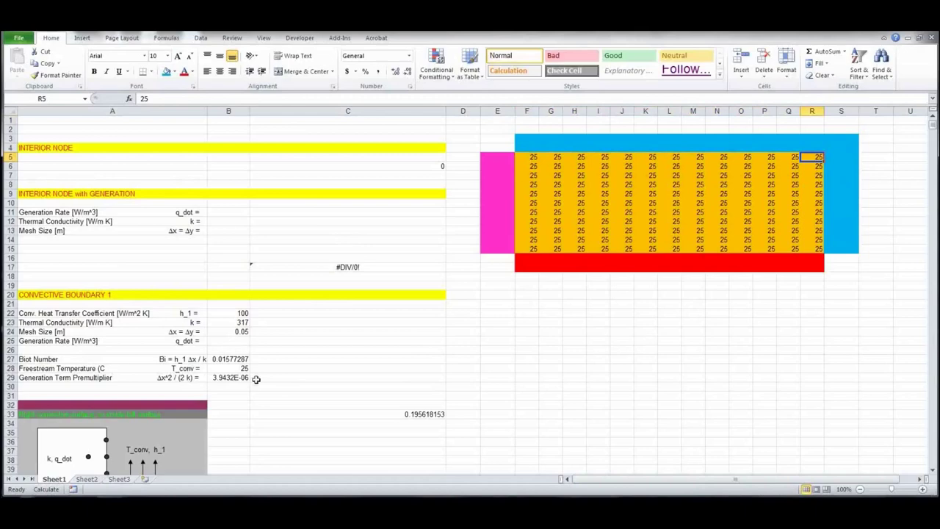
scroll(257, 378, "down", 8)
scroll(257, 378, "down", 9)
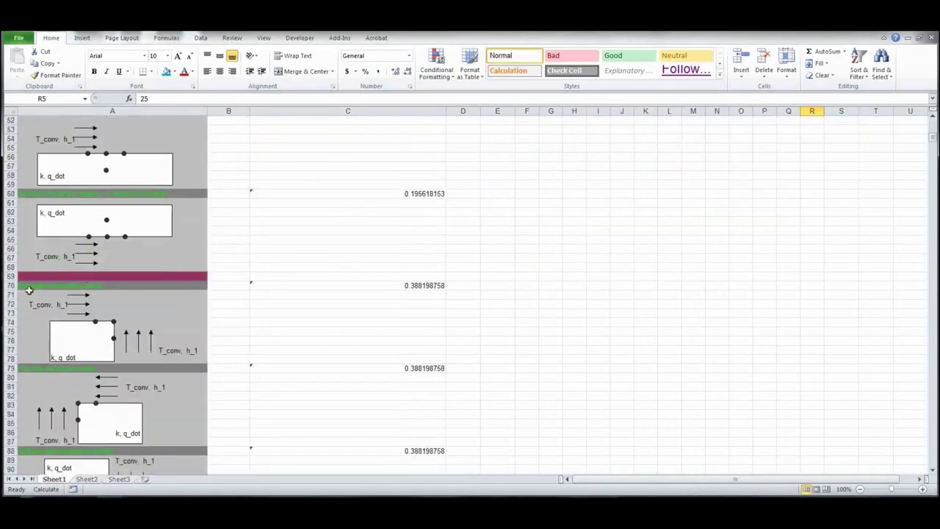
left_click(235, 309)
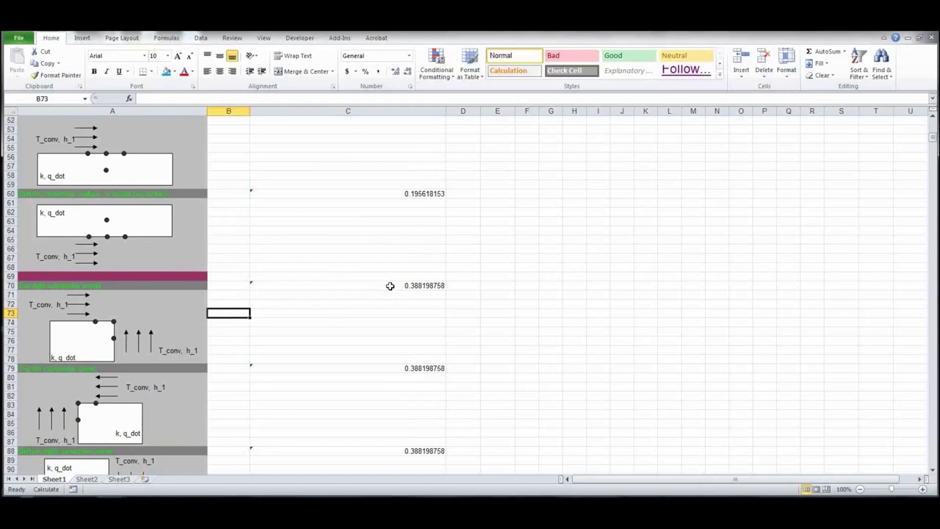
scroll(385, 290, "up", 15)
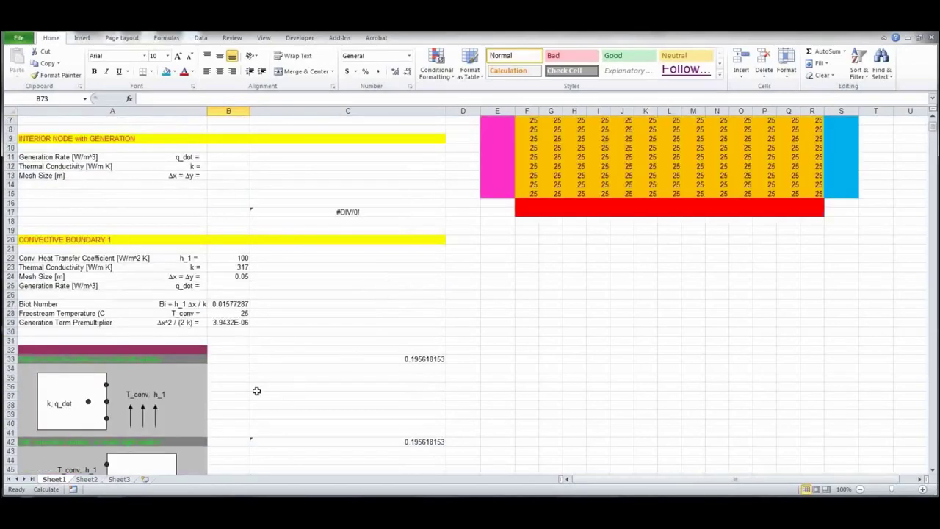
scroll(261, 392, "down", 8)
scroll(267, 393, "down", 7)
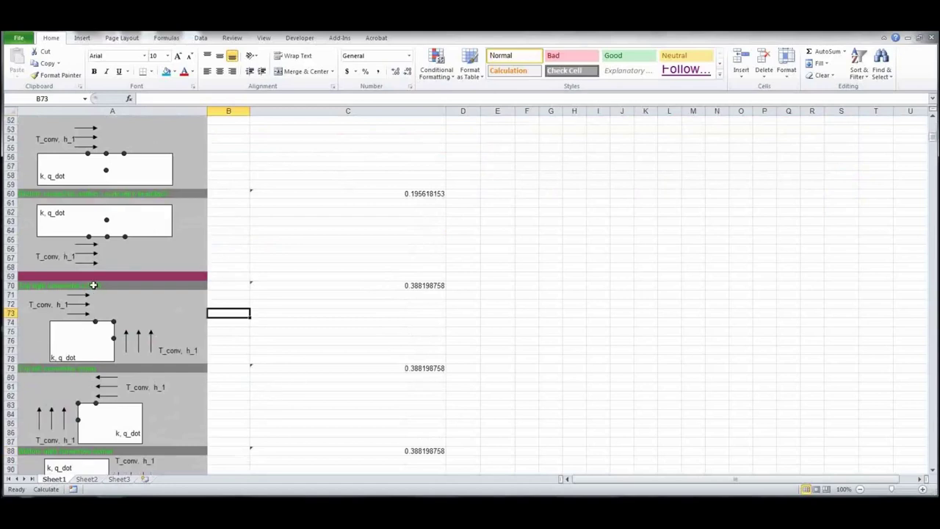
Re-enter the C70 corner-node formula, giving 0.388198758, and copy it
left_click(392, 286)
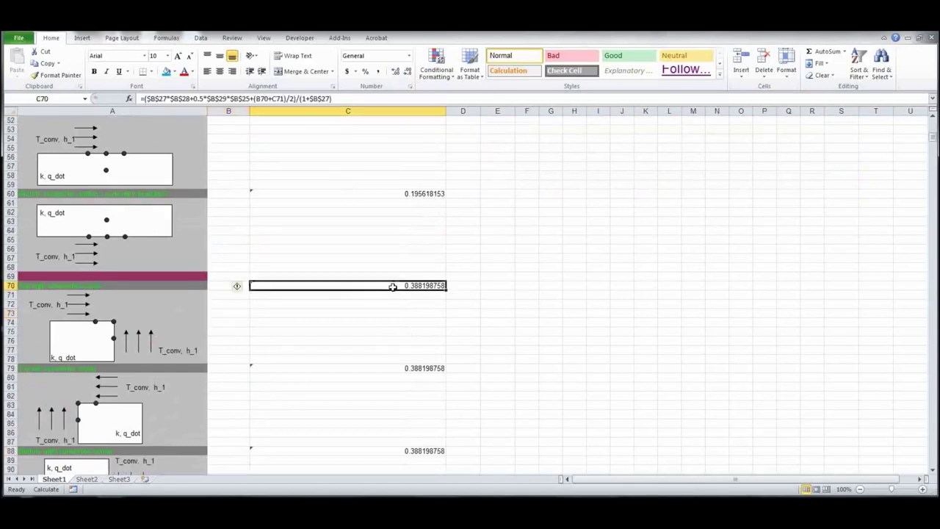
left_click(348, 99)
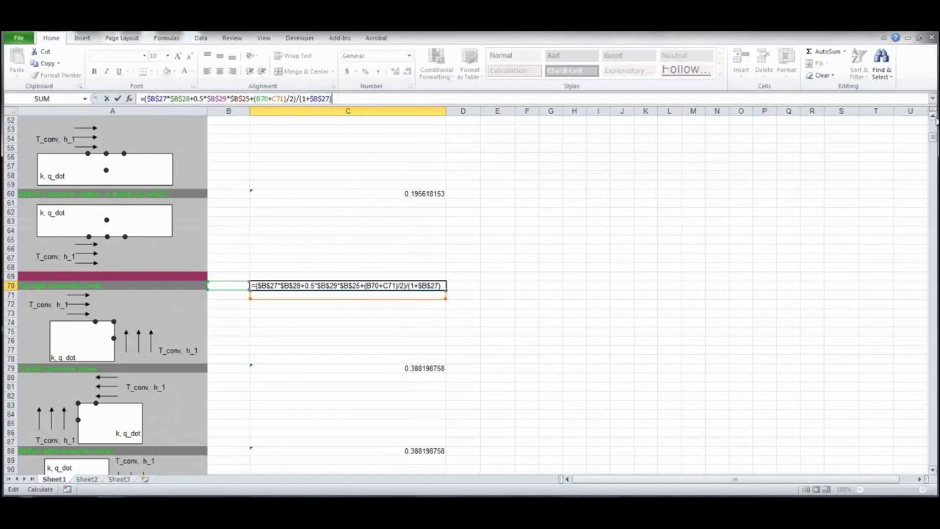
scroll(933, 118, "up", 7)
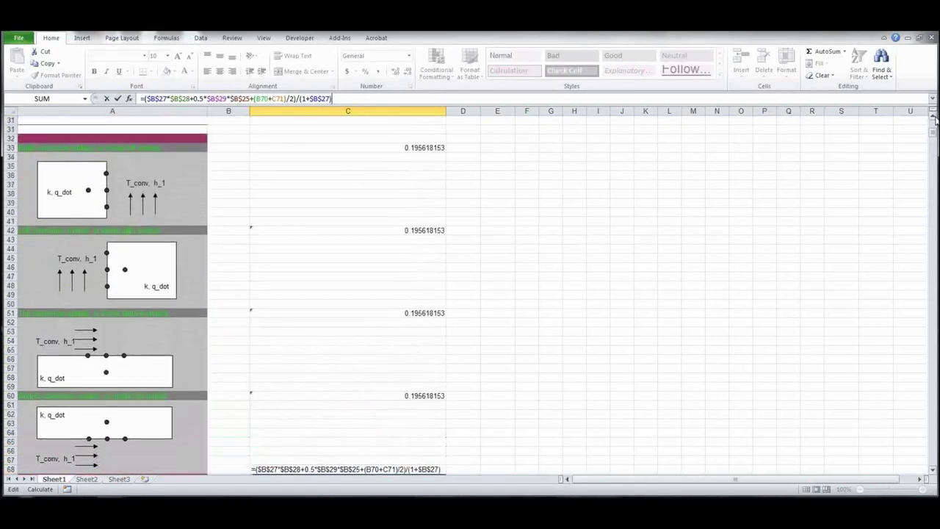
scroll(934, 117, "up", 5)
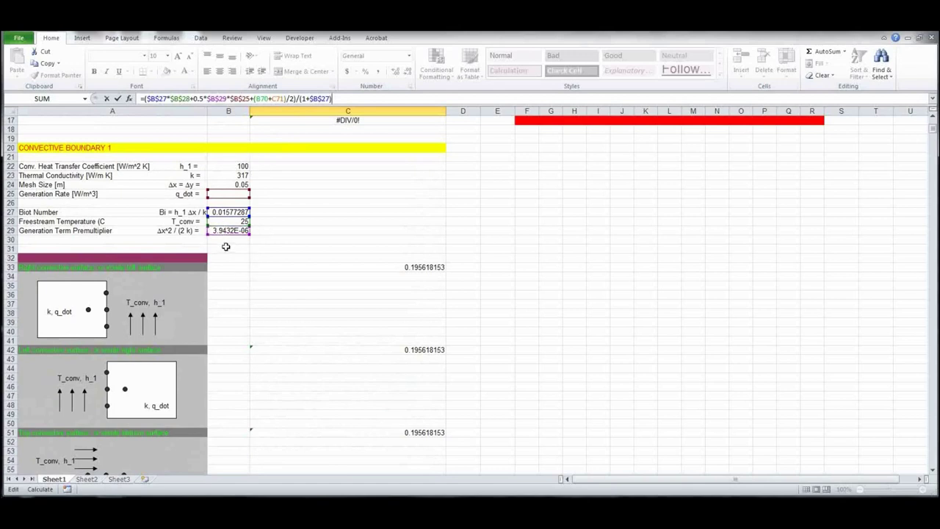
left_click(933, 474)
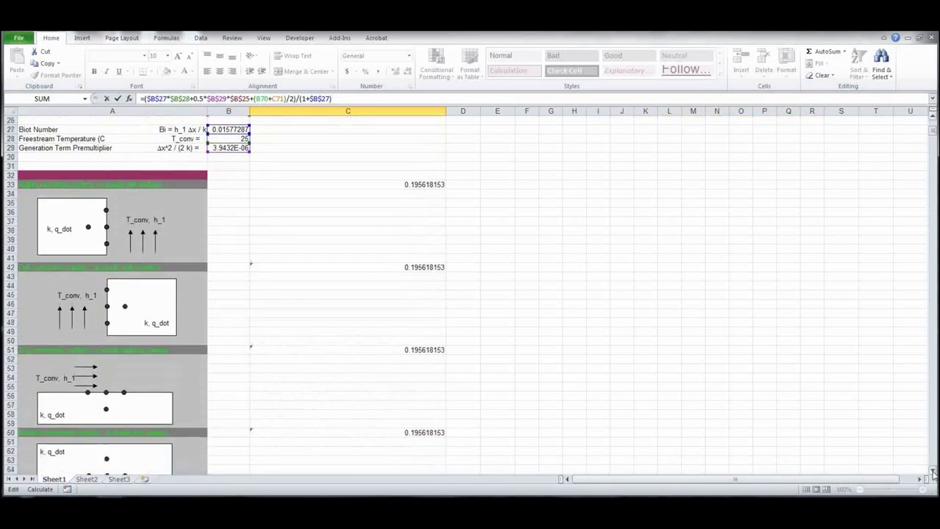
left_click_drag(932, 473, 933, 474)
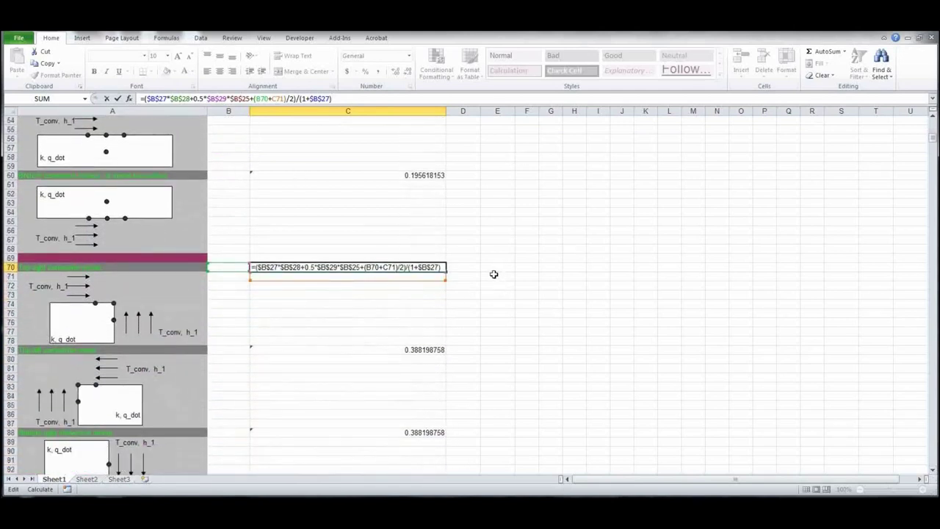
key("ctrl+Return")
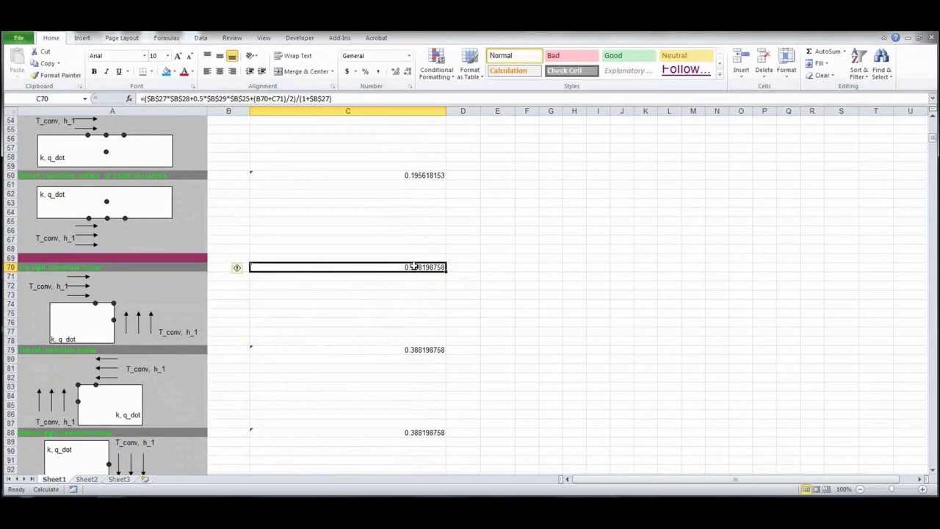
key("ctrl+c")
scroll(606, 311, "up", 16)
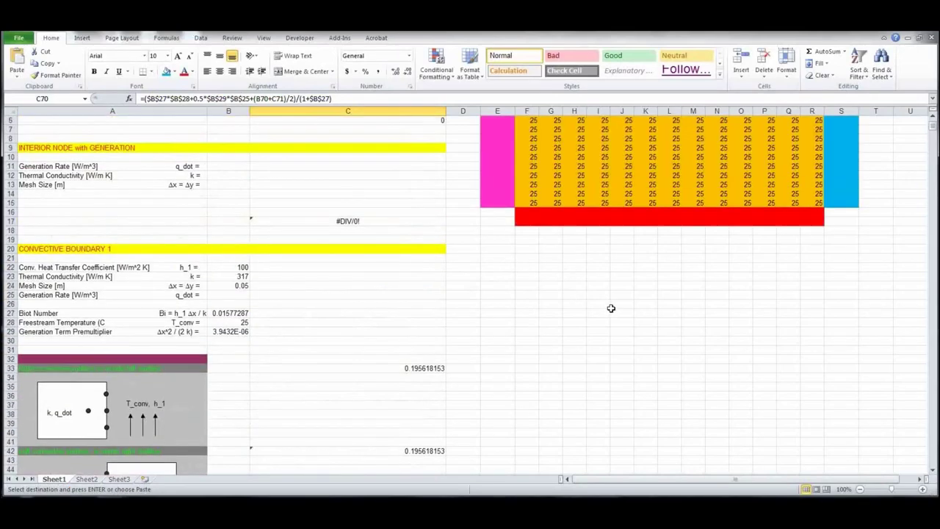
scroll(610, 308, "up", 2)
left_click(815, 156)
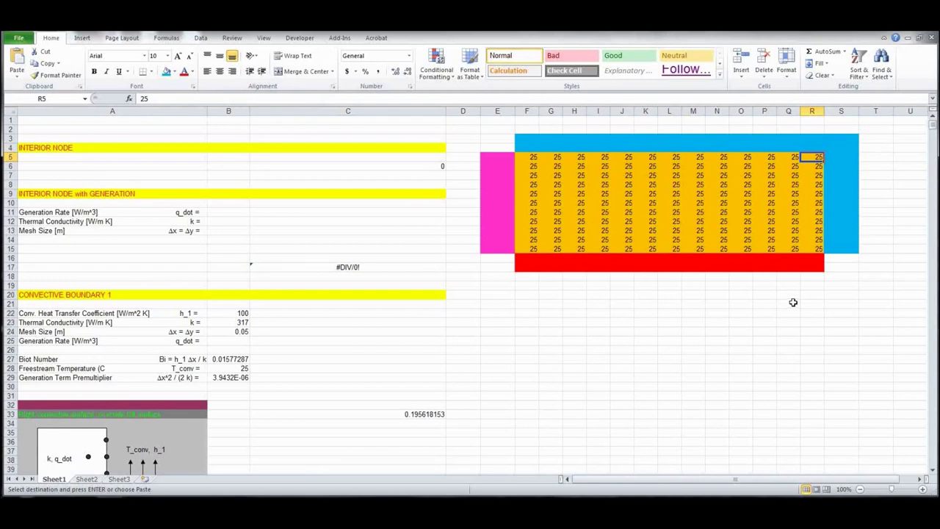
Paste the corner formula into R5 and verify it references Q5 and R6
key("ctrl+v")
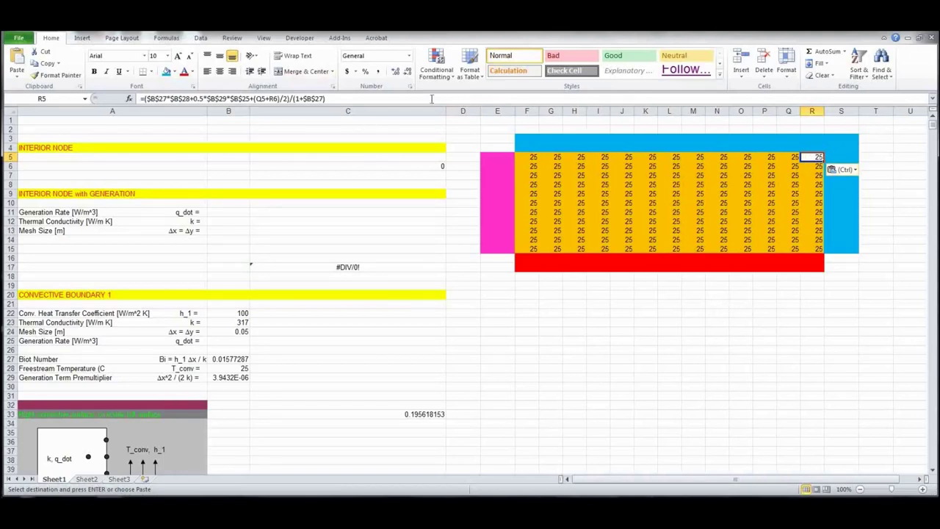
left_click(342, 98)
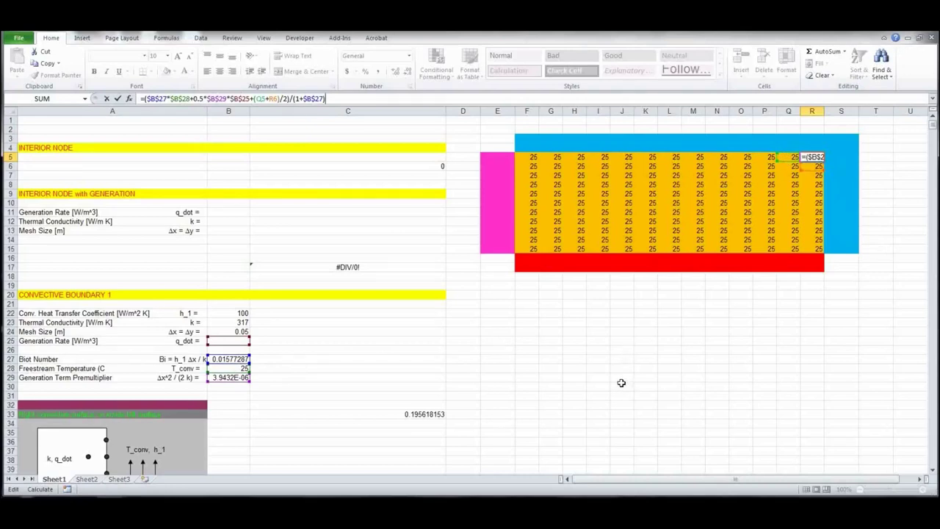
key("Escape")
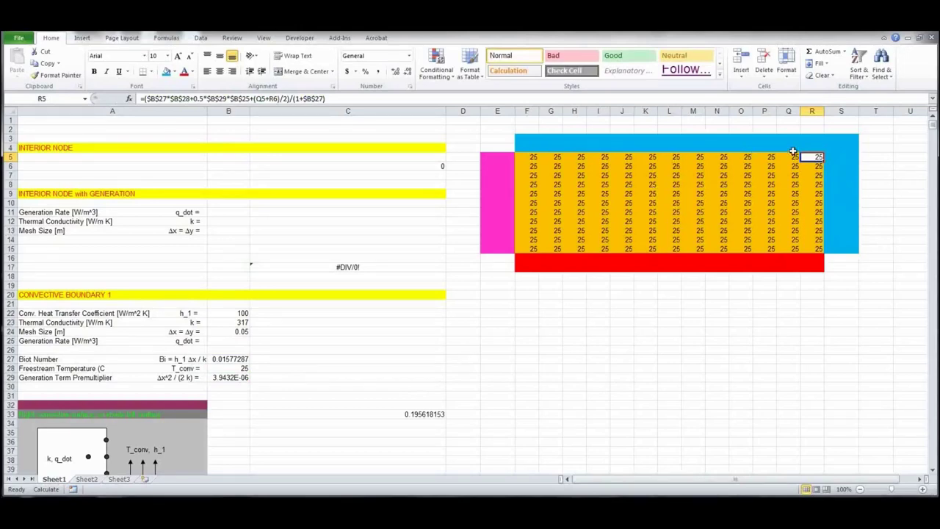
Paste the C51 top-edge formula across F5:Q5, giving values like 18.36 and 23.24
scroll(315, 330, "down", 10)
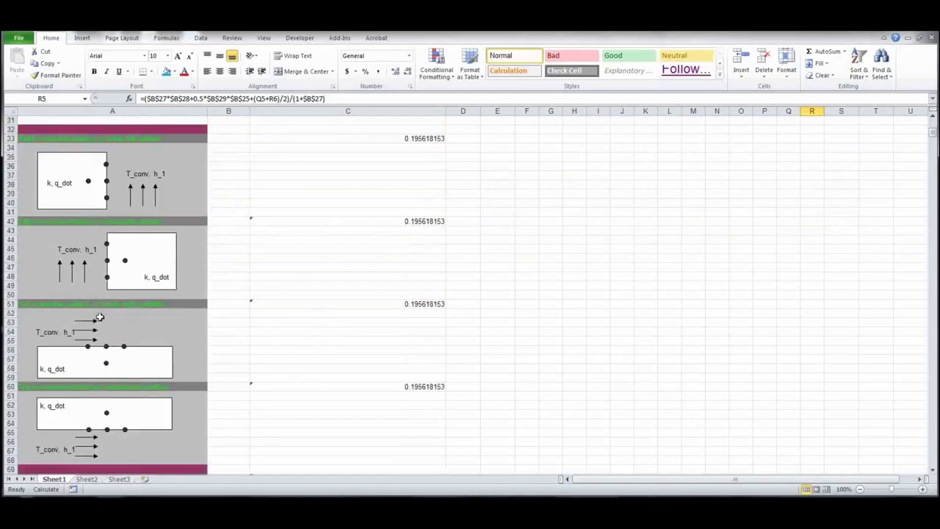
left_click(415, 303)
key("ctrl+c")
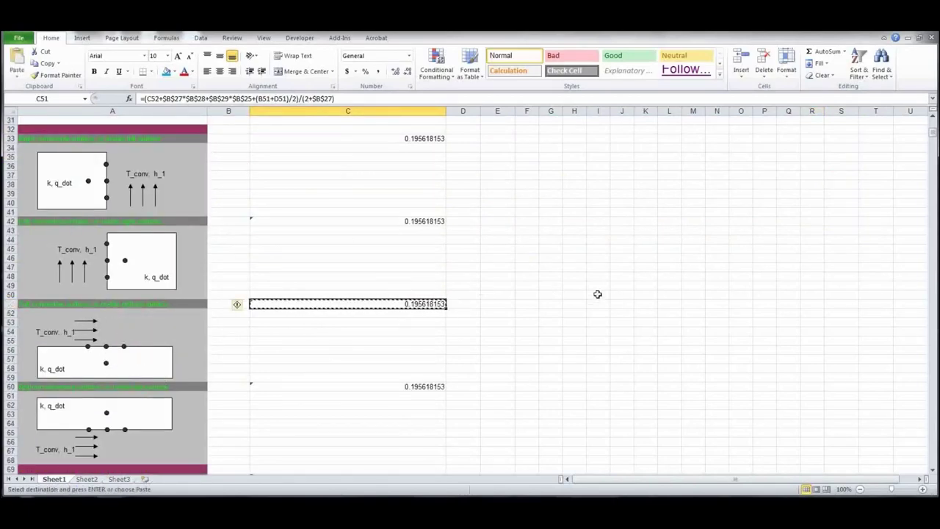
scroll(597, 294, "up", 10)
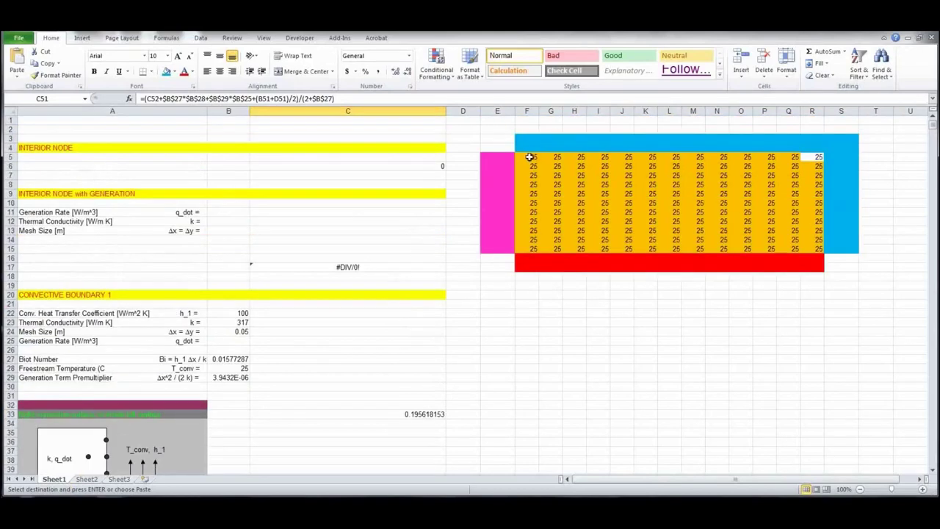
left_click_drag(529, 156, 791, 158)
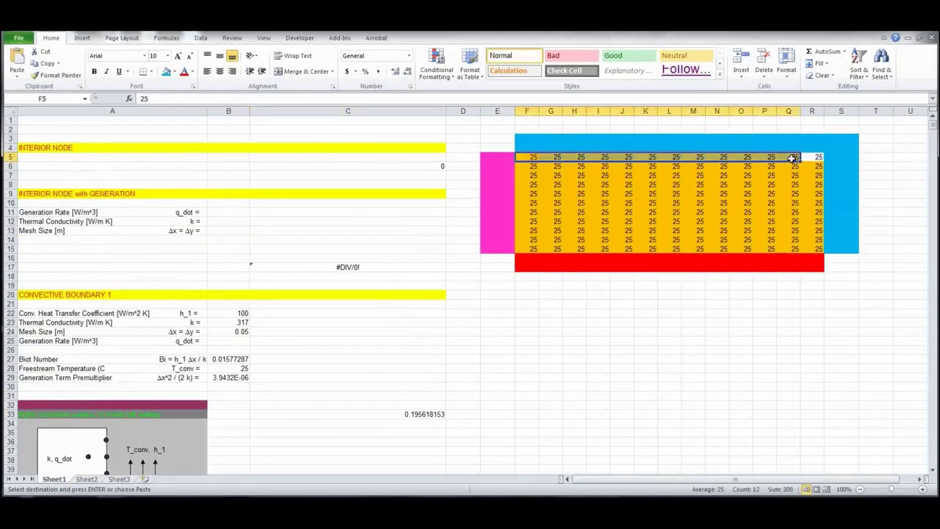
key("ctrl+v")
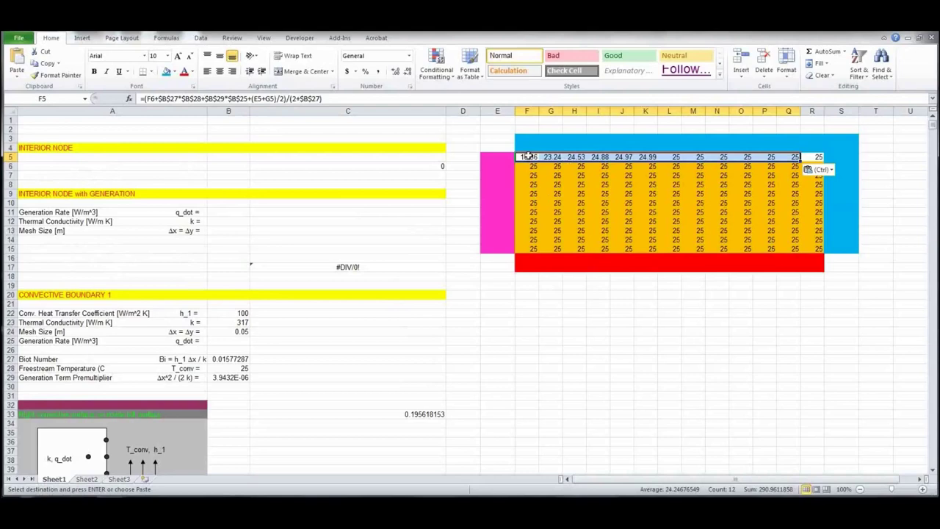
left_click(533, 340)
left_click(531, 157)
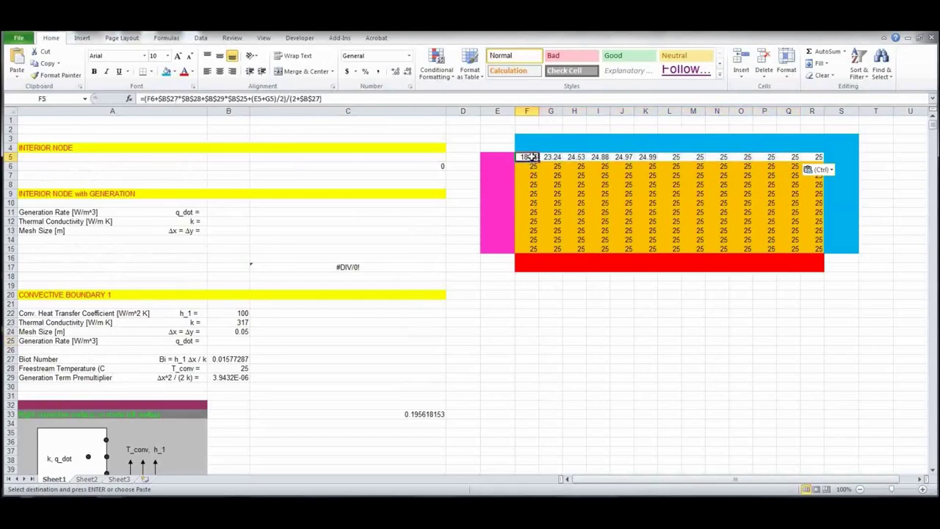
left_click(345, 98)
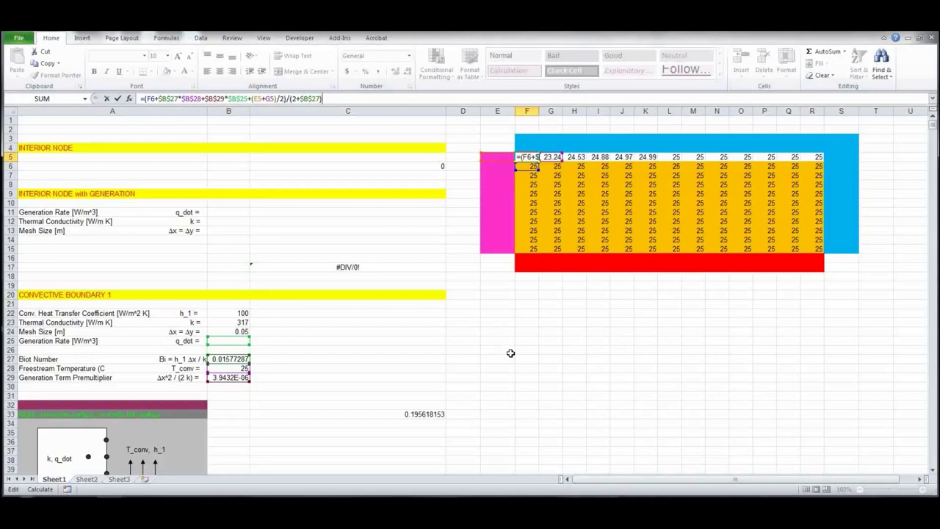
key("Escape")
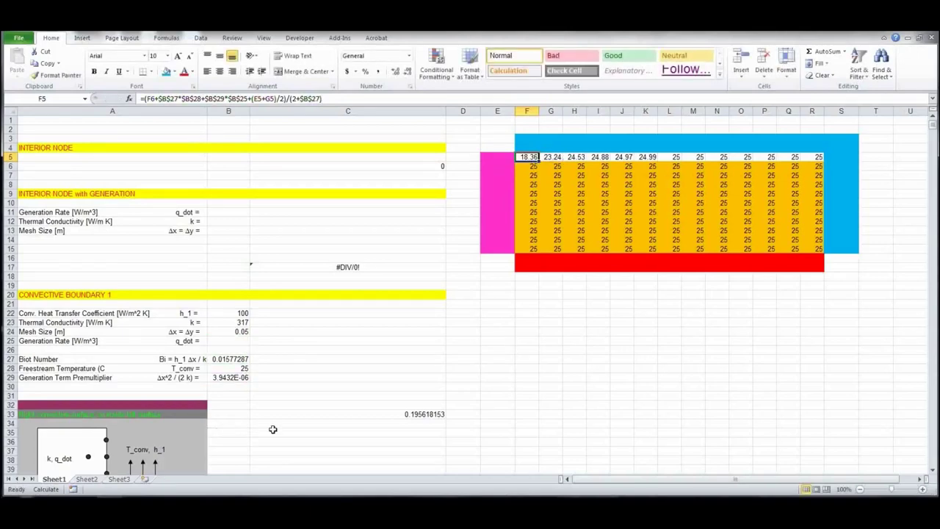
Paste the C79 corner formula into F5 and adjust its references to G5 and F6
scroll(275, 424, "down", 4)
scroll(275, 425, "down", 14)
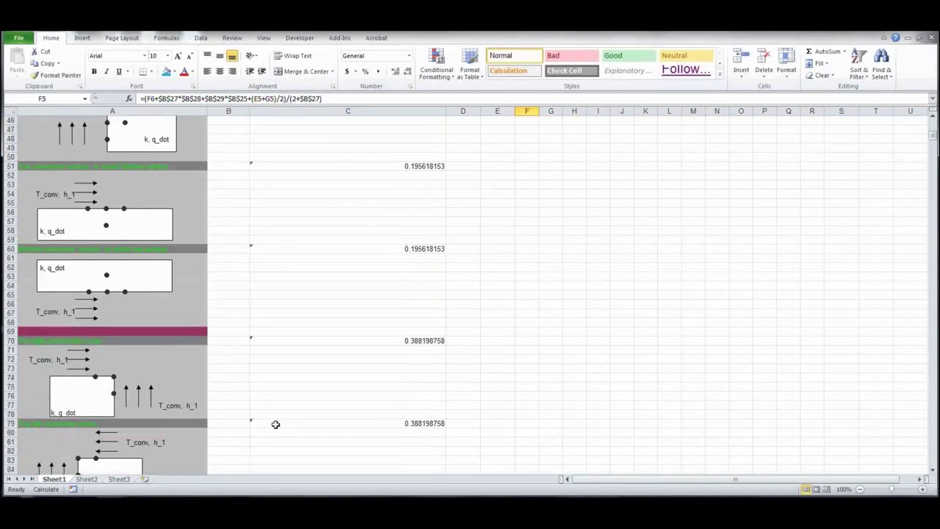
scroll(275, 424, "down", 1)
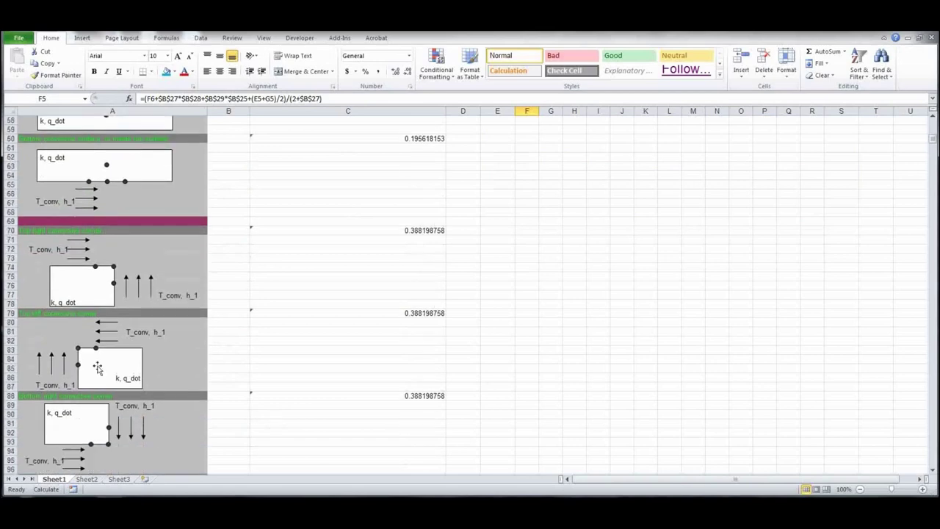
left_click(408, 313)
key("ctrl+c")
scroll(595, 331, "up", 19)
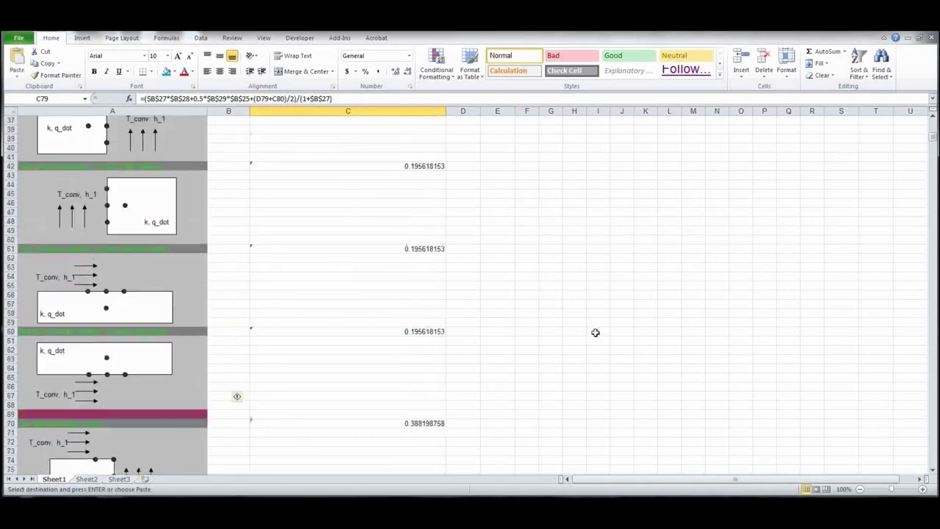
left_click(522, 157)
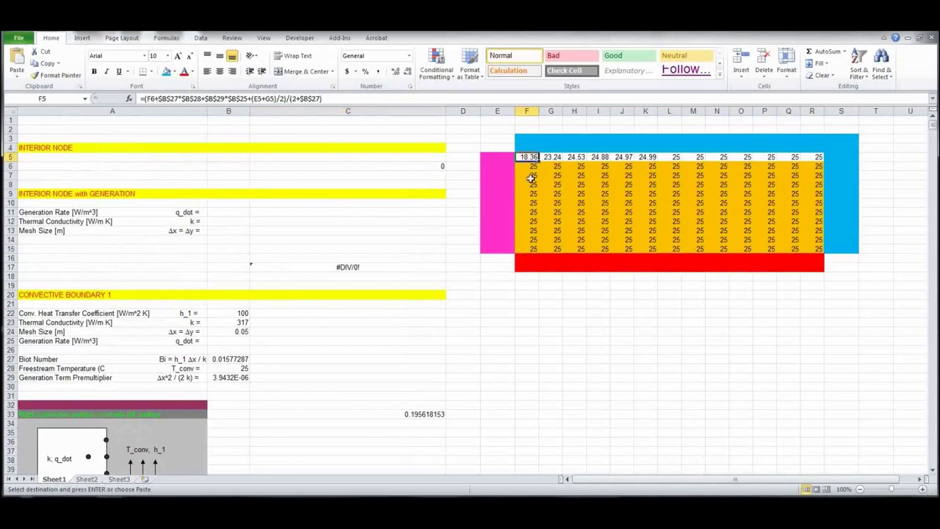
key("ctrl+v")
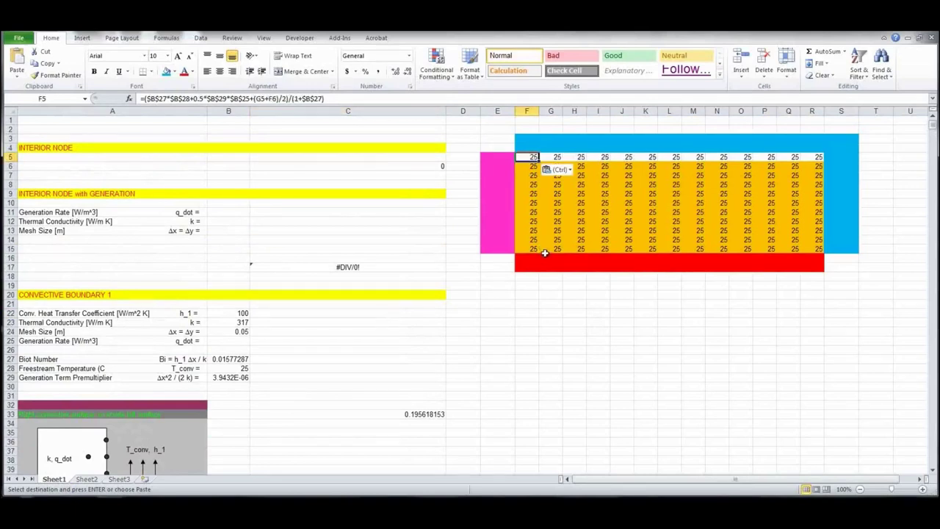
left_click(362, 99)
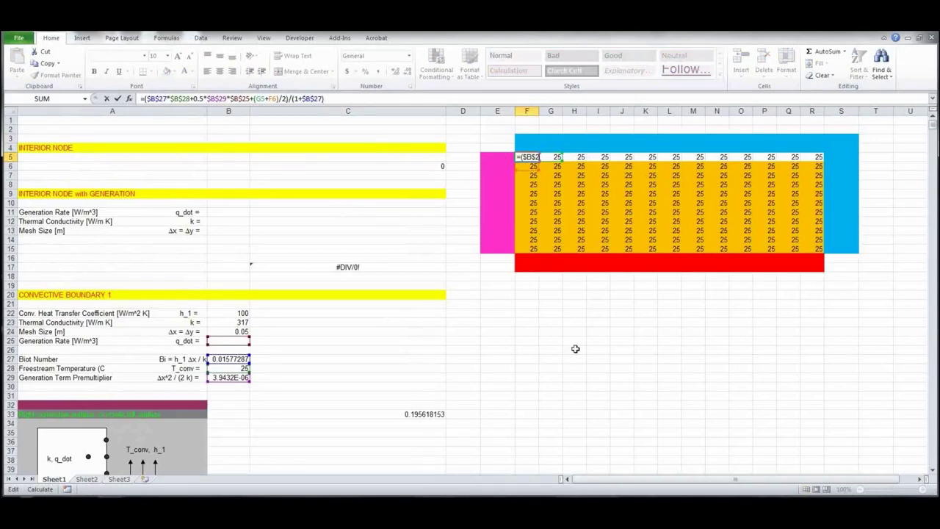
key("ctrl+Return")
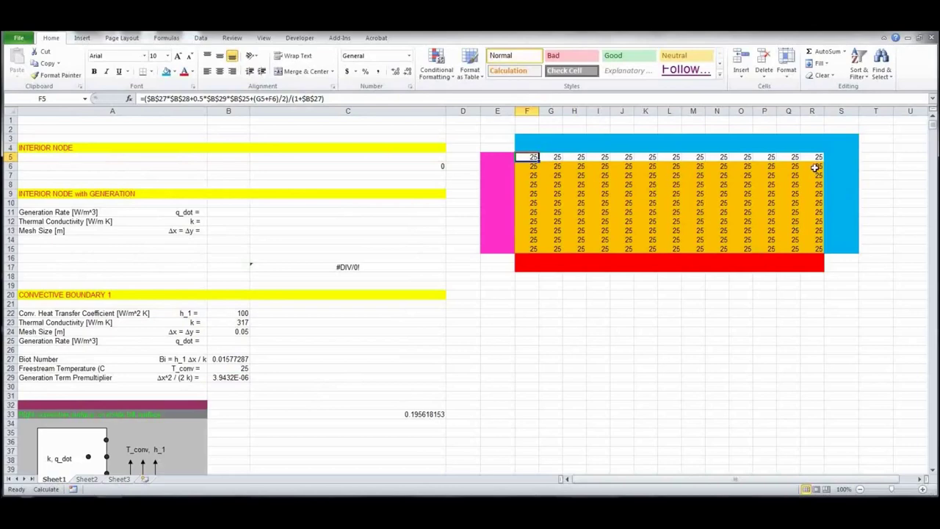
Fill right-edge cells R6:R14 with the convective boundary formula copied from C33
left_click_drag(815, 168, 815, 247)
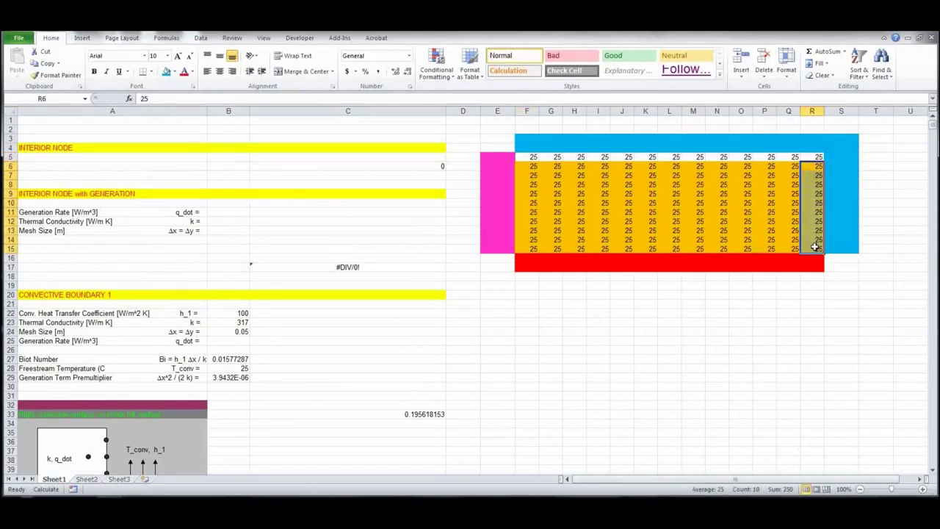
scroll(295, 396, "down", 4)
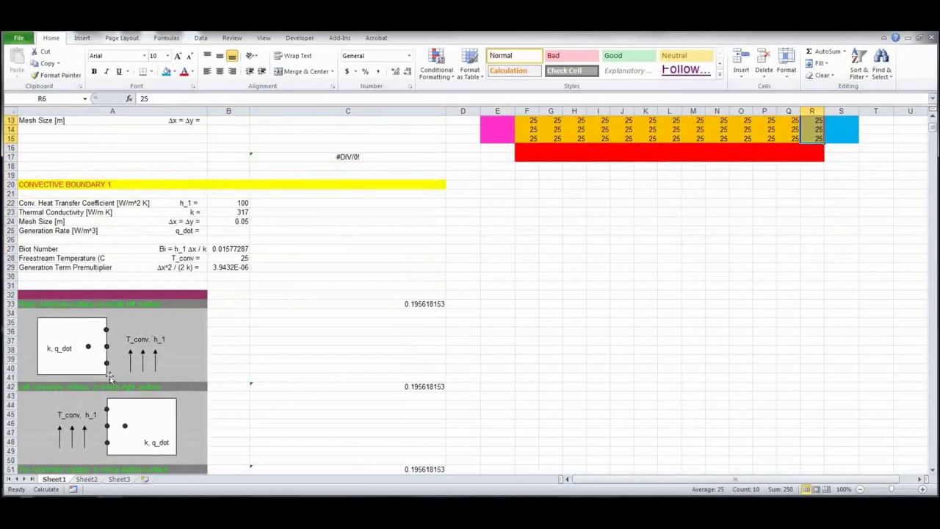
scroll(591, 284, "up", 2)
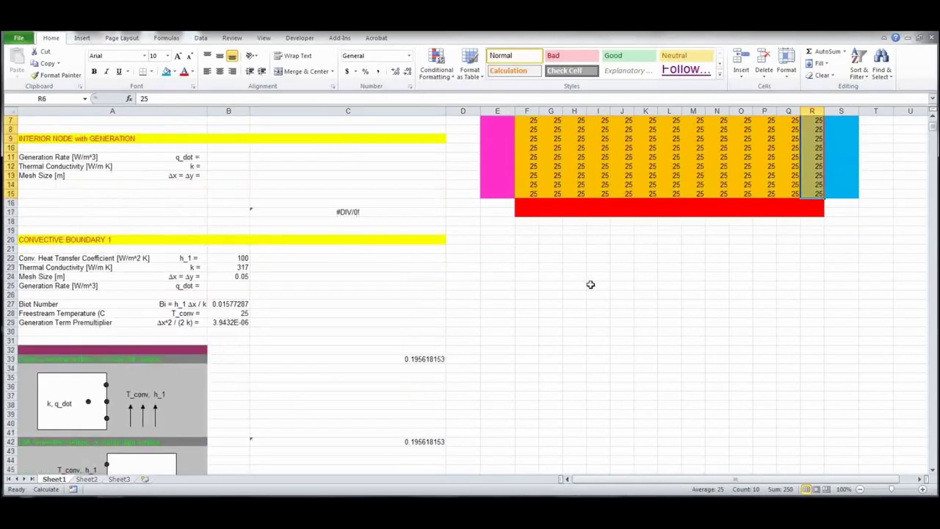
scroll(591, 284, "up", 1)
scroll(638, 311, "down", 3)
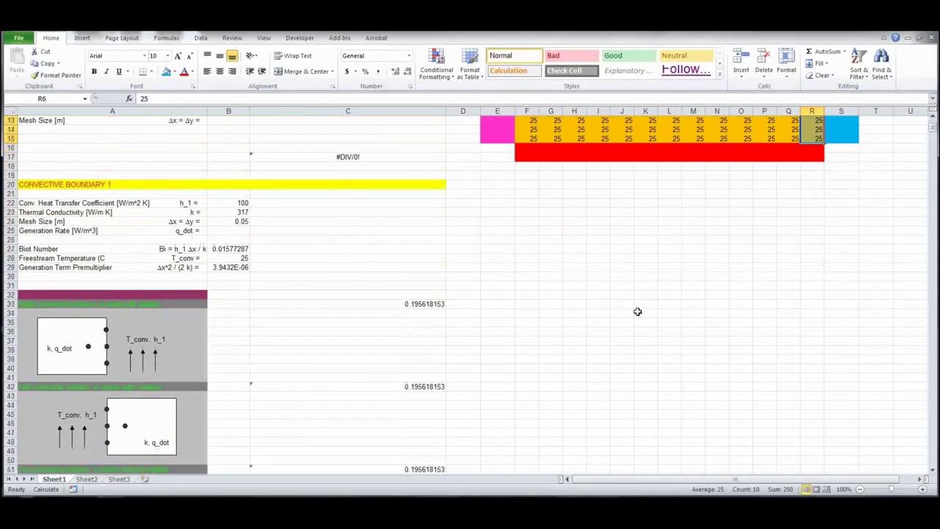
left_click(403, 305)
key("ctrl+c")
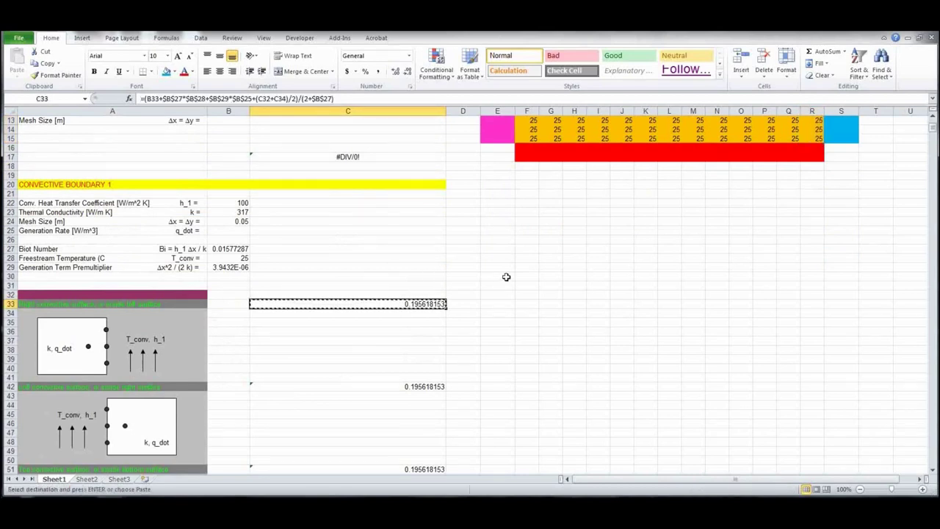
scroll(781, 269, "up", 4)
left_click_drag(817, 166, 817, 234)
key("ctrl+v")
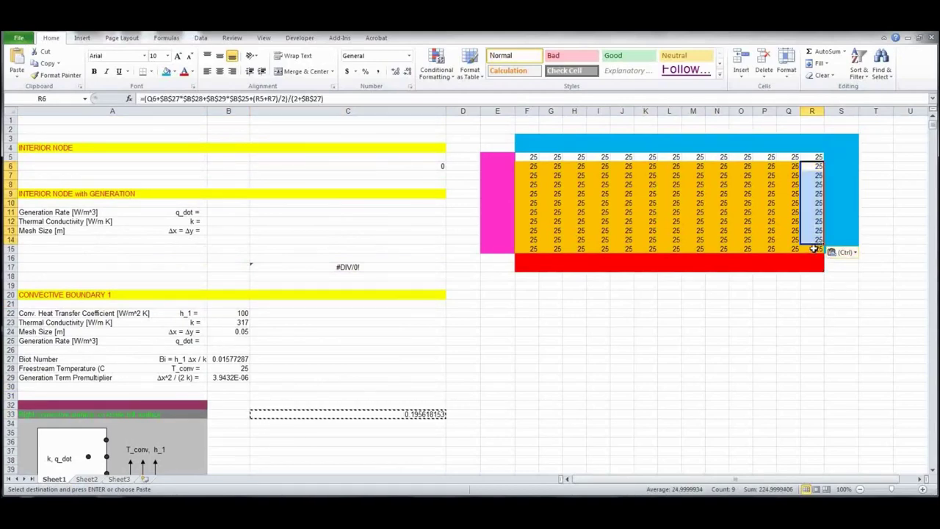
Paste the convective corner-node formula from C88 into bottom-right corner cell R15
scroll(285, 422, "down", 3)
scroll(285, 422, "down", 16)
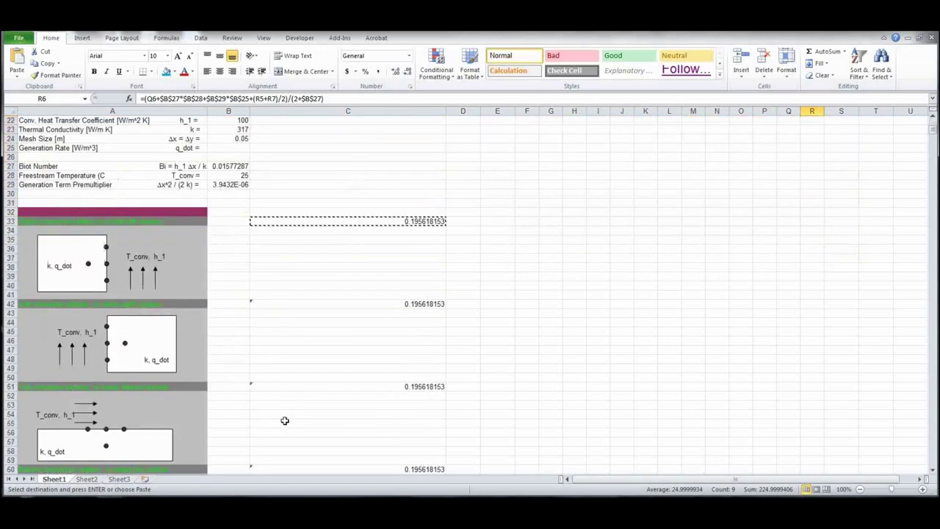
scroll(285, 418, "down", 3)
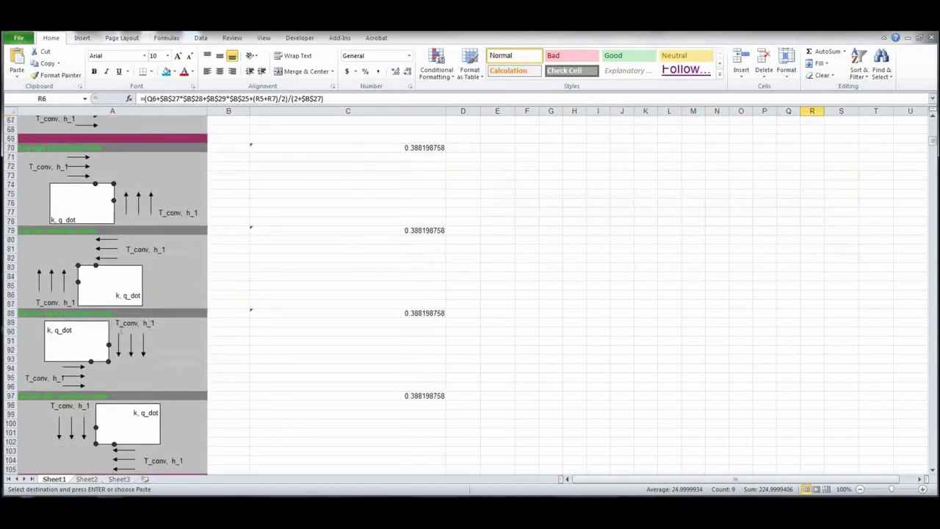
left_click(424, 310)
key("ctrl+v")
scroll(711, 364, "up", 20)
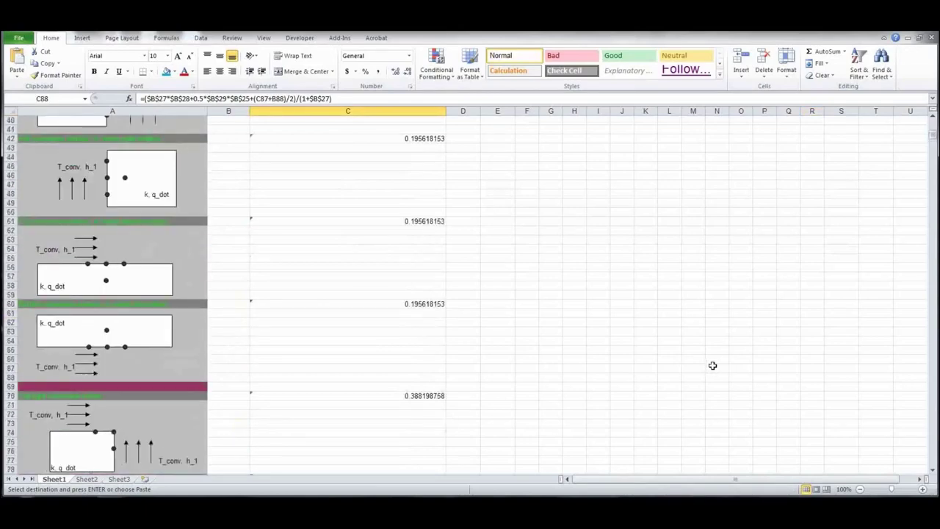
left_click(815, 250)
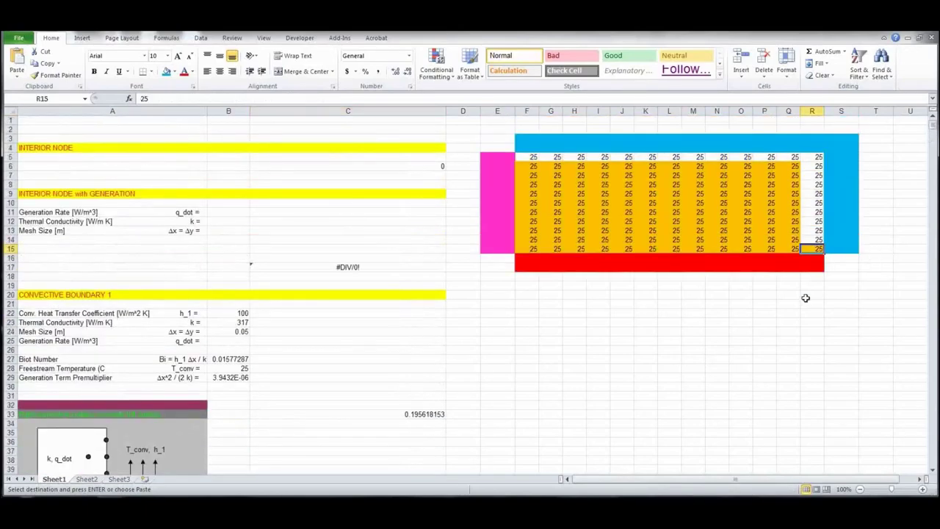
key("ctrl+v")
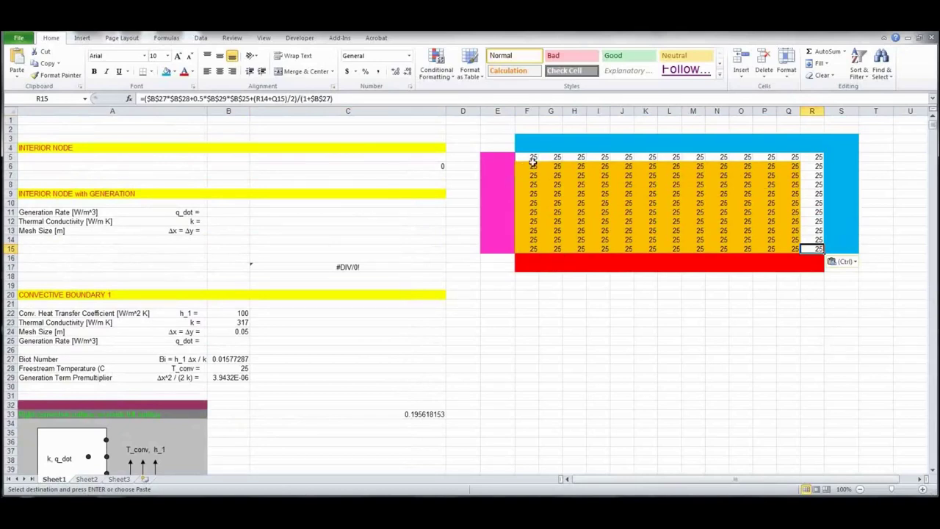
left_click_drag(529, 166, 529, 250)
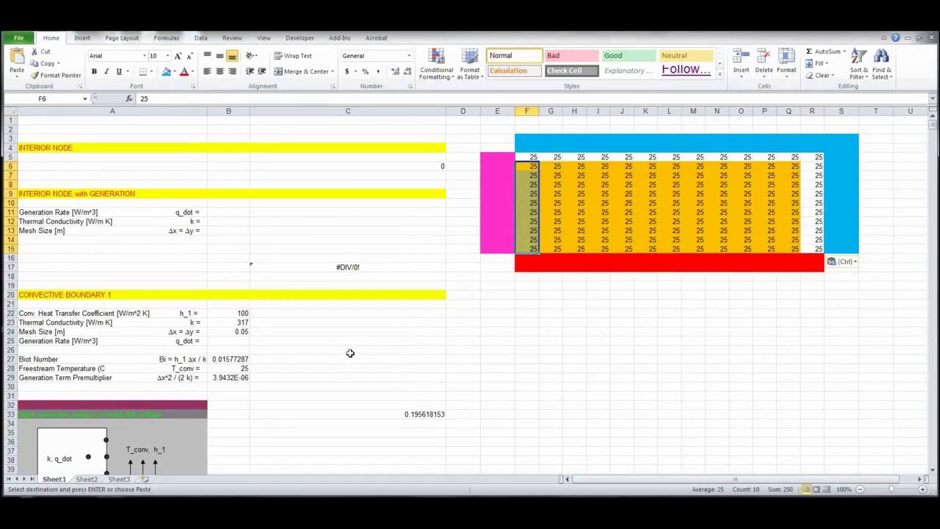
Enter Insulated Boundary conductivity 317 and mesh size 0.05, then copy C288's insulated-edge formula
scroll(350, 353, "down", 19)
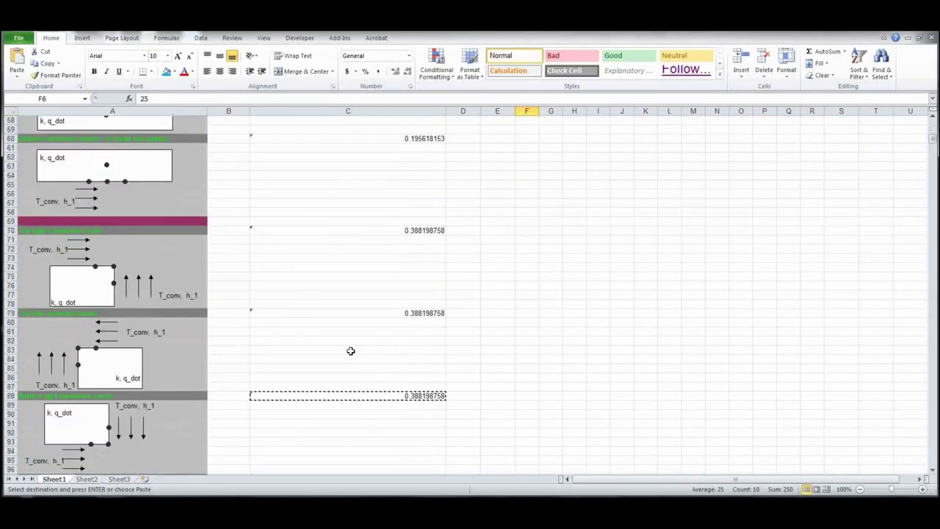
scroll(350, 351, "down", 20)
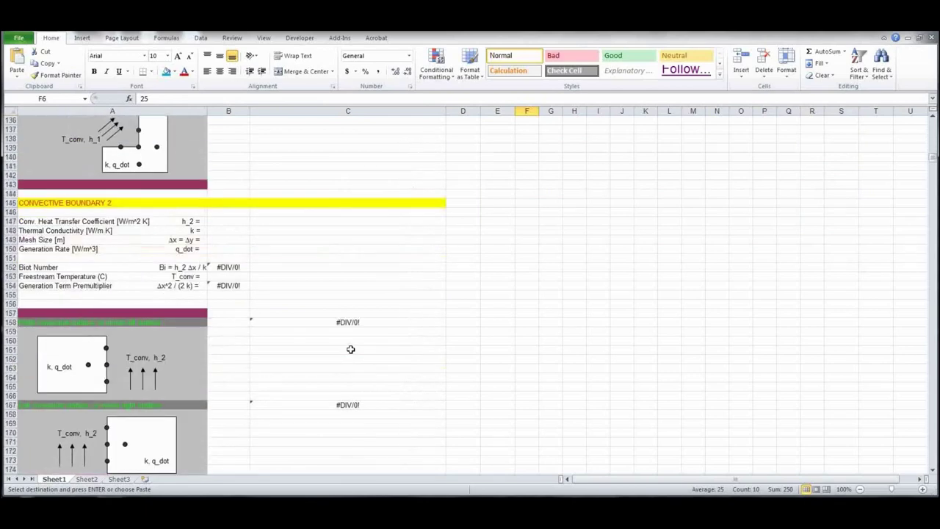
scroll(350, 349, "down", 20)
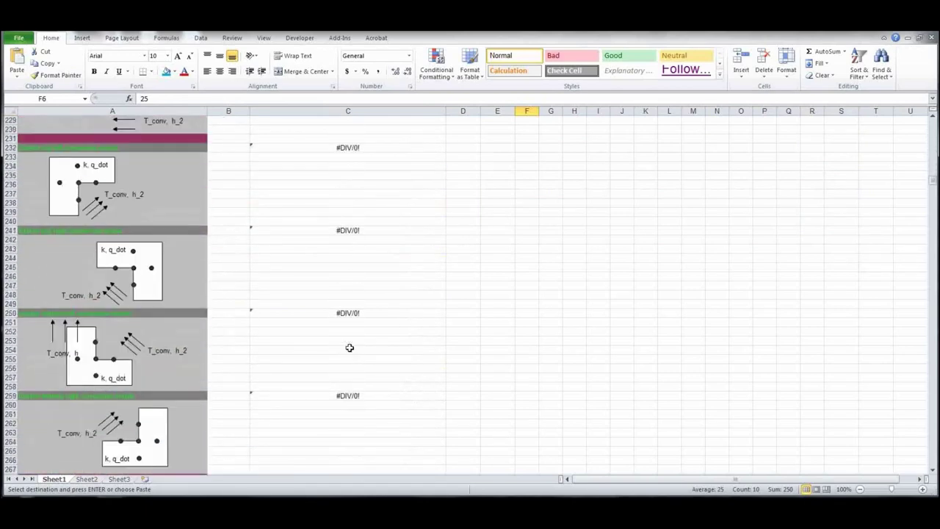
scroll(350, 347, "down", 12)
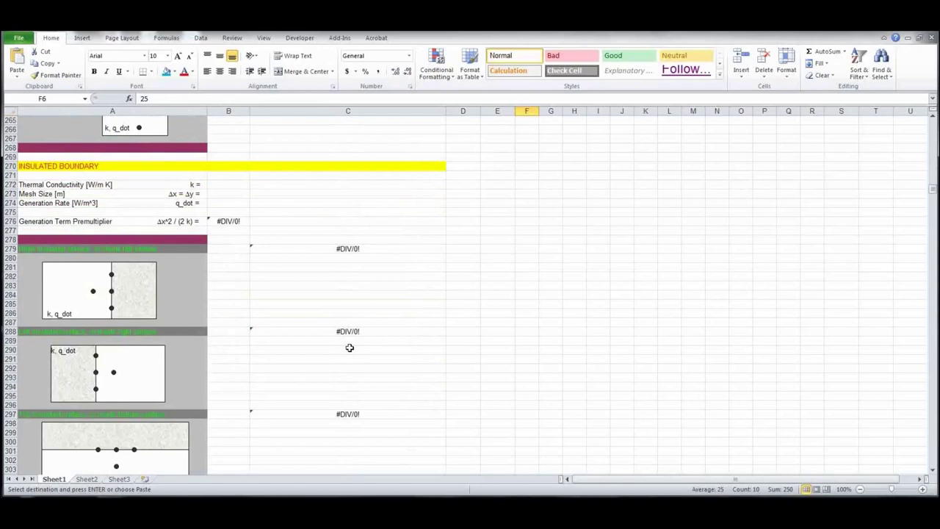
scroll(350, 347, "down", 2)
scroll(350, 345, "up", 3)
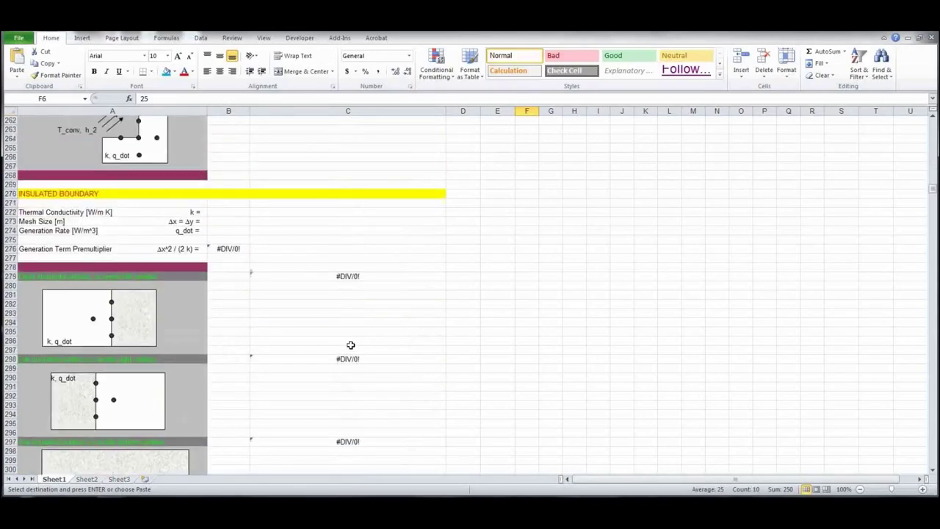
left_click(234, 212)
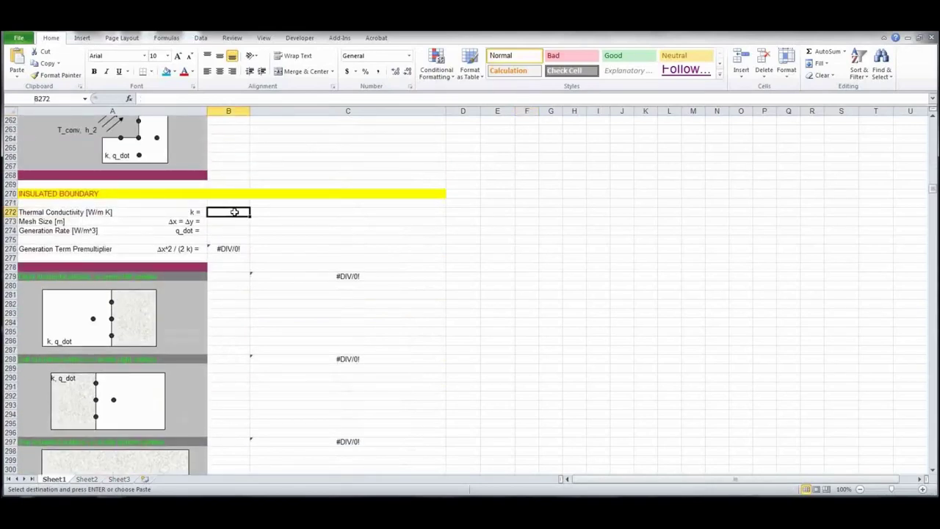
type("3")
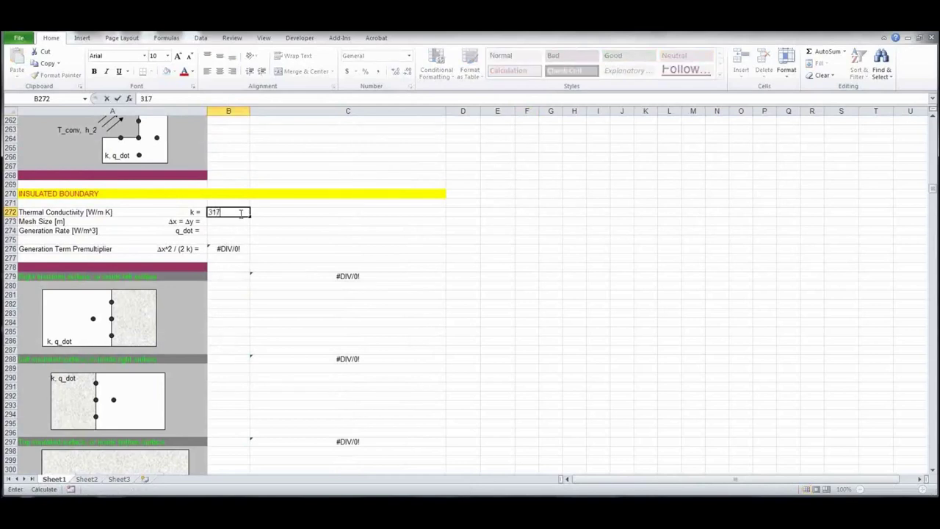
type("17")
key("Return")
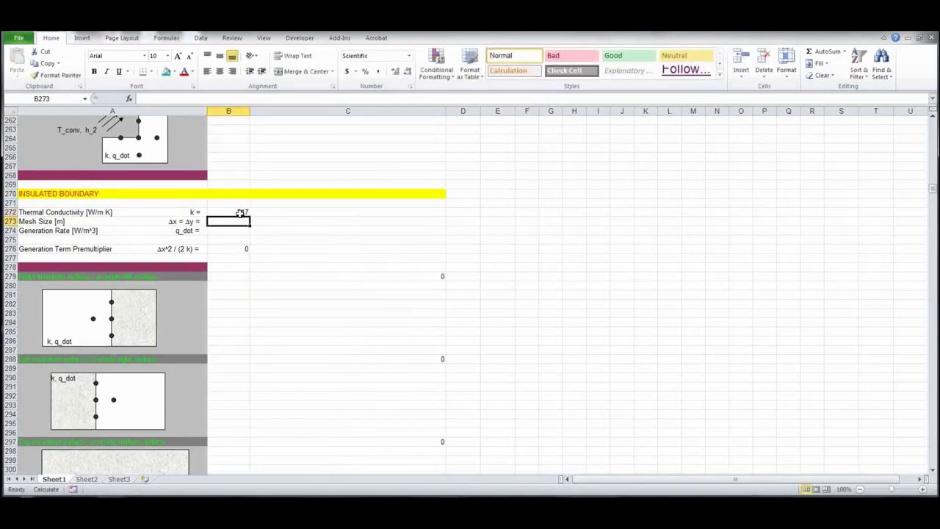
type(".")
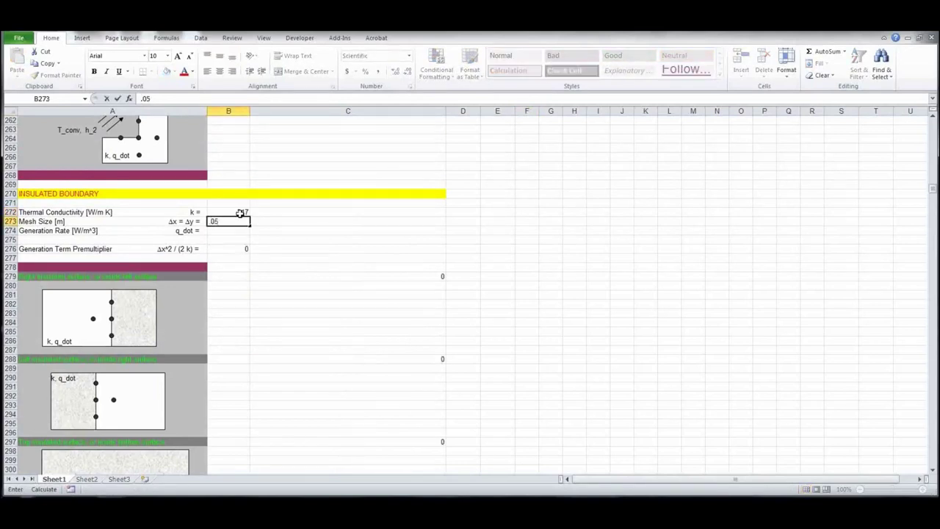
type("05")
key("Return")
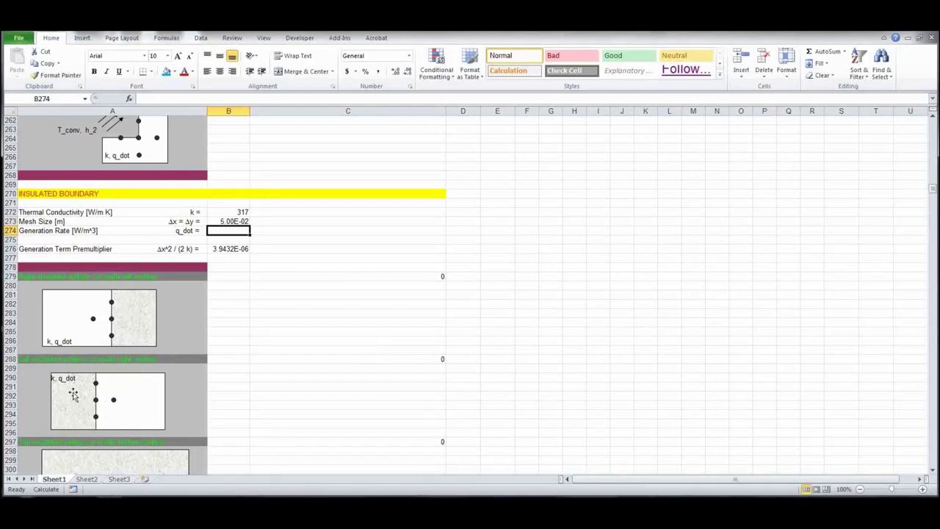
left_click(400, 357)
key("ctrl+c")
Paste the insulated-edge formula from C288 into left-edge cells F6:F14
scroll(570, 354, "up", 18)
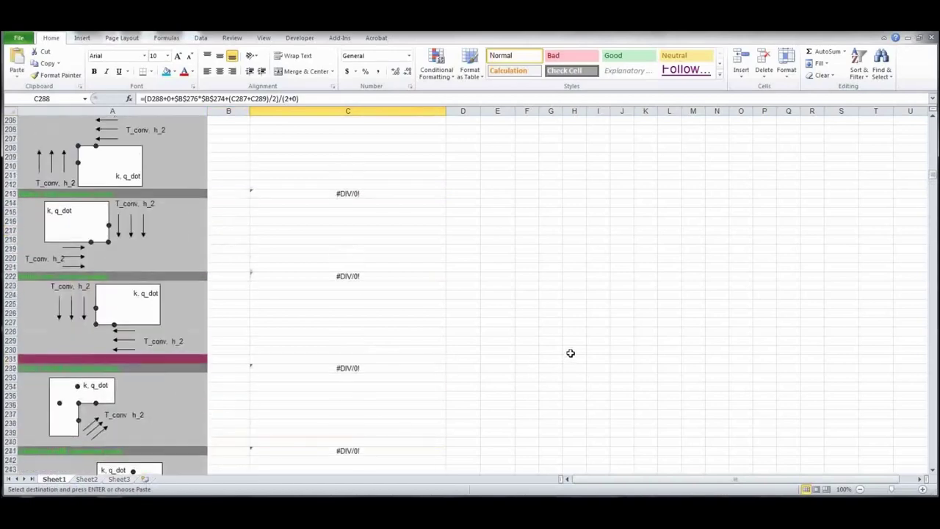
scroll(570, 353, "up", 20)
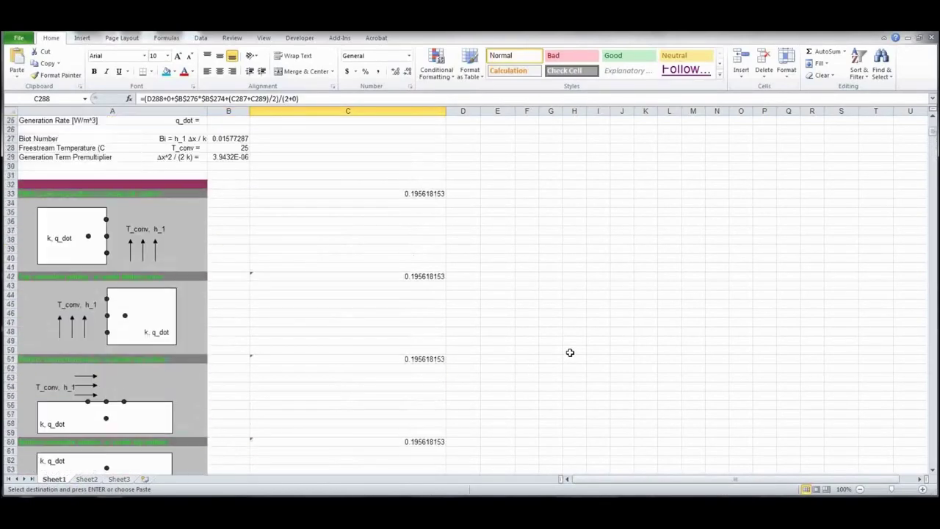
scroll(570, 353, "up", 8)
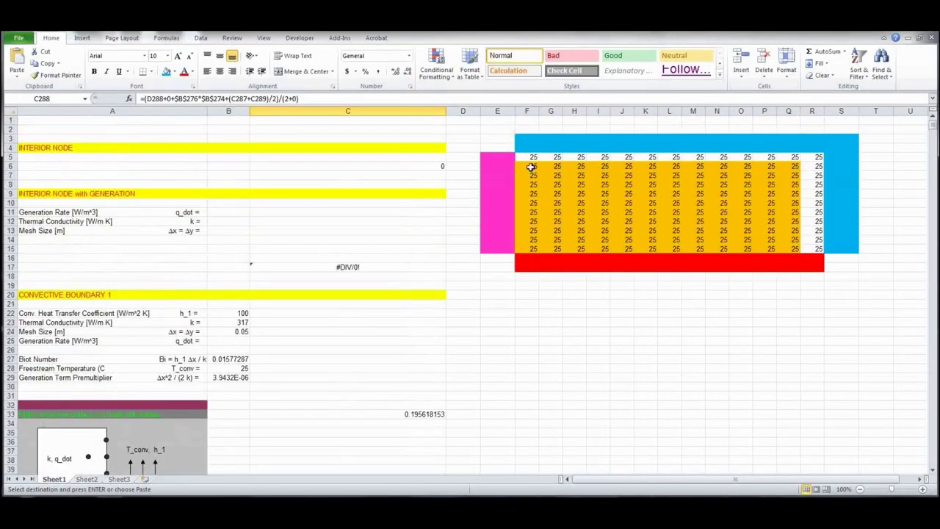
left_click_drag(530, 167, 528, 235)
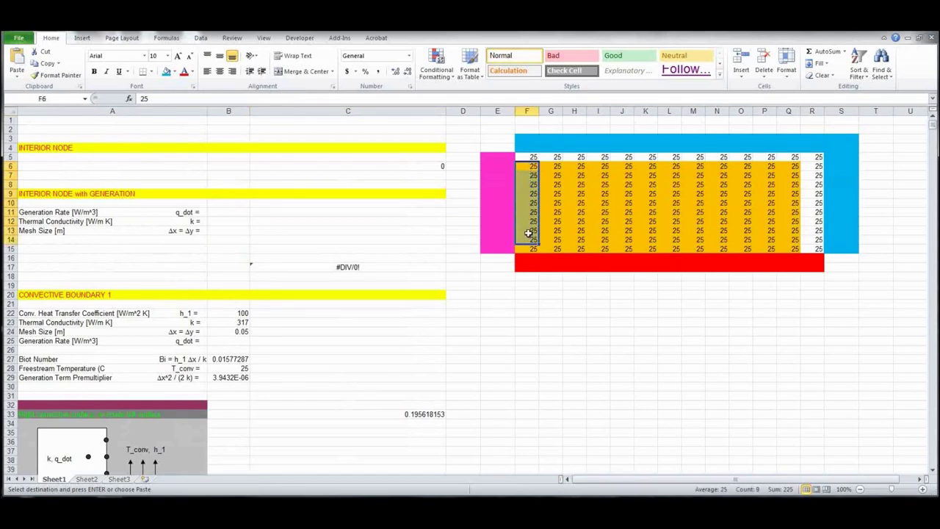
key("ctrl+v")
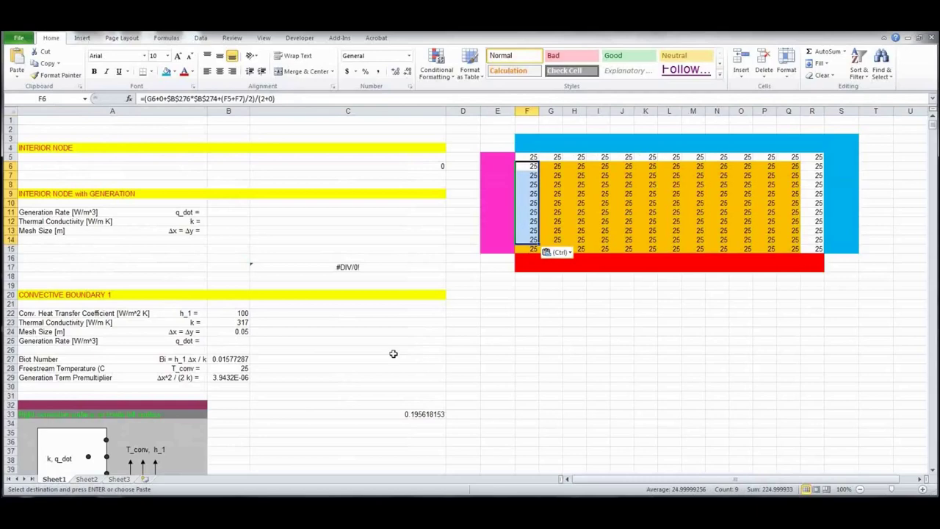
Put the insulated corner-node formula from C343 into bottom-left corner cell F15
scroll(287, 410, "down", 20)
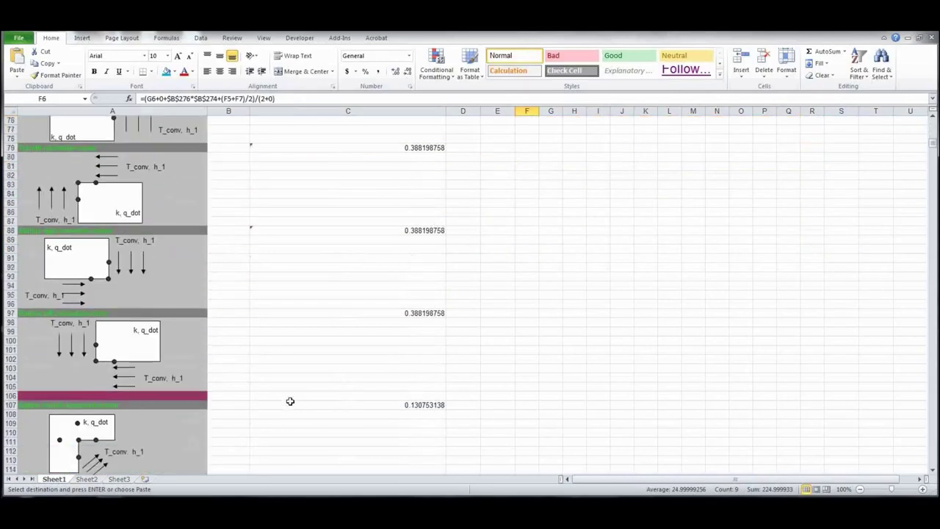
scroll(290, 401, "down", 20)
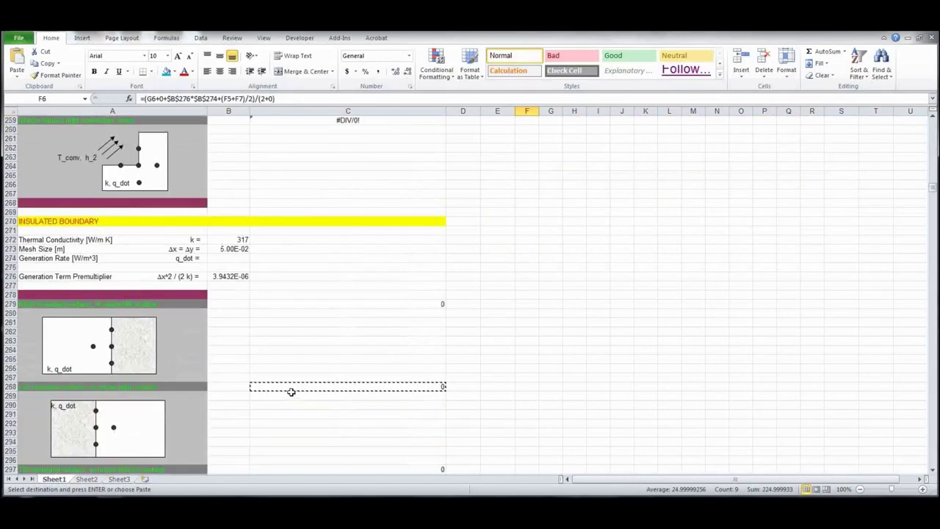
scroll(291, 392, "down", 13)
scroll(291, 388, "down", 4)
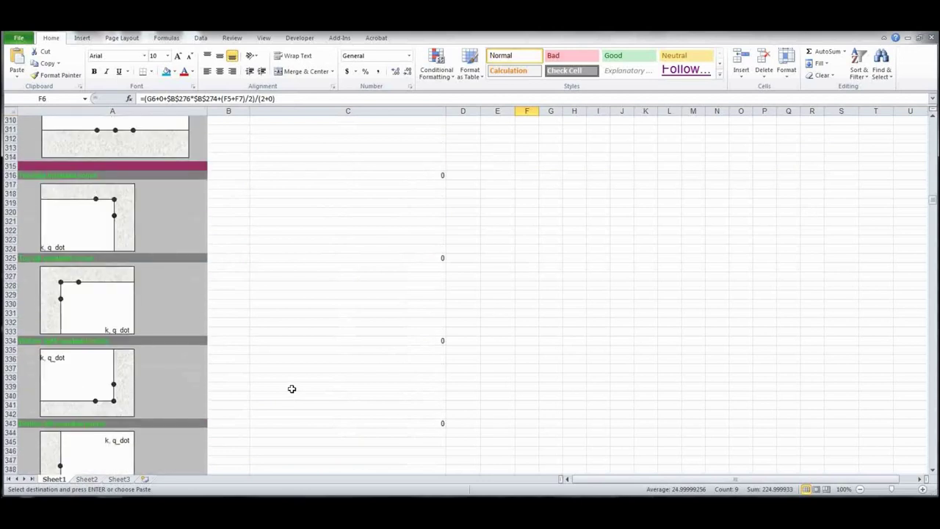
scroll(291, 388, "down", 4)
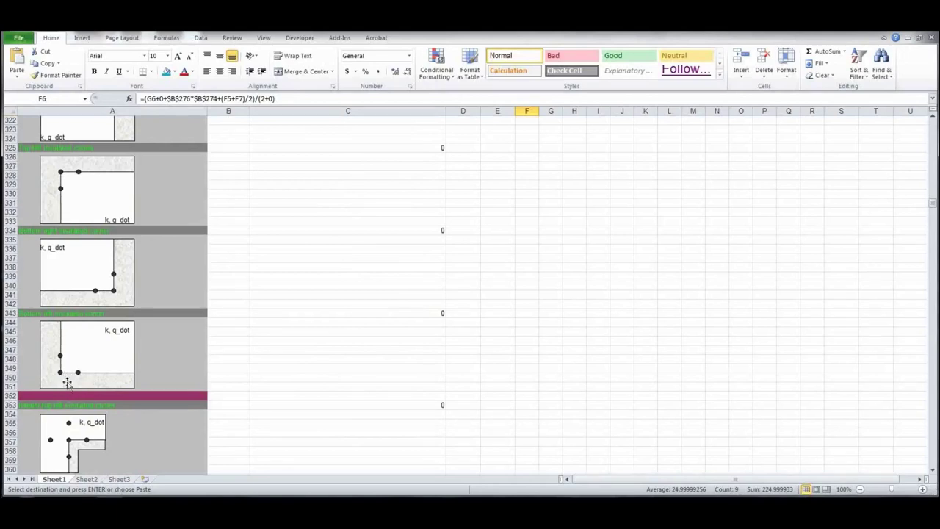
left_click(390, 312)
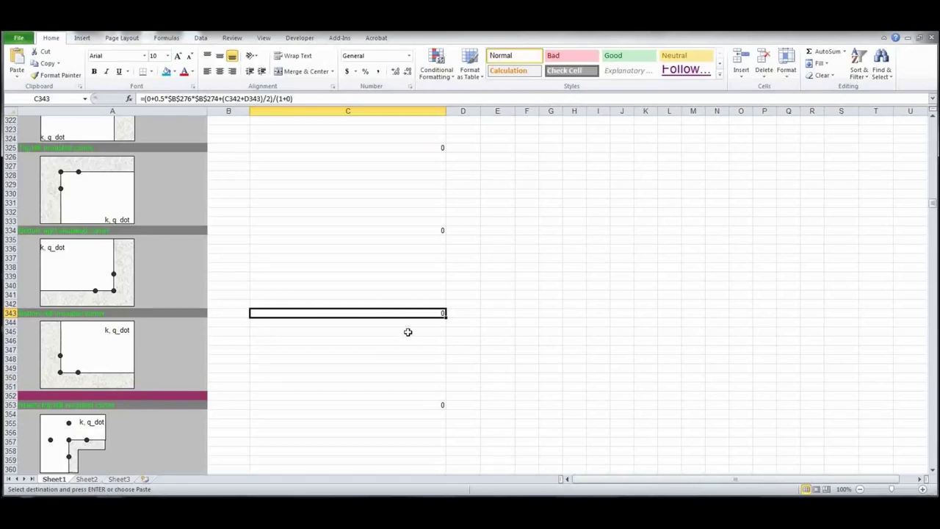
scroll(650, 305, "up", 20)
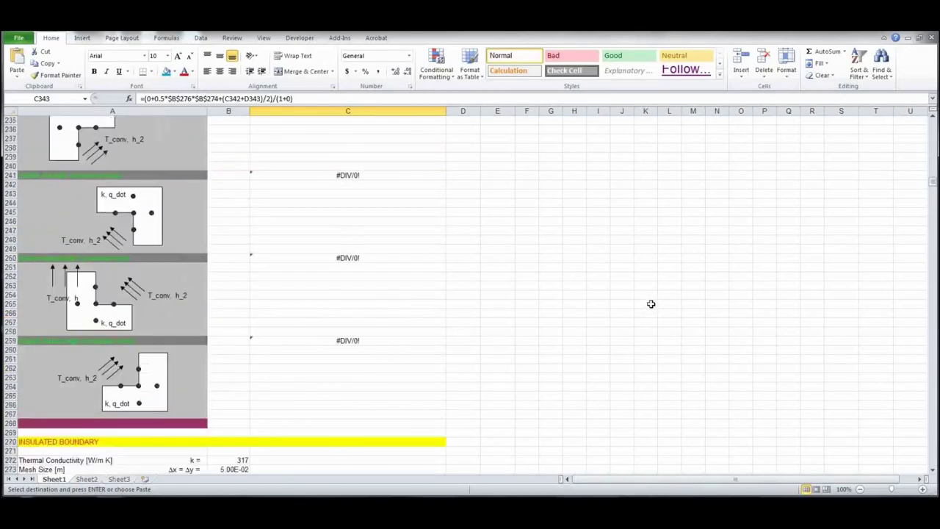
scroll(650, 303, "up", 20)
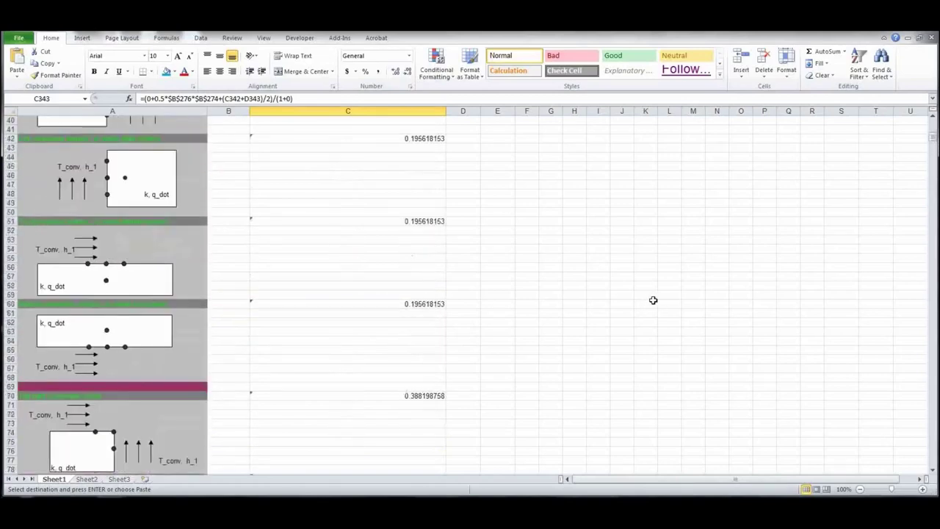
scroll(652, 299, "up", 13)
left_click(525, 248)
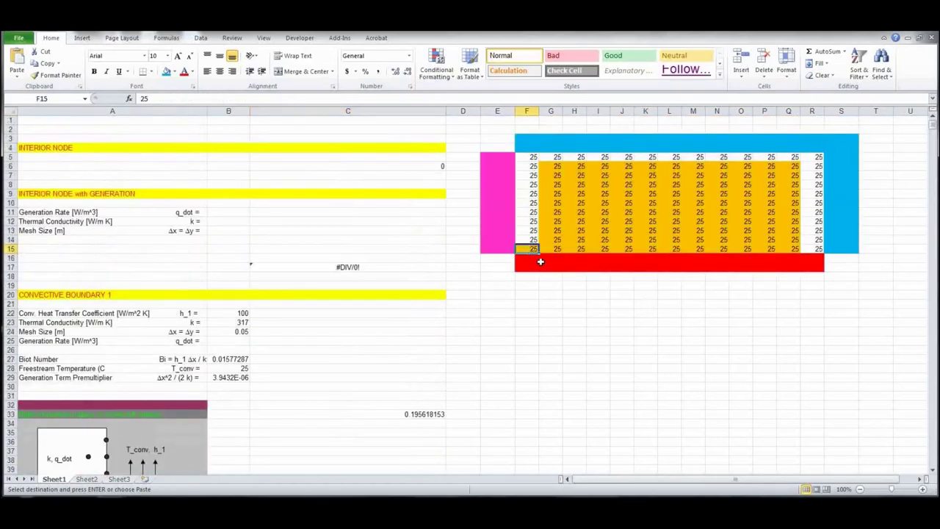
type("=(0+0.5*$B$276*$B$274+(F14+G15)/2)/(1+0)")
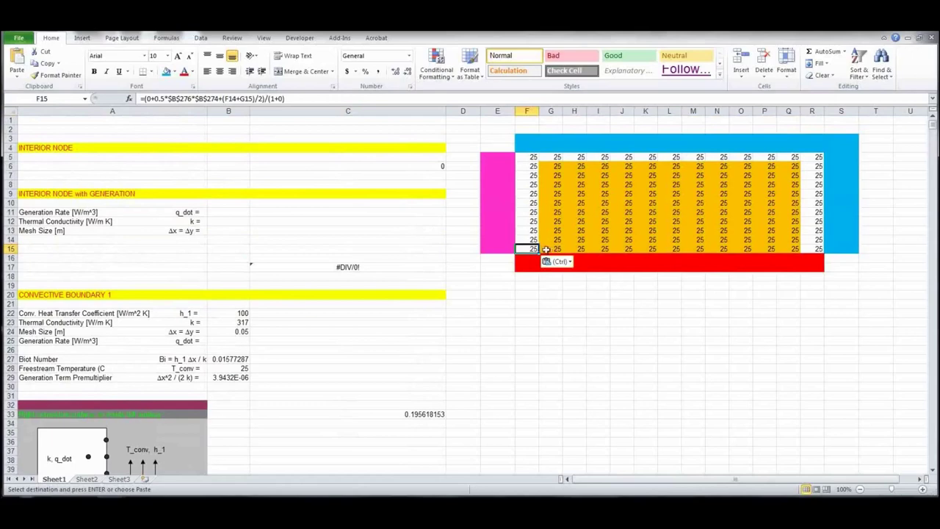
left_click_drag(553, 249, 795, 250)
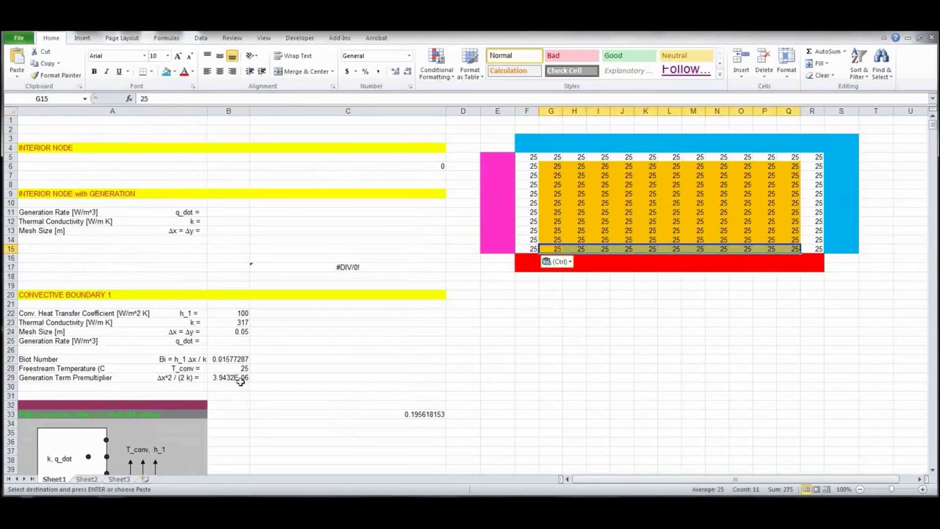
Enter heat flux 100, conductivity 317 and mesh size 0.05 in the Constant Heat Flux Boundary inputs
scroll(312, 367, "down", 20)
scroll(312, 364, "down", 20)
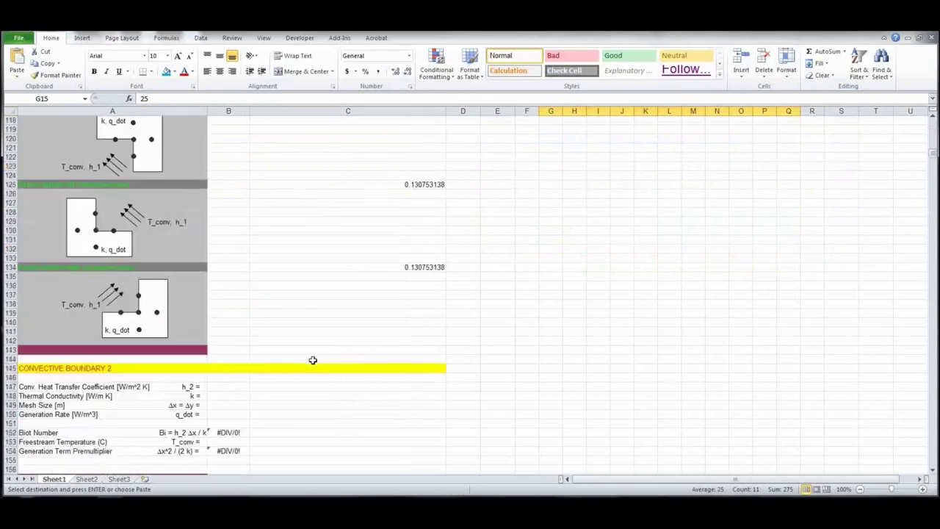
scroll(311, 358, "down", 20)
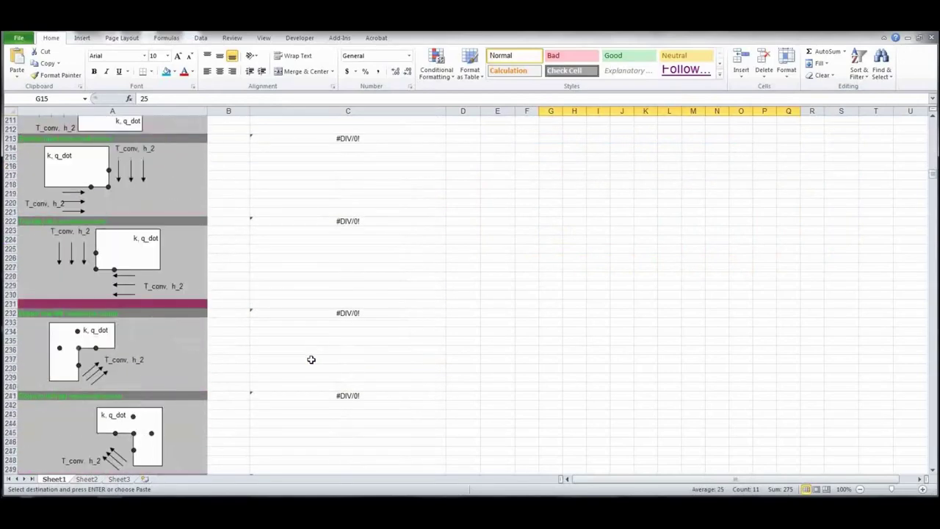
scroll(311, 358, "down", 20)
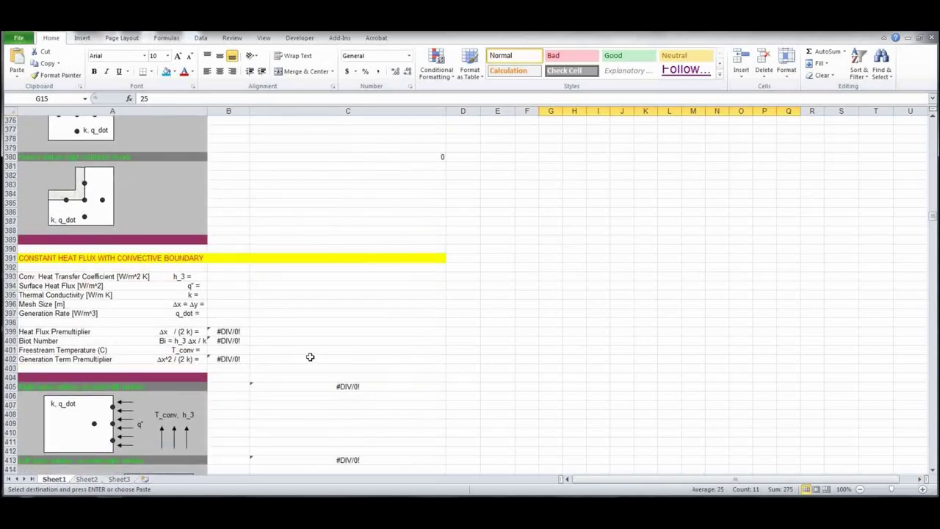
scroll(310, 357, "down", 20)
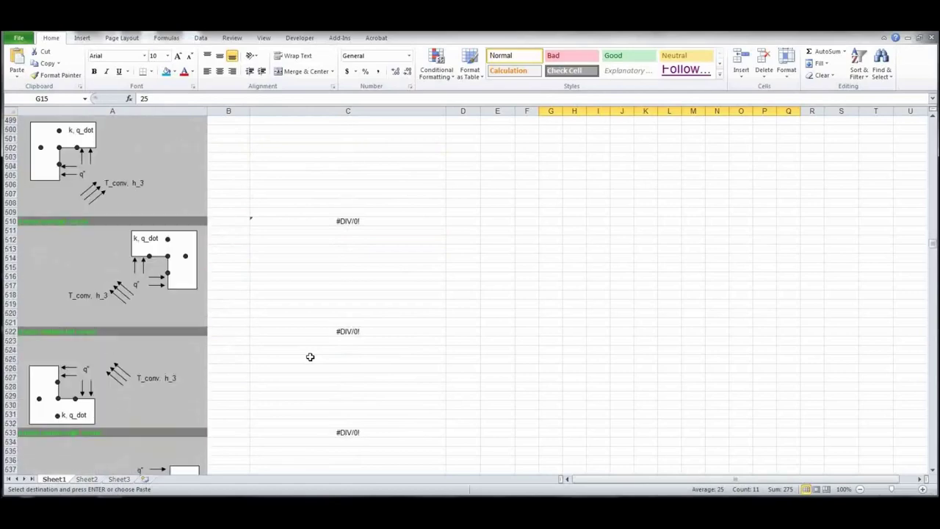
scroll(310, 357, "down", 10)
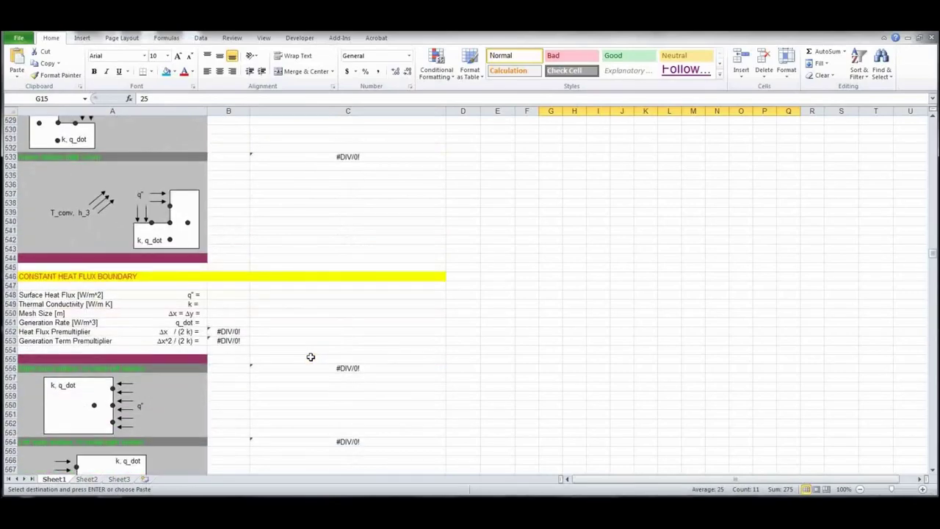
scroll(311, 357, "down", 2)
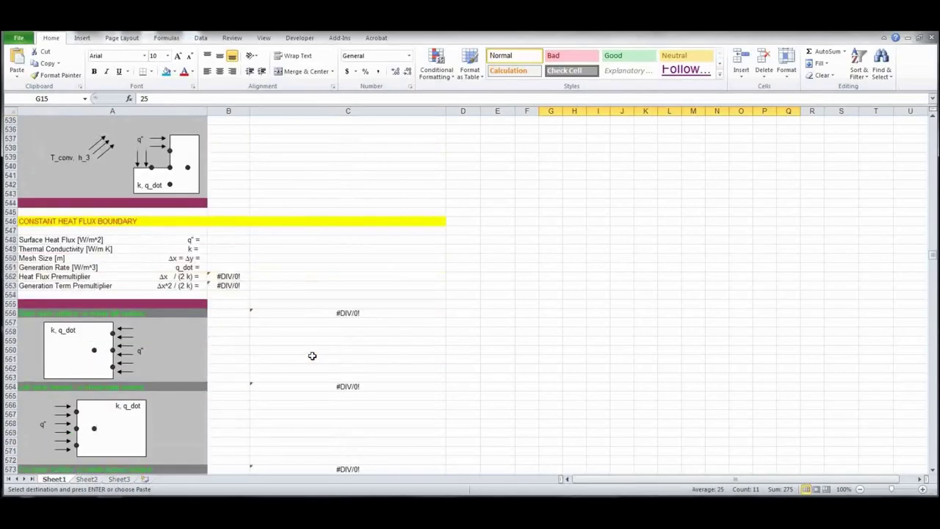
left_click(231, 240)
type("100")
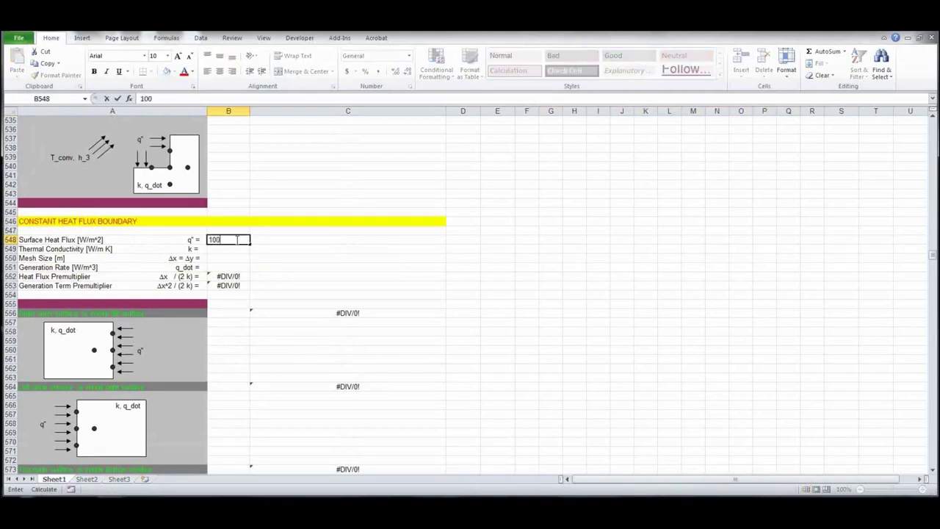
key("Return")
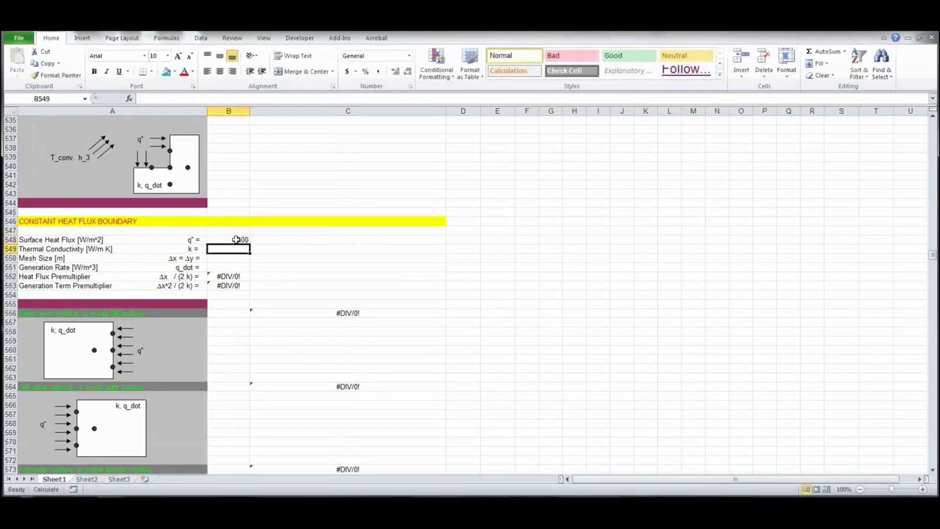
type("317")
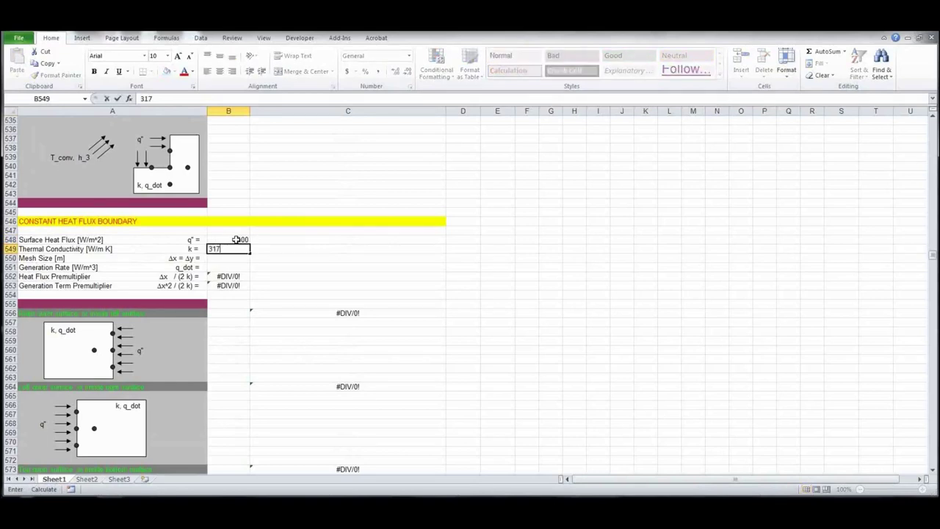
key("Return")
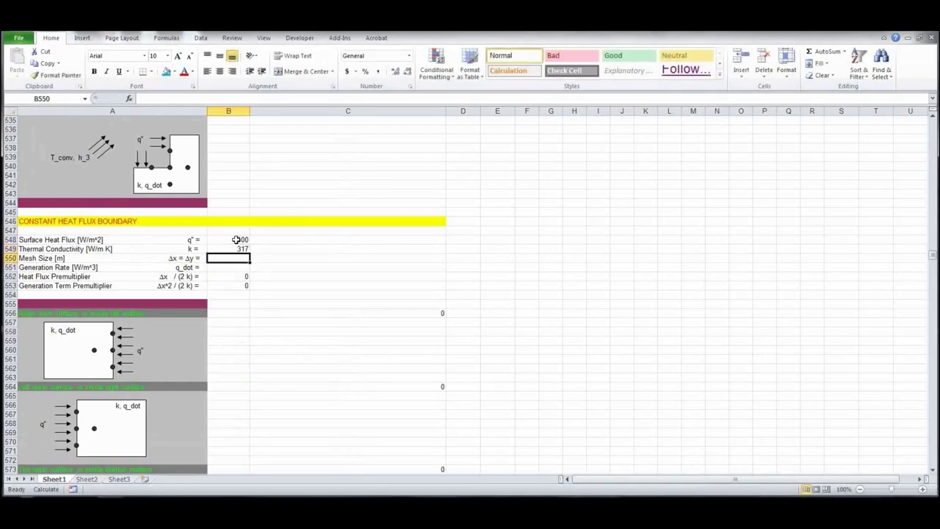
type("0.05")
key("Return")
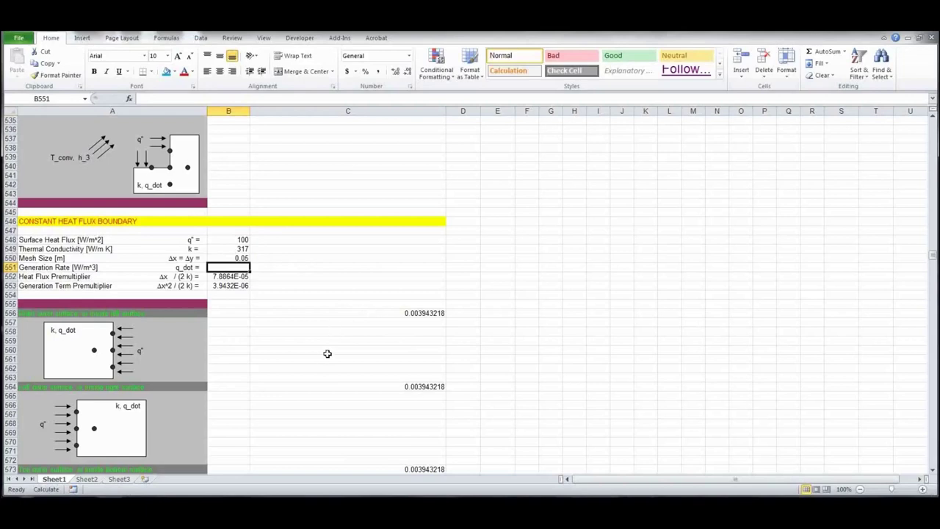
scroll(328, 354, "down", 8)
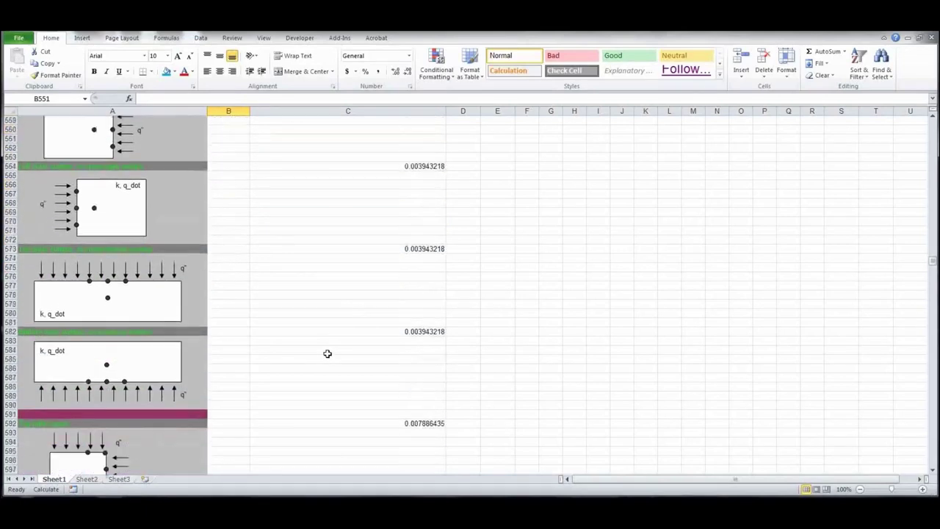
Paste C582's constant-heat-flux surface formula into bottom-row cells G15:Q15, each showing 25.01
scroll(327, 353, "down", 1)
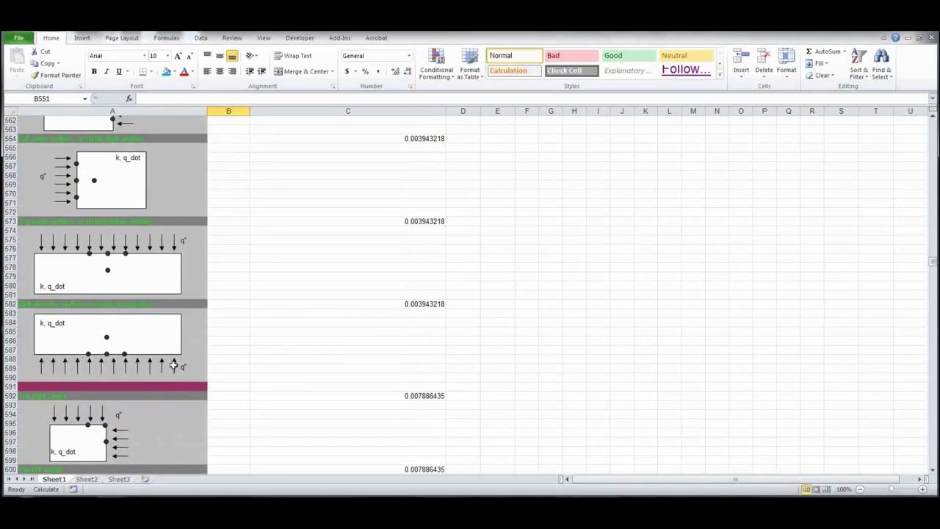
left_click(411, 304)
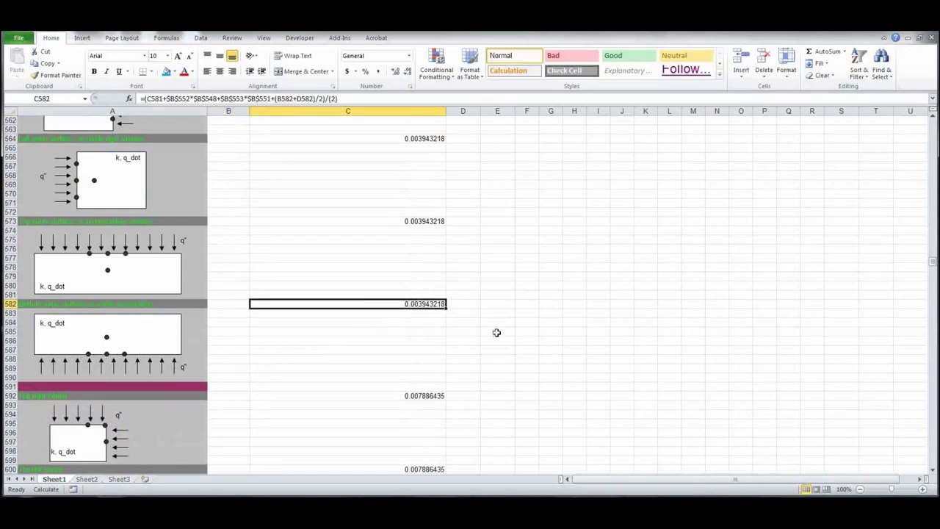
key("ctrl+c")
scroll(614, 339, "up", 20)
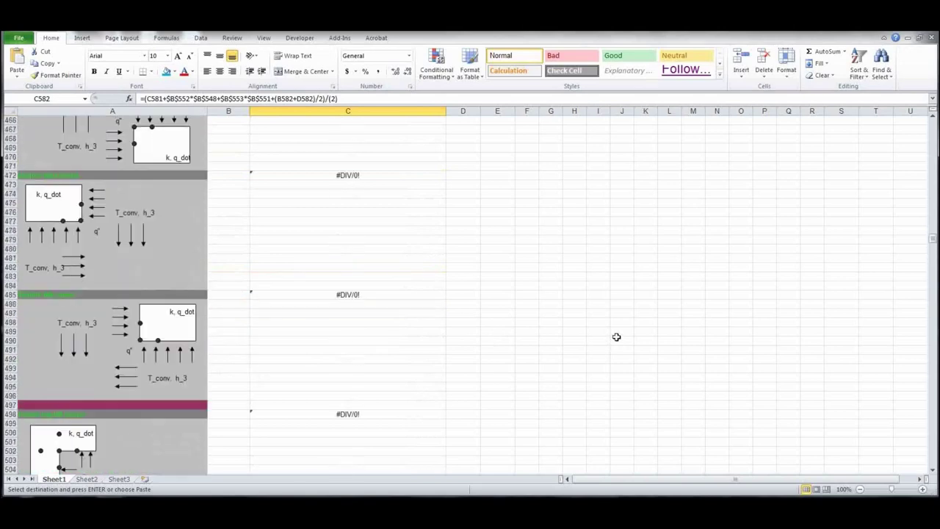
scroll(617, 336, "up", 20)
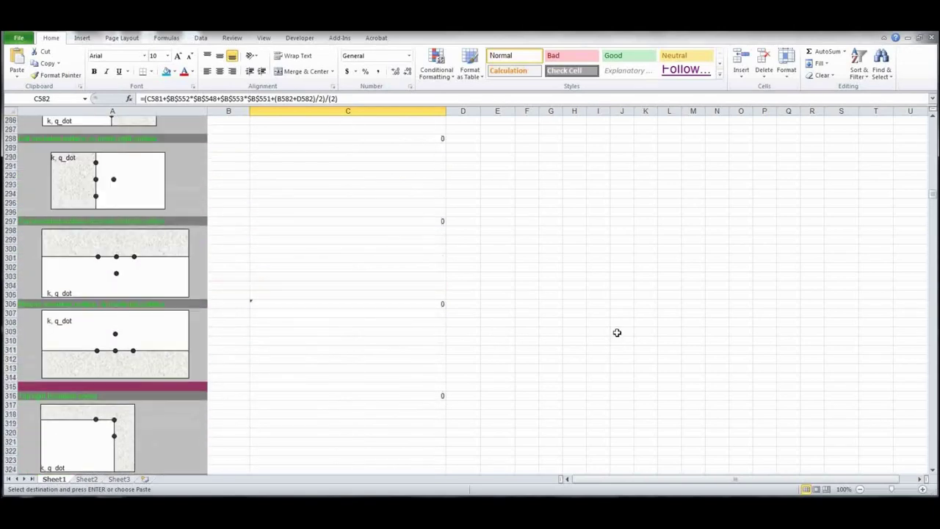
scroll(616, 331, "up", 20)
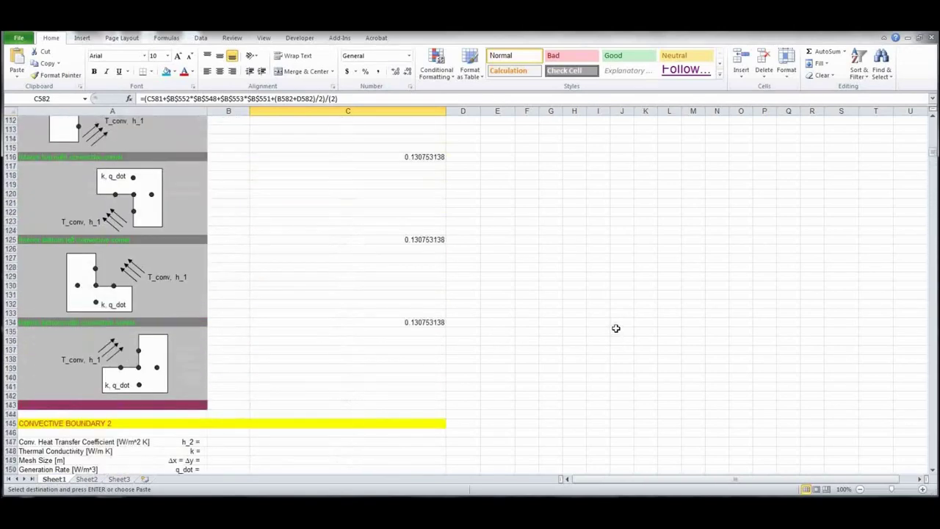
scroll(615, 325, "up", 18)
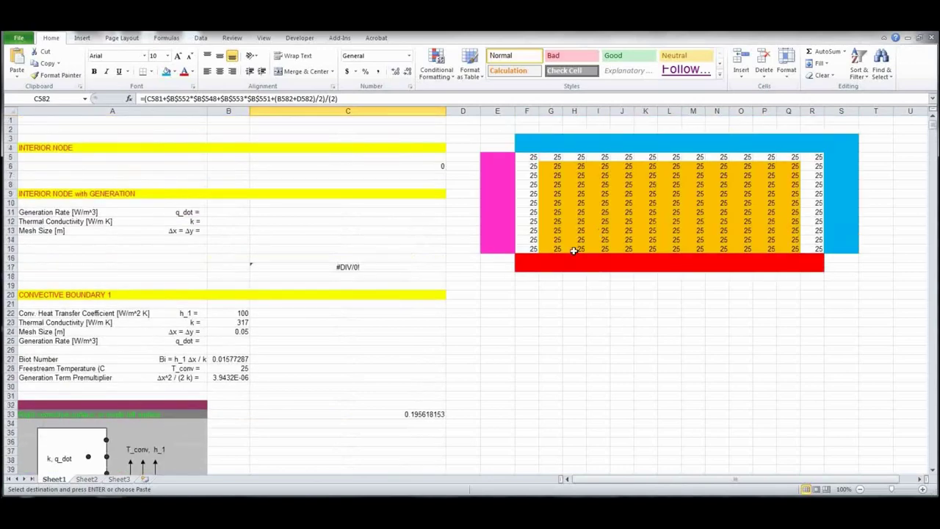
left_click_drag(557, 249, 793, 249)
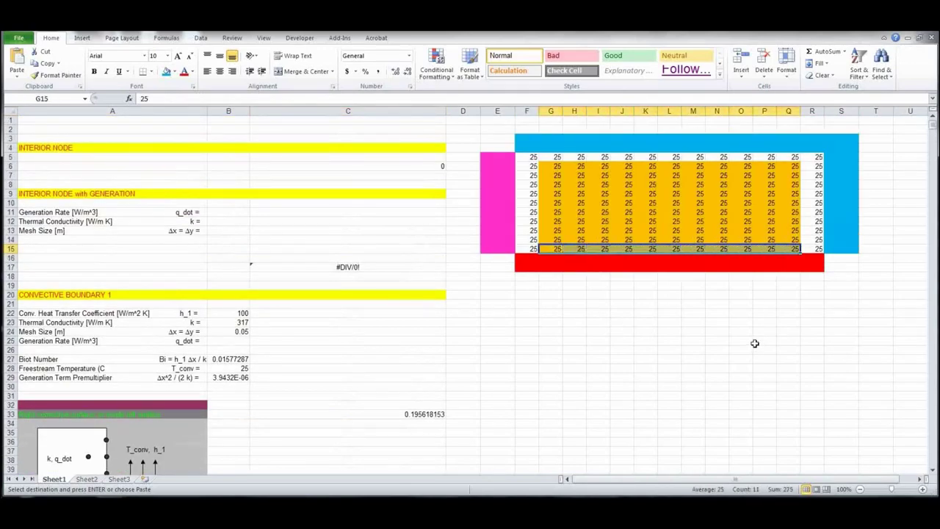
key("ctrl+v")
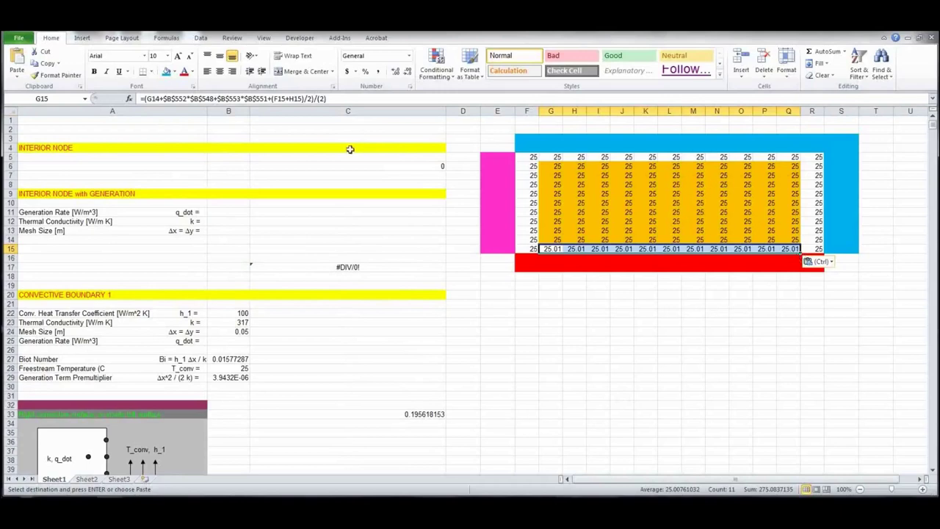
key("Escape")
left_click(781, 310)
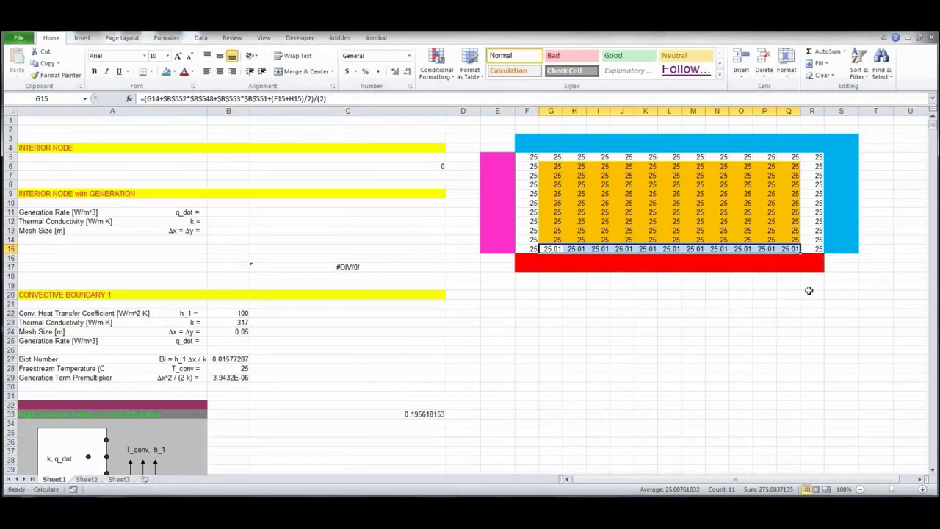
left_click(790, 249)
left_click(351, 98)
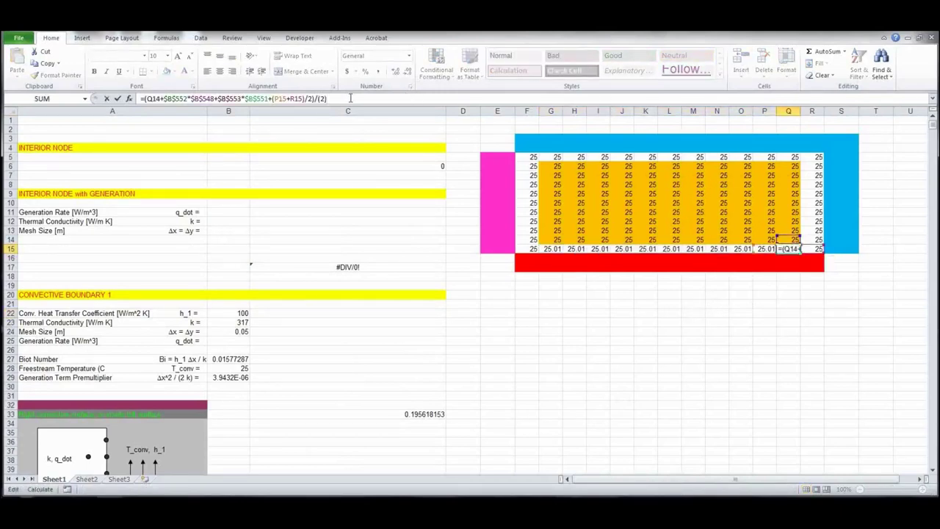
key("Escape")
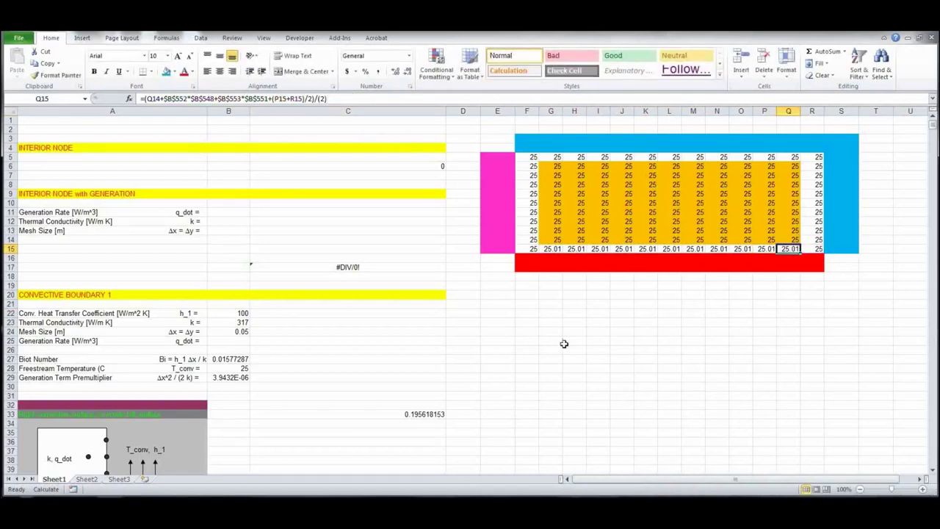
key("Left")
key("Left")
key("Left")
key("Left")
key("Left")
key("Left")
key("Left")
key("Left")
key("Left")
key("Left")
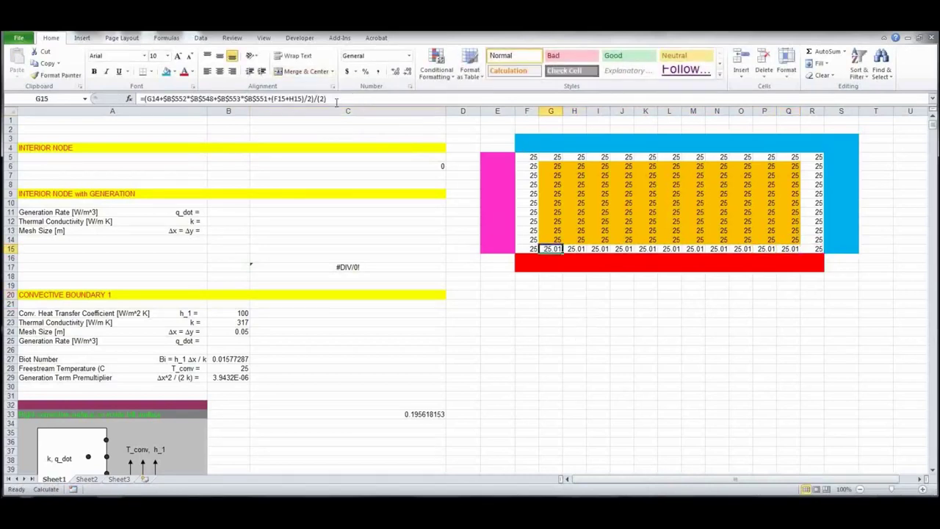
key("F2")
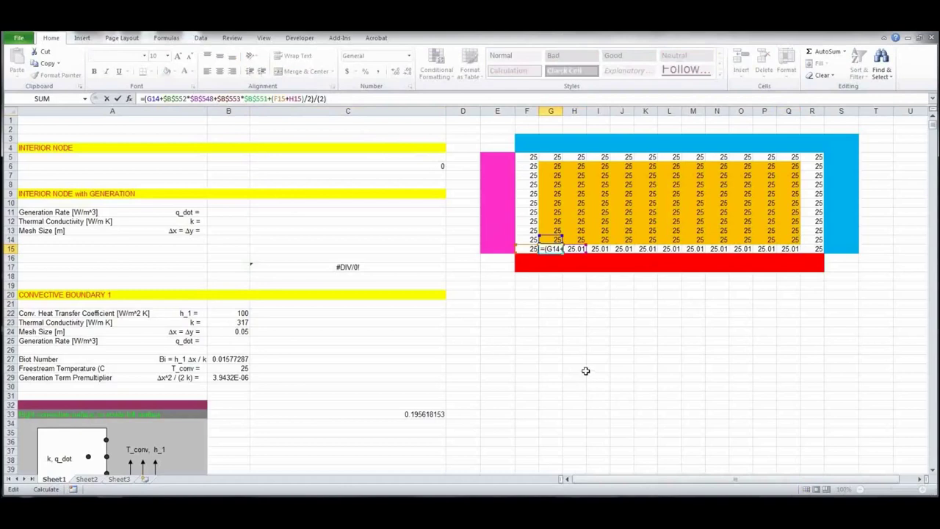
key("ctrl+Return")
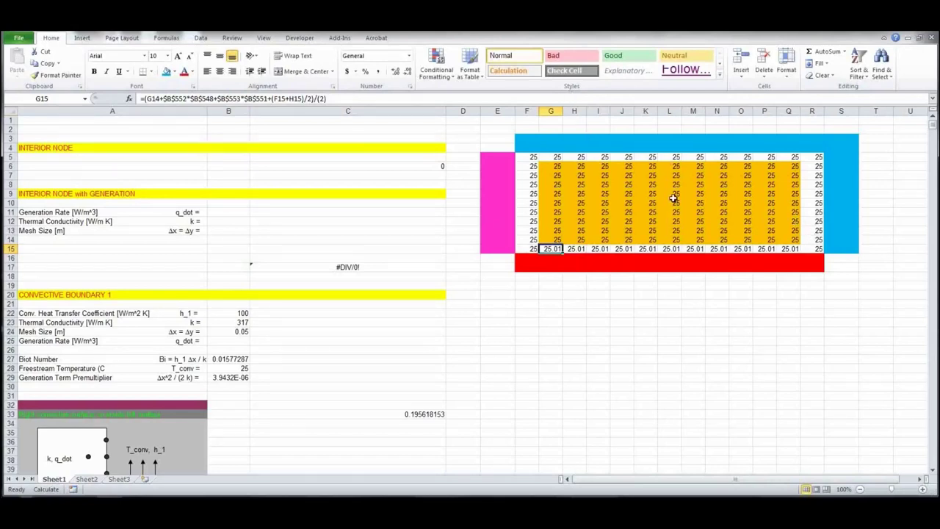
Copy C6's four-neighbour averaging formula into interior cells G6:Q14 and paste again to iterate
left_click(414, 165)
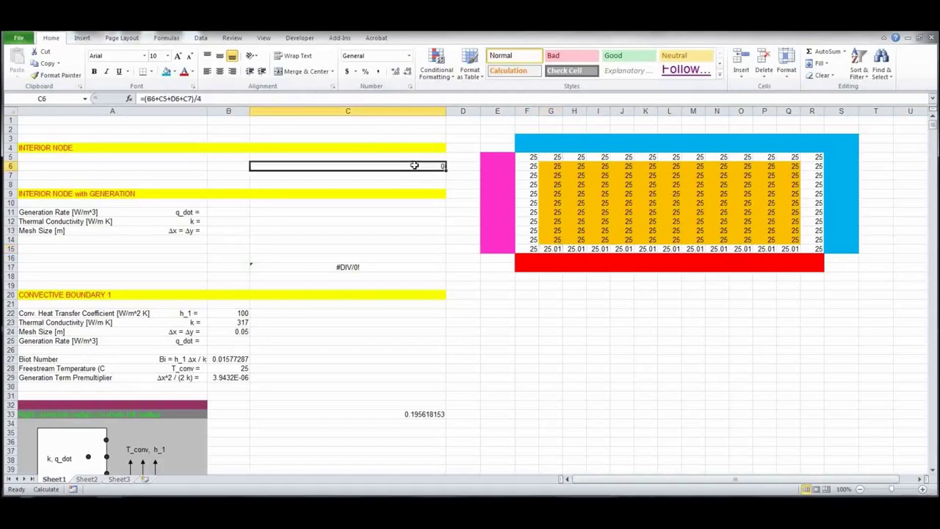
left_click(289, 97)
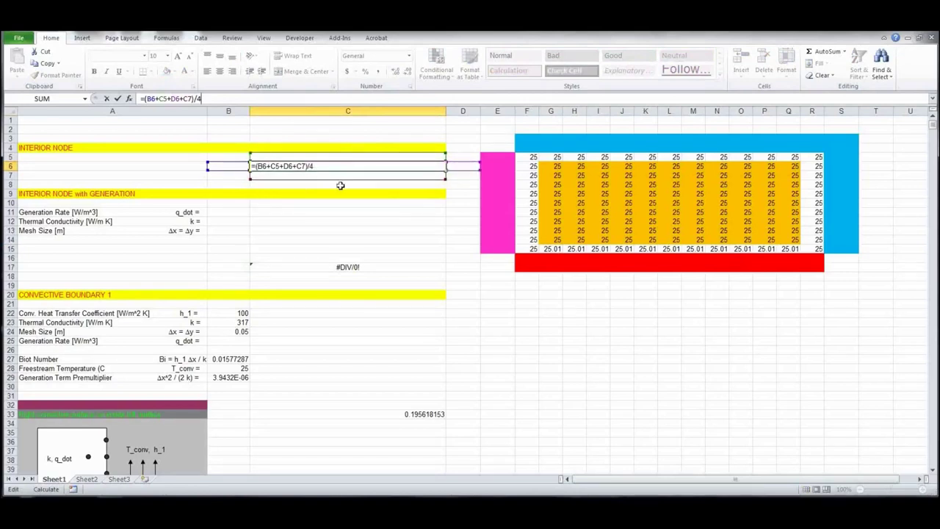
key("Escape")
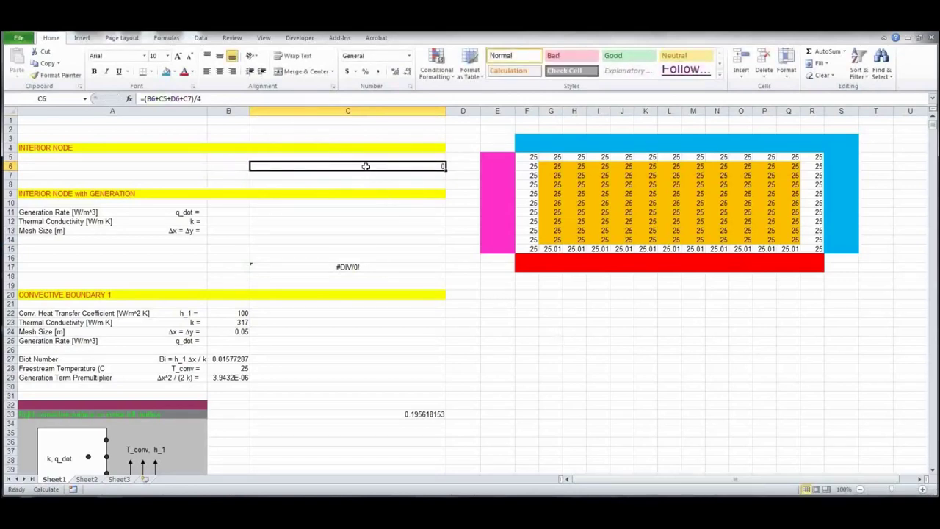
key("ctrl+c")
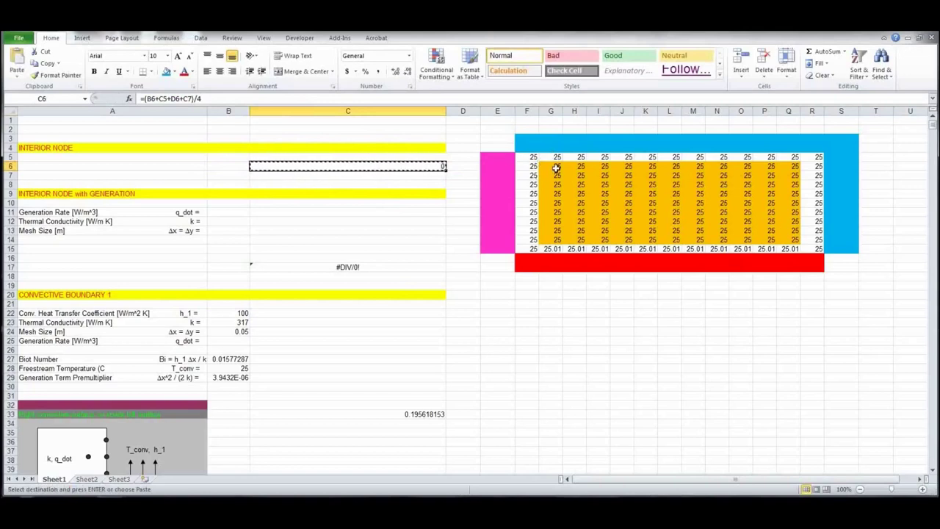
mouse_move(554, 166)
left_mouse_down()
mouse_move(609, 197)
mouse_move(784, 241)
left_mouse_up()
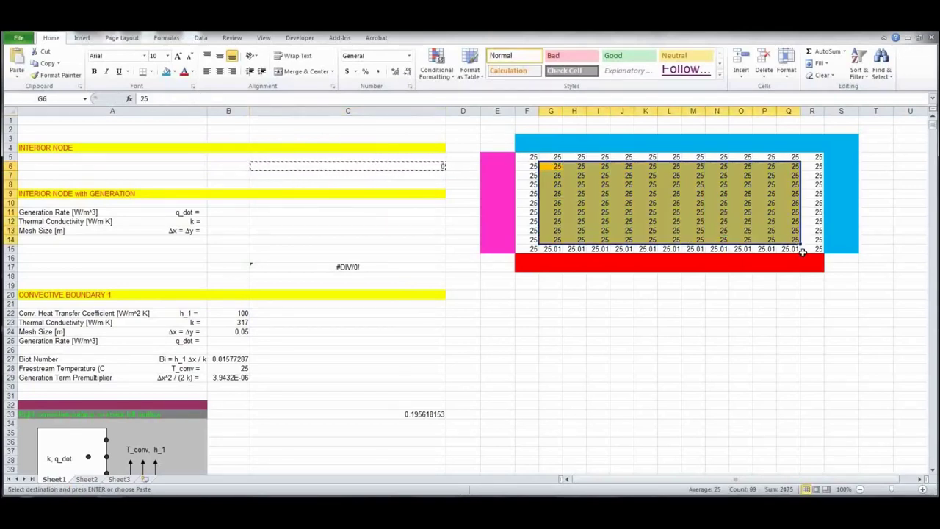
key("Return")
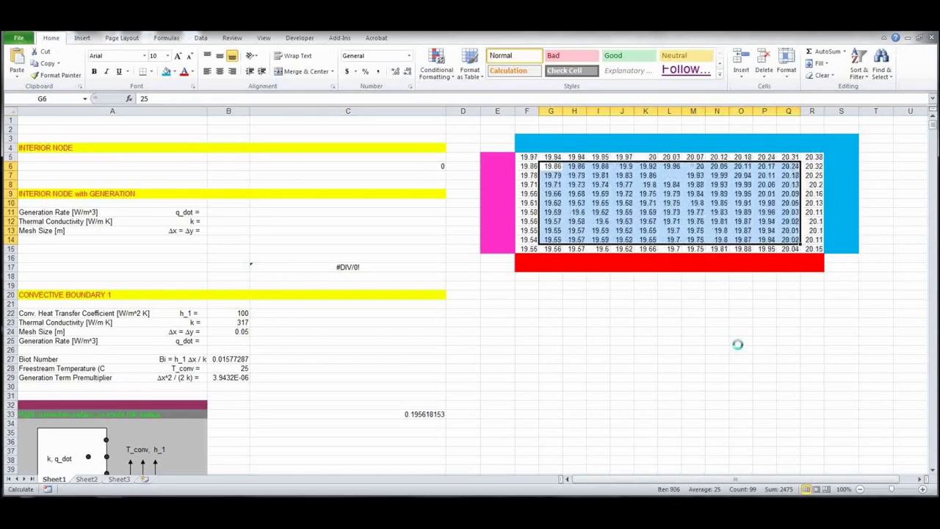
key("ctrl+v")
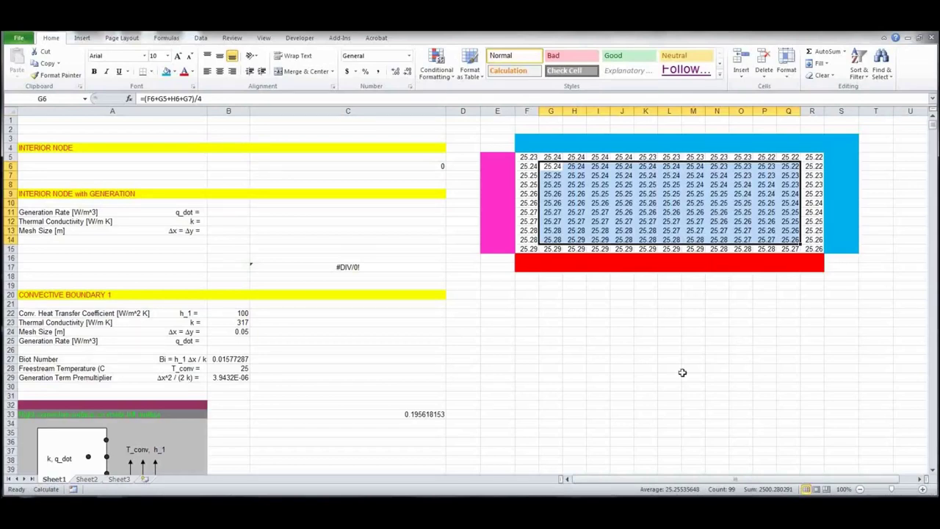
Inspect the formulas in grid cells L14 and L5
left_click(664, 314)
left_click(669, 248)
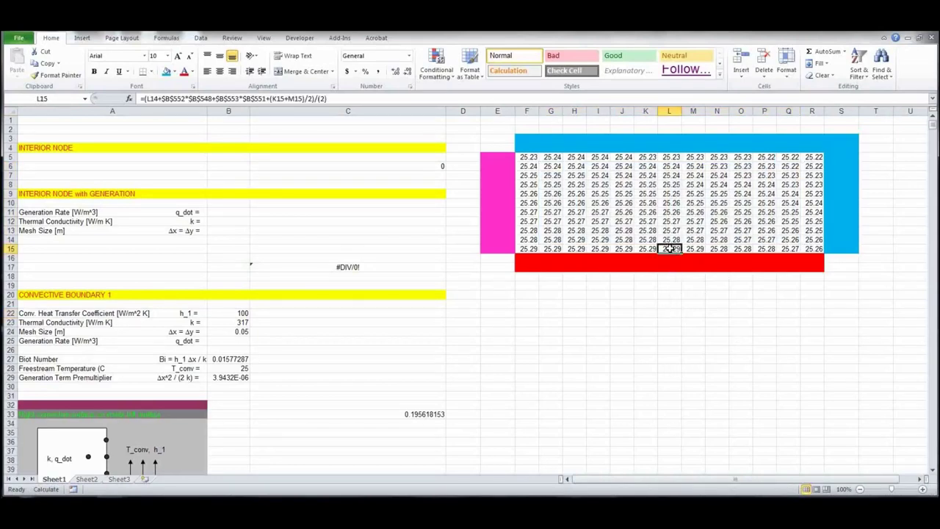
left_click(669, 156)
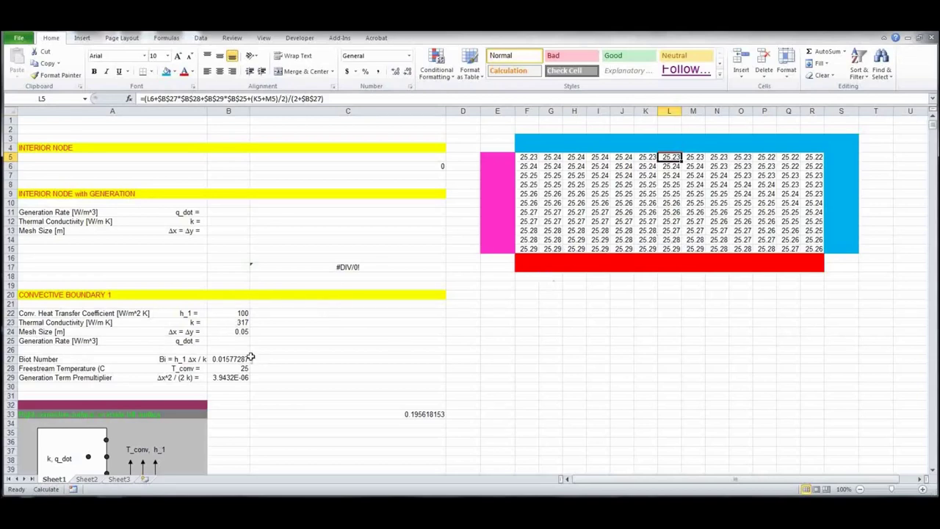
Set conductivity k to 100 in cells B23, B272 and B549
left_click(238, 322)
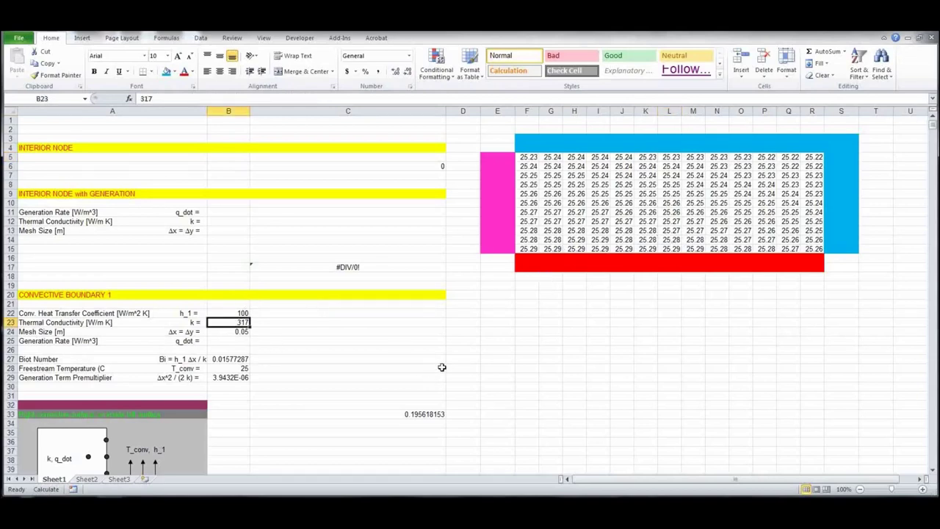
type("100")
key("Return")
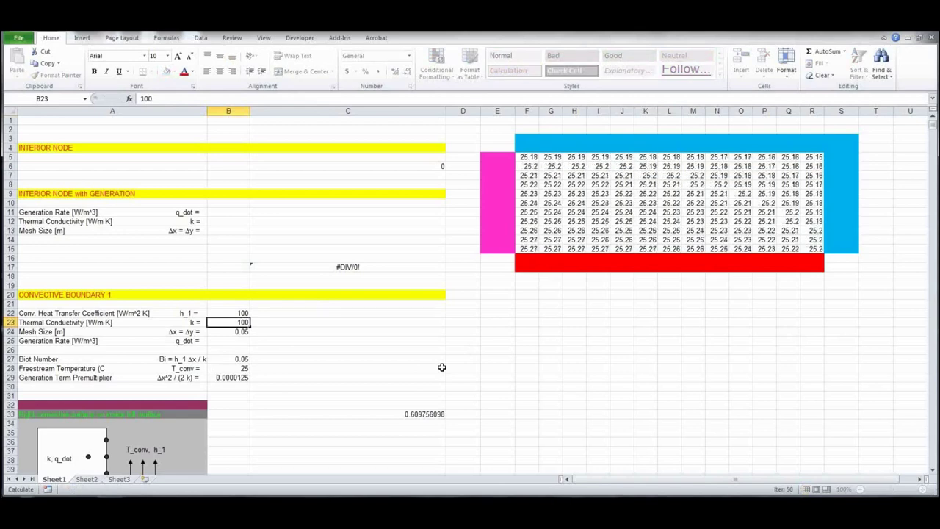
scroll(351, 373, "down", 20)
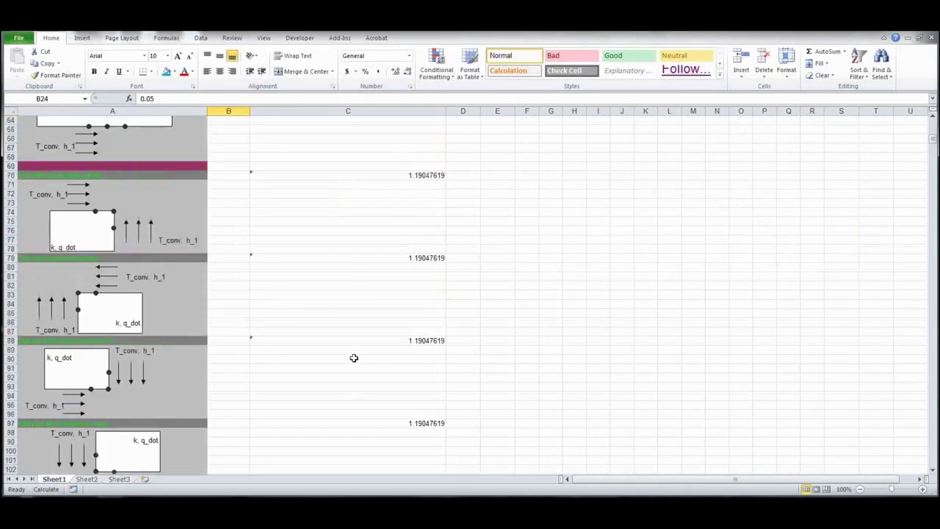
scroll(352, 355, "down", 20)
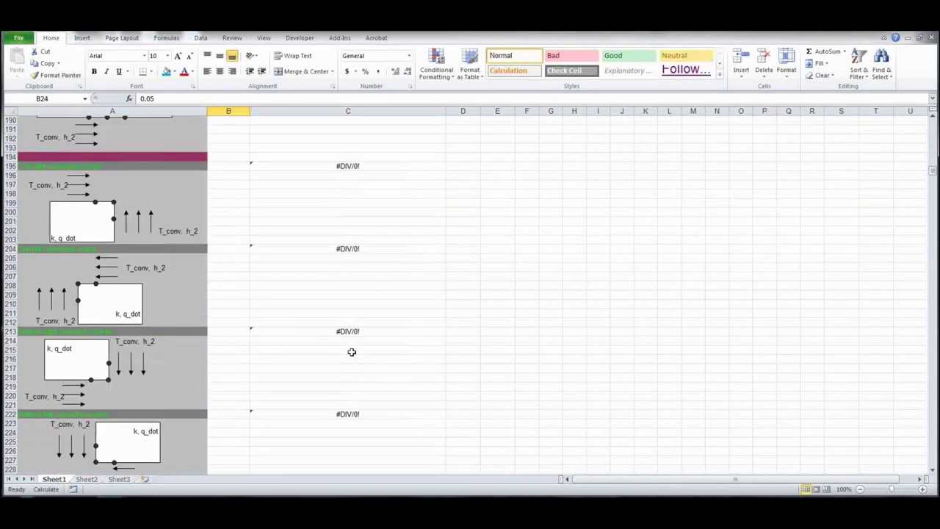
left_click(242, 211)
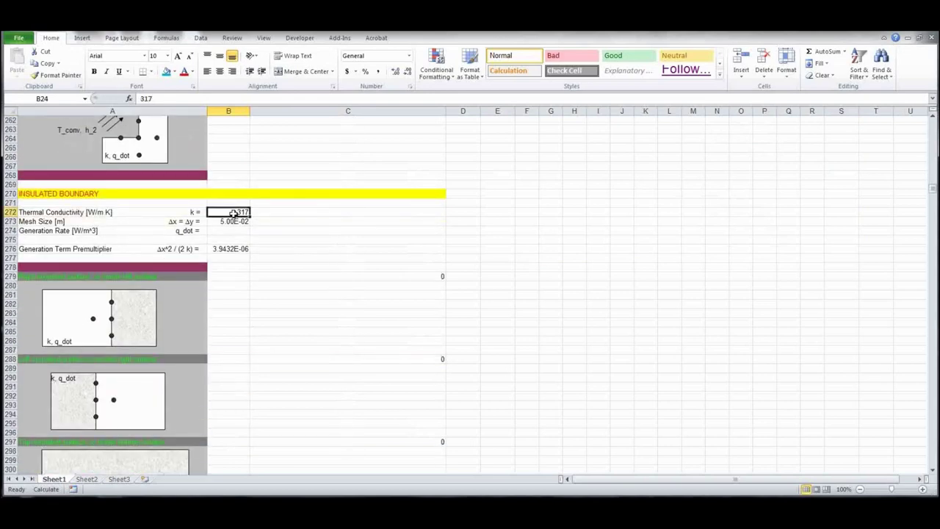
type("100")
key("Return")
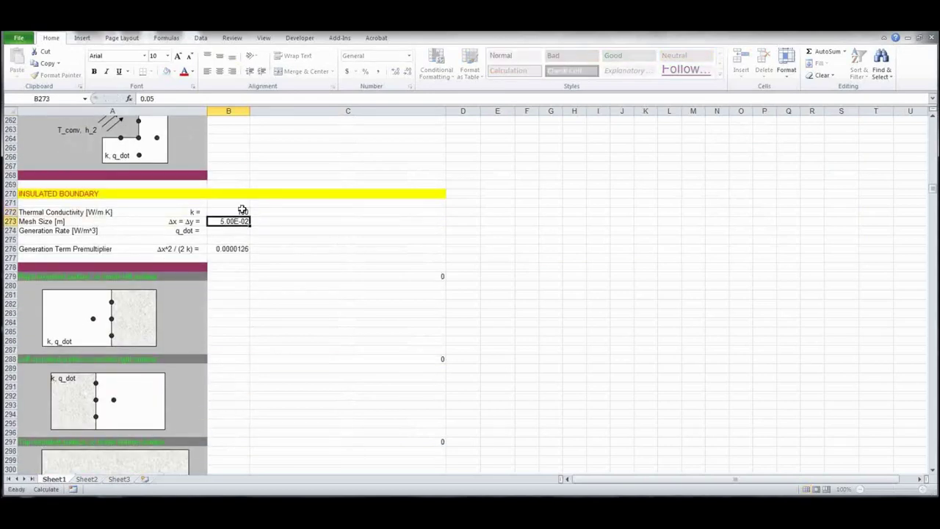
scroll(327, 325, "down", 5)
scroll(326, 325, "down", 20)
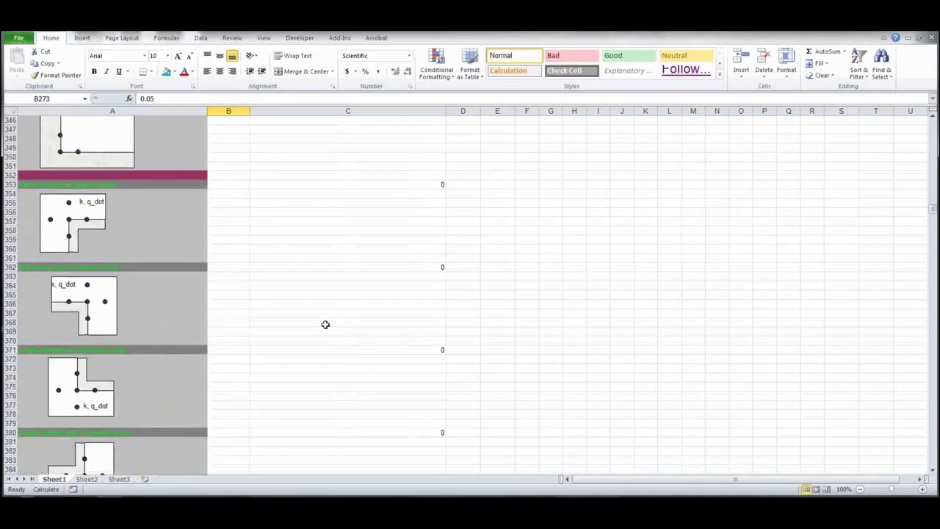
scroll(324, 320, "down", 20)
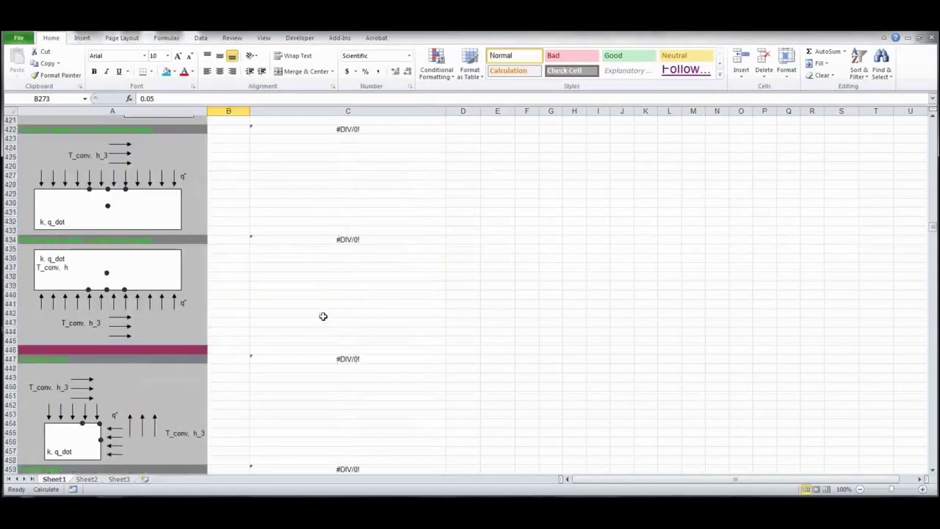
scroll(322, 313, "down", 2)
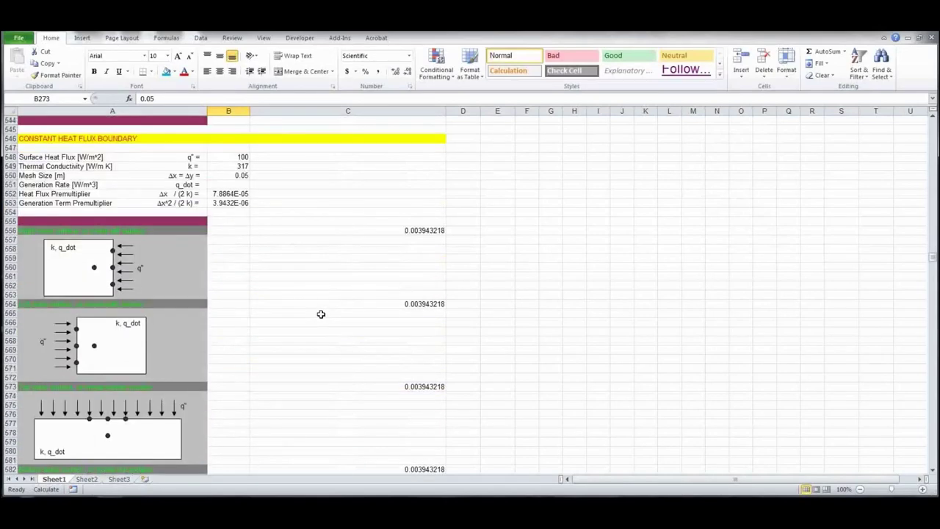
left_click(232, 166)
type("100")
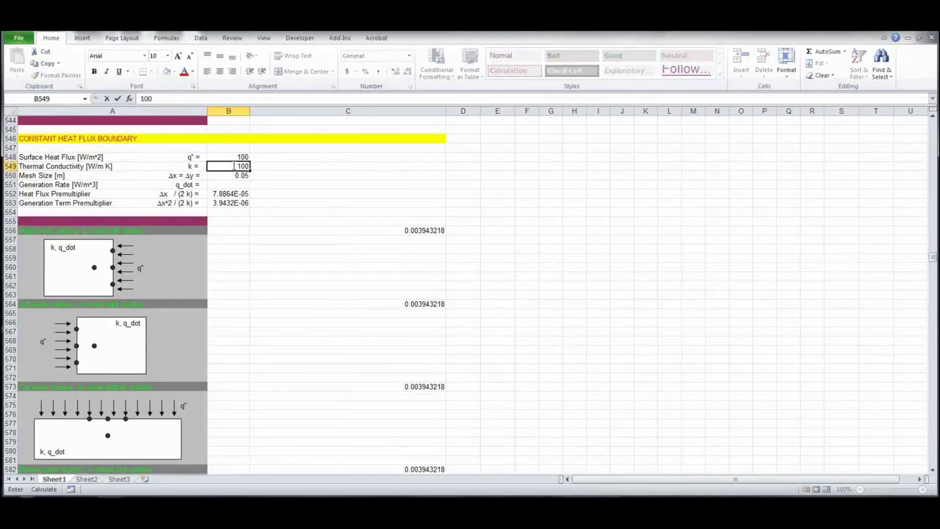
key("Return")
scroll(279, 326, "down", 20)
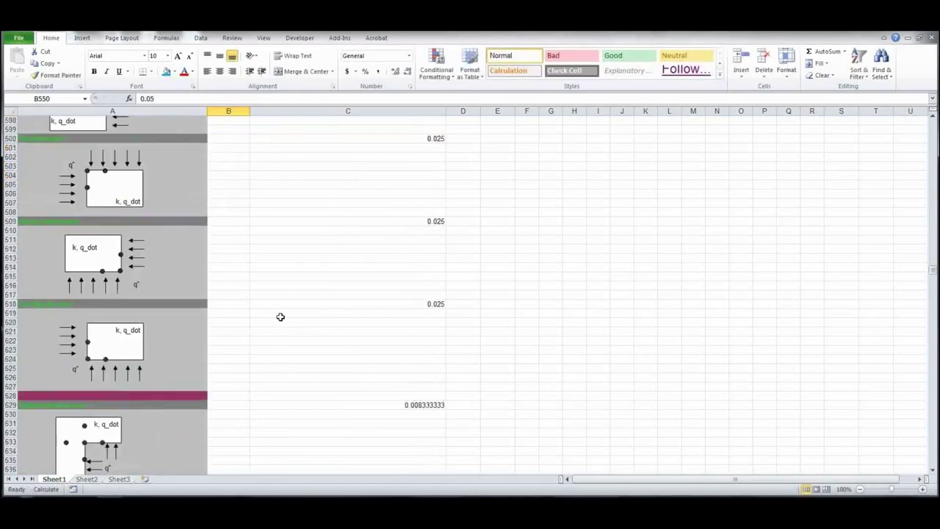
scroll(280, 318, "down", 20)
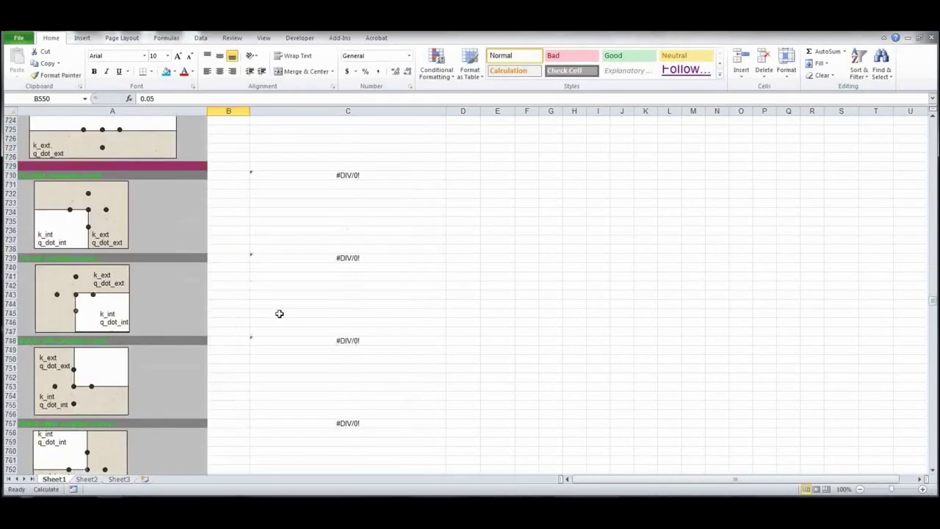
scroll(277, 314, "down", 20)
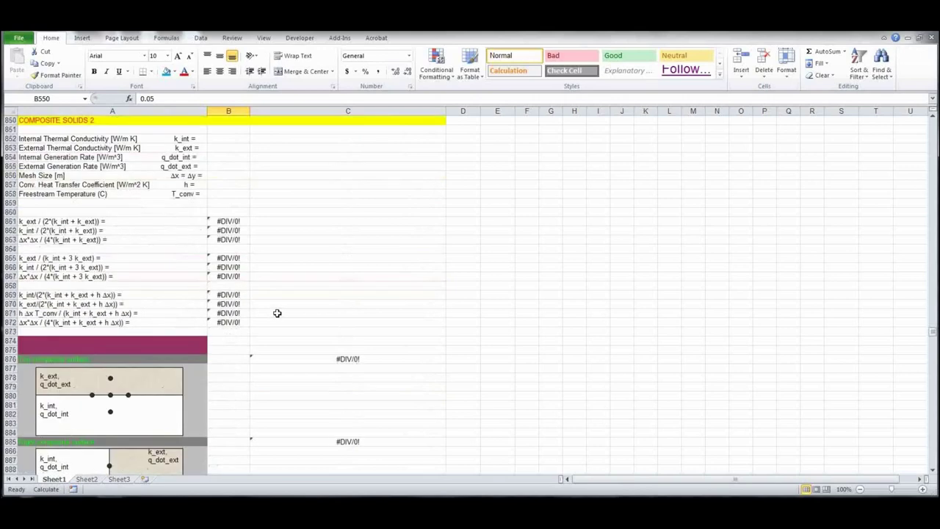
scroll(275, 309, "down", 20)
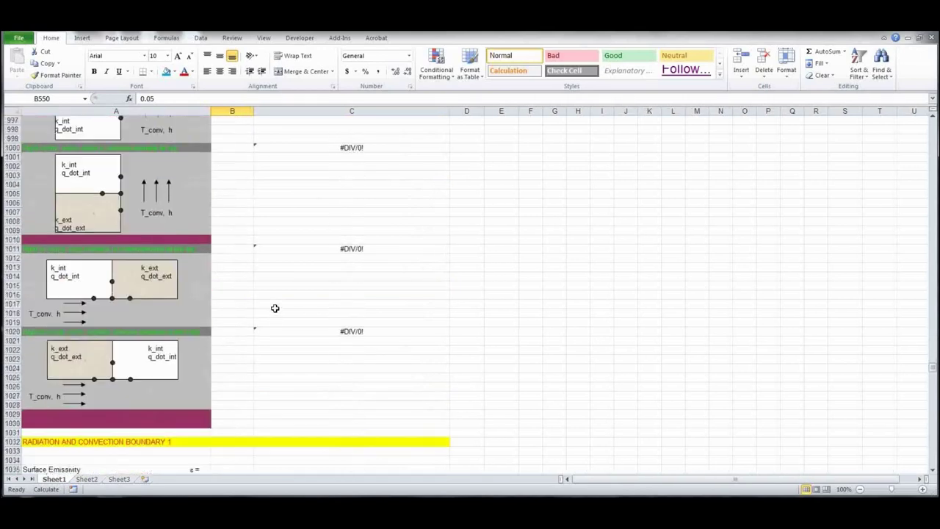
scroll(276, 306, "down", 20)
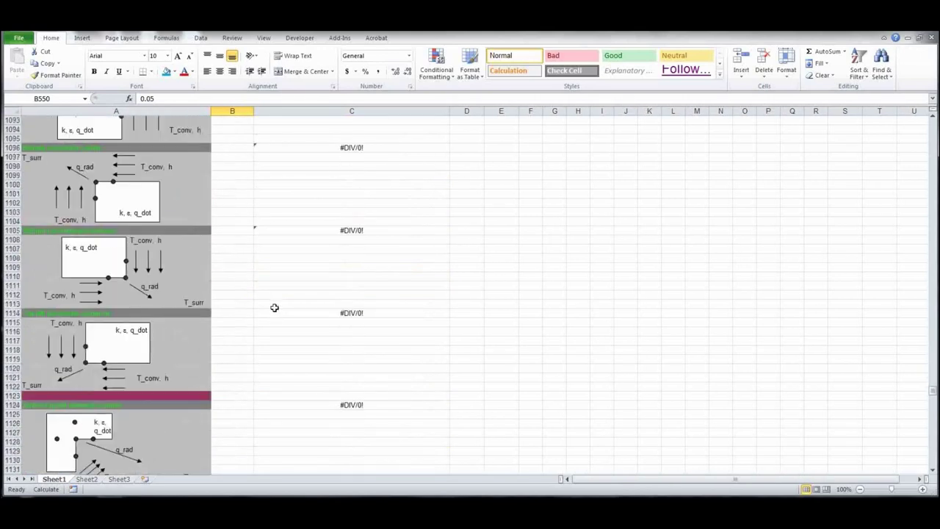
scroll(280, 305, "up", 20)
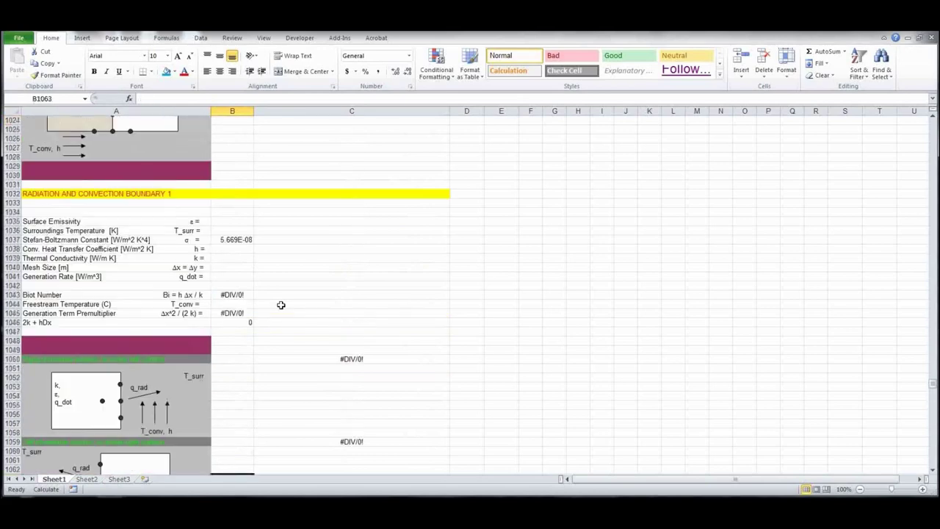
scroll(281, 305, "up", 20)
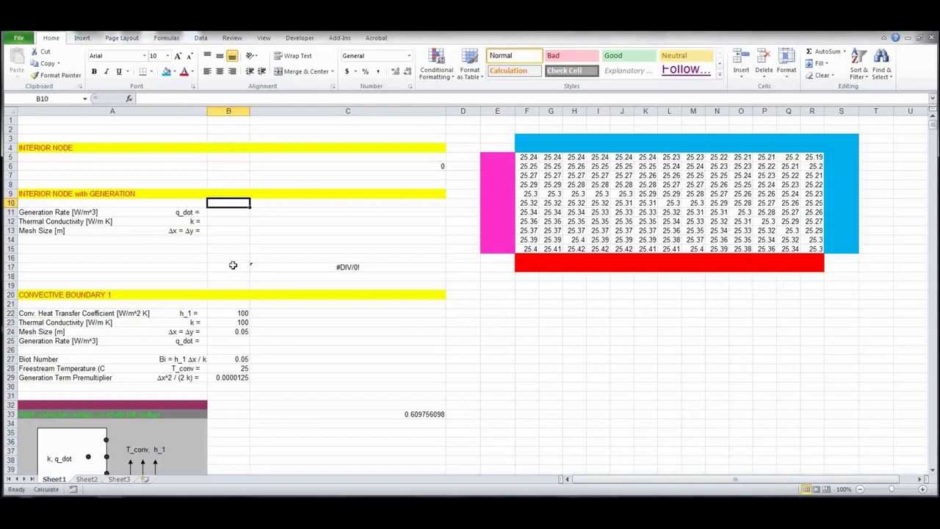
left_click(239, 313)
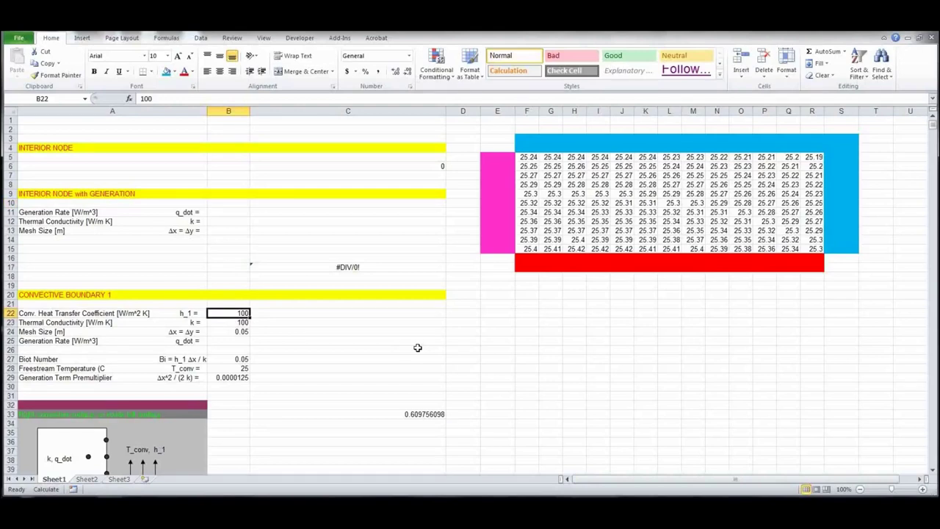
Change h_1 in B22 to 10, giving Biot number 0.005, and review the warmer grid
type("10")
key("ctrl+Return")
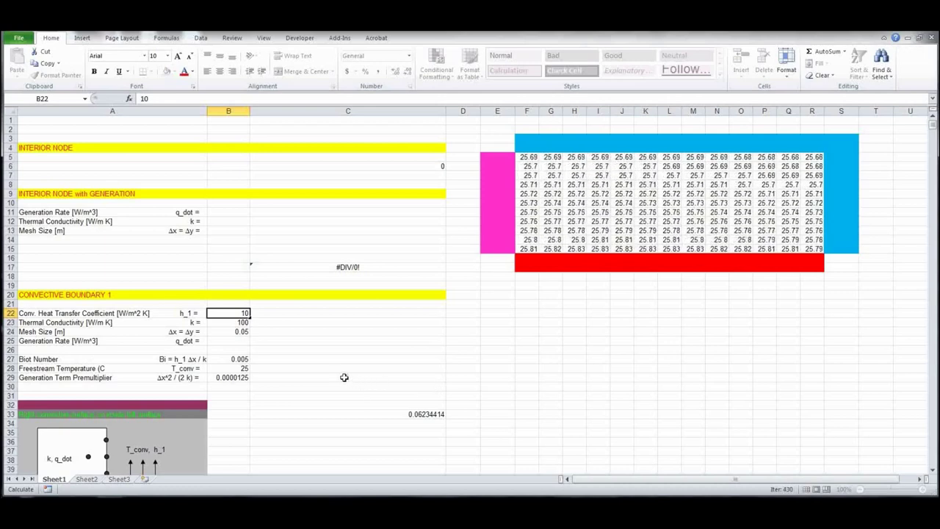
key("Return")
scroll(345, 377, "down", 1)
scroll(343, 376, "down", 20)
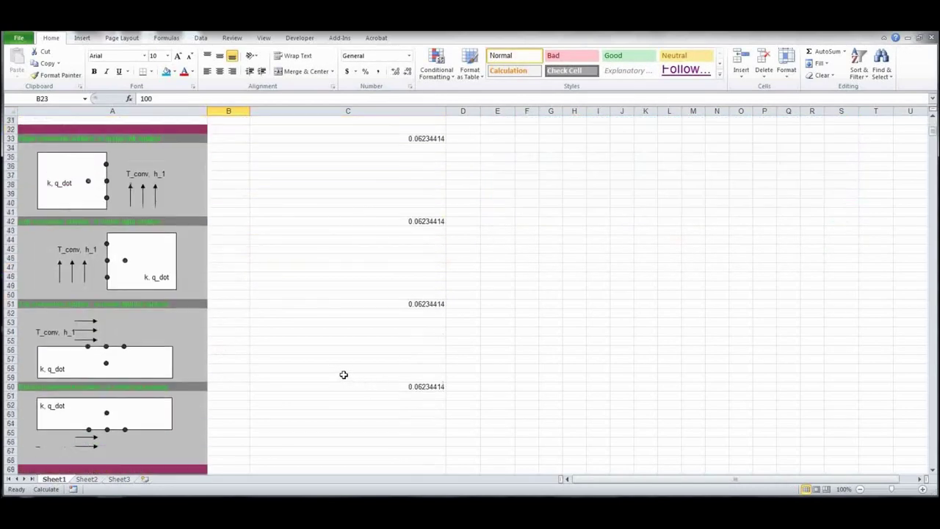
scroll(342, 373, "down", 20)
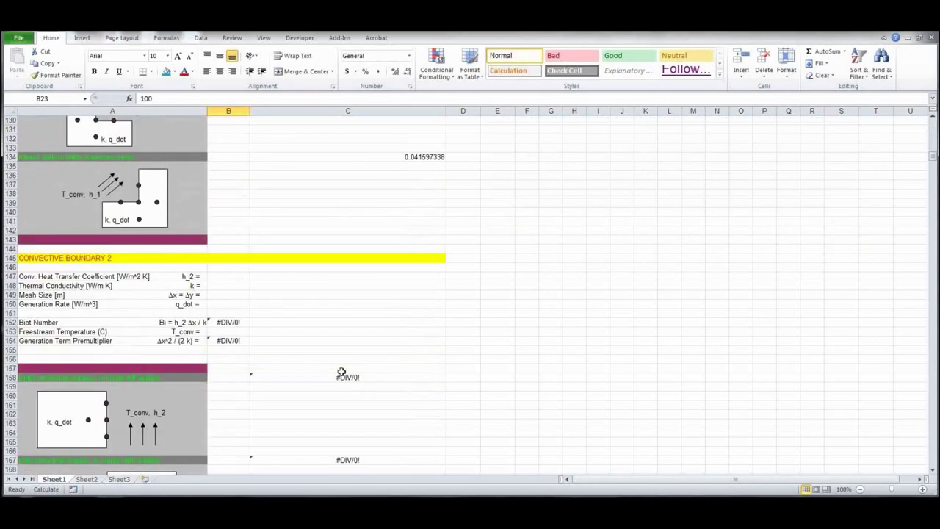
scroll(341, 369, "down", 20)
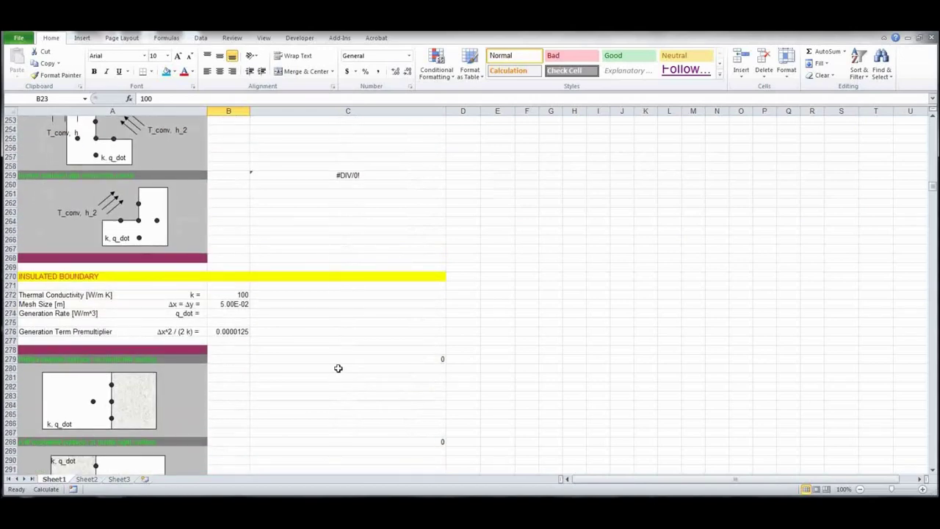
scroll(338, 368, "down", 20)
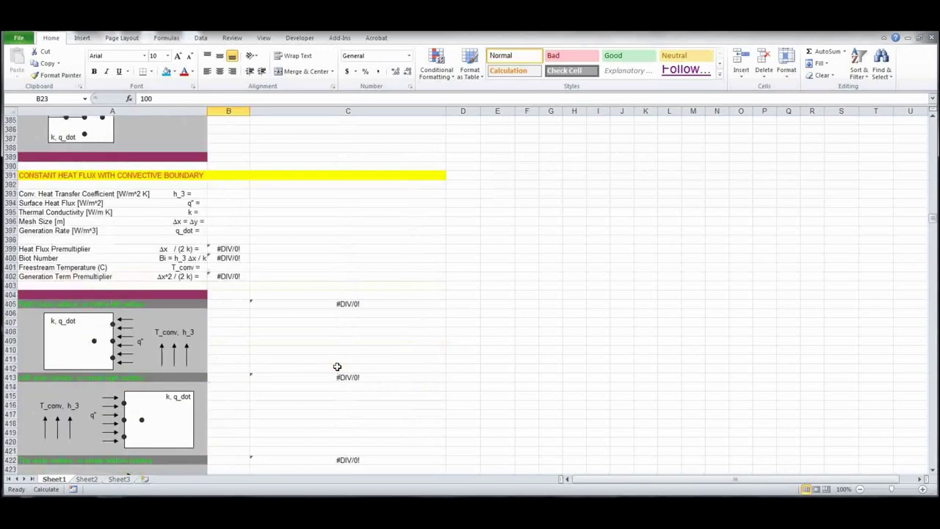
scroll(337, 366, "down", 20)
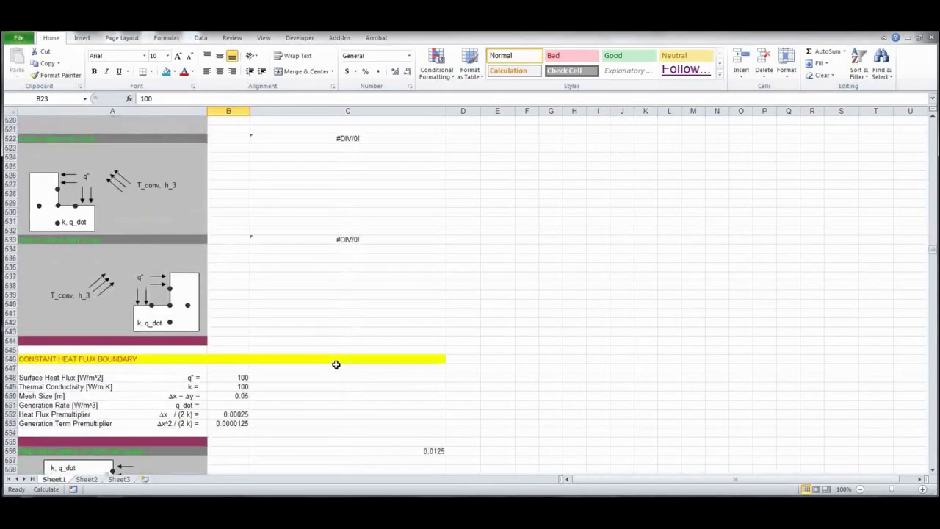
scroll(335, 364, "up", 4)
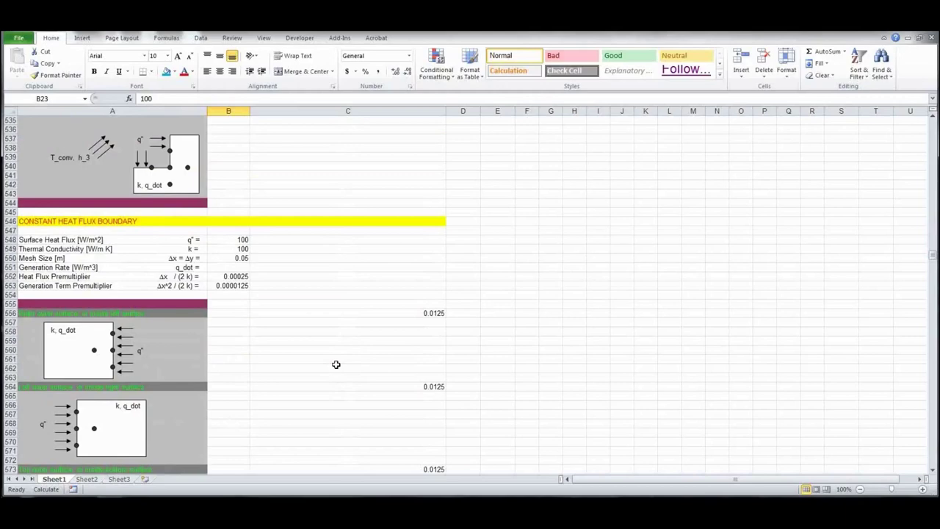
scroll(335, 364, "down", 20)
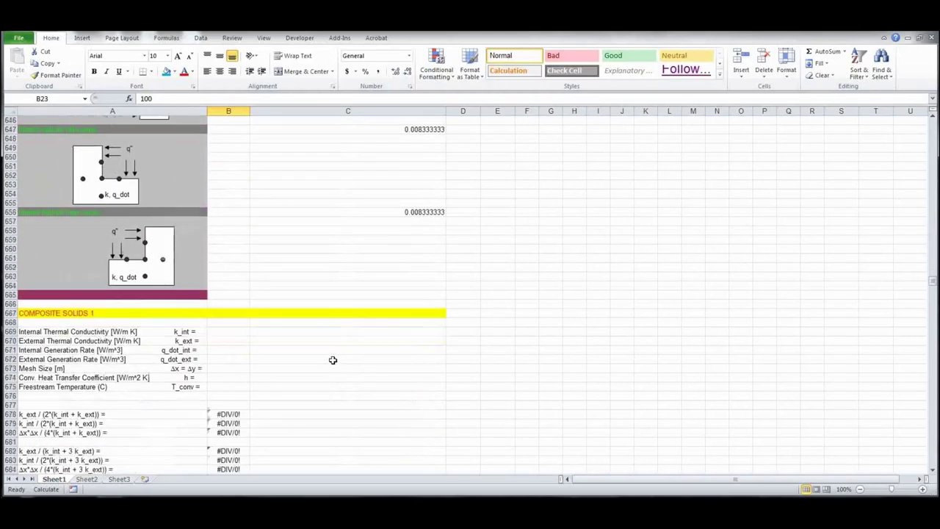
scroll(338, 356, "up", 20)
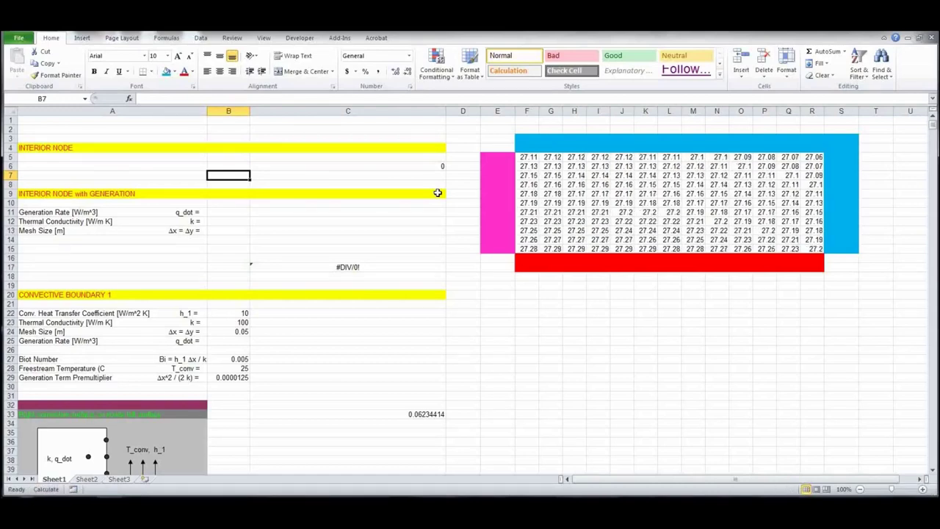
Enable iterative calculation in Excel Options with 5,000 maximum iterations and 0.00001 maximum change
left_click(19, 38)
left_click(46, 274)
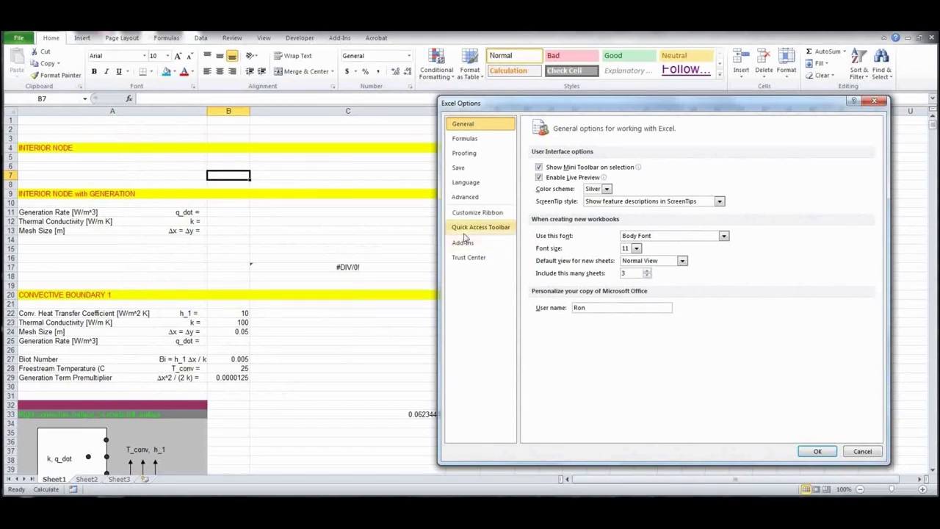
left_click(466, 139)
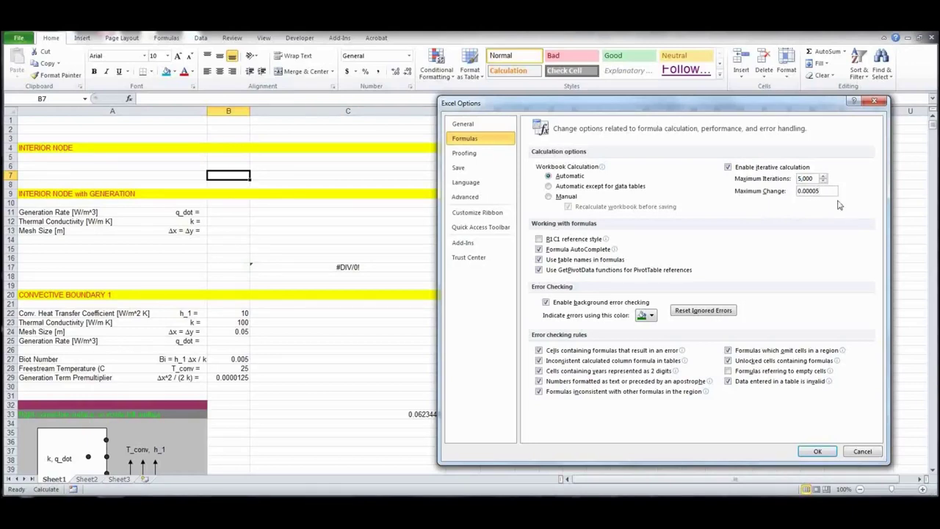
left_click(818, 452)
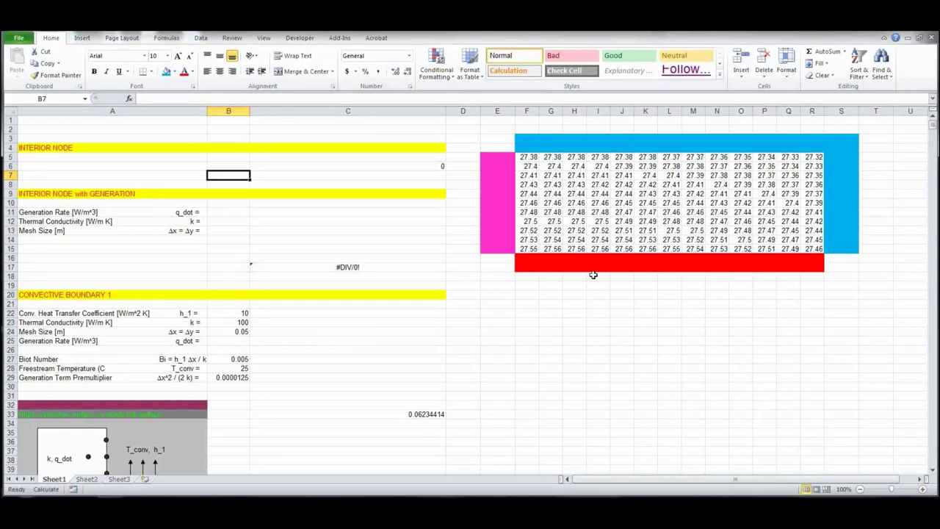
Set the surface heat flux in B548 to 1000 W/m²
scroll(331, 364, "down", 20)
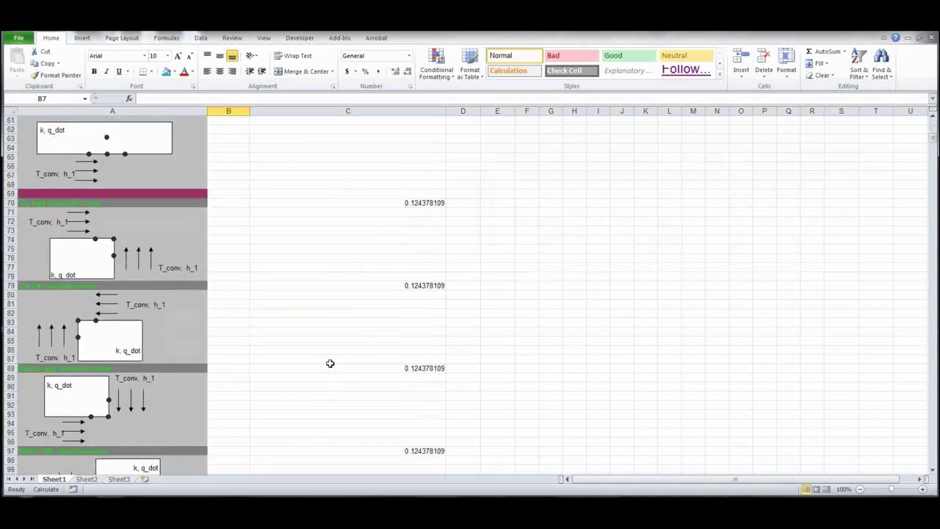
scroll(330, 363, "down", 20)
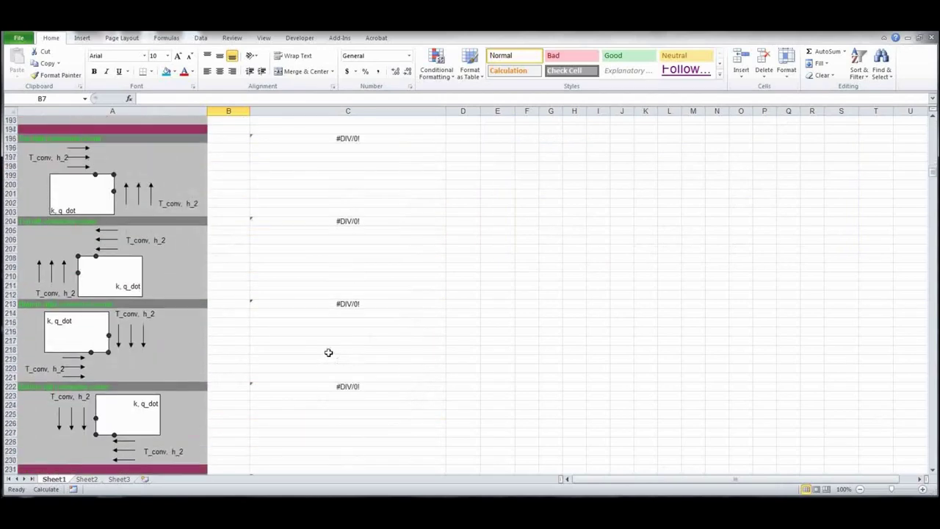
scroll(329, 353, "down", 18)
scroll(329, 353, "down", 20)
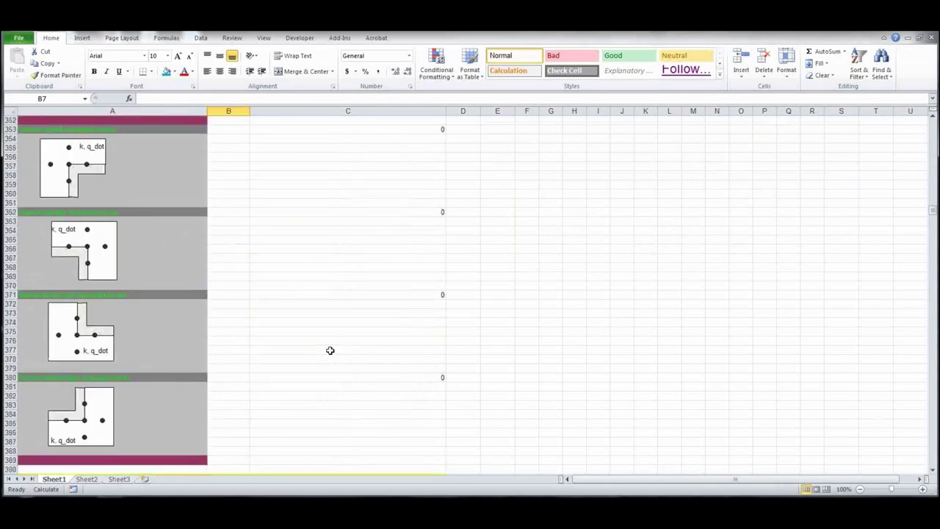
left_click(239, 267)
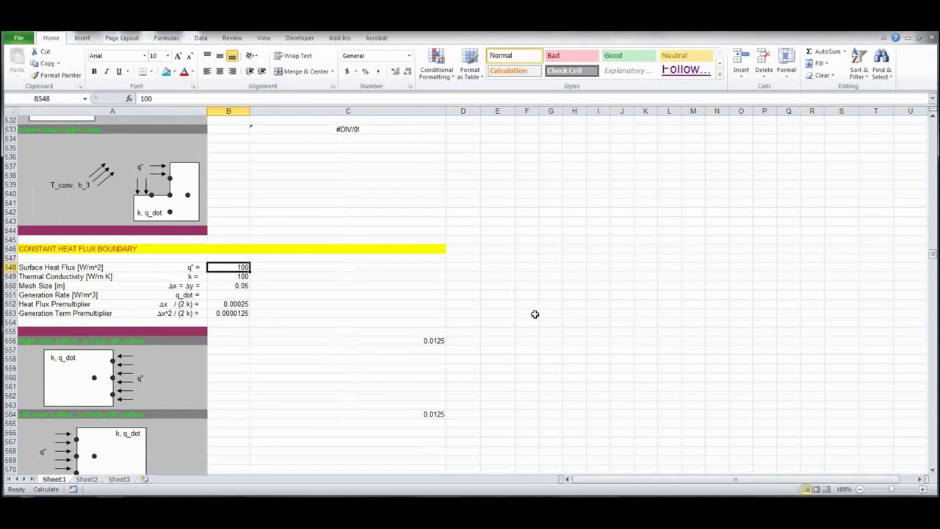
type("10")
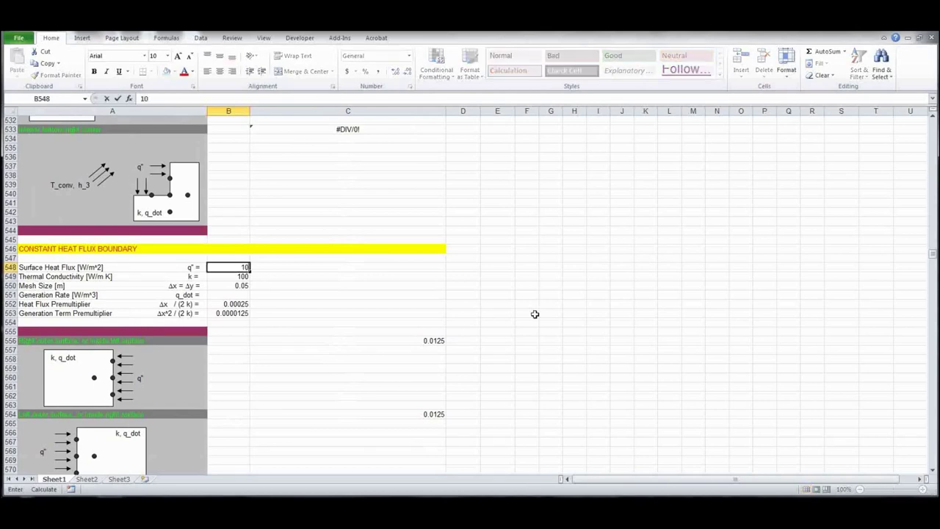
key("Return")
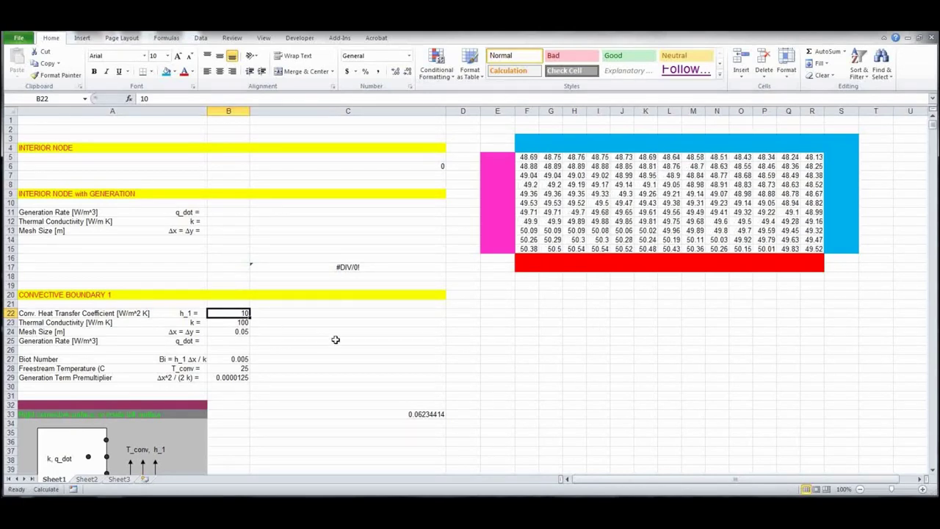
Set h_1 back to 100 and return to the top to view the recalculated grid
type("1")
key("Return")
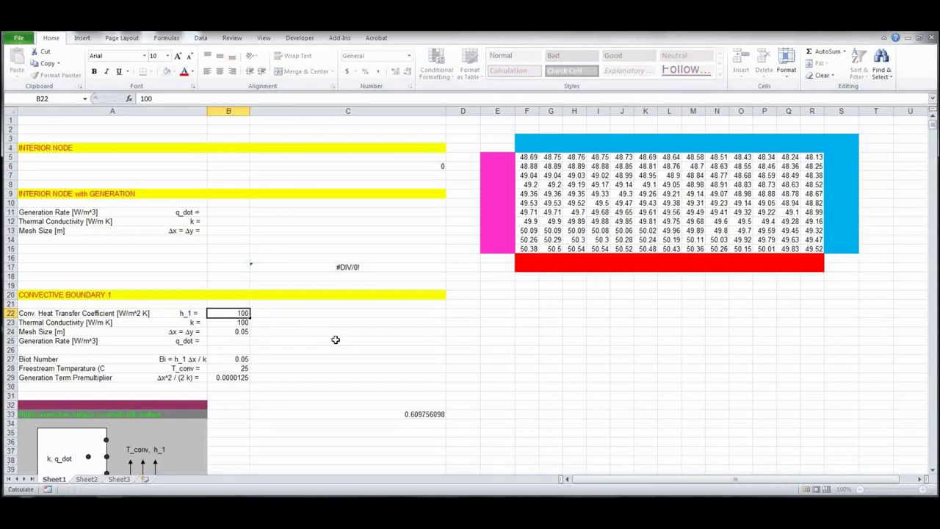
scroll(344, 362, "down", 20)
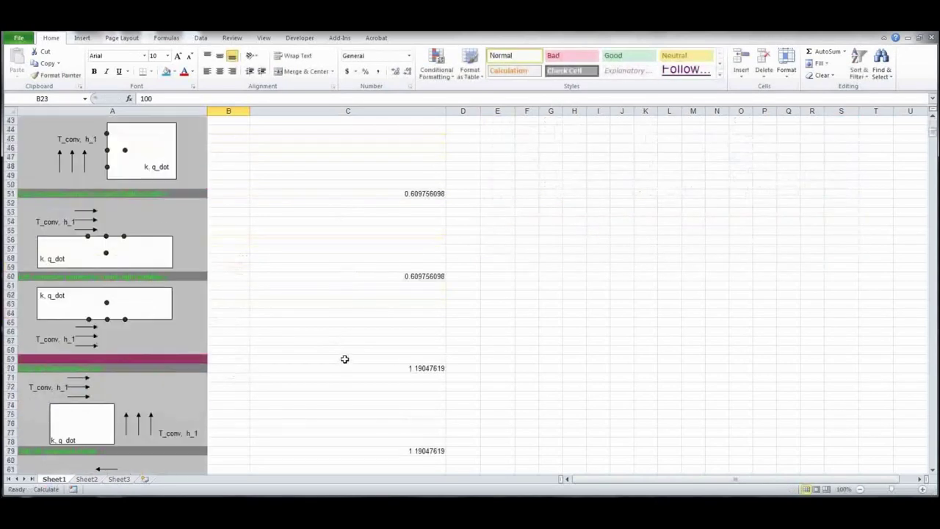
scroll(340, 353, "down", 20)
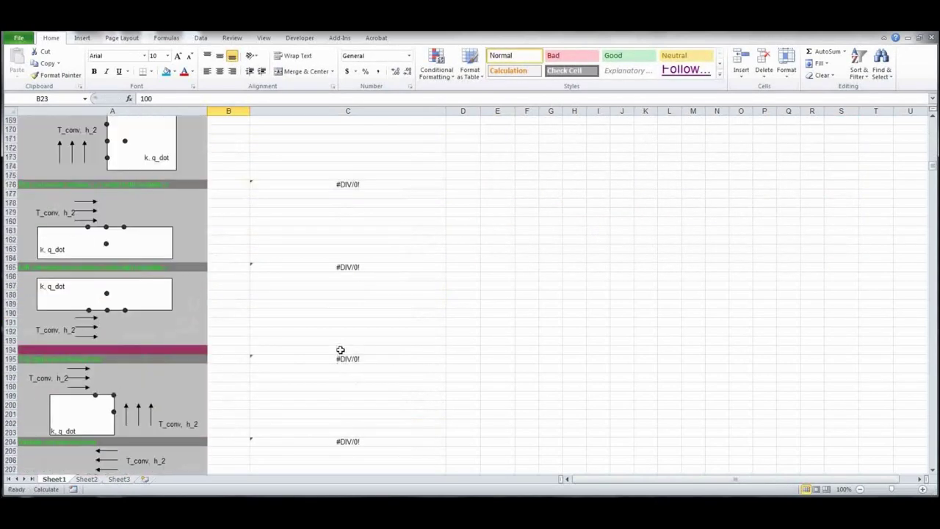
scroll(335, 344, "up", 6)
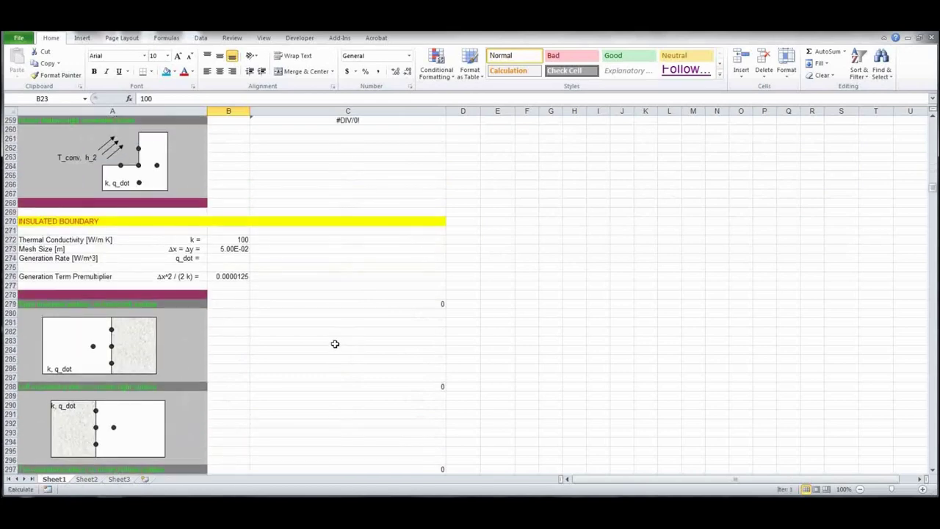
scroll(335, 344, "down", 20)
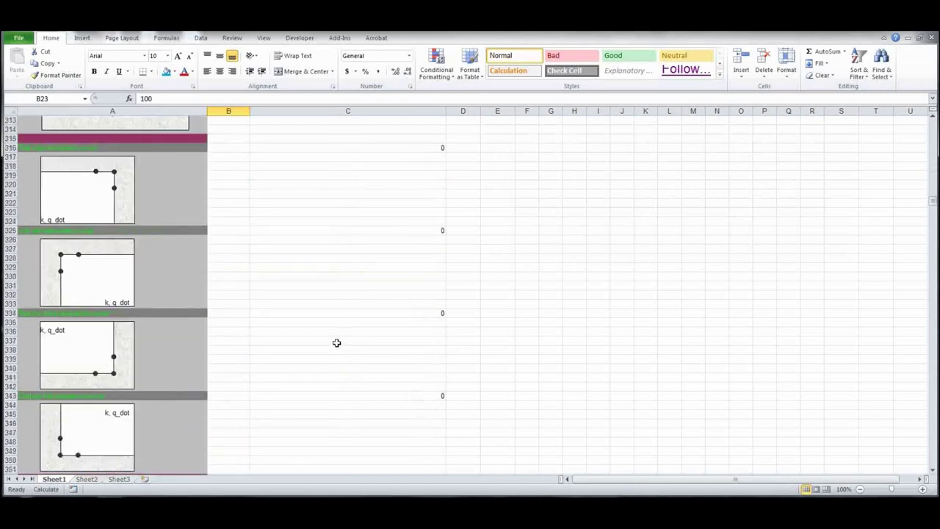
scroll(336, 342, "down", 20)
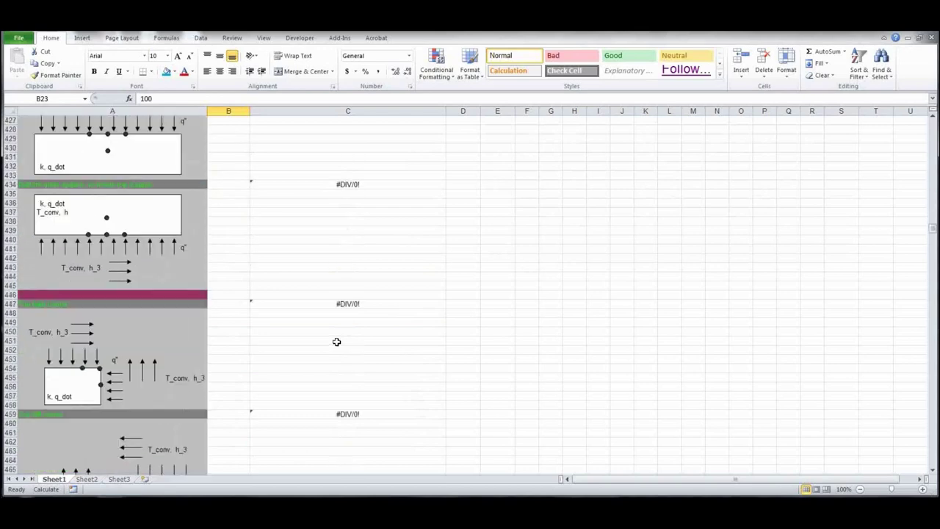
scroll(334, 340, "down", 9)
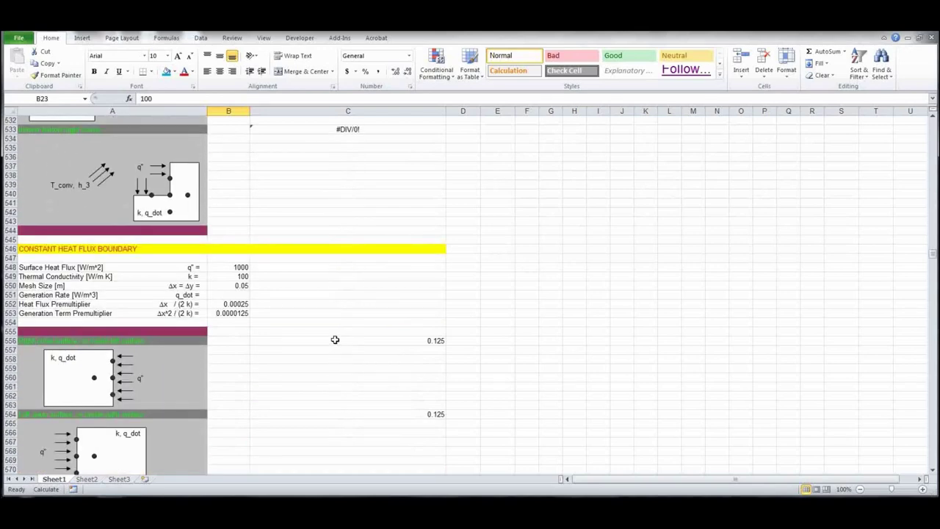
scroll(335, 340, "down", 20)
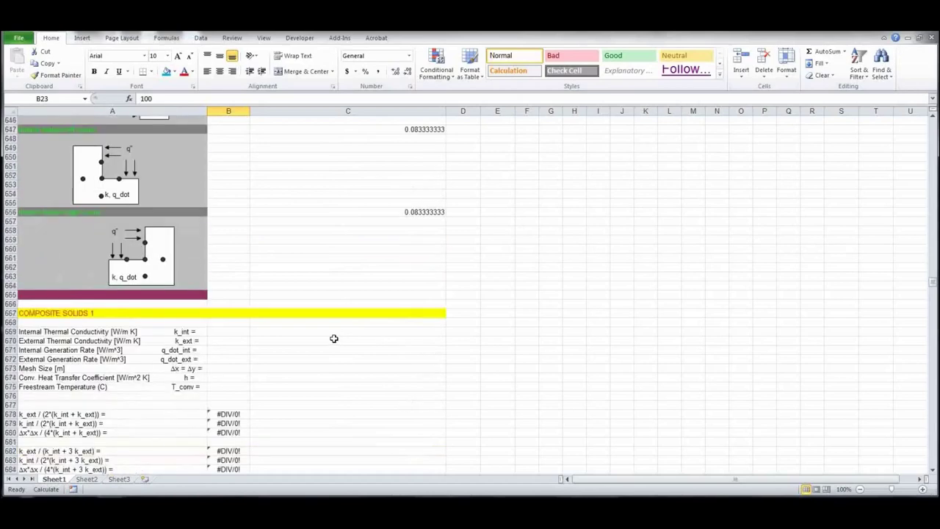
scroll(333, 337, "down", 18)
key("Page_Up")
key("Page_Up")
key("Page_Up")
key("Page_Up")
key("Page_Up")
key("Page_Up")
key("Page_Up")
key("Page_Up")
key("Page_Up")
key("Page_Up")
key("Page_Up")
key("Page_Up")
key("Page_Up")
key("Page_Up")
key("Page_Up")
key("Page_Up")
key("Page_Up")
key("Page_Up")
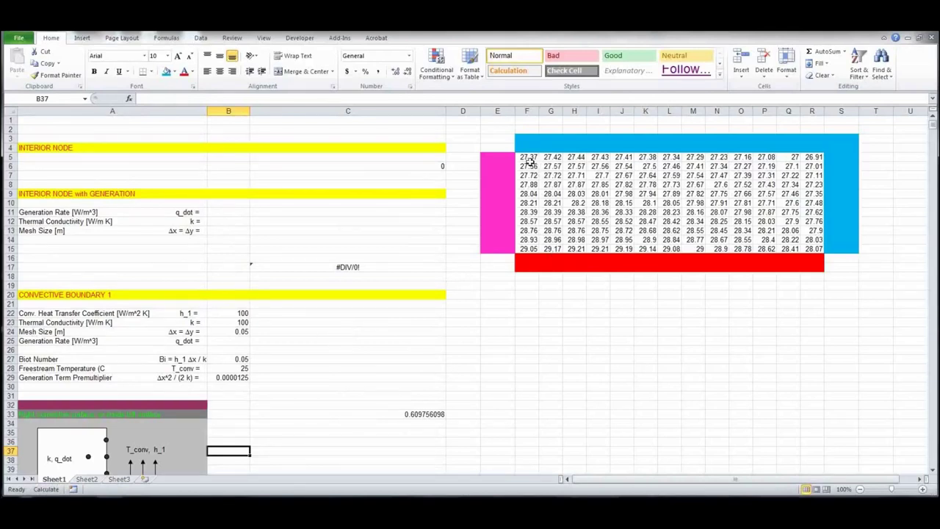
Insert a contour chart of the temperature grid F5:R15 and place it below the grid
left_click_drag(528, 157, 807, 249)
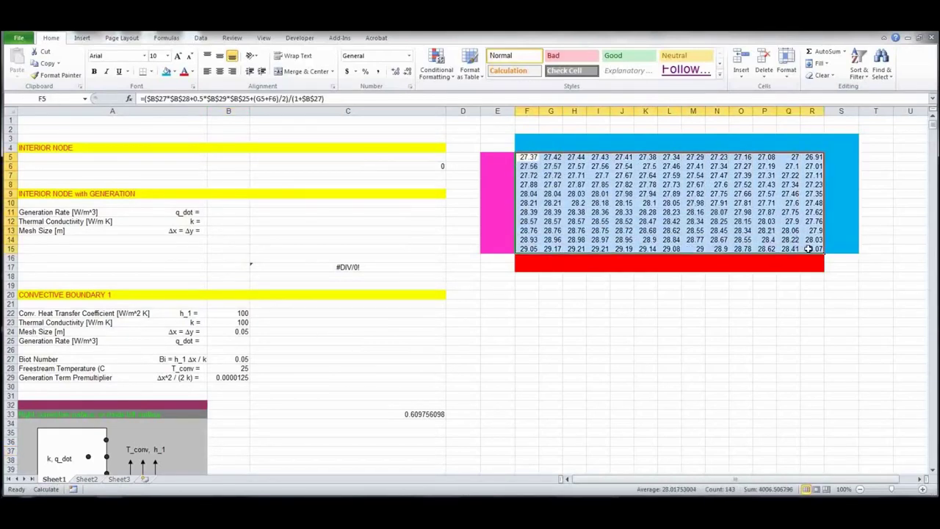
left_click(81, 38)
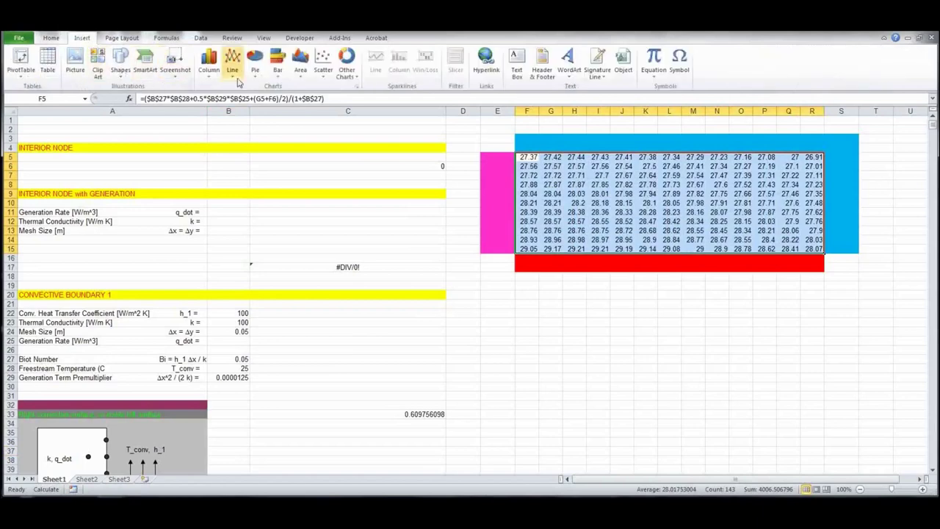
left_click(348, 73)
left_click(313, 150)
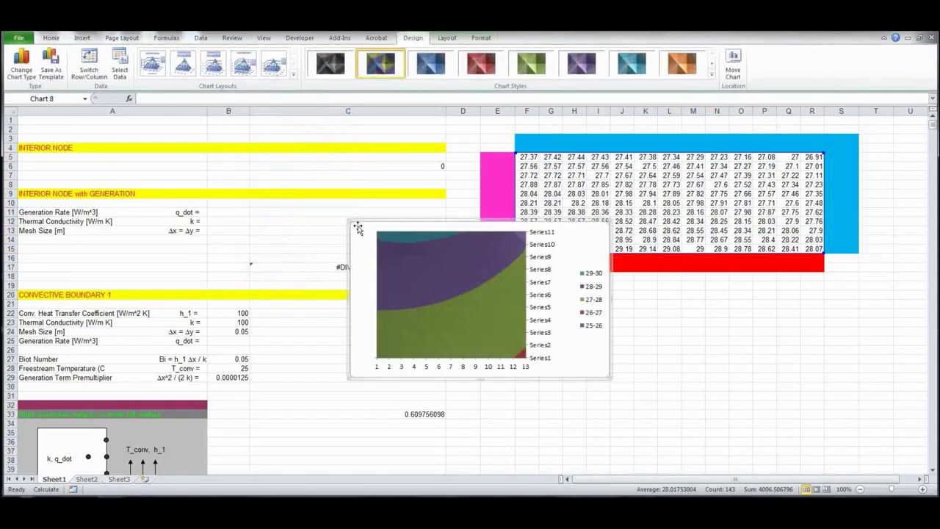
left_click_drag(366, 220, 564, 301)
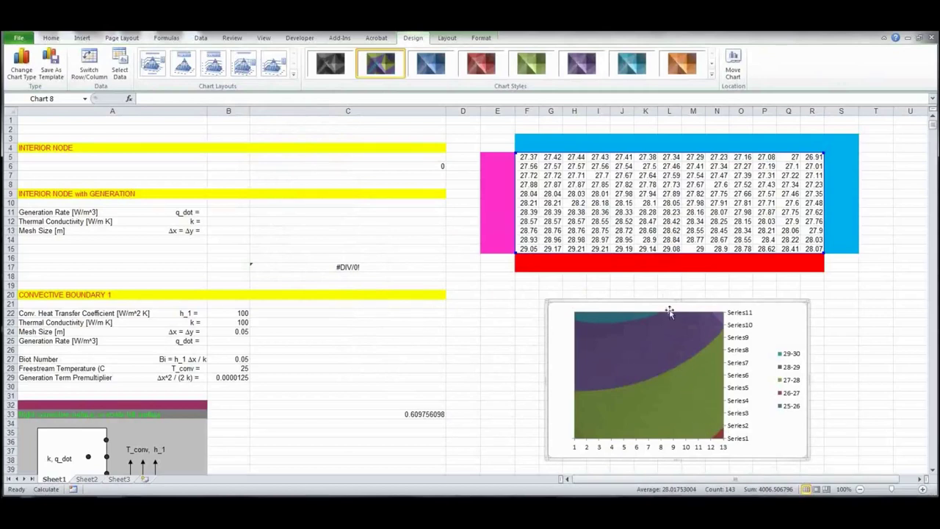
Reverse the chart's depth axis so Series1 is on top, then nudge the chart into place
left_click(445, 41)
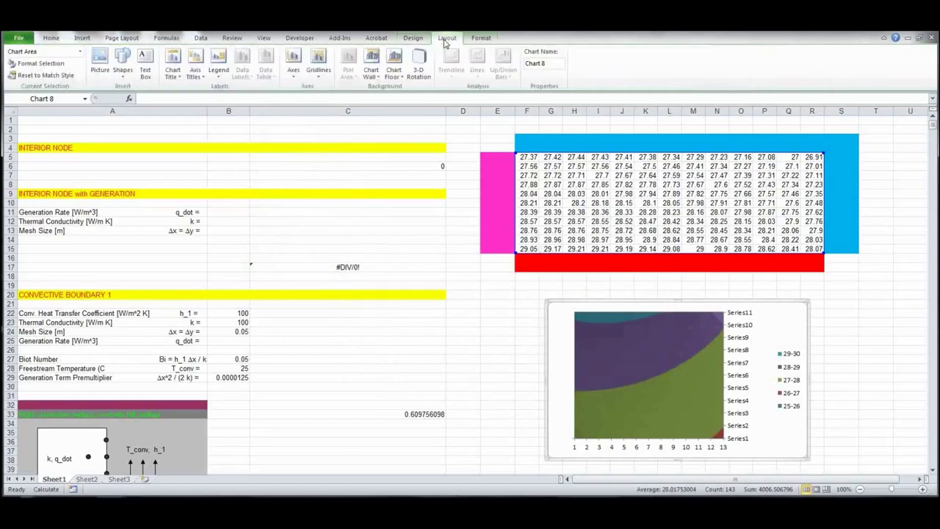
left_click(293, 65)
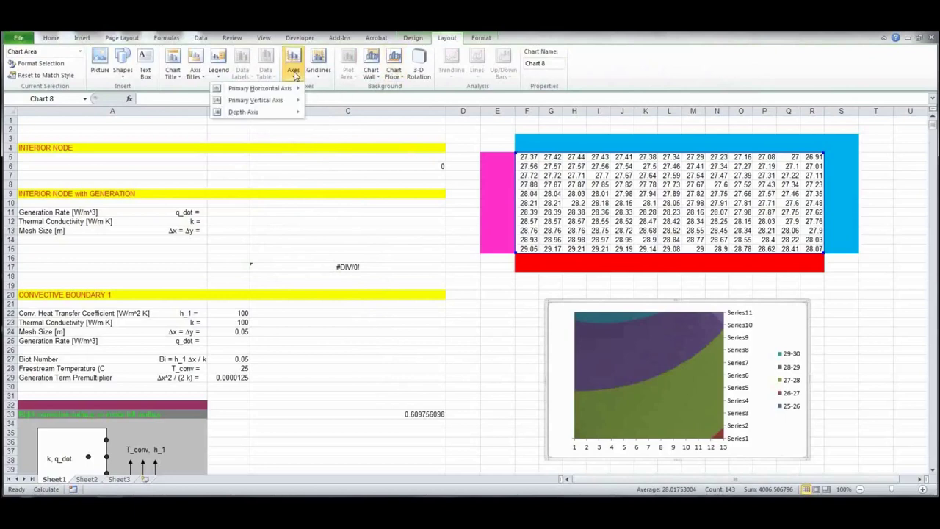
mouse_move(257, 114)
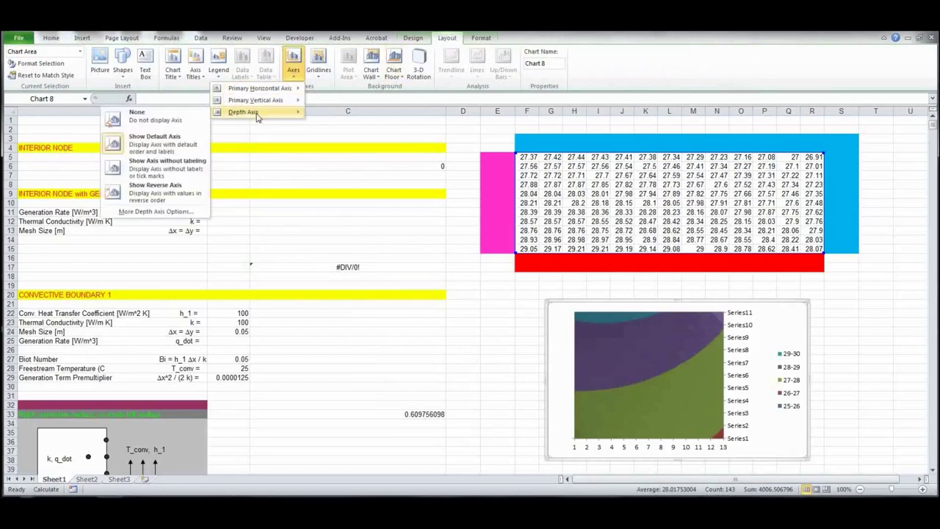
left_click(129, 189)
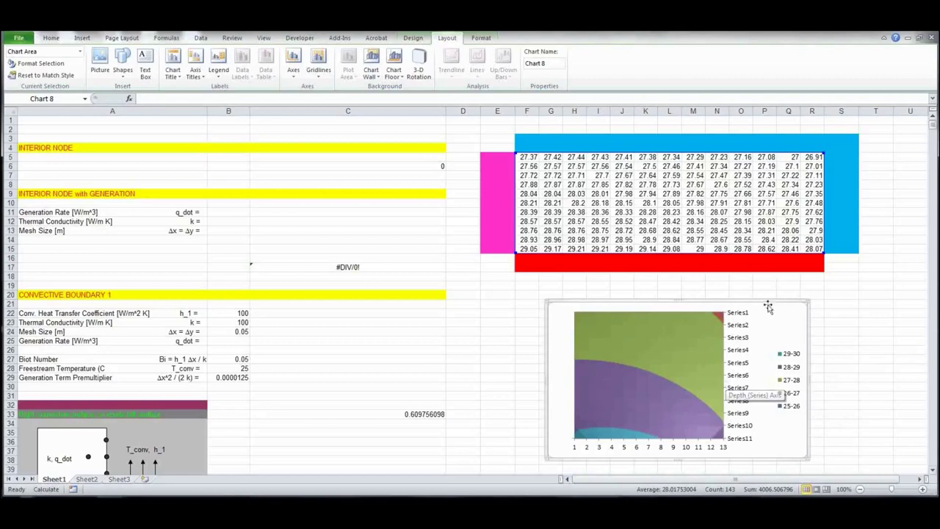
left_click_drag(770, 297, 767, 287)
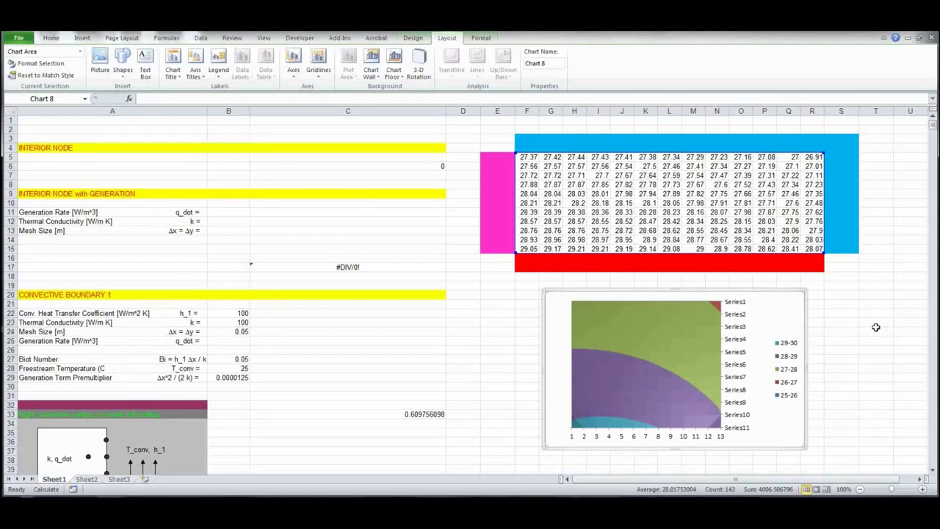
Set h_1 in B22 to 50, giving Bi = 0.025 and warmer 28–32 °C contour bands
left_click(235, 314)
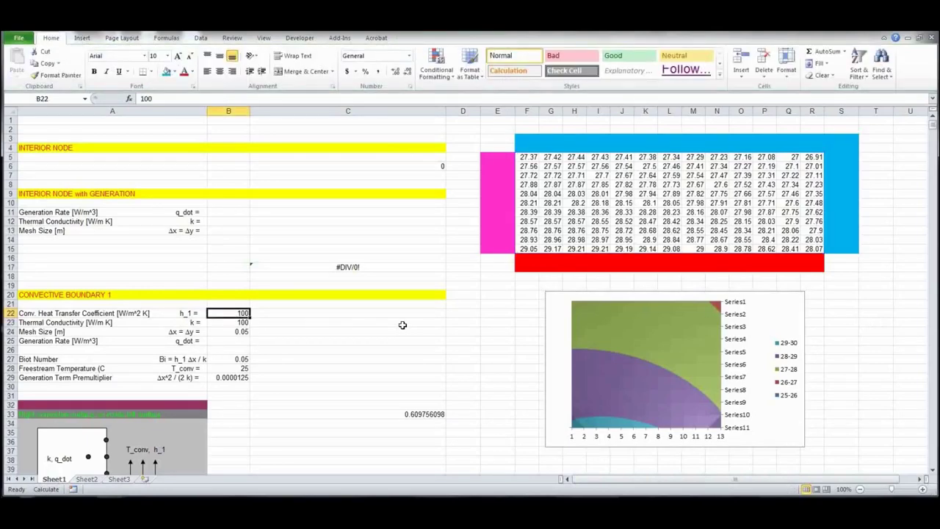
type("50")
key("ctrl+Return")
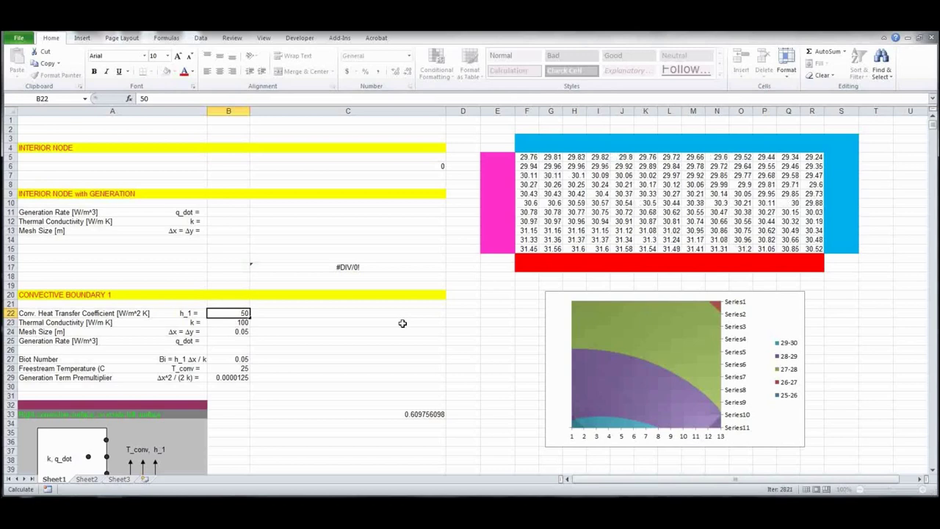
key("Return")
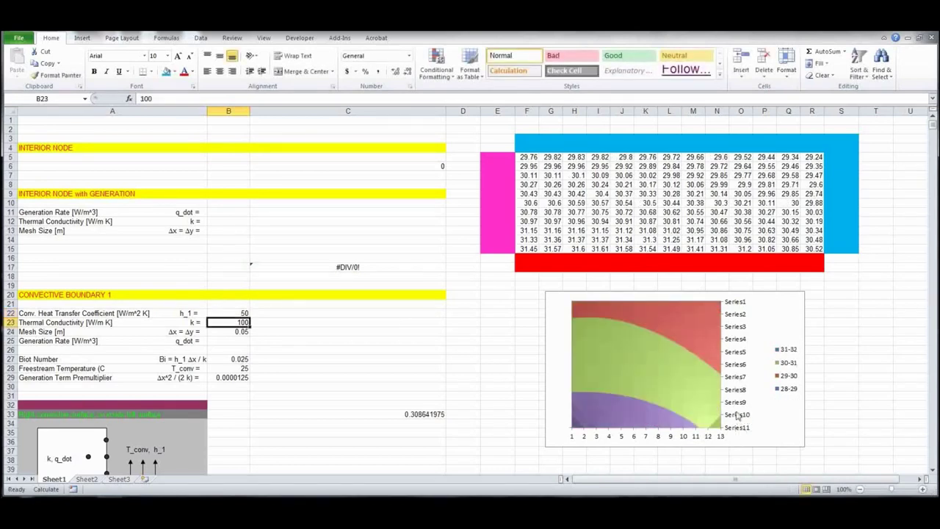
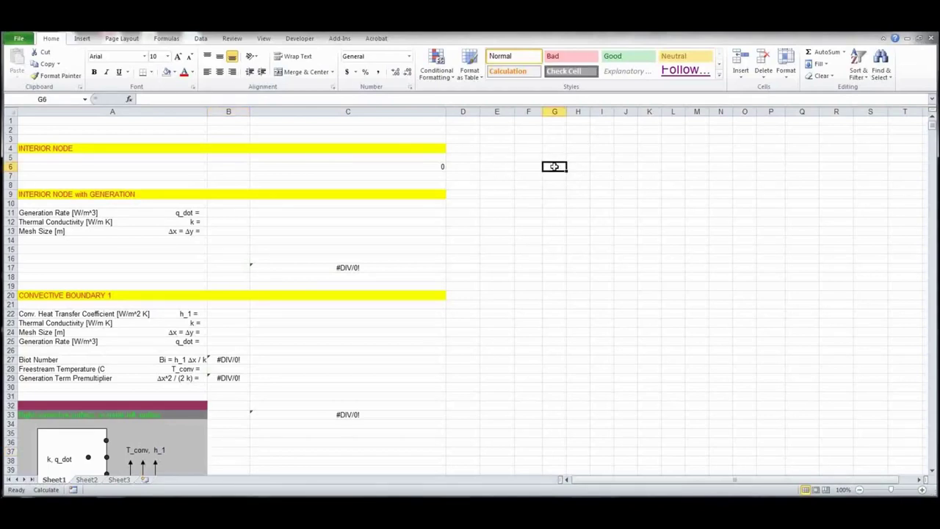
Give the temperature grid block G6:Q16 an orange-gold fill, starting from G6 and row 6
left_click(174, 72)
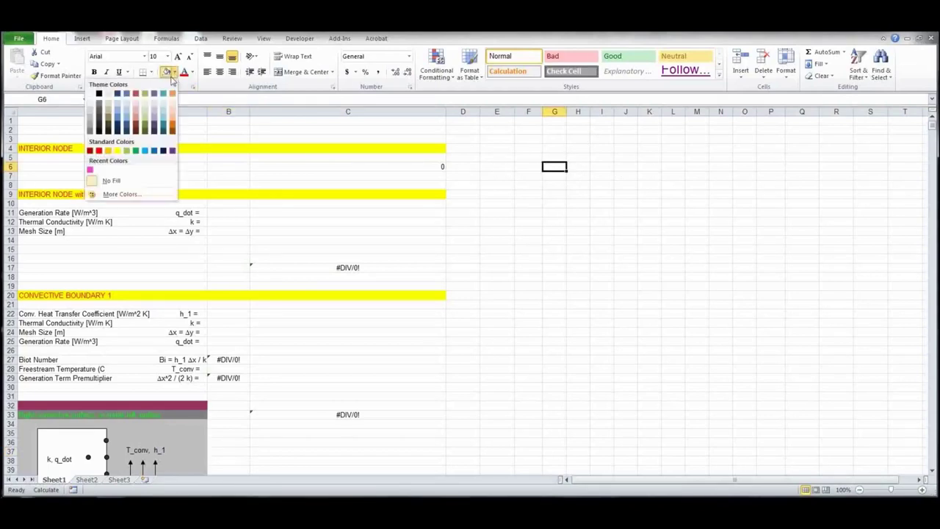
left_click(108, 150)
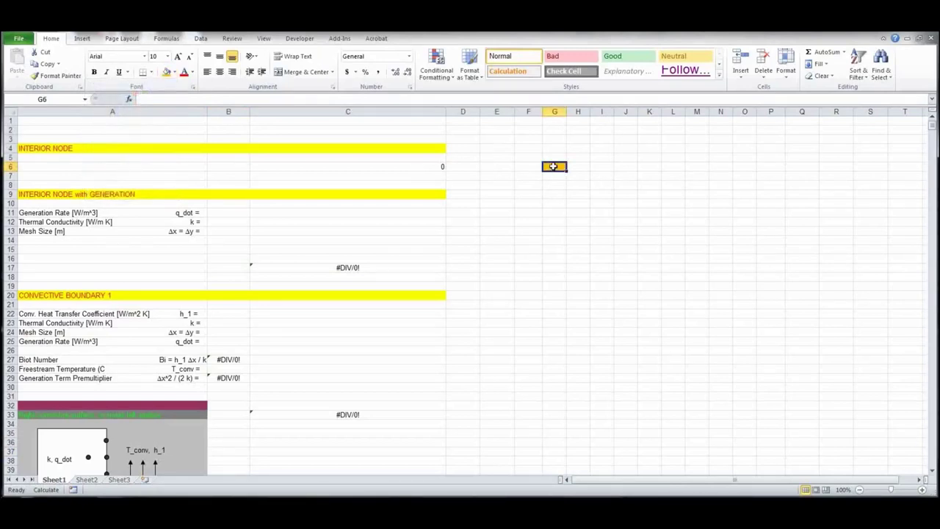
left_click_drag(552, 167, 808, 167)
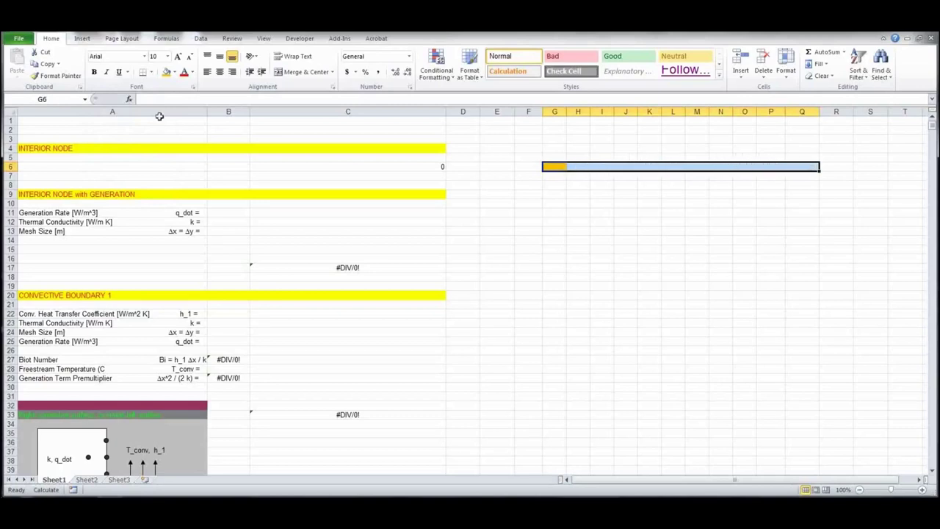
left_click(165, 73)
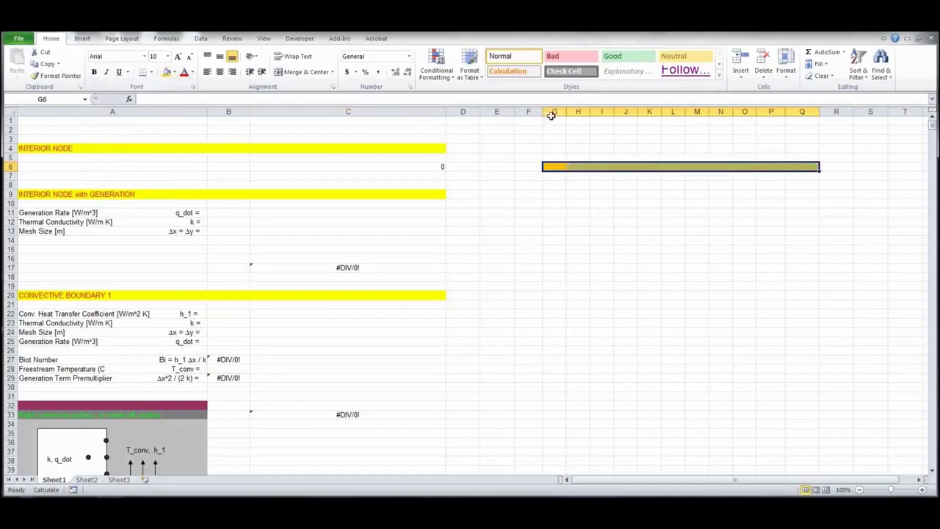
mouse_move(554, 111)
left_mouse_down()
mouse_move(673, 113)
mouse_move(666, 121)
mouse_move(813, 111)
left_mouse_up()
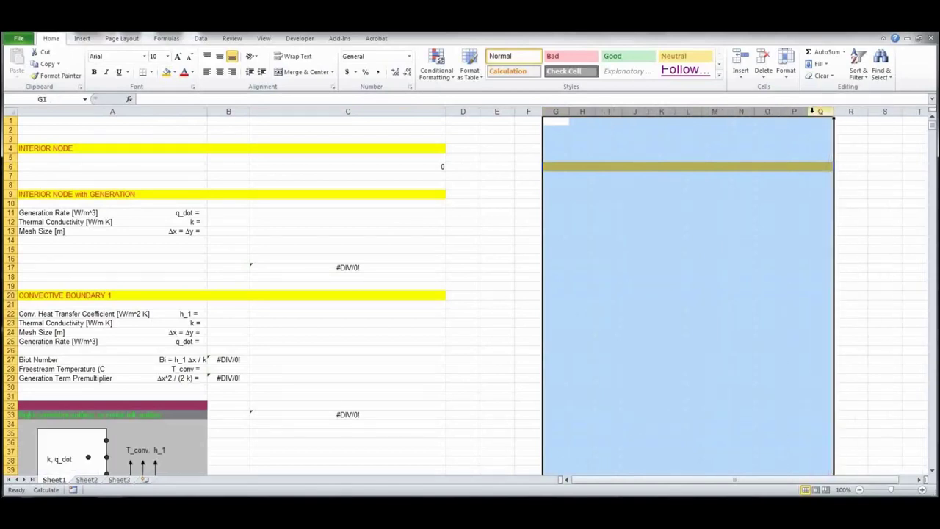
left_click(556, 167)
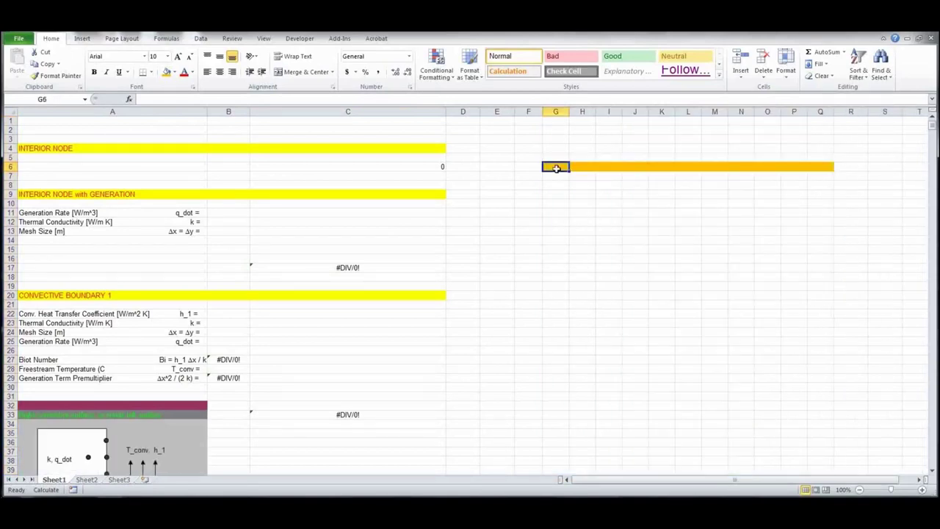
left_click_drag(556, 168, 558, 263)
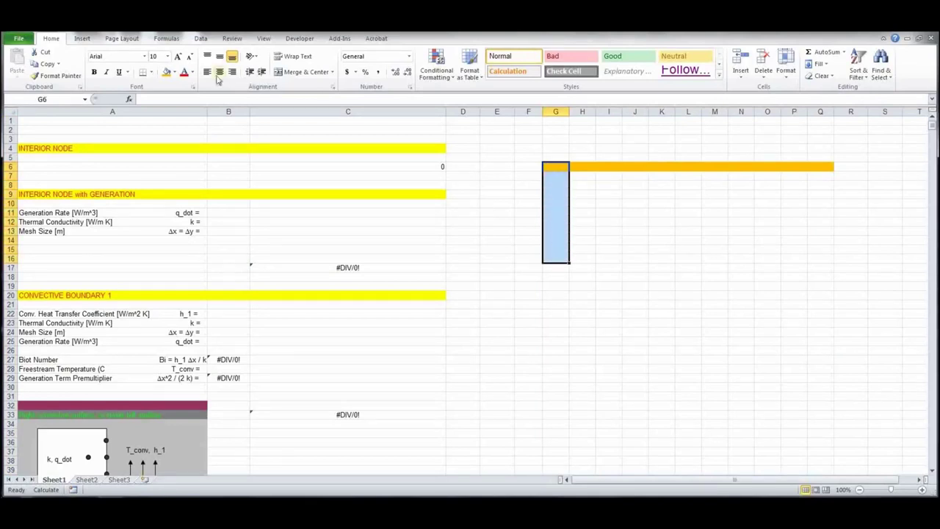
left_click(168, 74)
left_click_drag(558, 167, 817, 258)
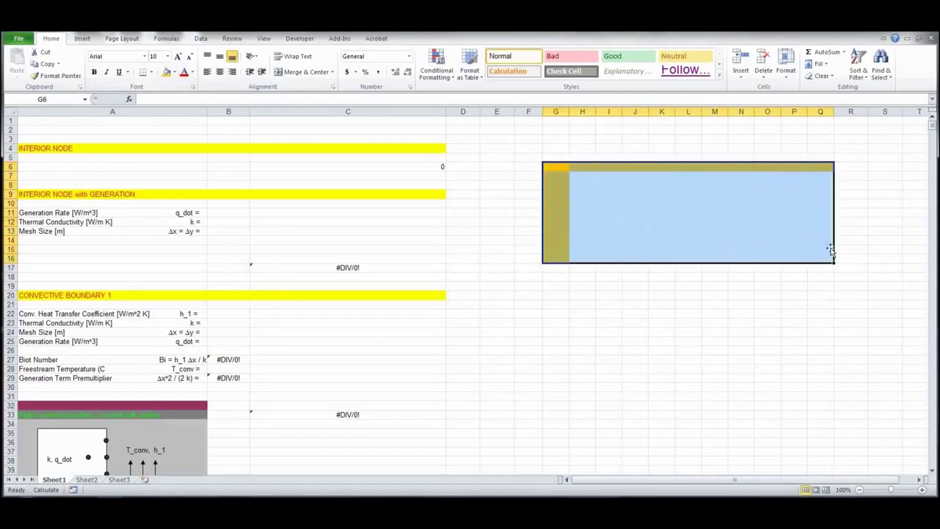
left_click(168, 75)
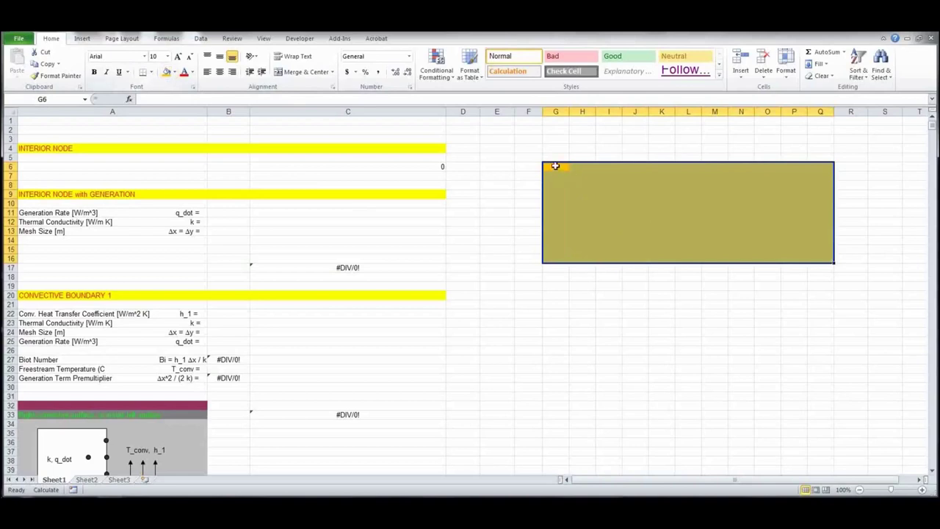
left_click(555, 166)
Enter 25 in G6 and copy it down column G to G16
type("25")
key("Return")
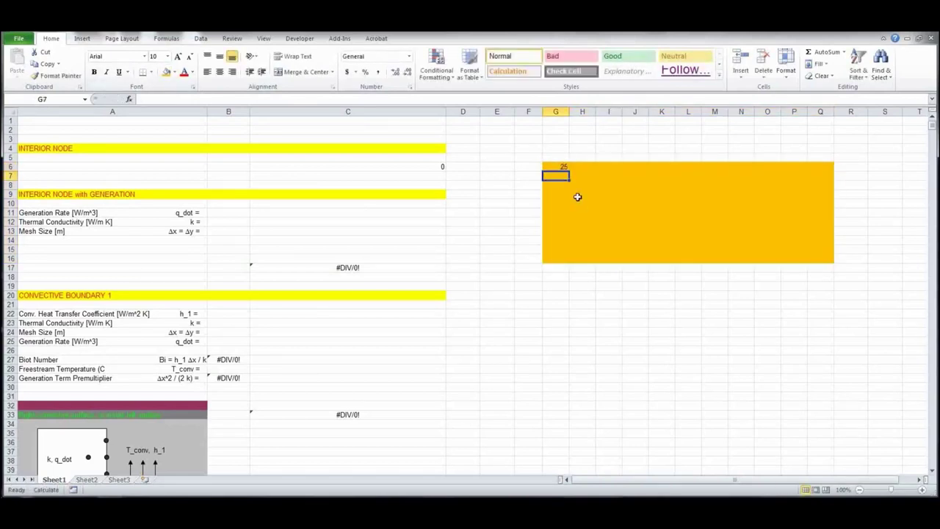
key("Up")
key("ctrl+c")
key("Right")
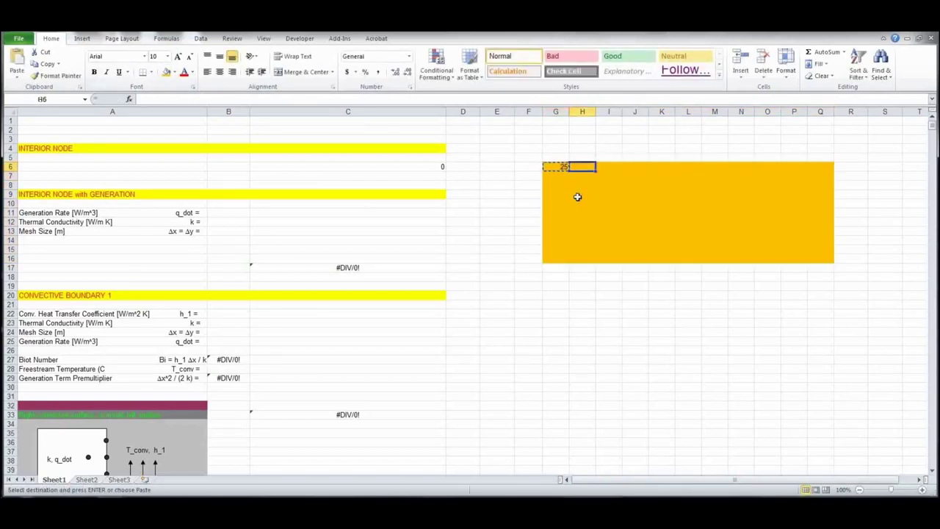
key("Left")
key("shift+Down")
key("shift+Down")
key("shift+Down")
key("shift+Down")
key("shift+Down")
key("shift+Down")
key("shift+Down")
key("shift+Down")
key("shift+Down")
key("shift+Down")
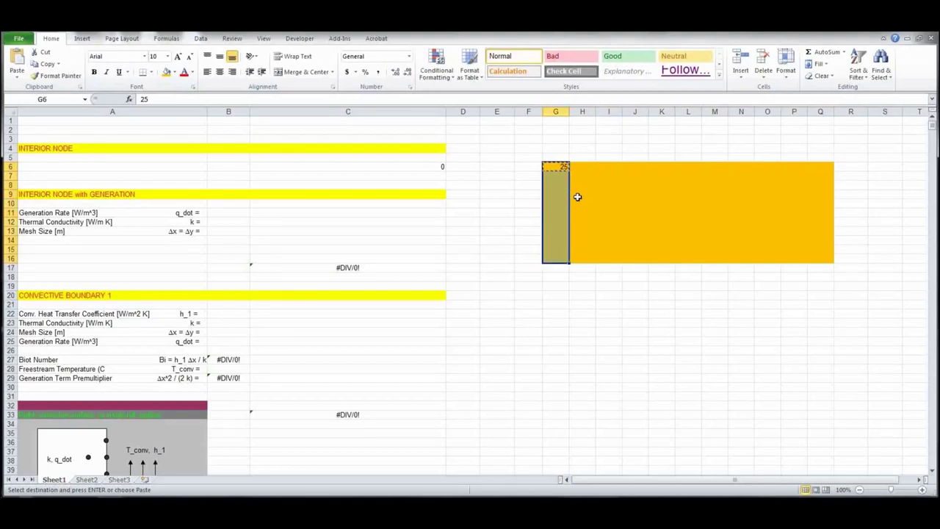
key("ctrl+v")
Copy the column of 25s across the rest of the grid, H6:Q16
key("shift+Up")
key("shift+Up")
key("shift+Up")
key("shift+Up")
key("shift+Up")
key("shift+Up")
key("shift+Up")
key("shift+Up")
key("shift+Up")
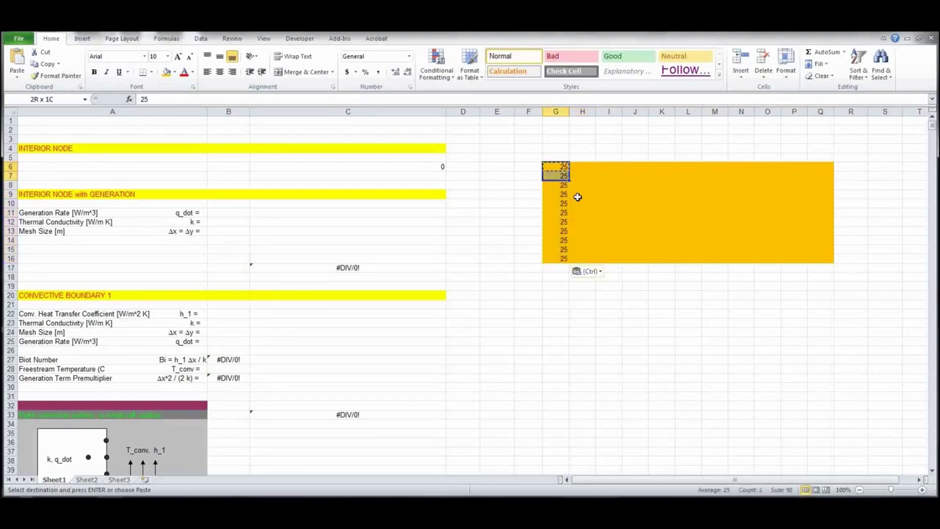
key("shift+Down")
key("shift+Down")
key("shift+Down")
key("shift+Down")
key("shift+Down")
key("shift+Down")
key("shift+Down")
key("shift+Down")
key("shift+Down")
key("ctrl+c")
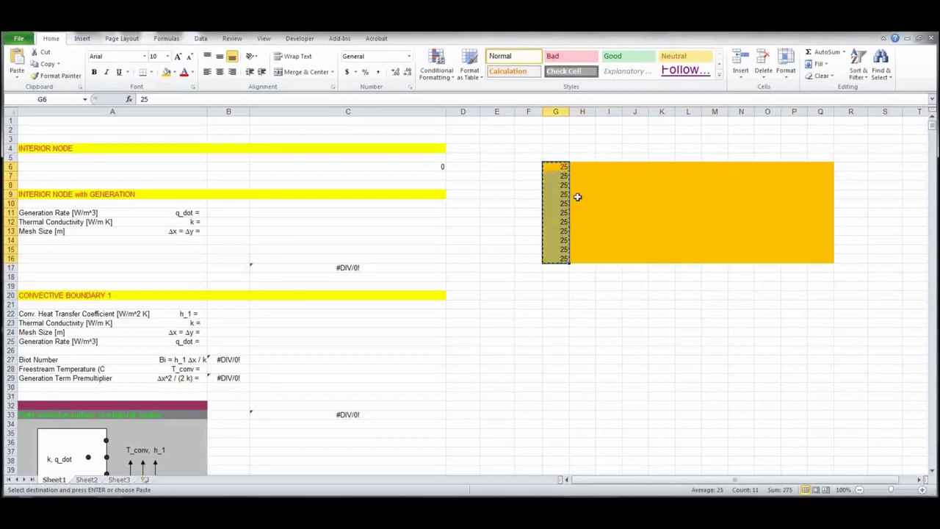
key("Right")
key("shift+Right")
key("shift+Right")
key("shift+Right")
key("shift+Right")
key("shift+Right")
key("shift+Right")
key("shift+Right")
key("shift+Right")
key("shift+Right")
key("shift+Right")
key("shift+Right")
key("shift+Left")
key("shift+Left")
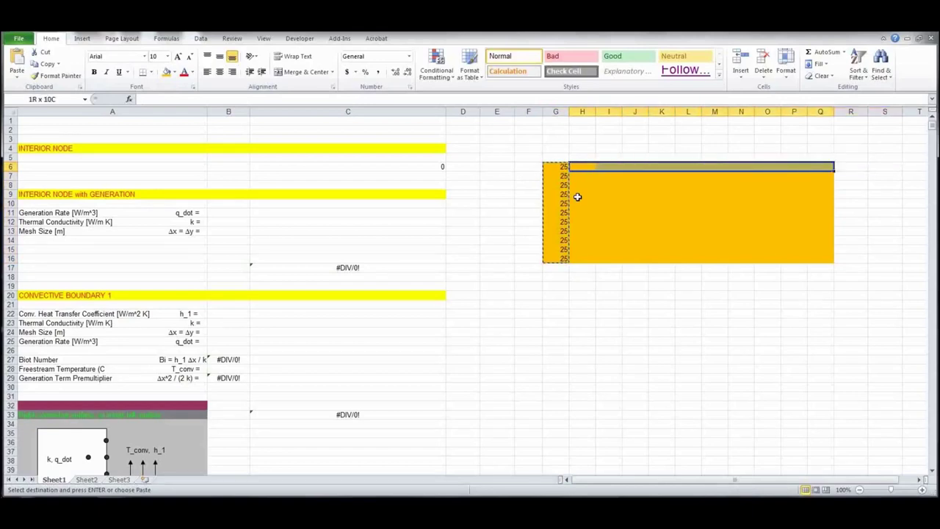
key("shift+Left")
key("shift+Right")
key("shift+Down")
key("shift+Down")
key("shift+Down")
key("shift+Down")
key("shift+Down")
key("shift+Down")
key("shift+Down")
key("shift+Down")
key("shift+Down")
key("shift+Down")
key("ctrl+v")
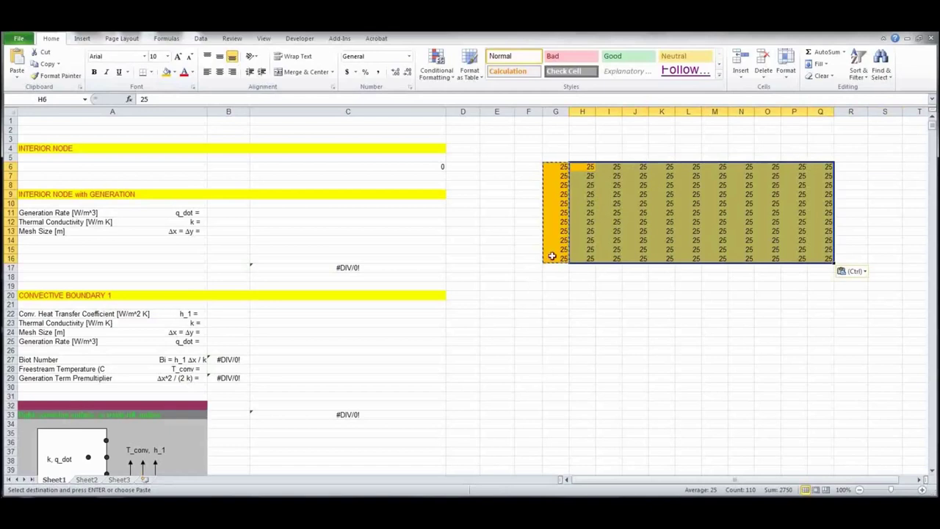
Fill the two rows beneath the grid, G17:Q18, pink
left_click_drag(551, 267, 812, 276)
left_click(175, 72)
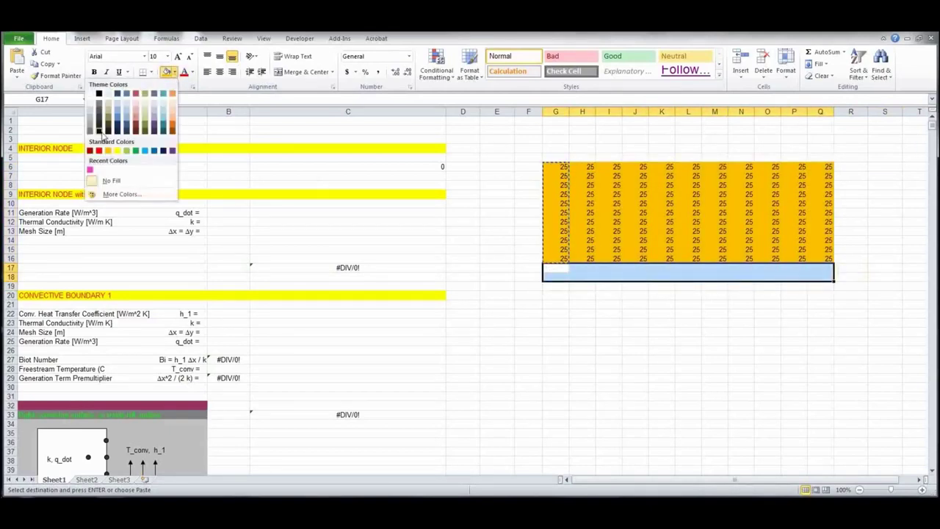
left_click(90, 170)
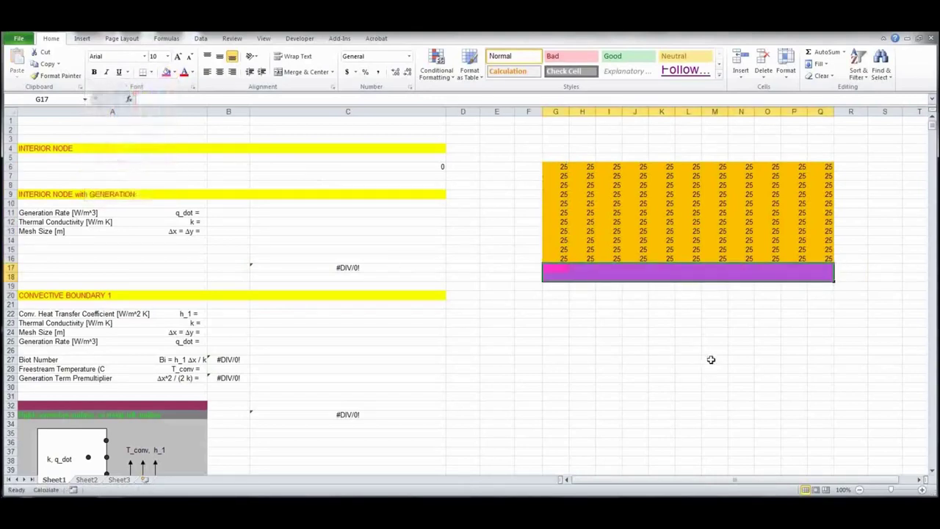
left_click(662, 331)
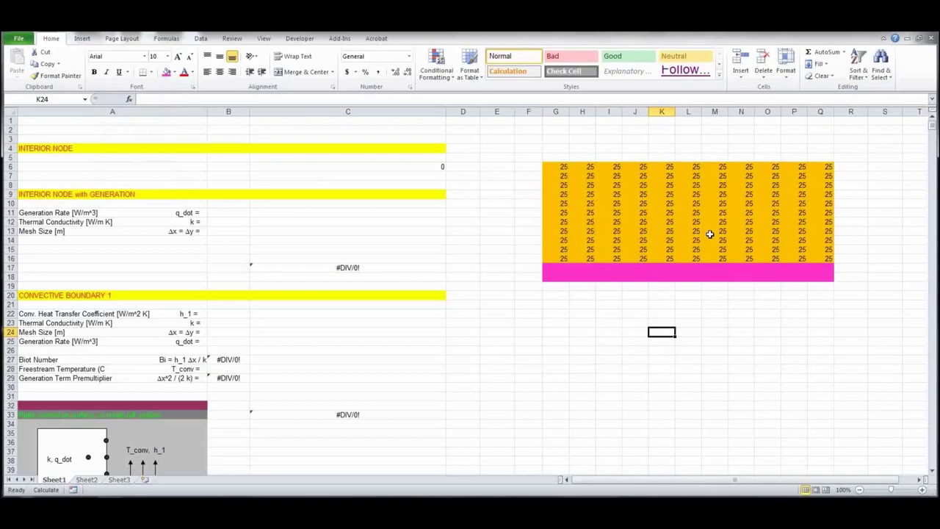
Enter generation rate 5e05 in B11, conductivity 401 in B12 and mesh size 0.001 in B13
left_click(219, 213)
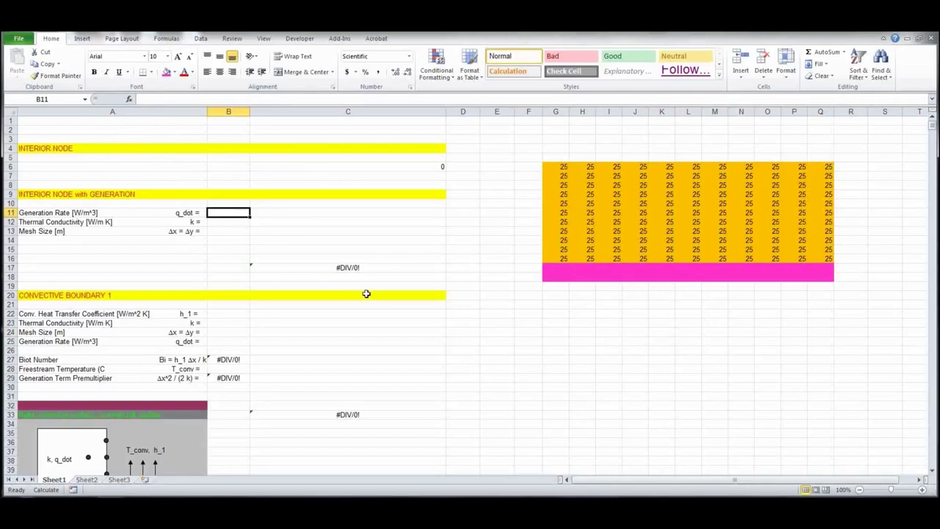
type("5")
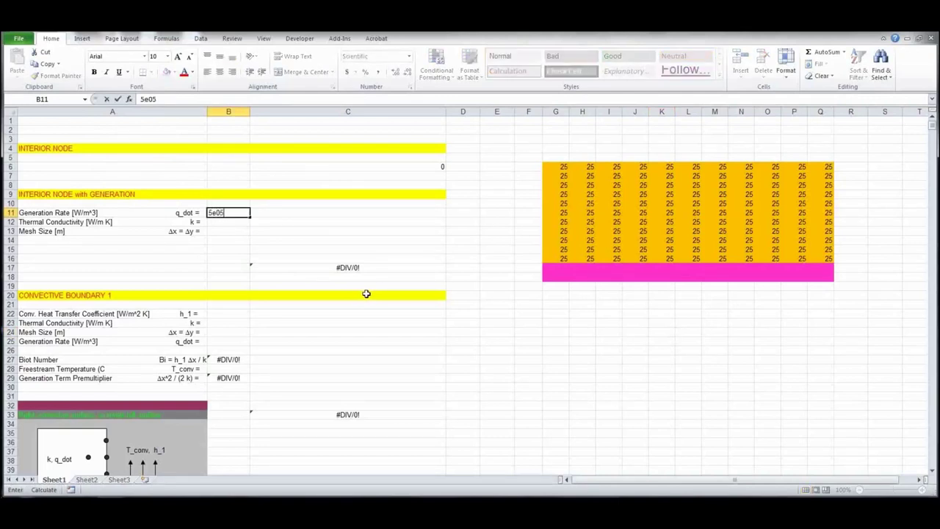
type("e05")
key("Return")
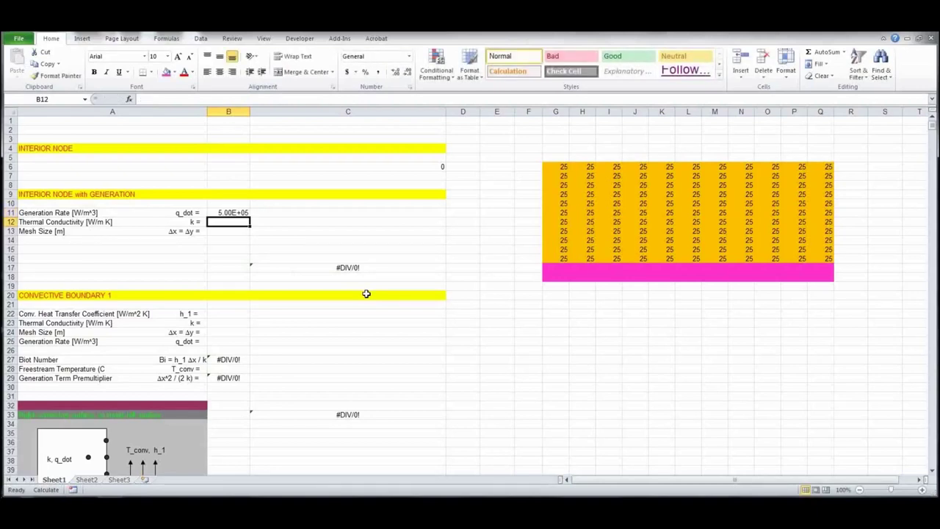
type("401")
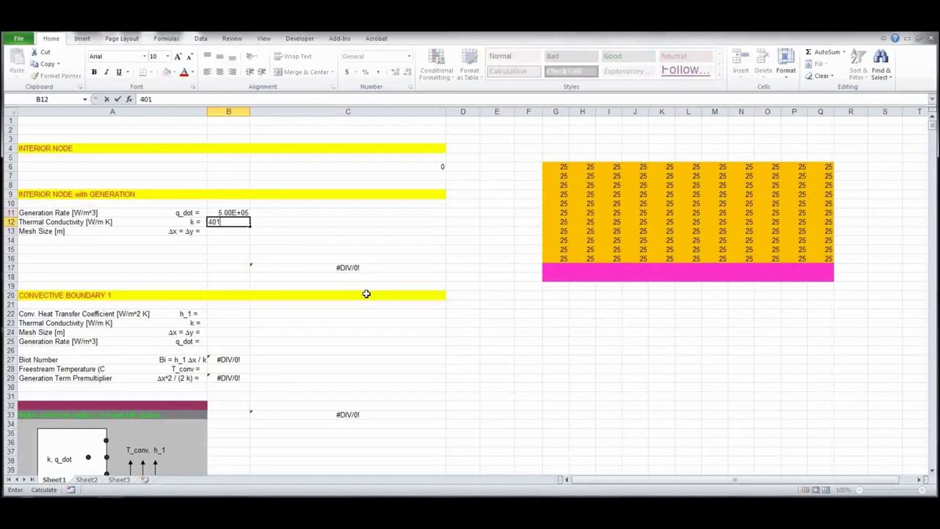
key("Return")
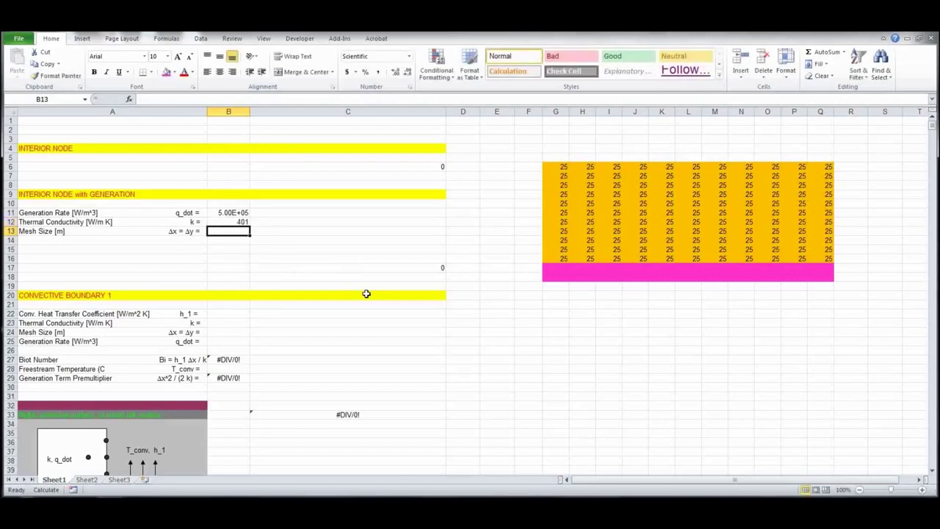
type(".001")
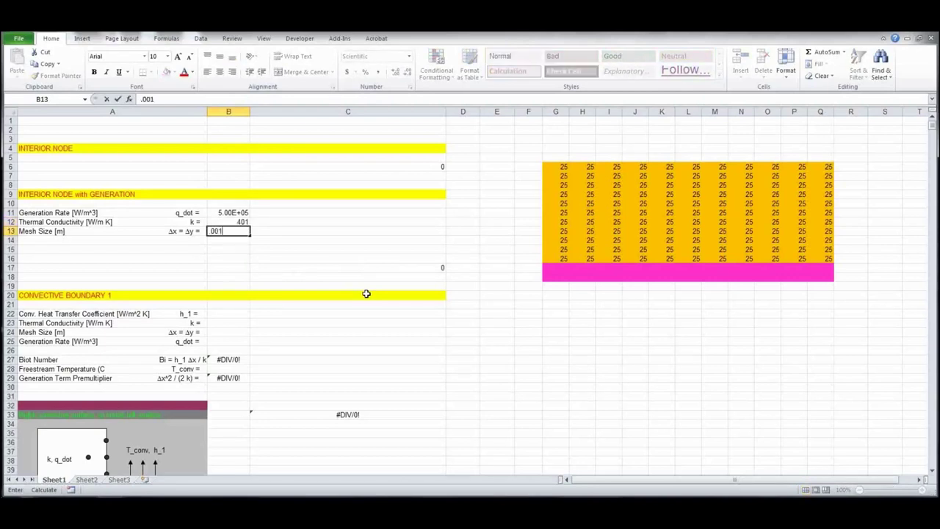
key("Return")
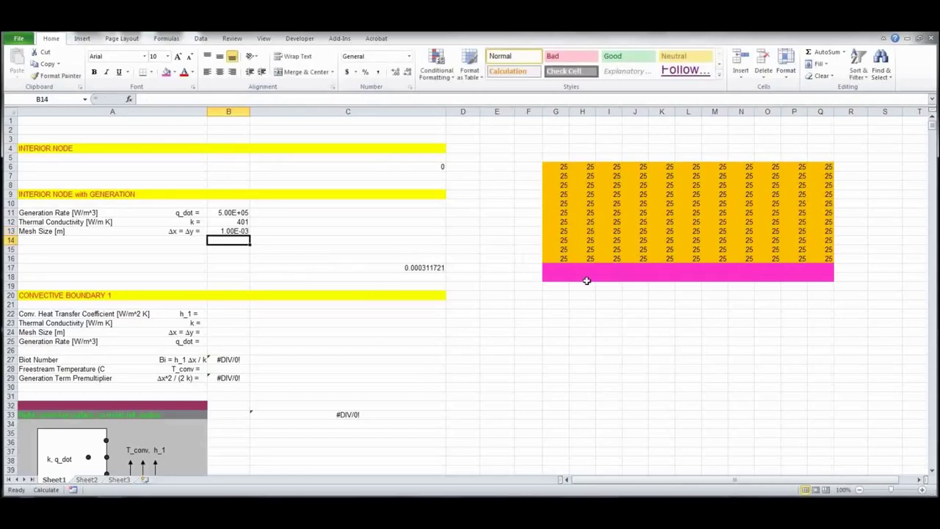
Turn on iterative calculation in Excel Options with 5,000 maximum iterations and 0.00001 maximum change
left_click(20, 39)
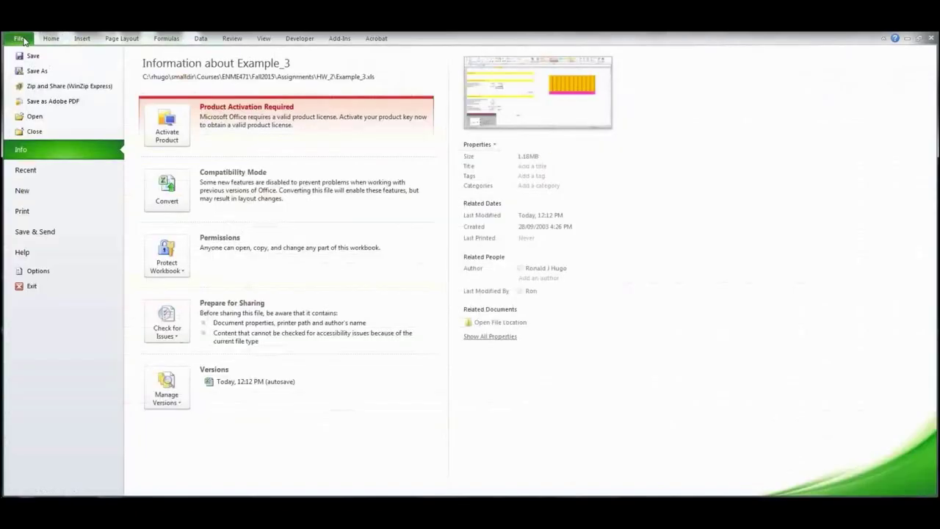
left_click(38, 271)
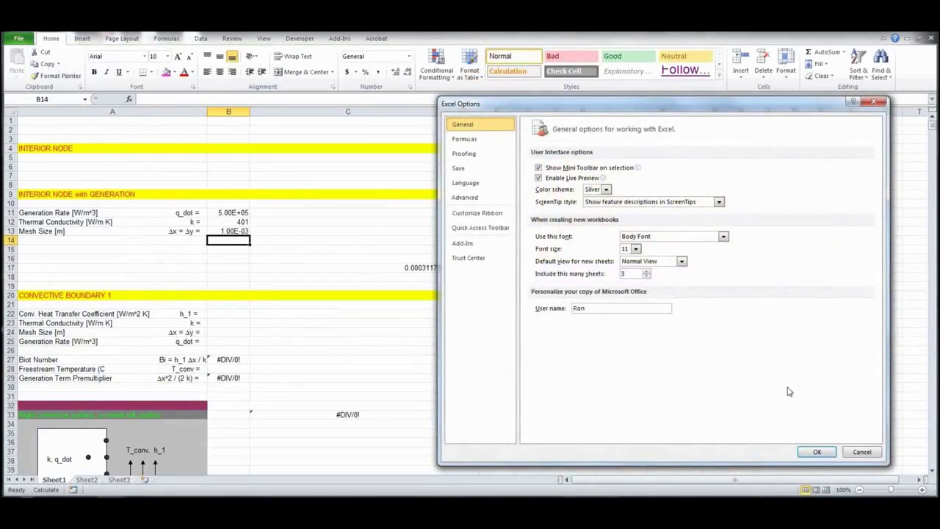
left_click(464, 139)
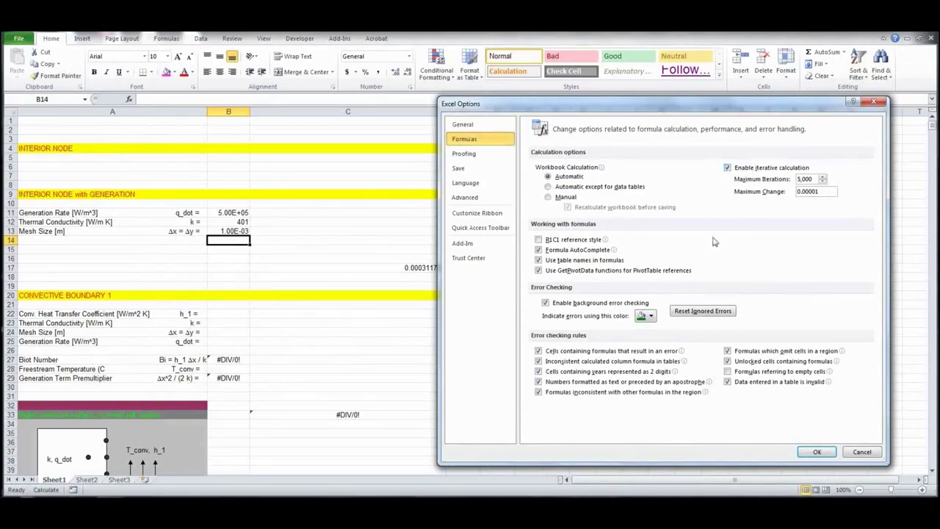
left_click(822, 191)
left_click(823, 192)
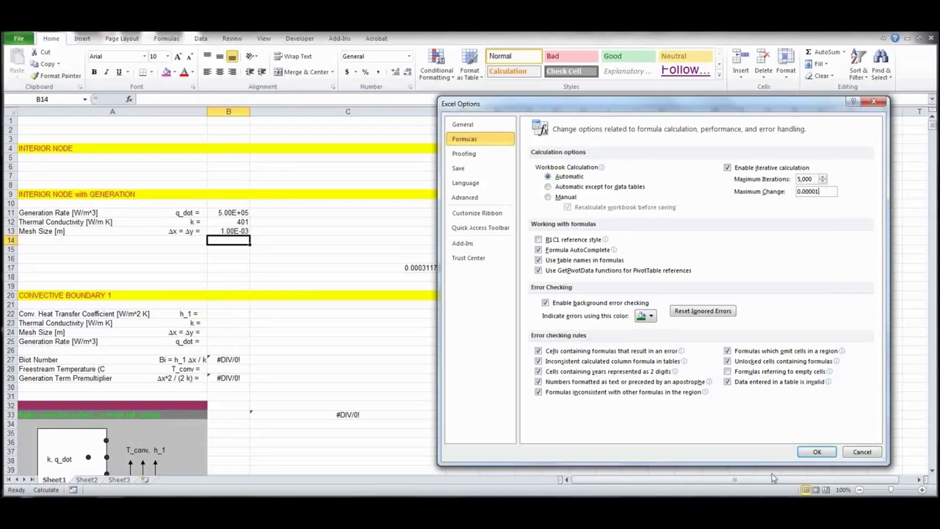
left_click(817, 452)
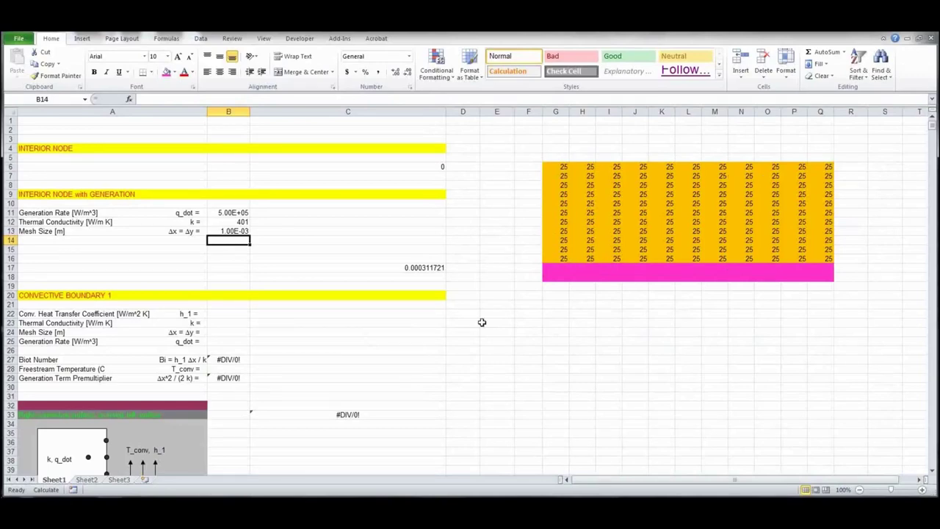
In the Insulated Boundary section, enter k 401, mesh size 0.001 and generation rate 5e05
scroll(258, 371, "down", 20)
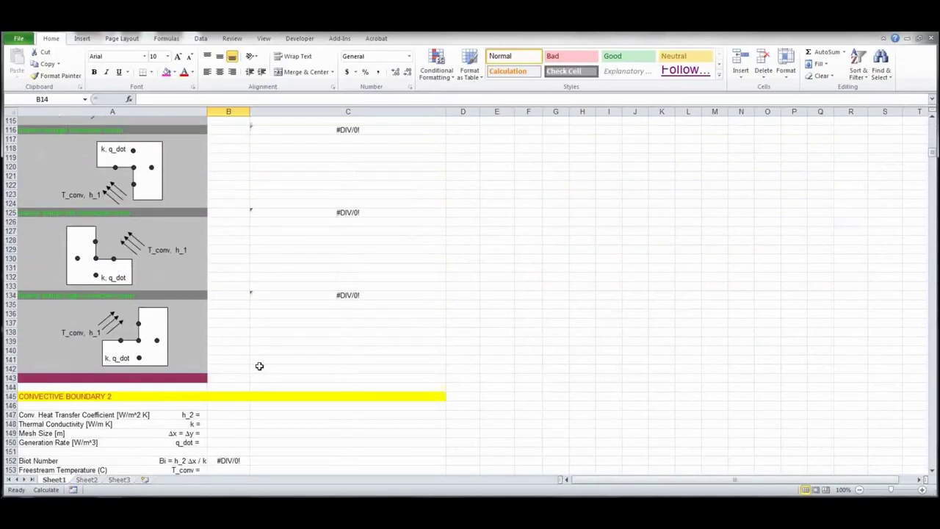
scroll(259, 366, "down", 6)
scroll(259, 366, "down", 20)
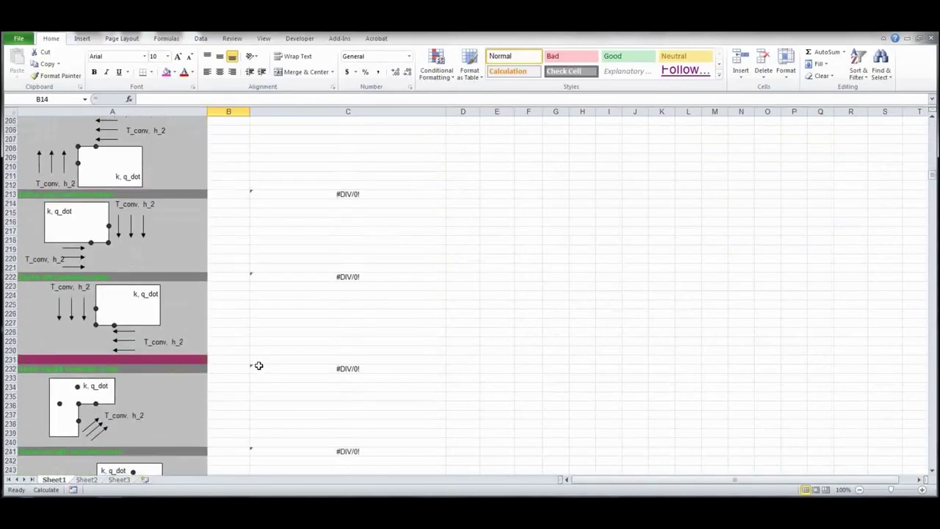
scroll(259, 365, "down", 2)
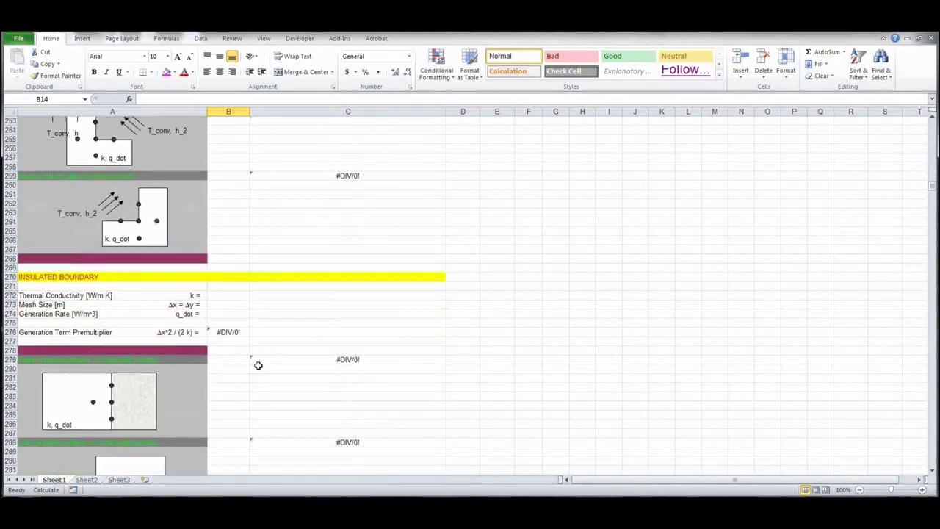
left_click(234, 267)
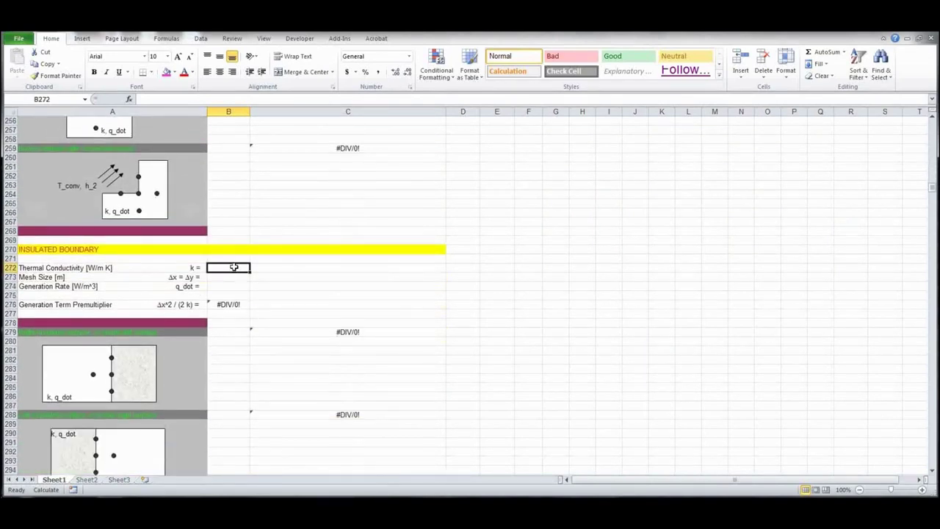
type("401")
key("Return")
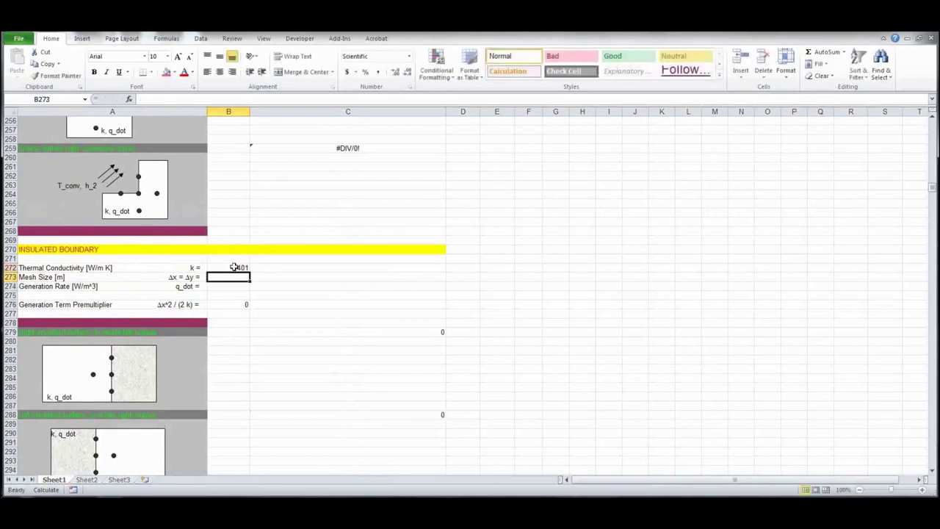
type(".")
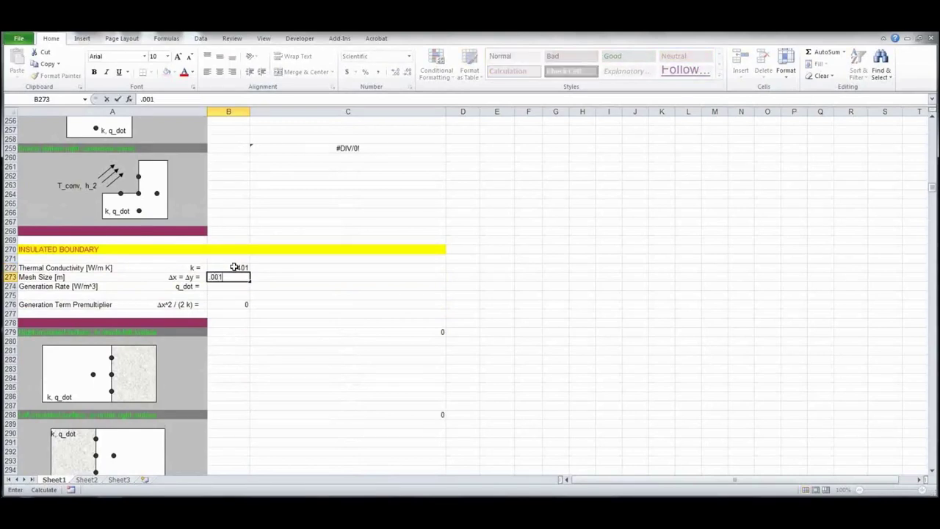
type("001")
key("Return")
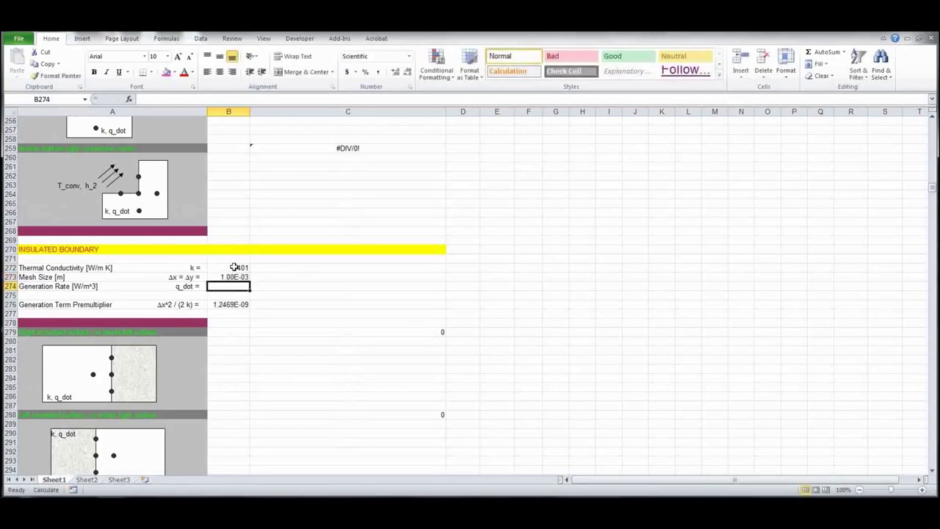
type("5e05")
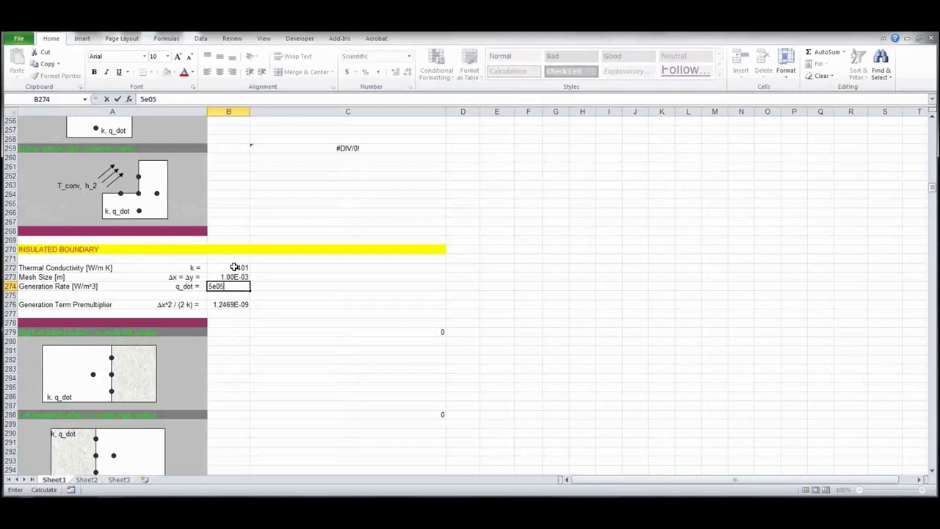
key("Return")
Scroll further down the sheet toward the next boundary section
scroll(312, 327, "down", 16)
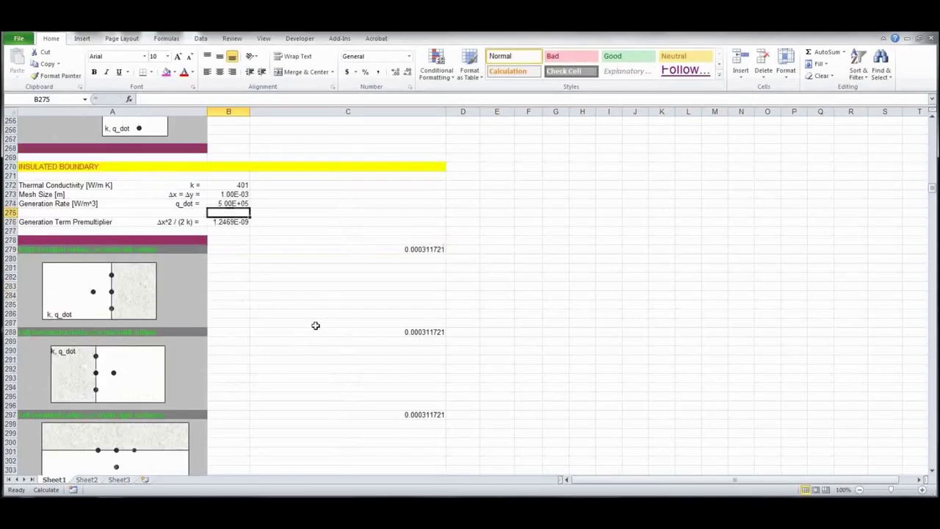
scroll(318, 323, "down", 20)
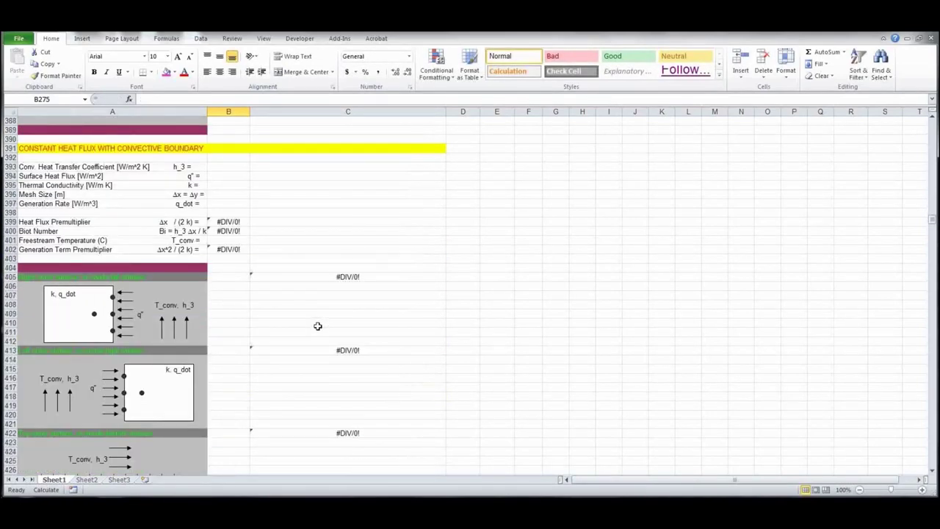
scroll(317, 325, "down", 20)
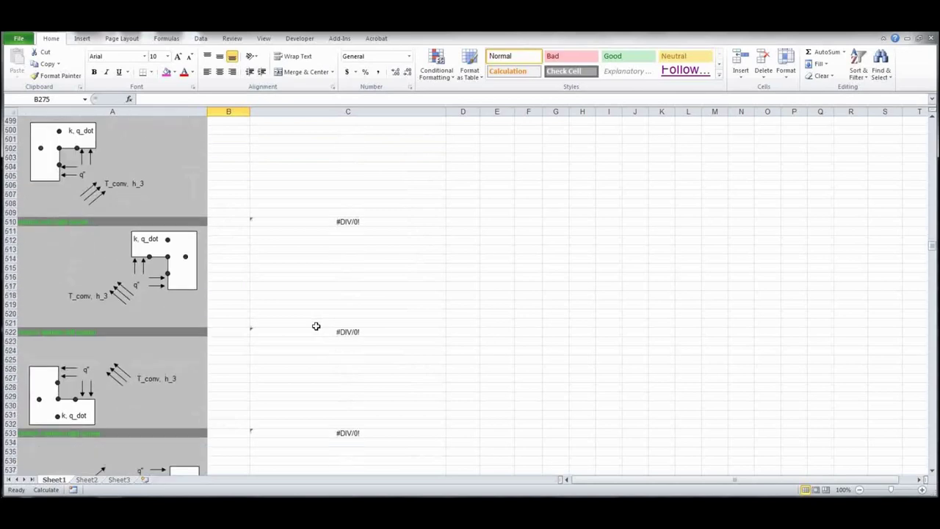
scroll(314, 326, "down", 20)
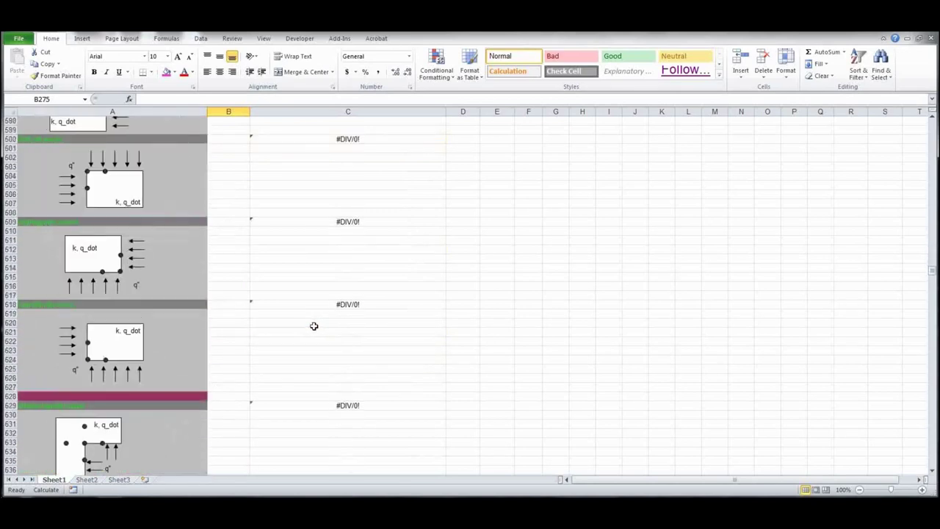
scroll(313, 327, "down", 10)
Enter emissivity 0.75 and surroundings temperature 298 in the Radiation and Convection Boundary 1 block
scroll(312, 326, "down", 20)
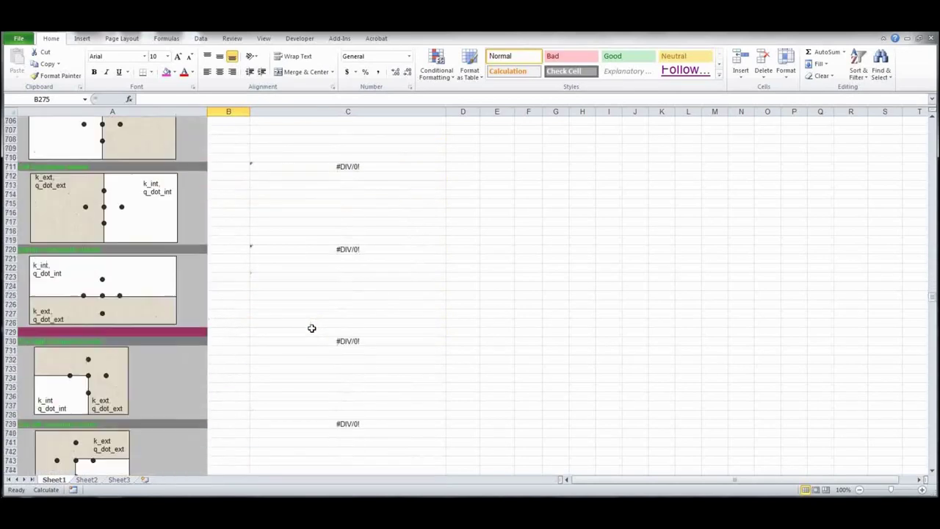
scroll(308, 323, "down", 20)
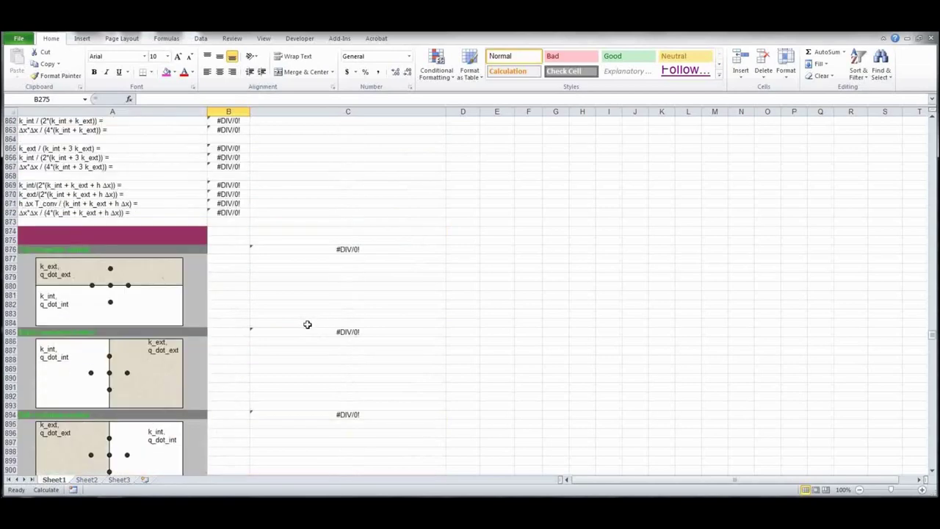
scroll(306, 324, "down", 8)
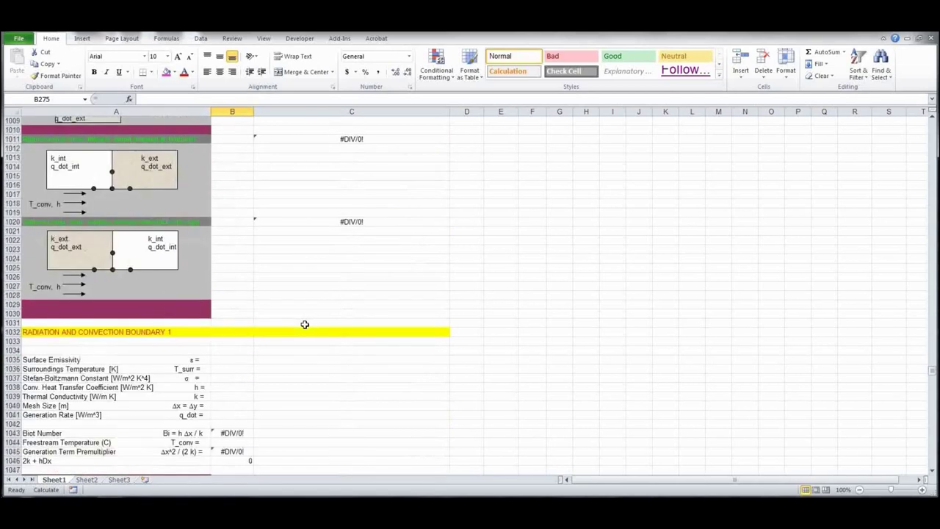
scroll(304, 324, "down", 7)
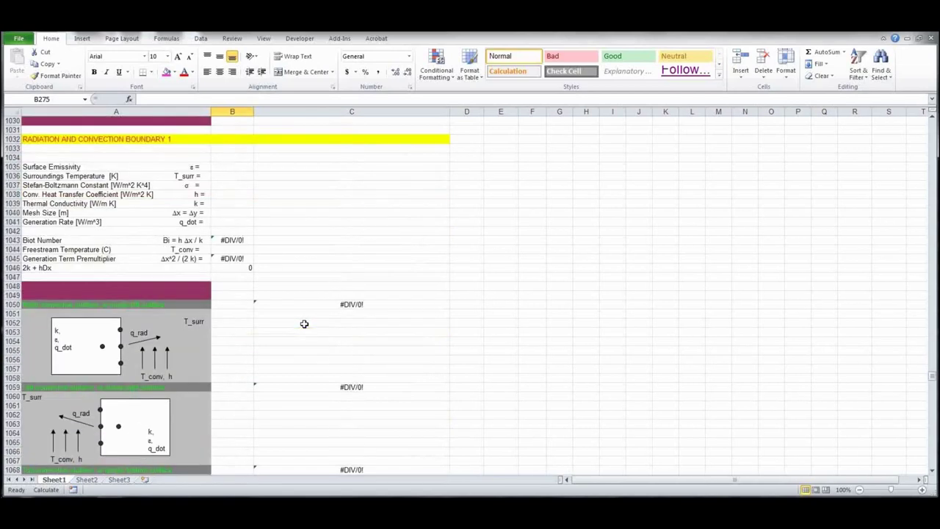
left_click(233, 168)
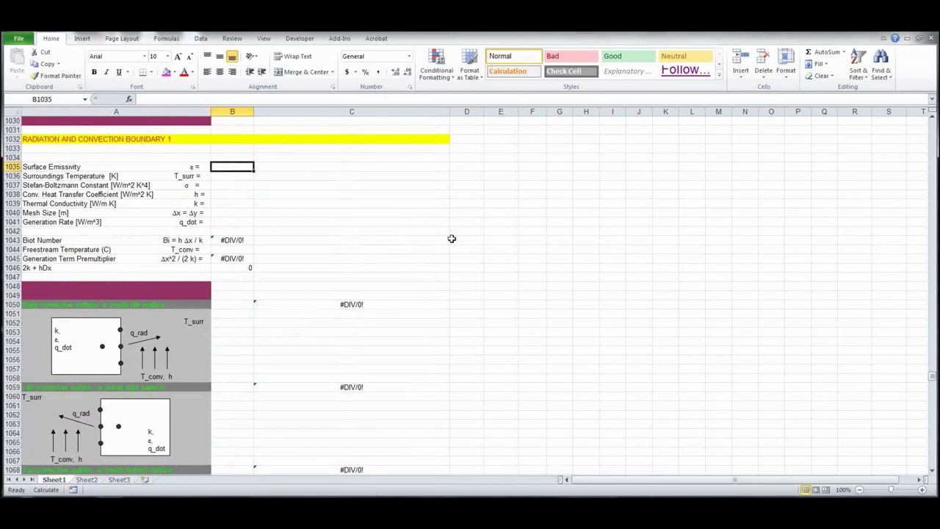
type(".75")
key("Return")
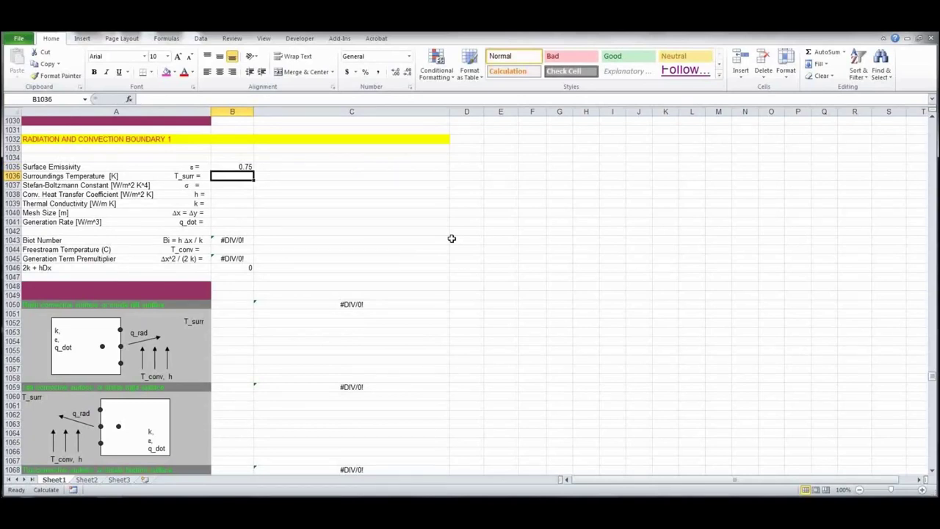
type("2")
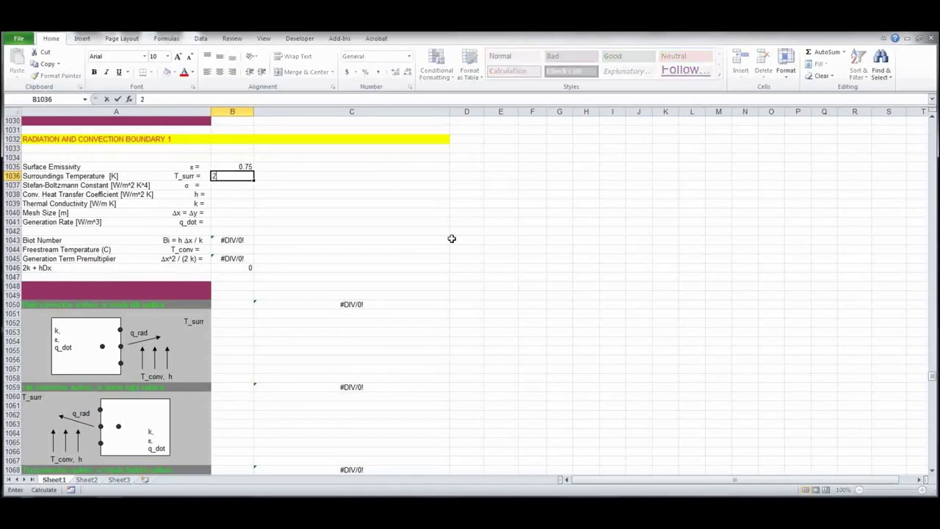
type("98")
key("Return")
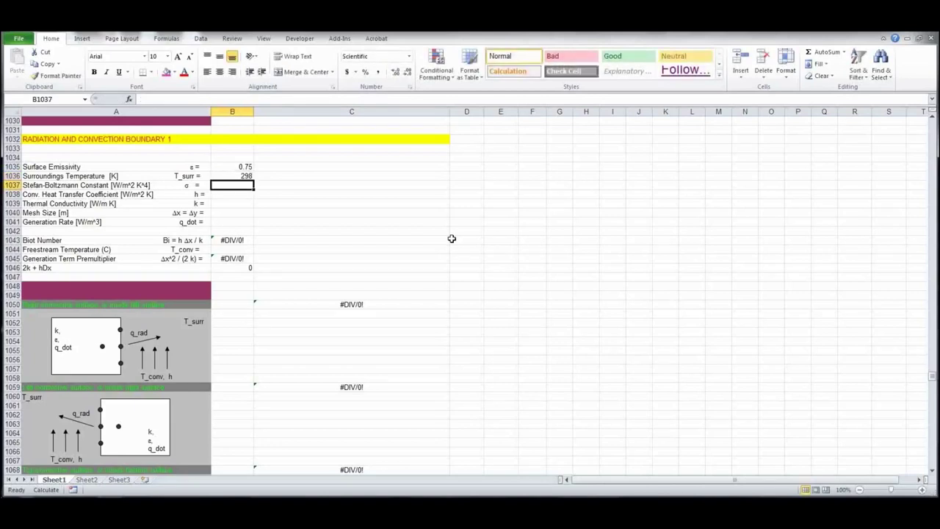
Copy the Stefan-Boltzmann constant 5.669E-08 into this section's constant entry
scroll(384, 262, "down", 20)
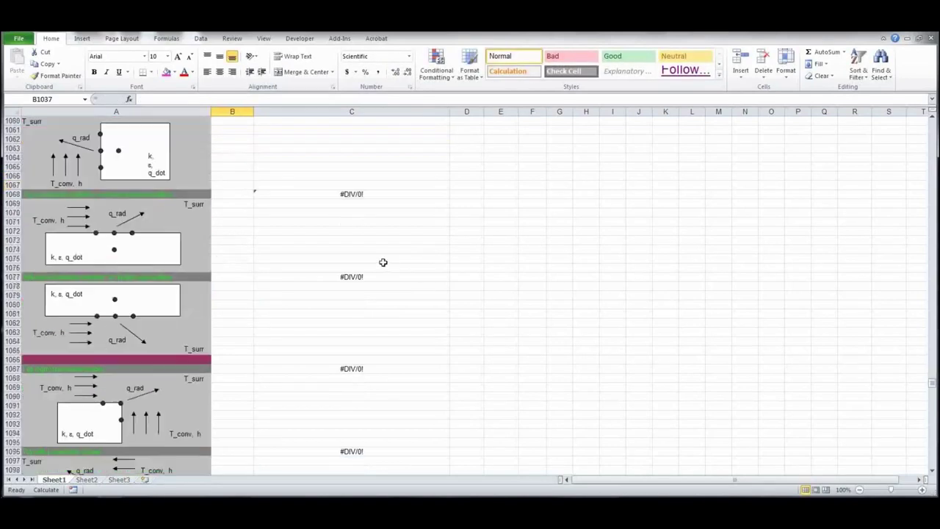
scroll(379, 262, "down", 4)
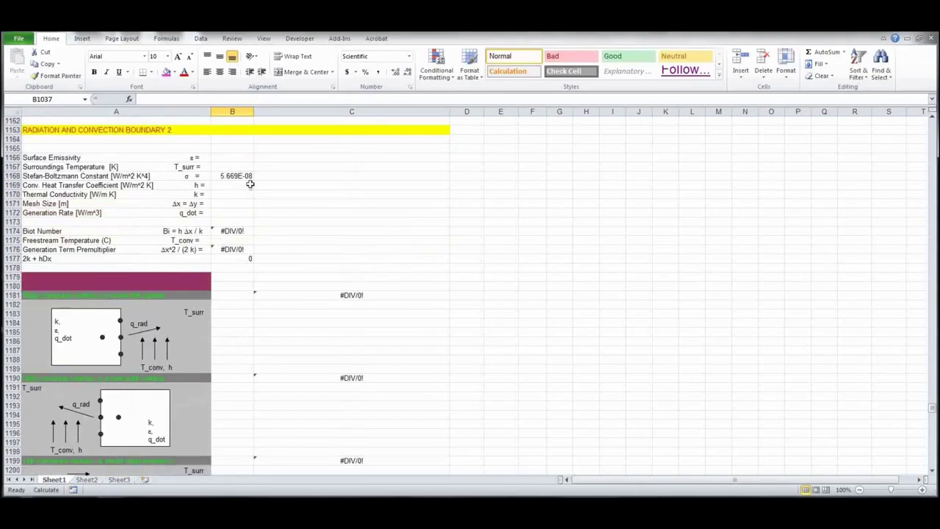
left_click(247, 179)
key("ctrl+c")
scroll(270, 176, "up", 20)
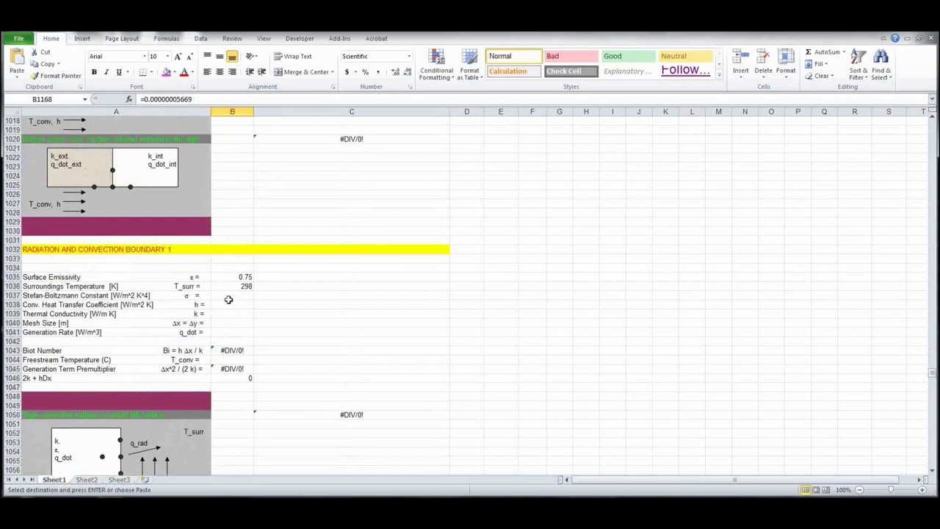
left_click(229, 296)
key("ctrl+v")
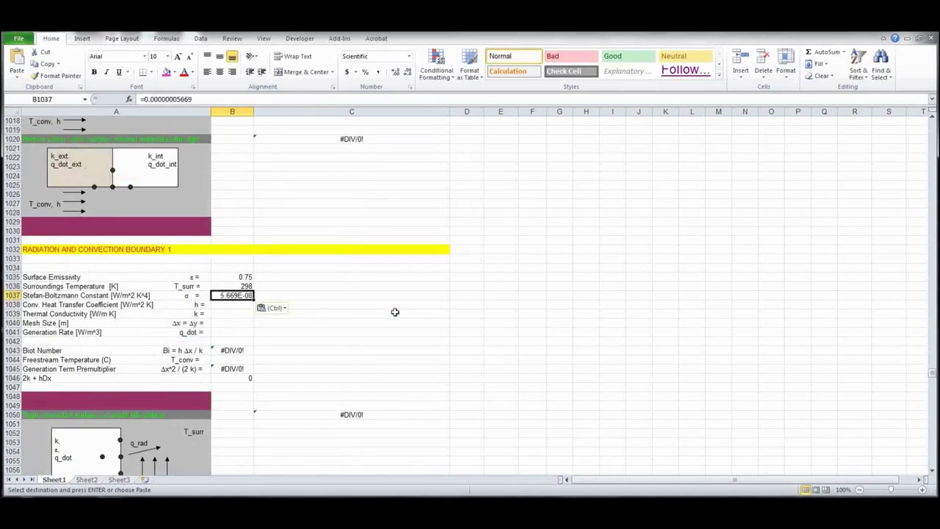
Enter convection coefficient 20, conductivity 401 and mesh size 0.001
left_click(240, 305)
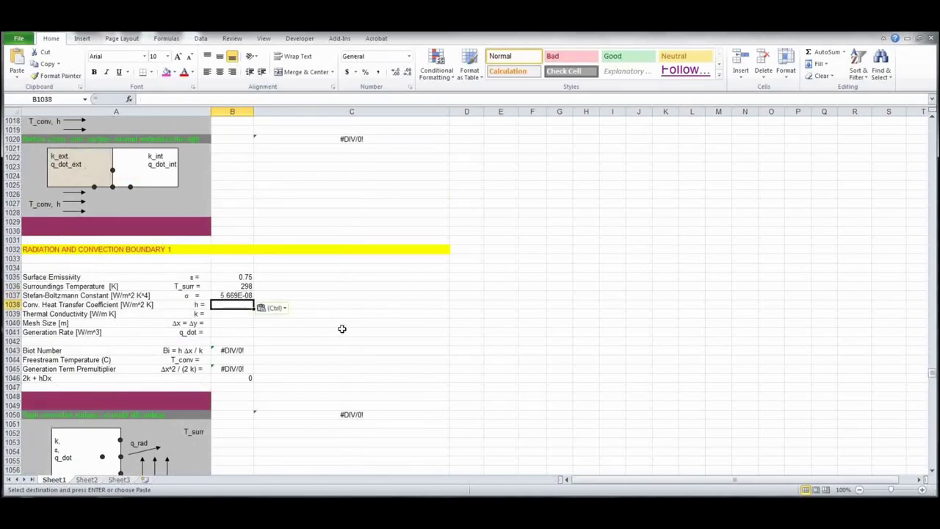
type("20")
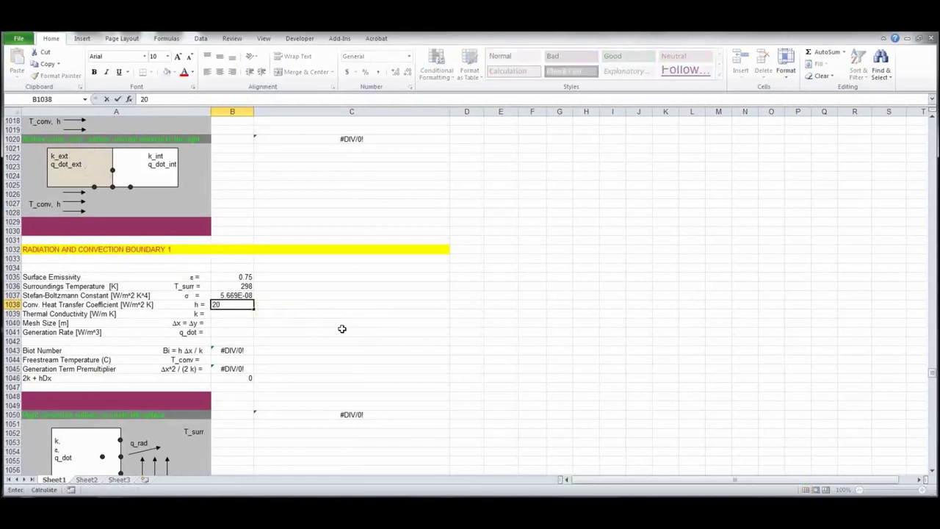
key("Return")
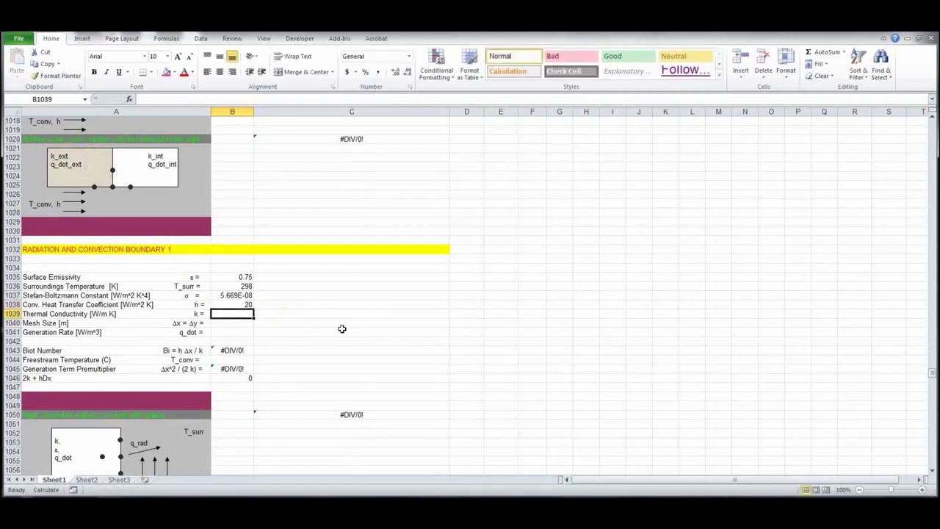
type("401")
key("Return")
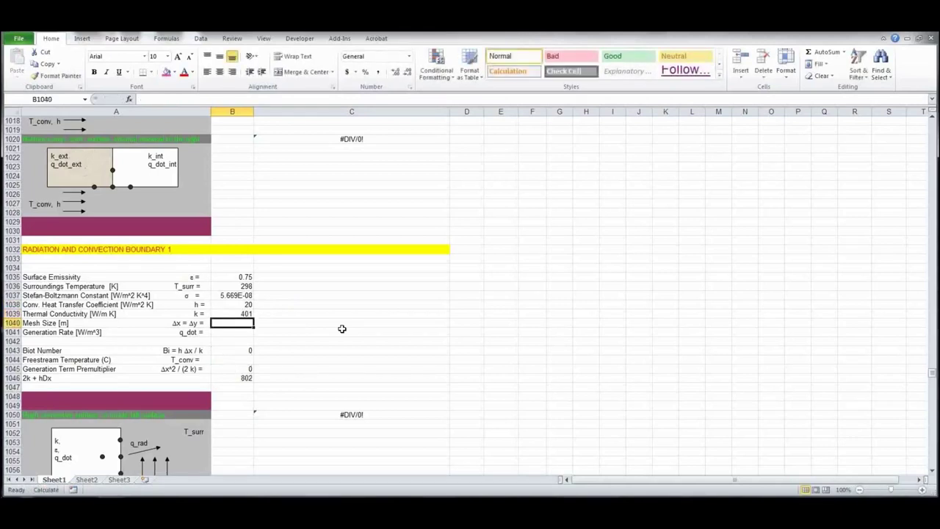
type(".001")
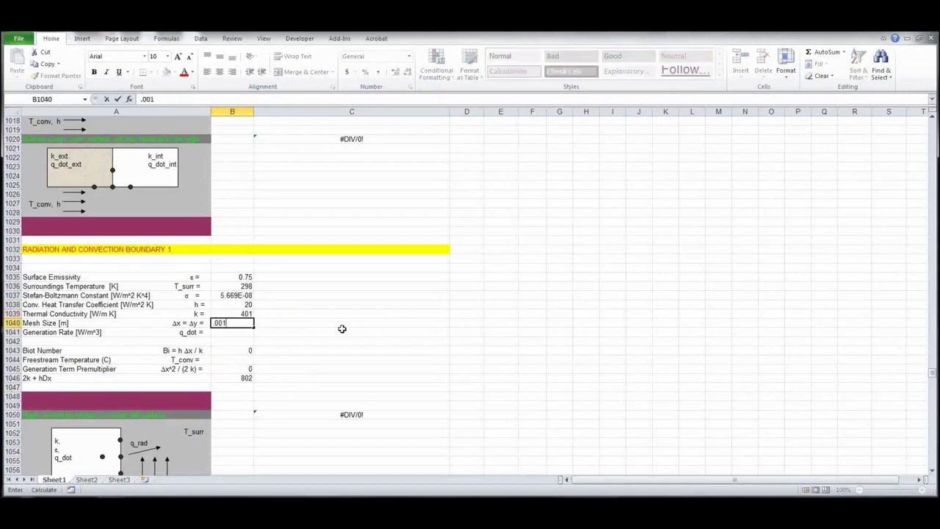
key("Return")
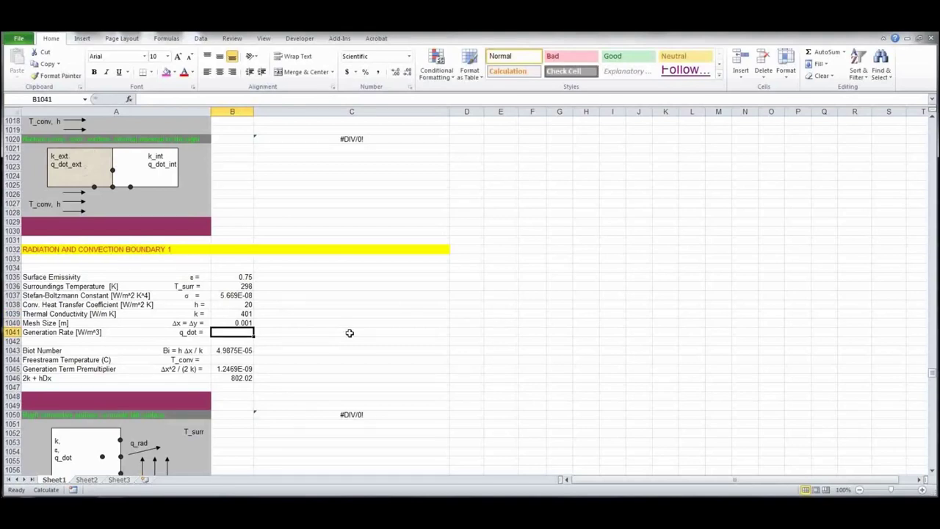
Enter generation rate 5e05 in B1041 and freestream temperature 25 in B1044
type("5e05")
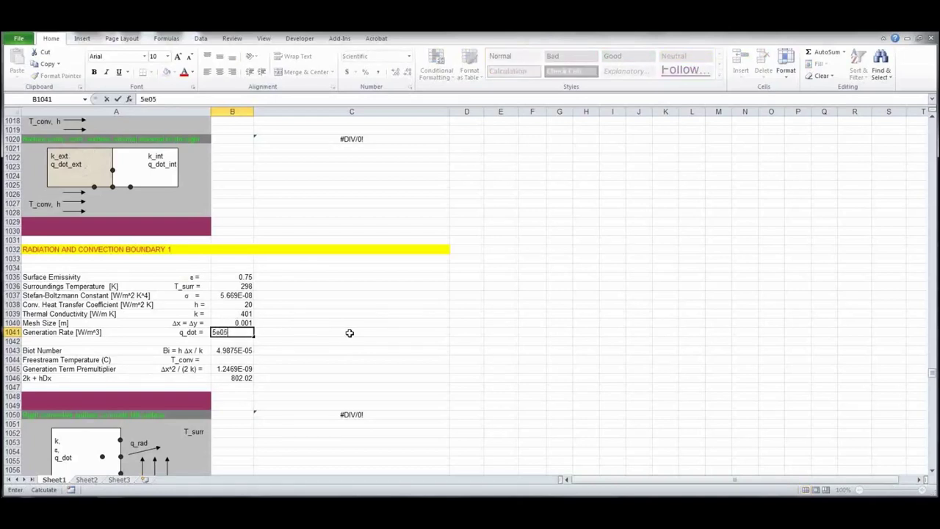
key("Return")
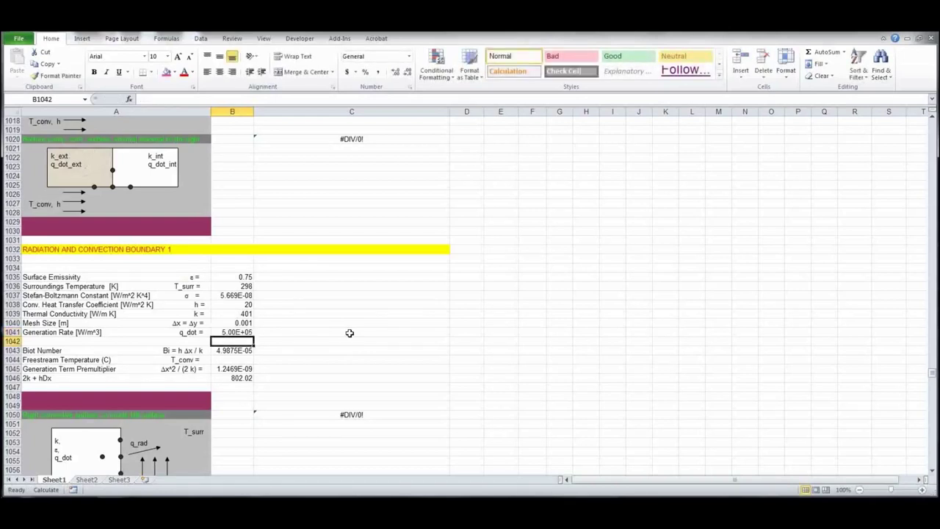
left_click(235, 360)
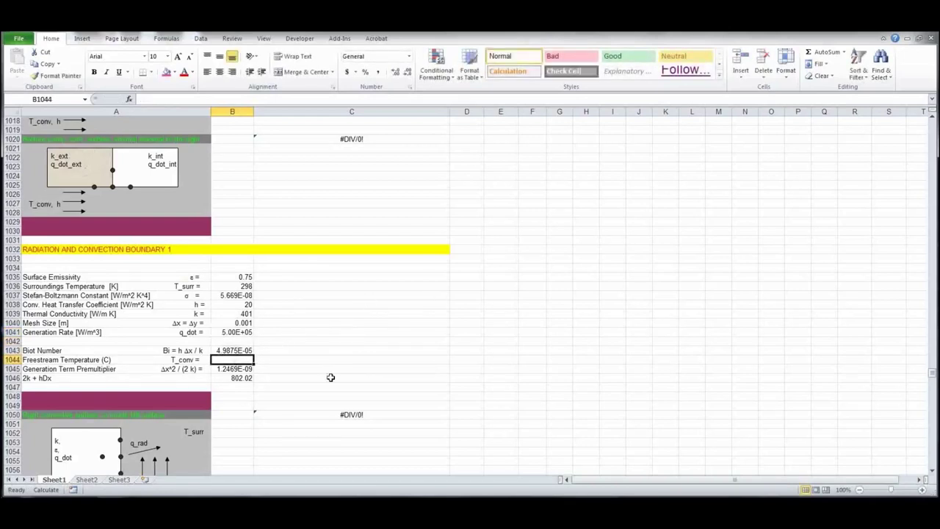
type("25")
key("Return")
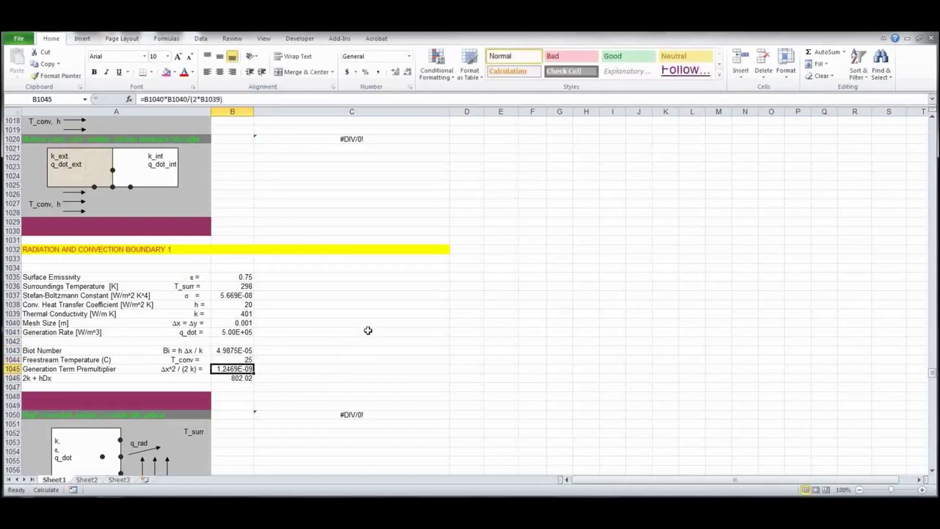
scroll(368, 330, "down", 6)
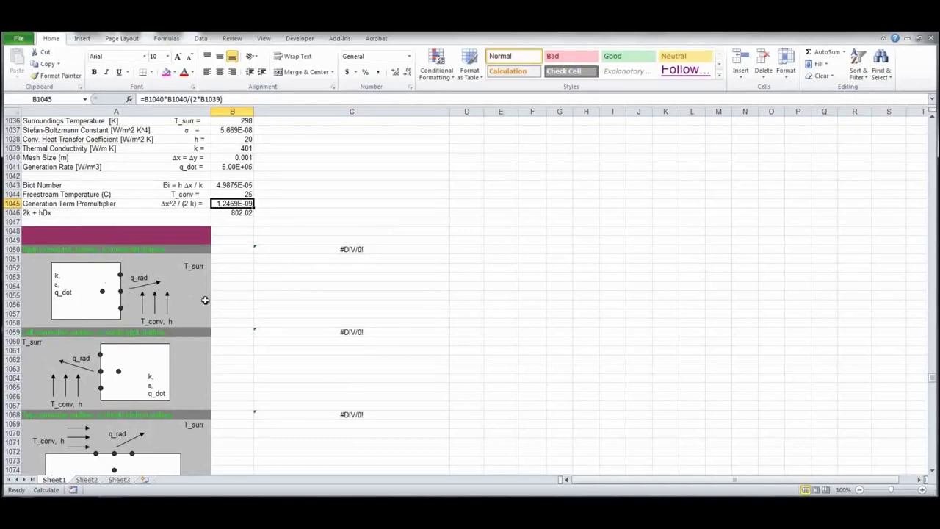
key("Page_Up")
key("Page_Up")
key("Page_Up")
key("Page_Up")
key("Page_Up")
key("Page_Up")
key("Page_Up")
key("Page_Up")
key("Page_Up")
key("Page_Up")
key("Page_Up")
key("Page_Up")
key("Page_Up")
key("Page_Up")
key("Page_Up")
key("Page_Up")
key("Page_Up")
key("Page_Up")
key("Page_Up")
key("Page_Up")
key("Page_Up")
key("Page_Up")
key("Page_Up")
key("Page_Up")
key("Page_Up")
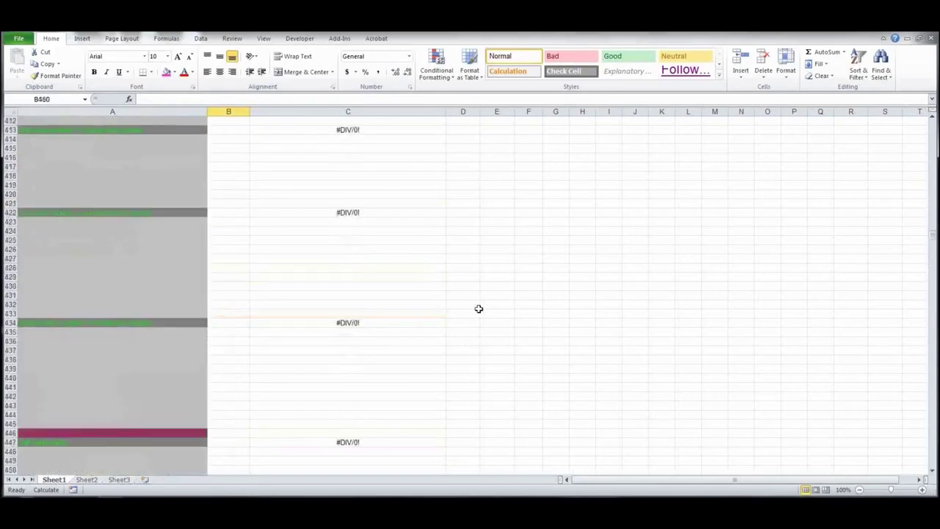
key("Page_Up")
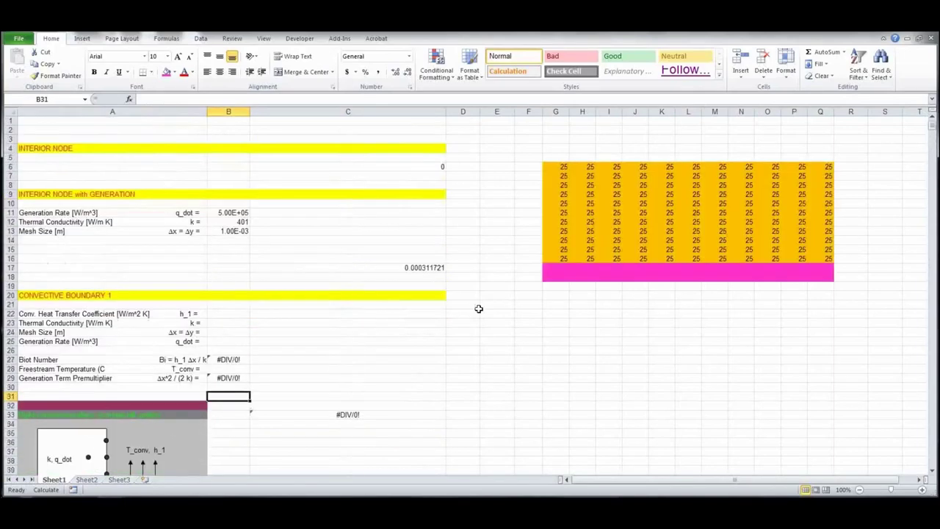
left_click_drag(823, 176, 822, 255)
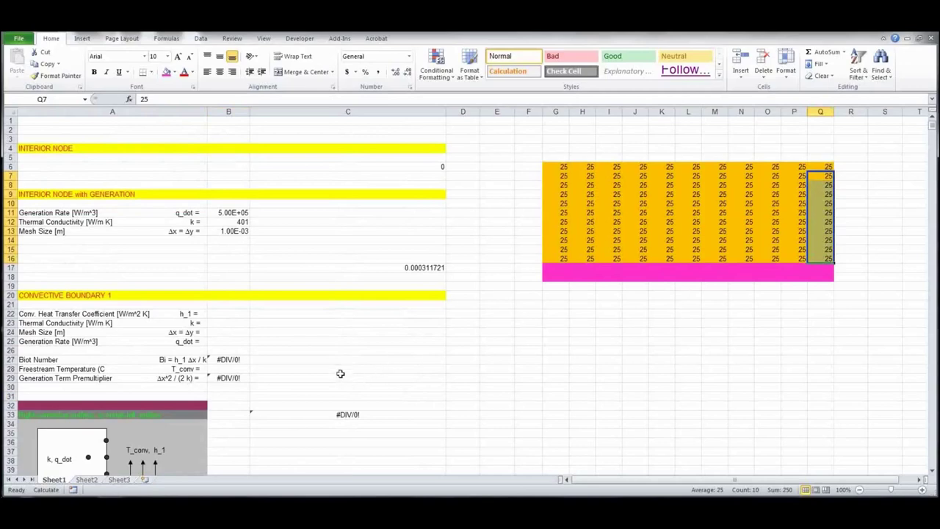
scroll(303, 349, "down", 10)
scroll(302, 350, "down", 20)
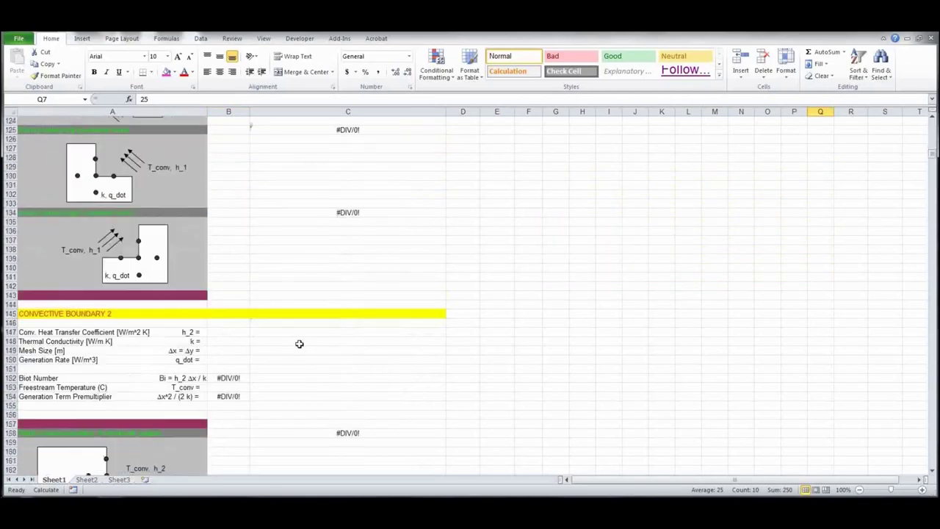
scroll(293, 335, "down", 20)
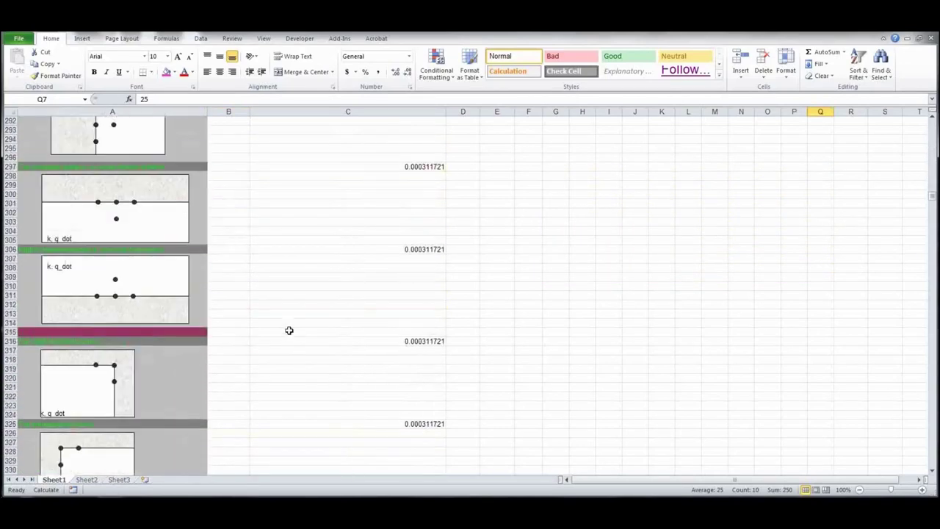
scroll(287, 326, "down", 20)
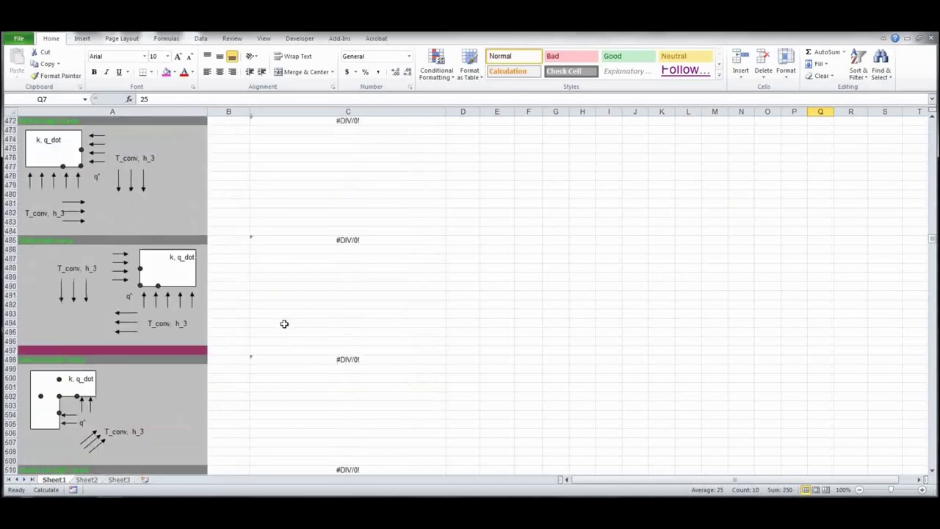
scroll(282, 321, "down", 20)
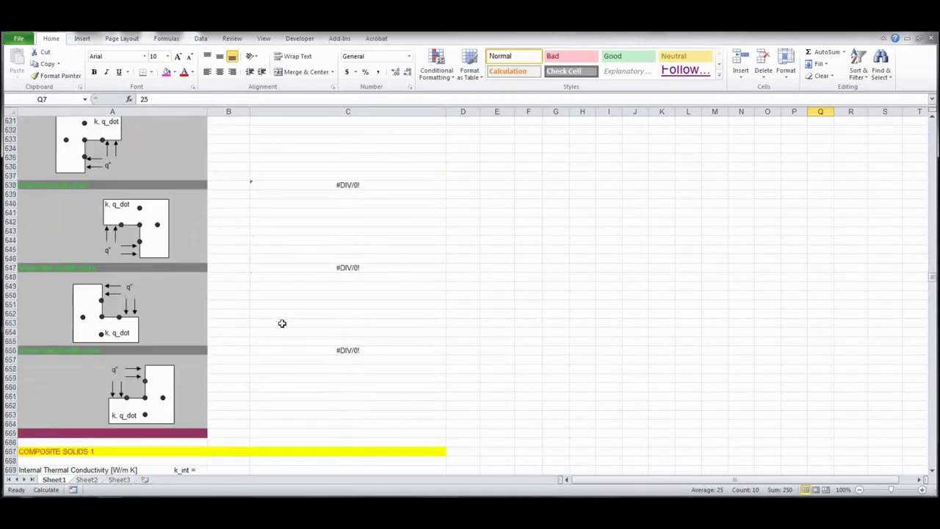
scroll(282, 321, "down", 20)
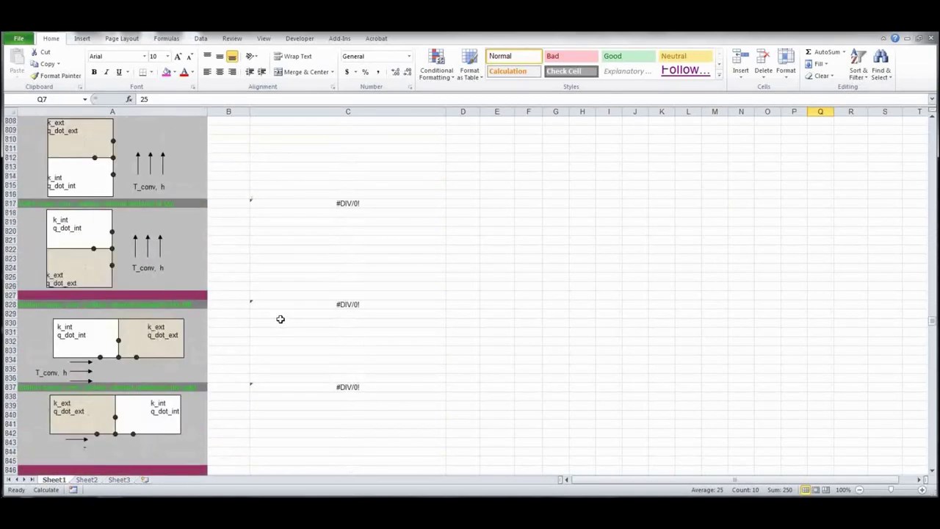
scroll(280, 320, "down", 20)
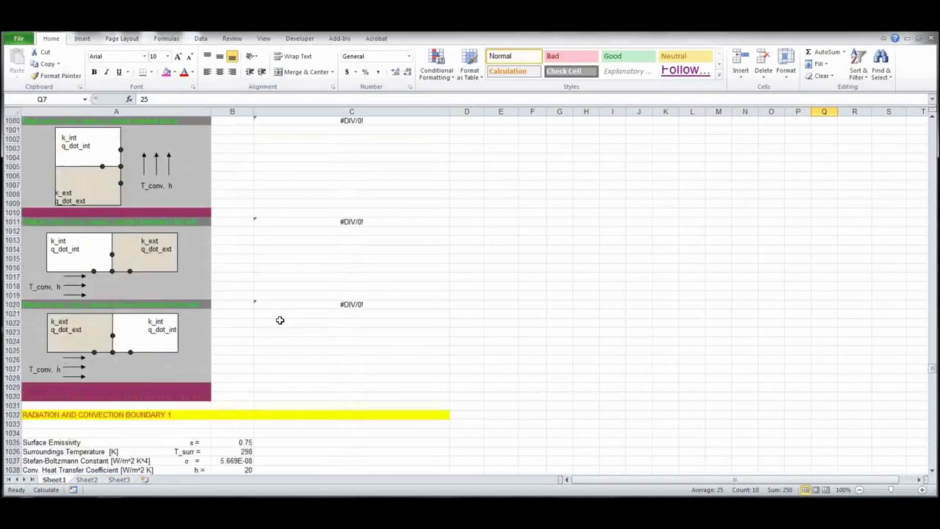
scroll(280, 320, "down", 4)
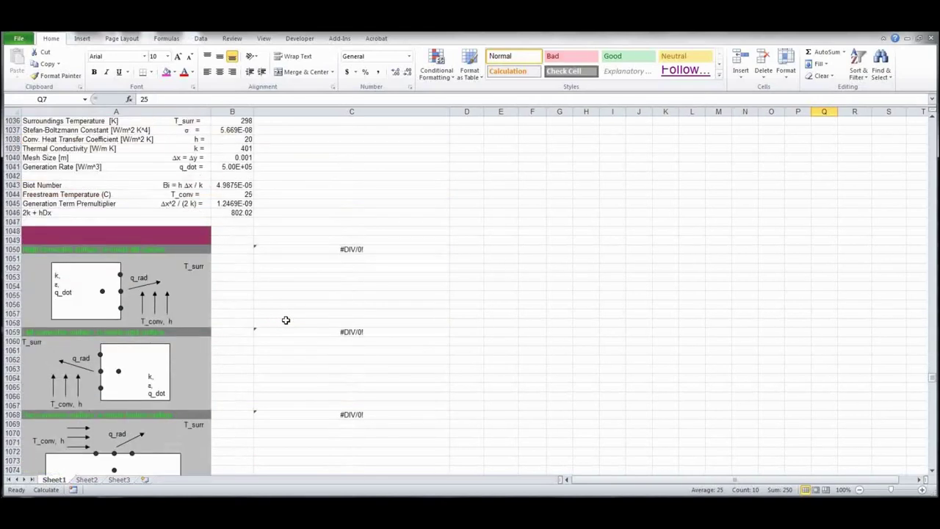
scroll(551, 261, "up", 3)
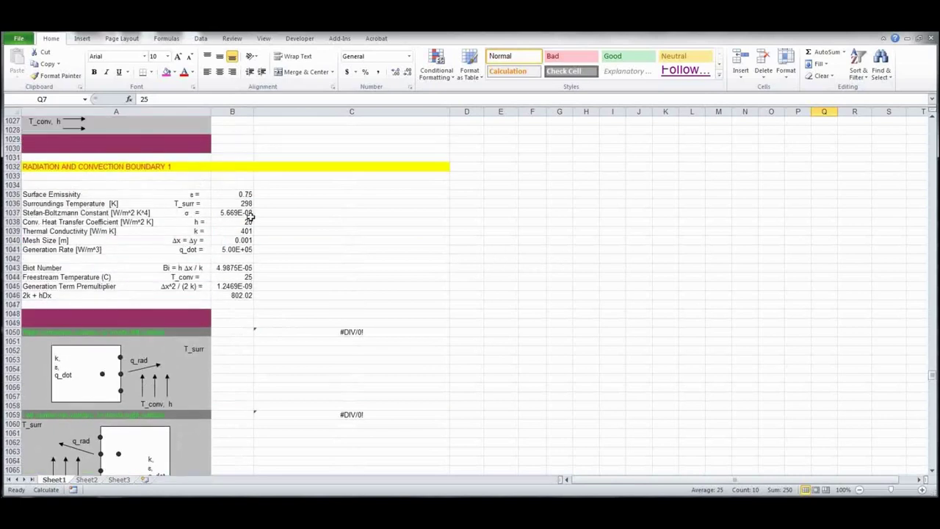
Re-enter the formulas in C1050, C1059 and C1068 so they recalculate to 0.000935447
left_click(383, 331)
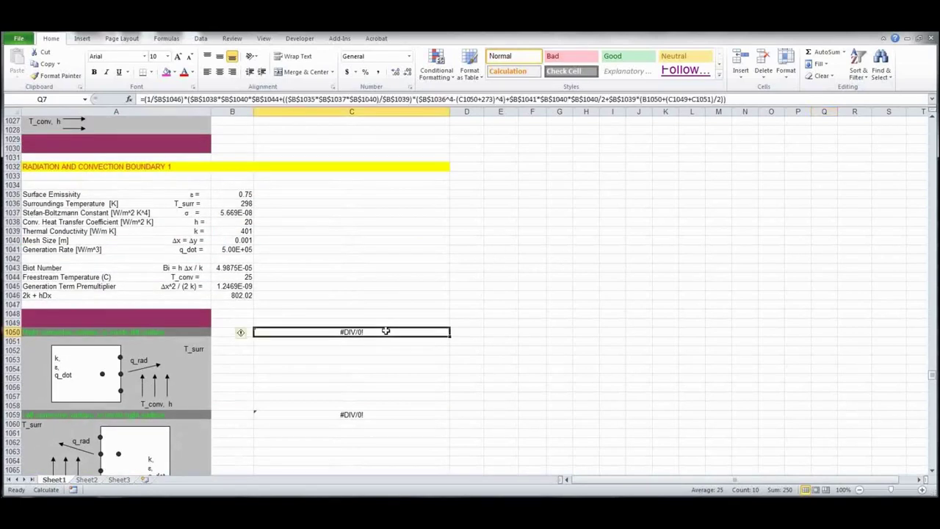
left_click(742, 98)
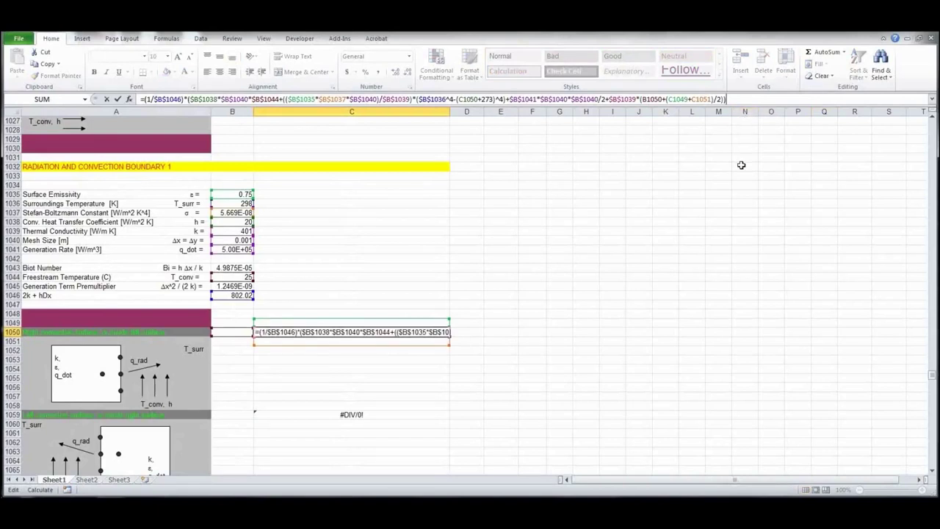
key("Return")
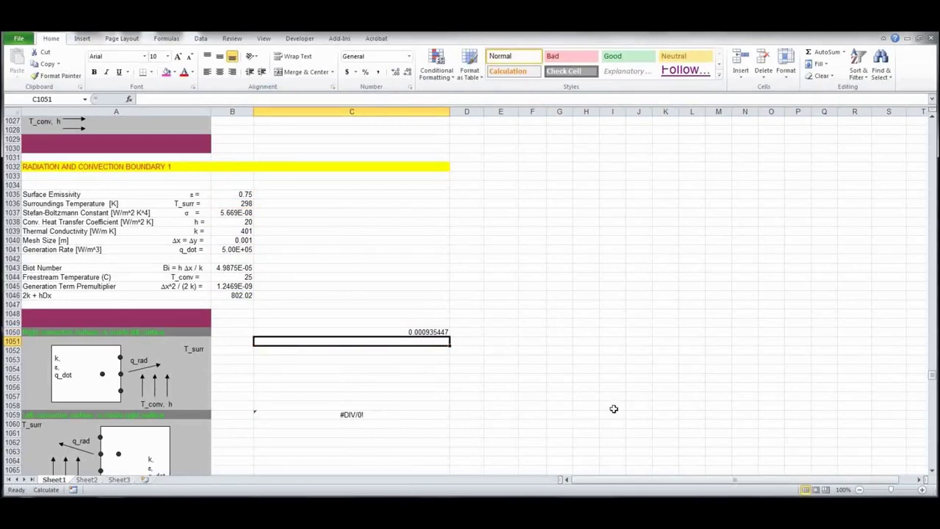
scroll(624, 403, "down", 5)
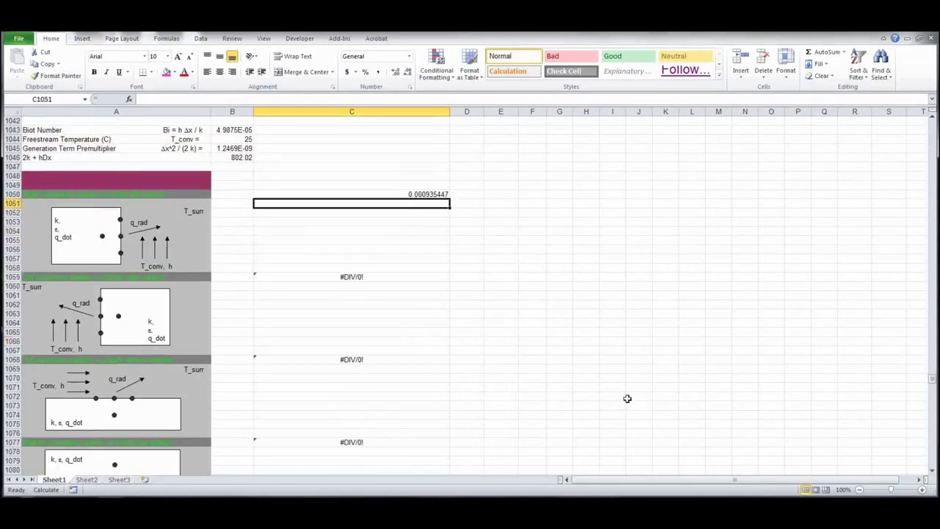
left_click(379, 277)
left_click(742, 98)
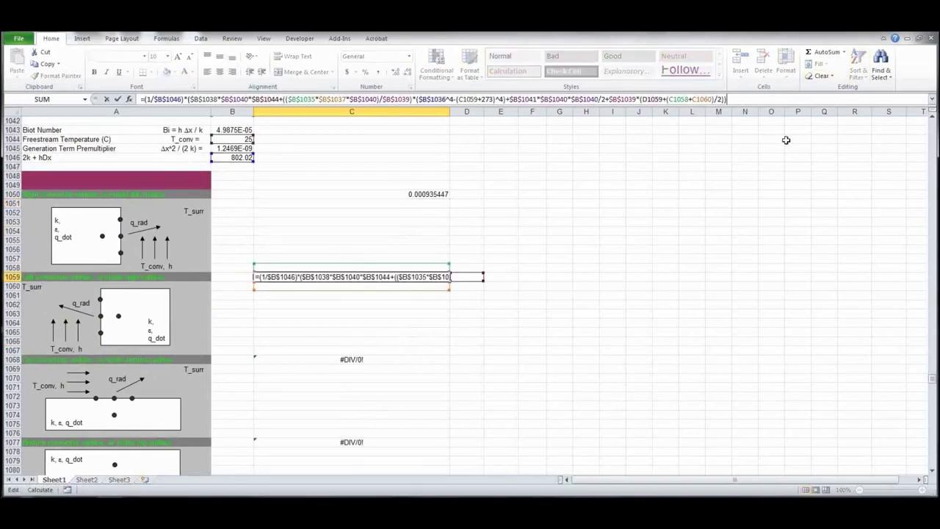
key("Return")
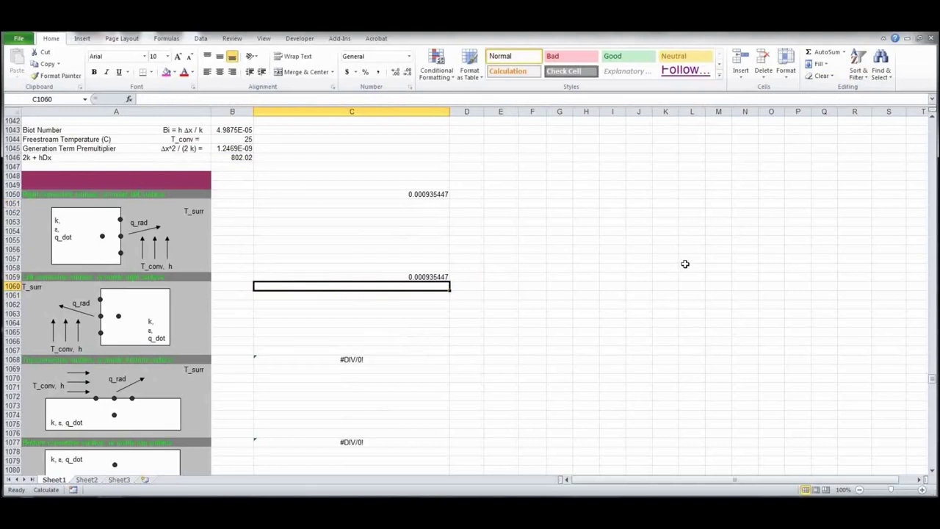
scroll(684, 263, "down", 4)
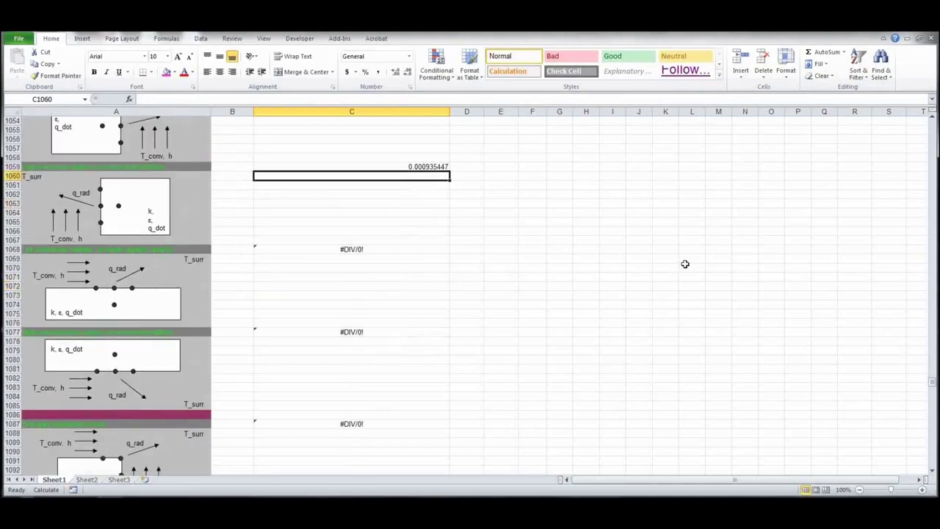
scroll(628, 262, "up", 3)
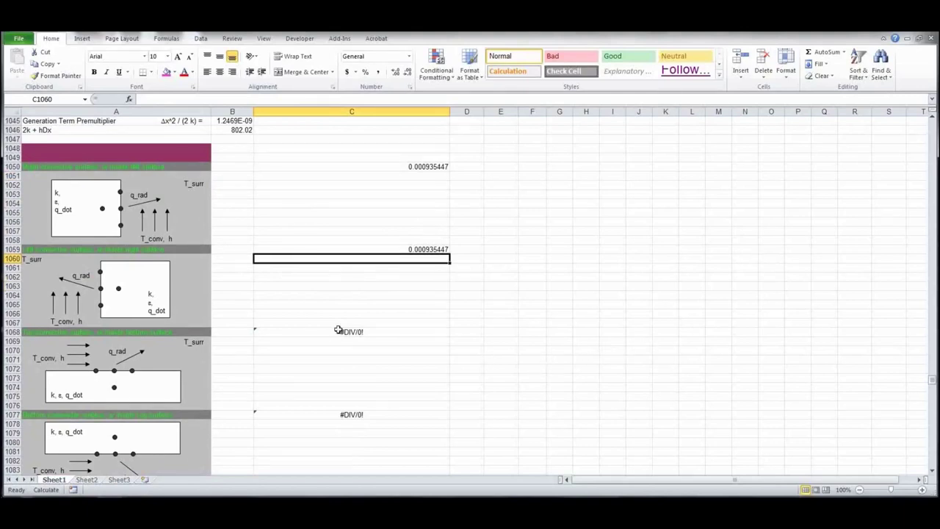
left_click(371, 332)
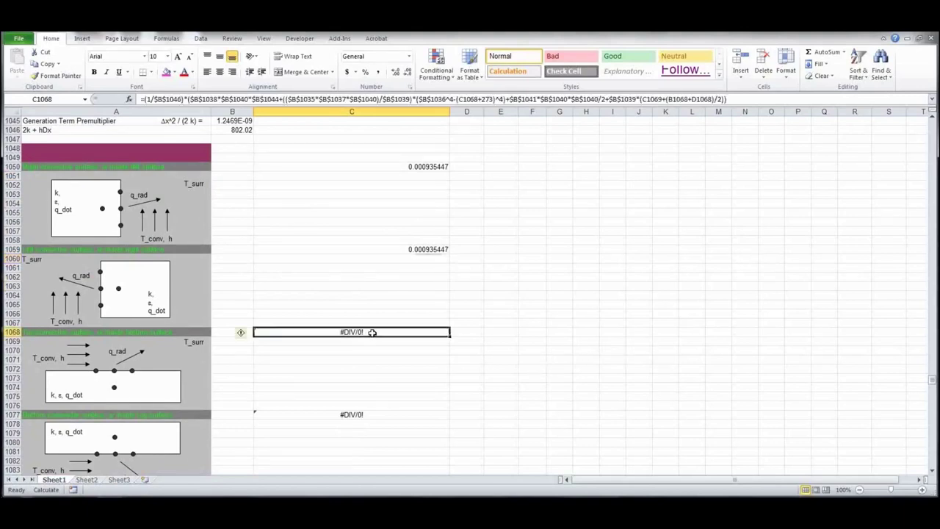
left_click(740, 99)
key("Return")
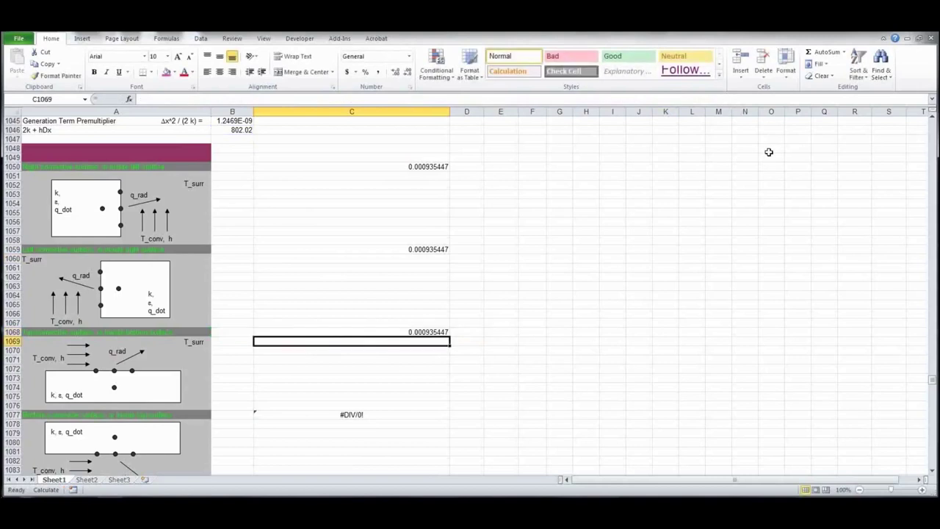
Re-enter the formulas in C1087 and C1096 so they show 1.81E-03
scroll(679, 271, "down", 3)
scroll(681, 272, "down", 6)
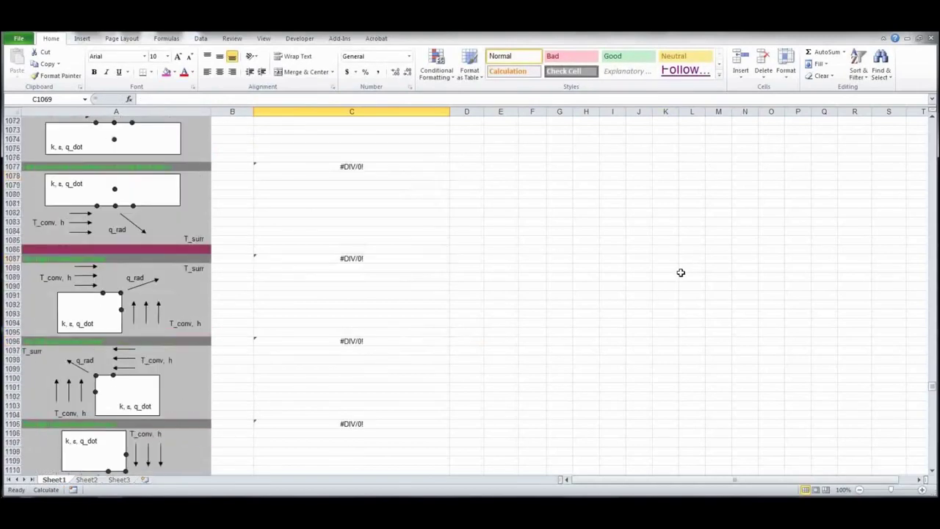
left_click(367, 259)
left_click(620, 97)
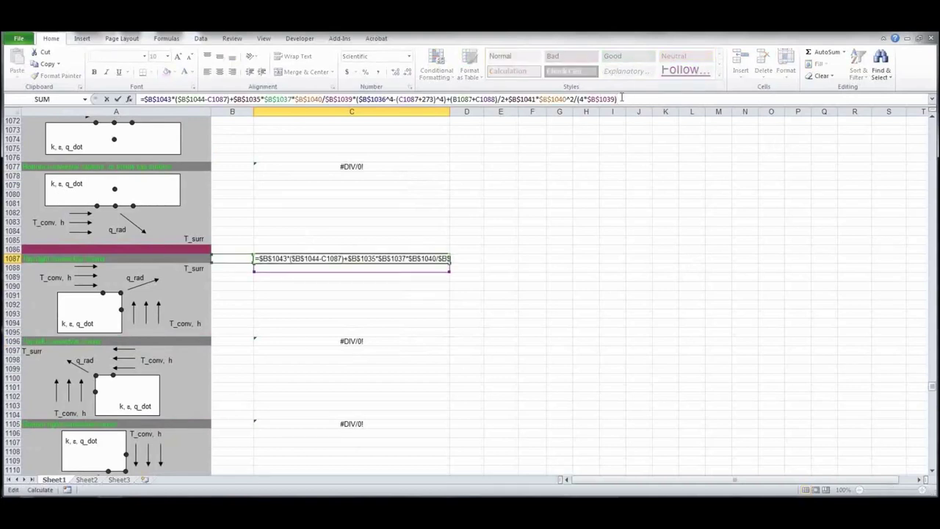
key("Return")
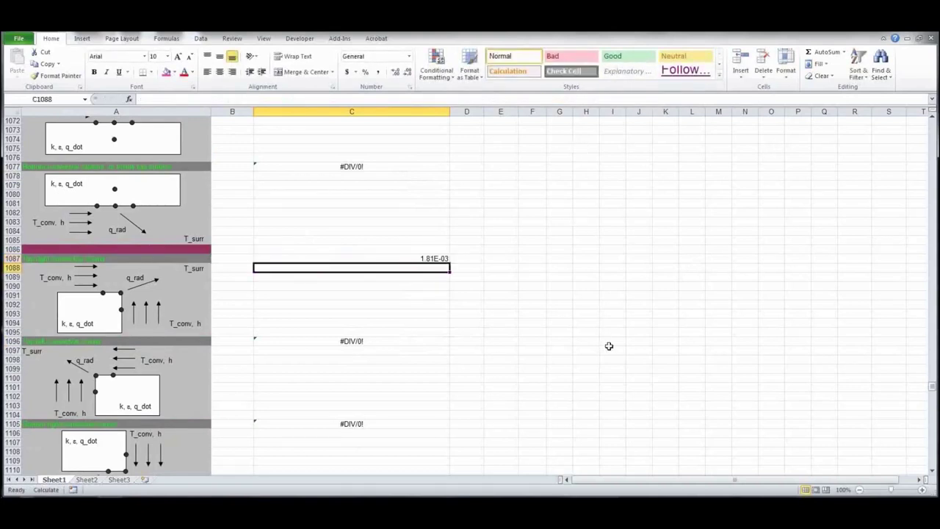
left_click(374, 342)
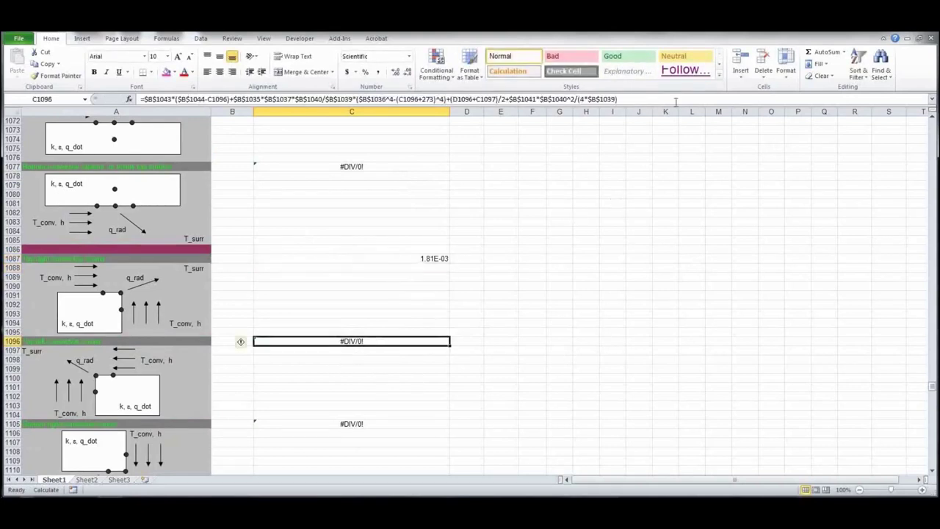
left_click(637, 98)
key("Return")
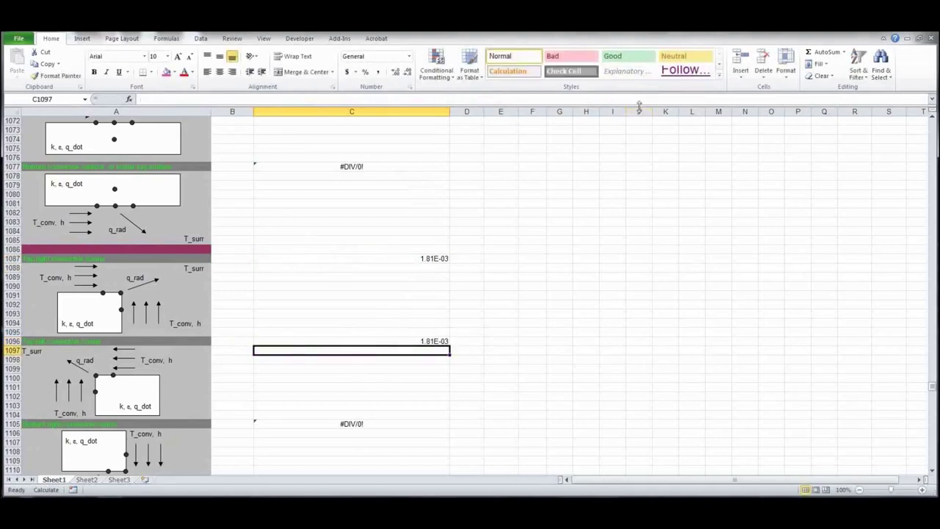
Scroll up to the insulated-boundary node formulas in C288, C297, C306 and C316
scroll(569, 282, "down", 3)
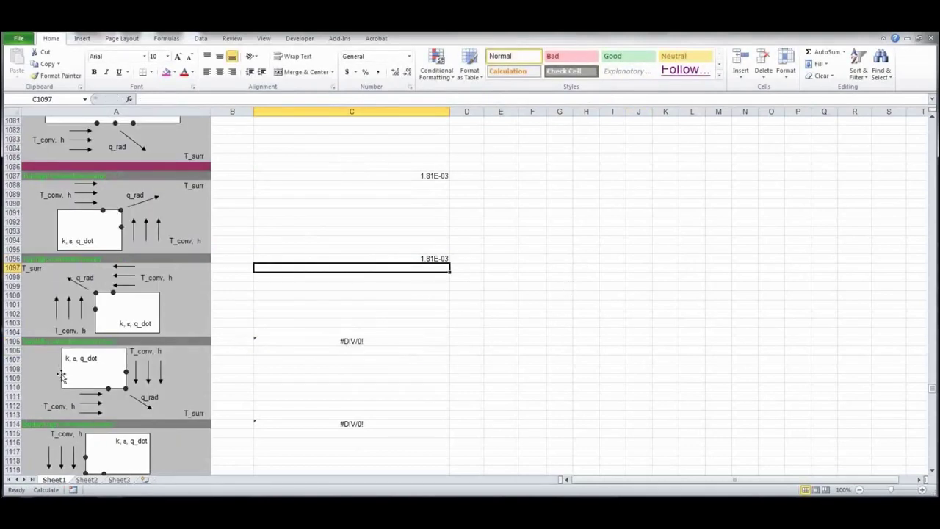
scroll(163, 394, "down", 4)
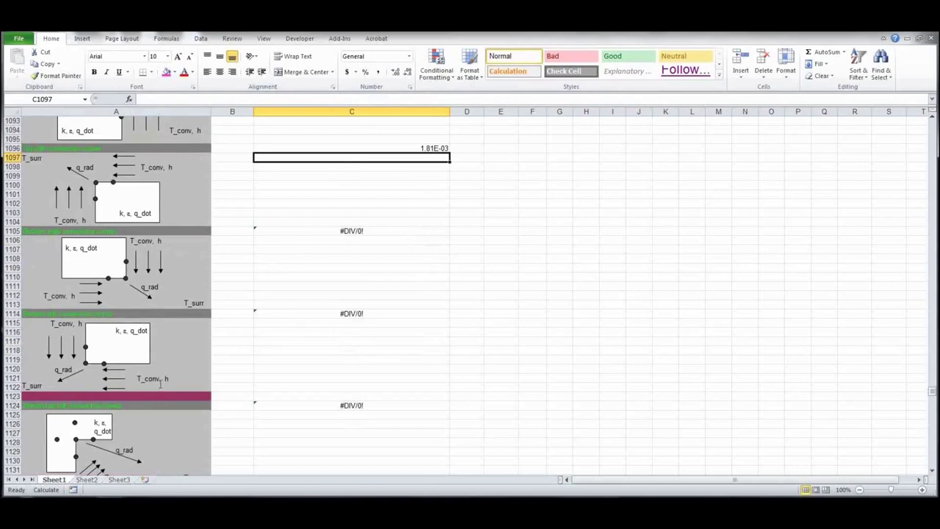
scroll(168, 382, "up", 14)
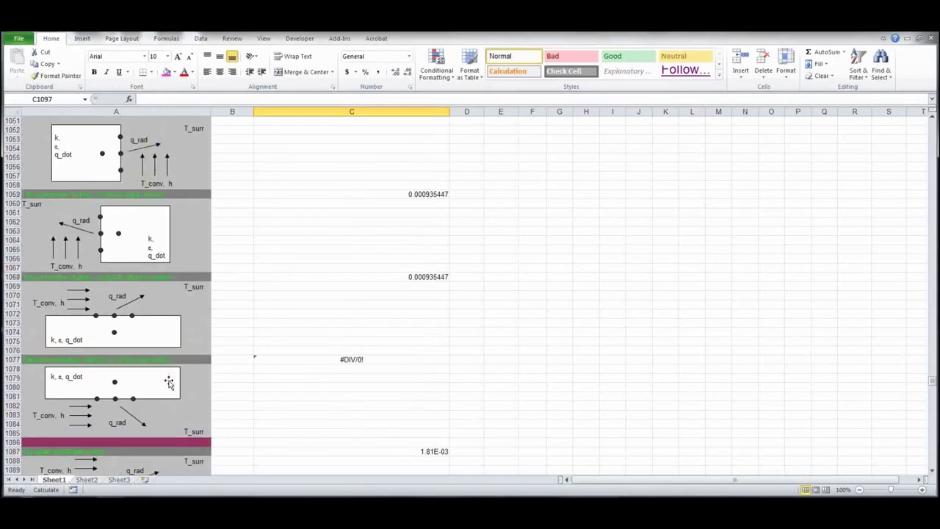
scroll(168, 378, "up", 20)
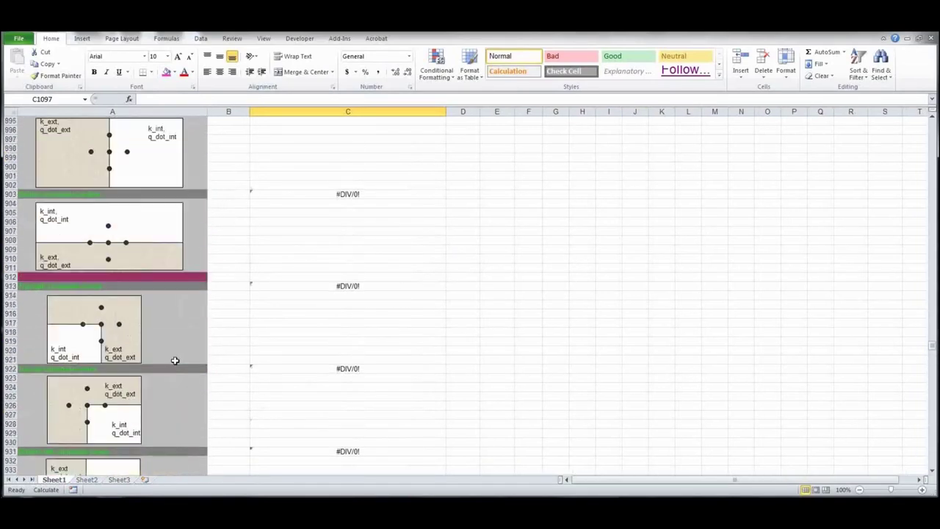
scroll(175, 359, "up", 20)
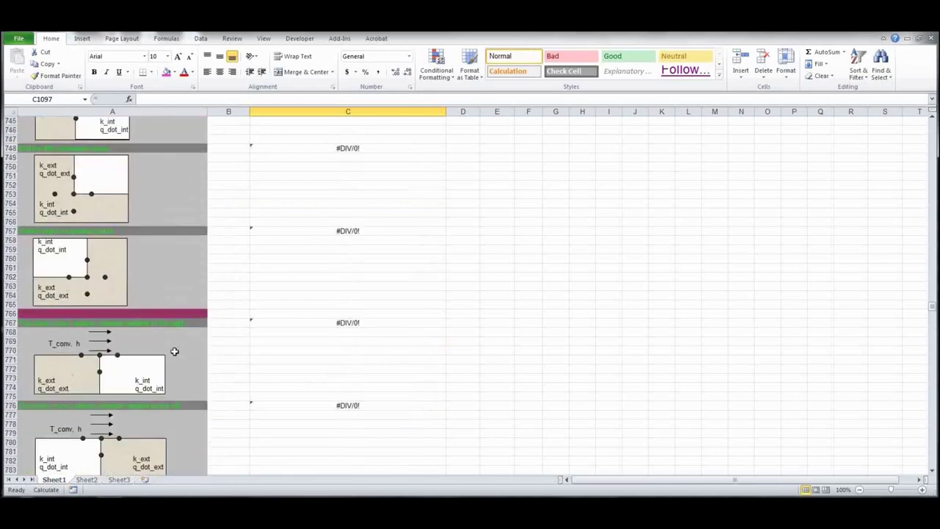
scroll(174, 347, "up", 20)
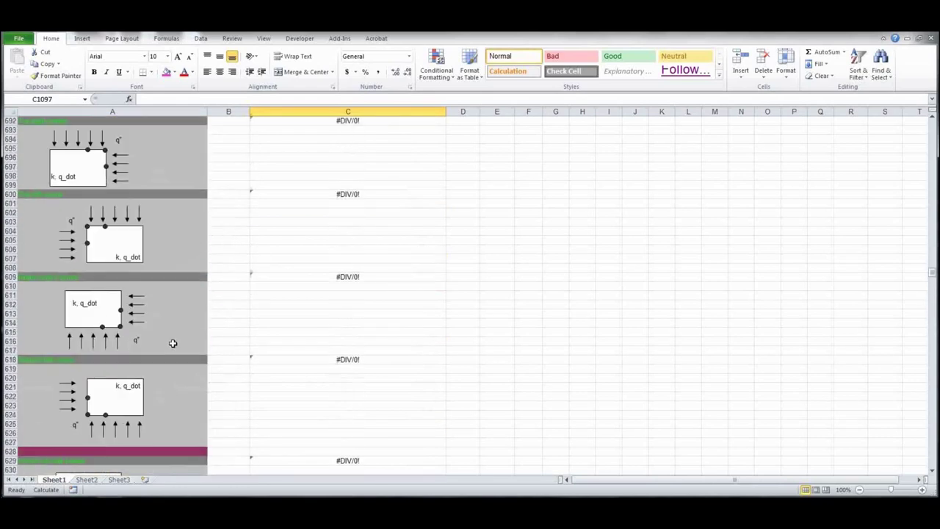
scroll(173, 343, "up", 20)
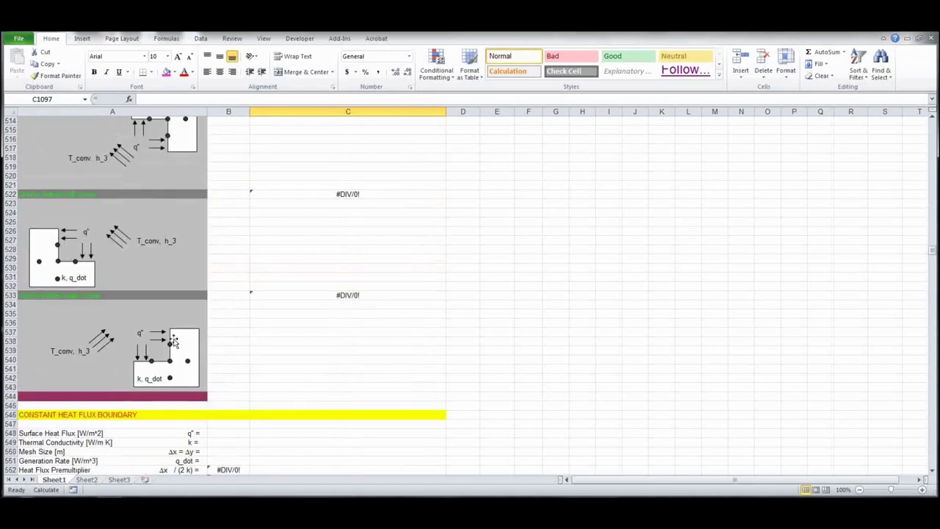
scroll(174, 342, "up", 20)
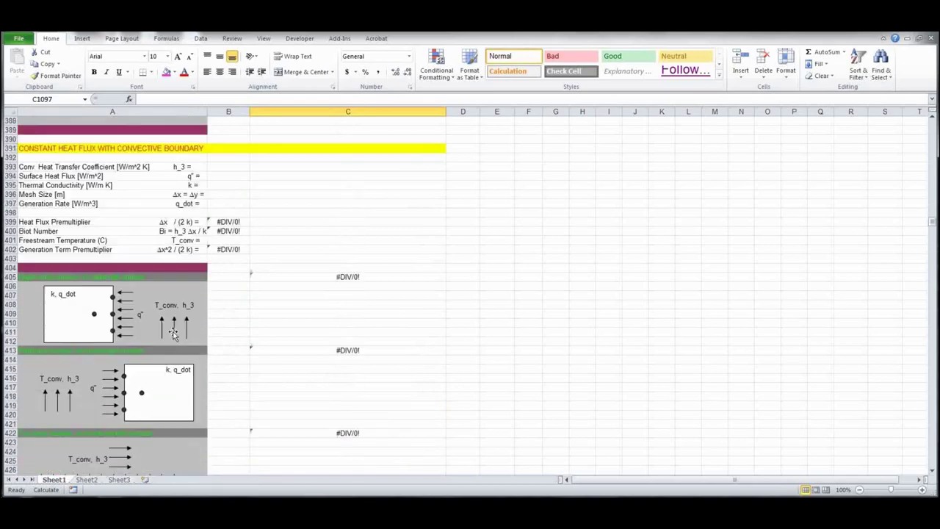
scroll(170, 327, "up", 20)
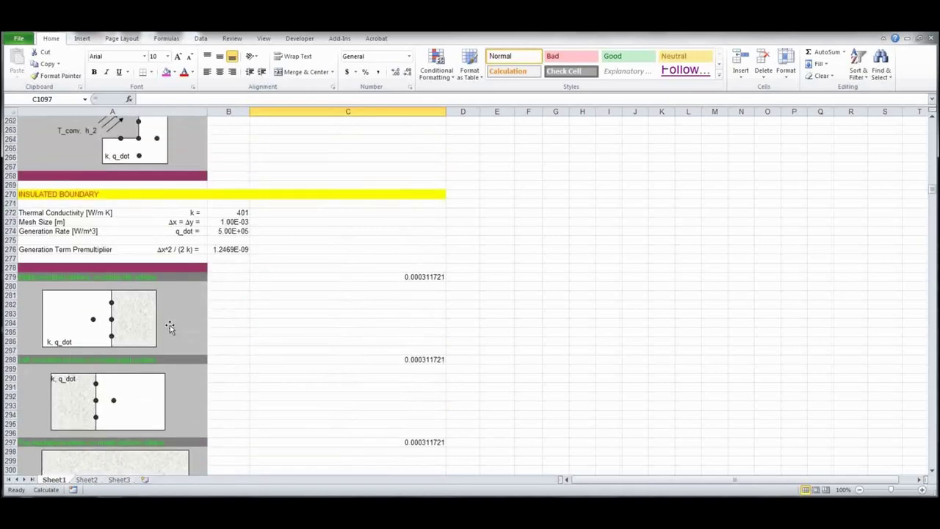
scroll(351, 387, "down", 9)
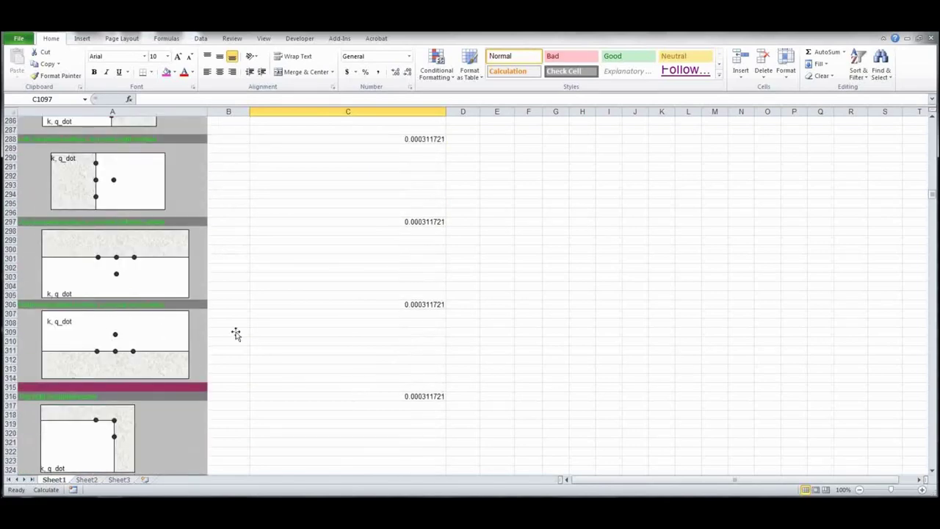
Copy the insulated-boundary formula from C306 into grid cells H16:P16
left_click(434, 304)
key("ctrl+c")
scroll(611, 308, "up", 20)
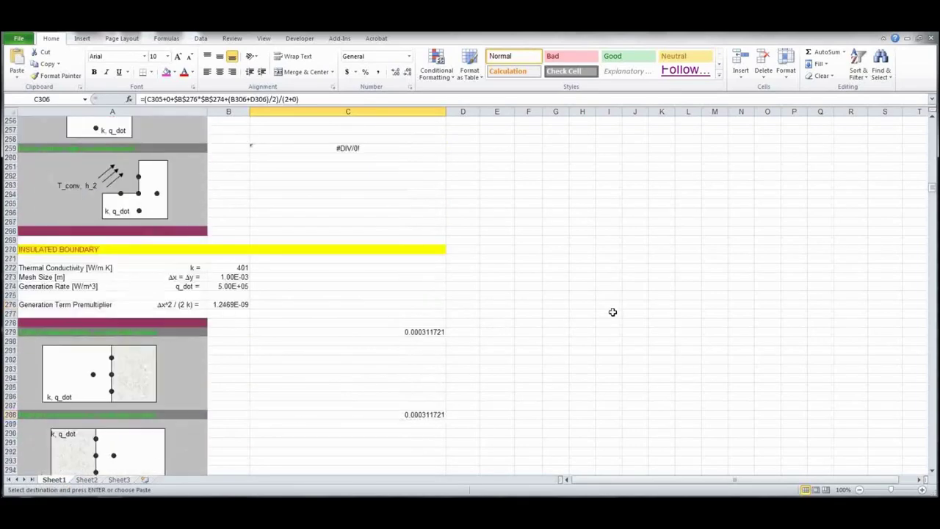
scroll(611, 301, "up", 20)
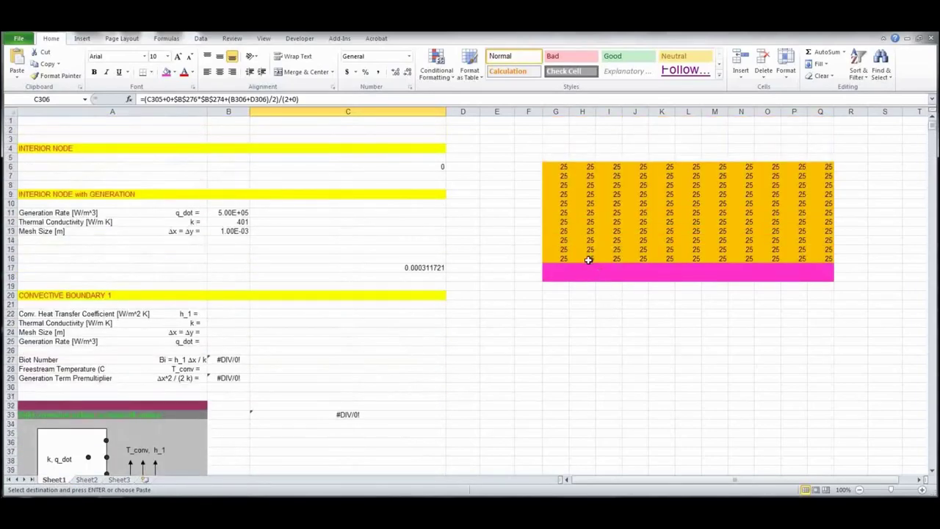
left_click_drag(588, 260, 799, 259)
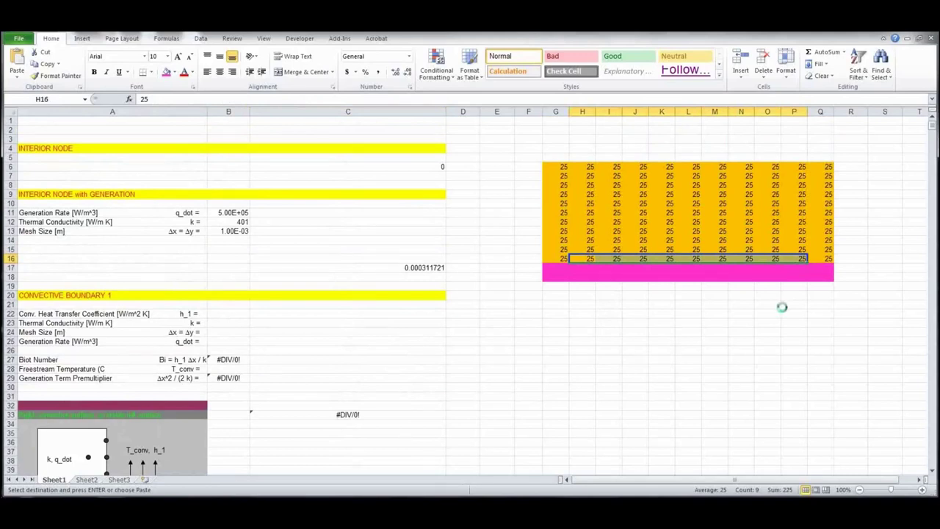
key("ctrl+v")
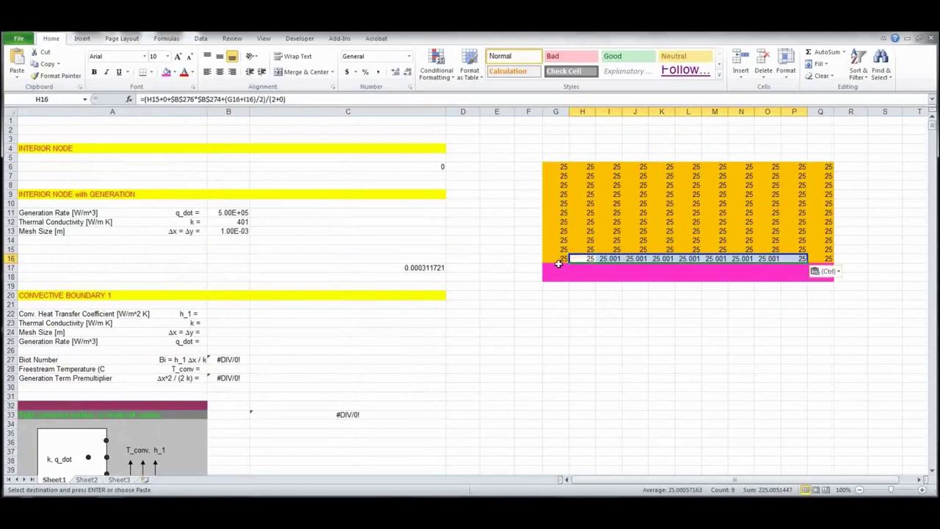
Move down to the insulated corner formulas around C326–C353
key("Page_Down")
key("Page_Down")
key("Page_Down")
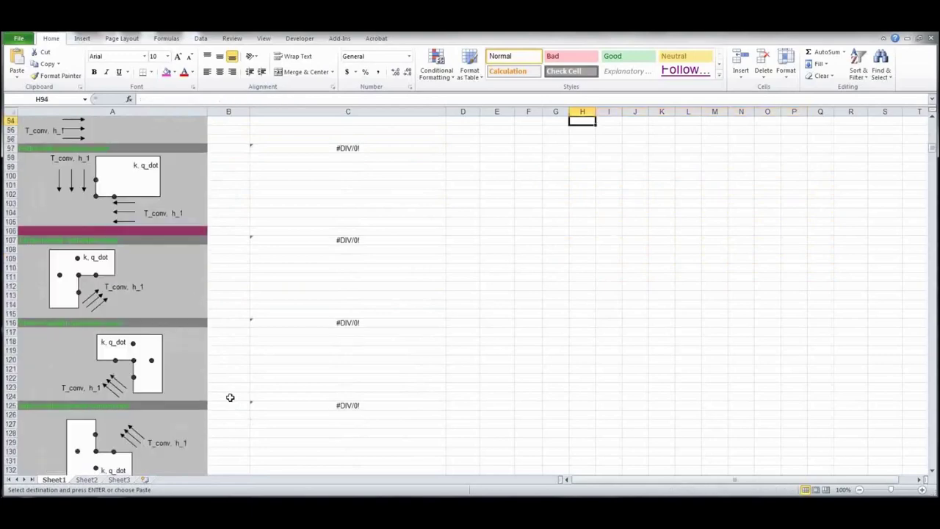
key("Page_Down")
key("Page_Down")
key("Page_Down")
key("Page_Down")
key("Page_Down")
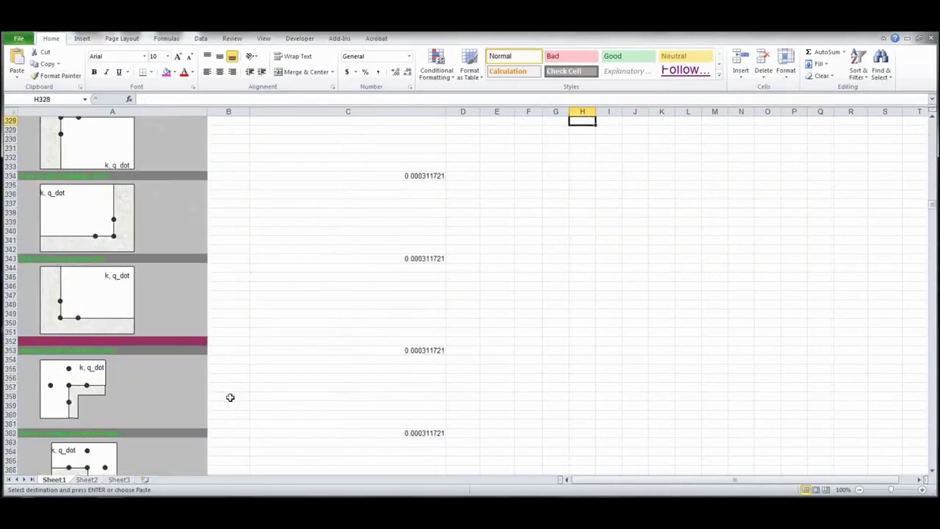
scroll(114, 243, "up", 3)
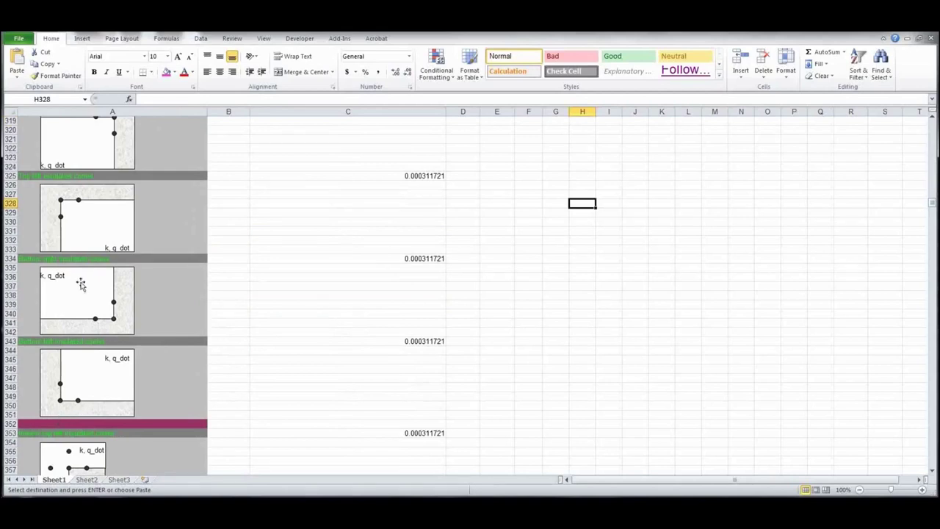
Copy the insulated-corner formula from C334 into the bottom-right grid corner Q16
left_click(417, 258)
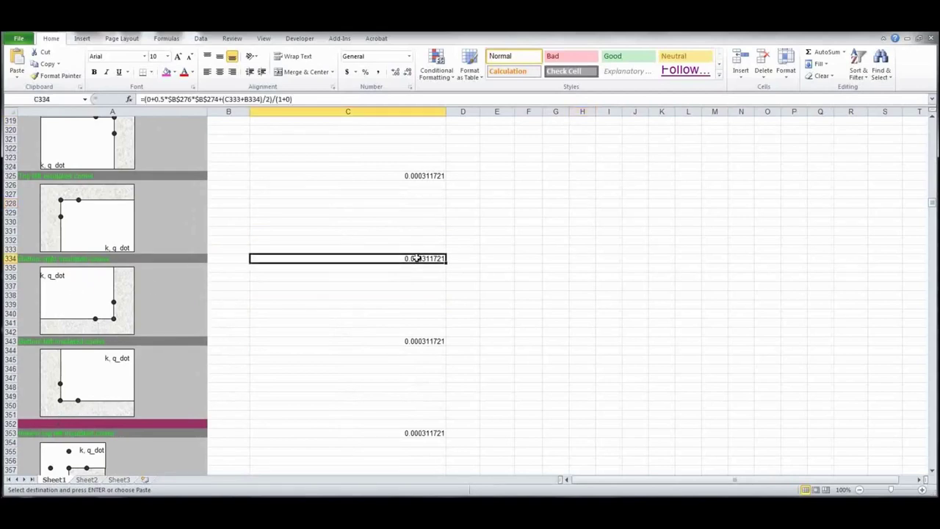
key("ctrl+c")
key("Page_Up")
key("Page_Up")
key("Page_Up")
key("Page_Up")
key("Page_Up")
key("Page_Up")
key("Page_Up")
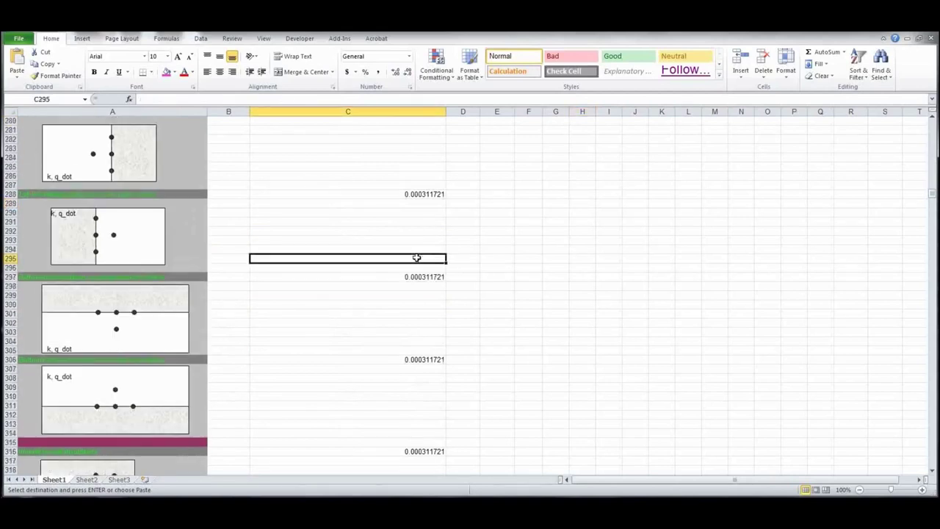
left_click(416, 257)
scroll(417, 257, "up", 2)
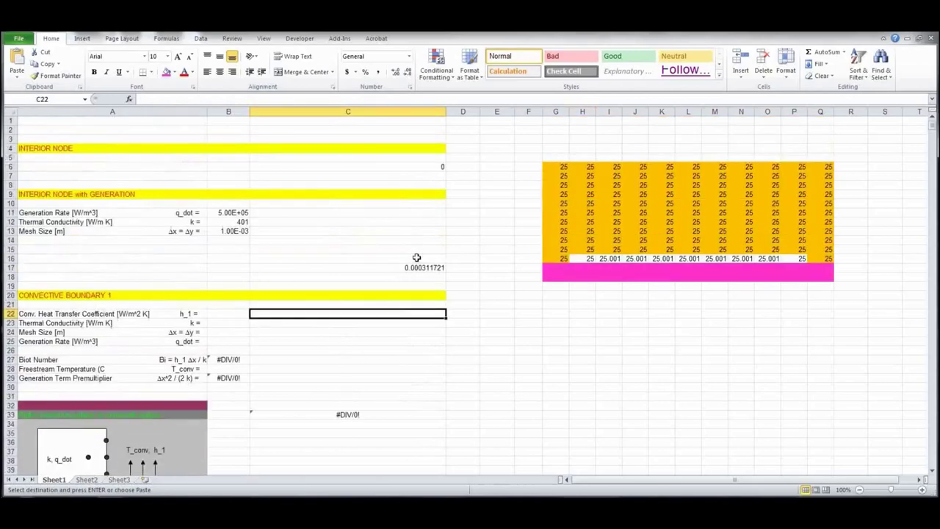
left_click(821, 260)
key("ctrl+v")
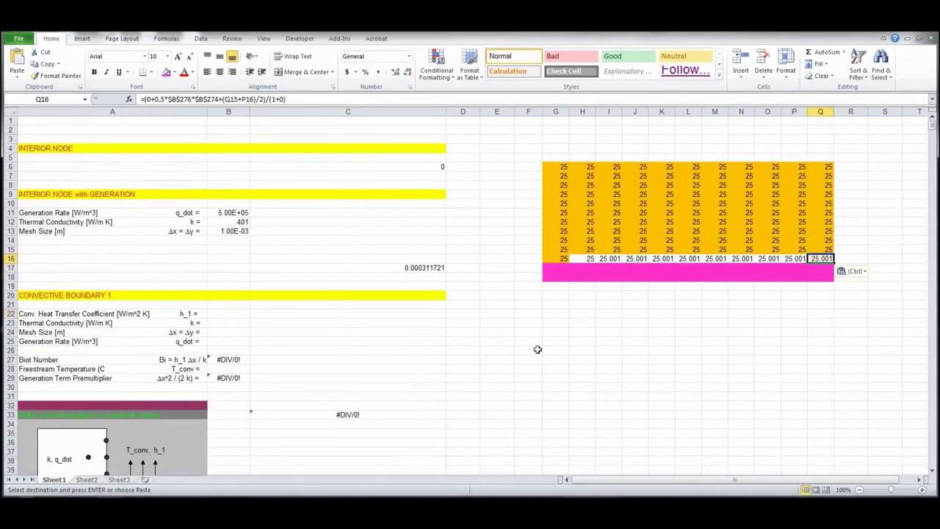
Copy the C343 corner formula into bottom-left corner G16 and check its references
key("Page_Down")
key("Page_Down")
key("Page_Down")
key("Page_Down")
key("Page_Down")
key("Page_Down")
key("Page_Down")
key("Page_Down")
key("Page_Down")
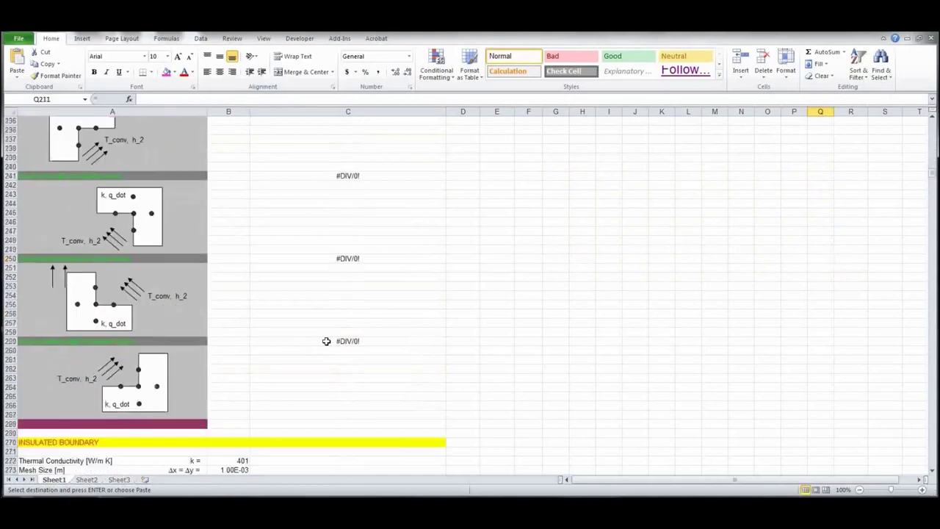
key("Page_Up")
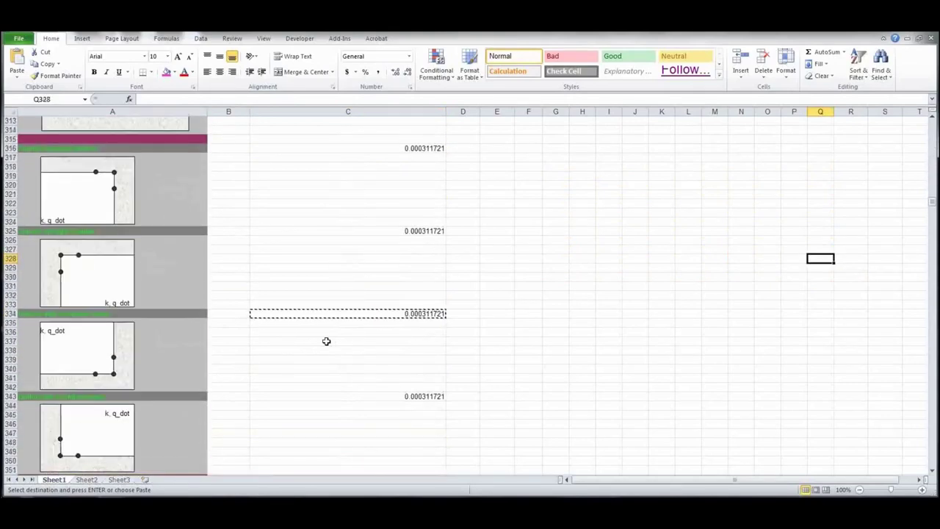
left_click(432, 396)
key("ctrl+c")
key("Page_Up")
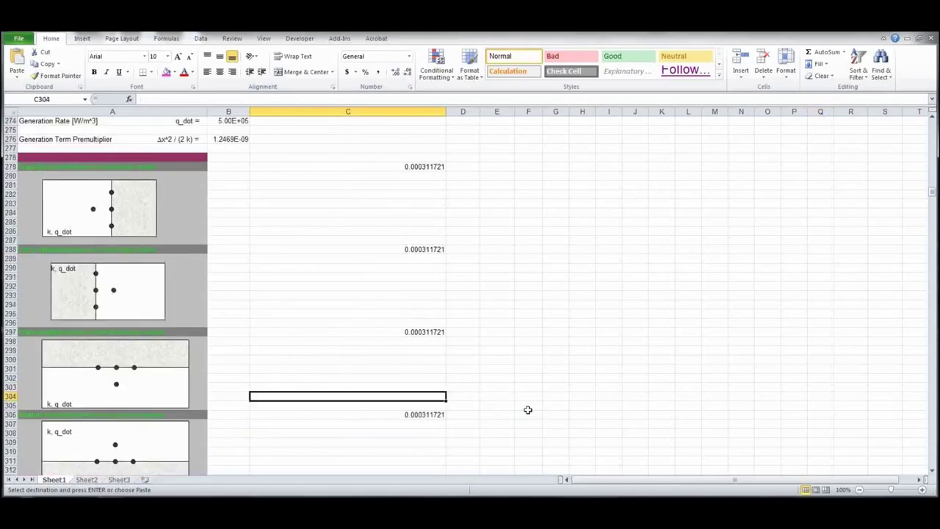
key("Page_Up")
key("Page_Up")
key("Page_Up")
key("Page_Up")
key("Page_Up")
key("Page_Up")
key("Page_Up")
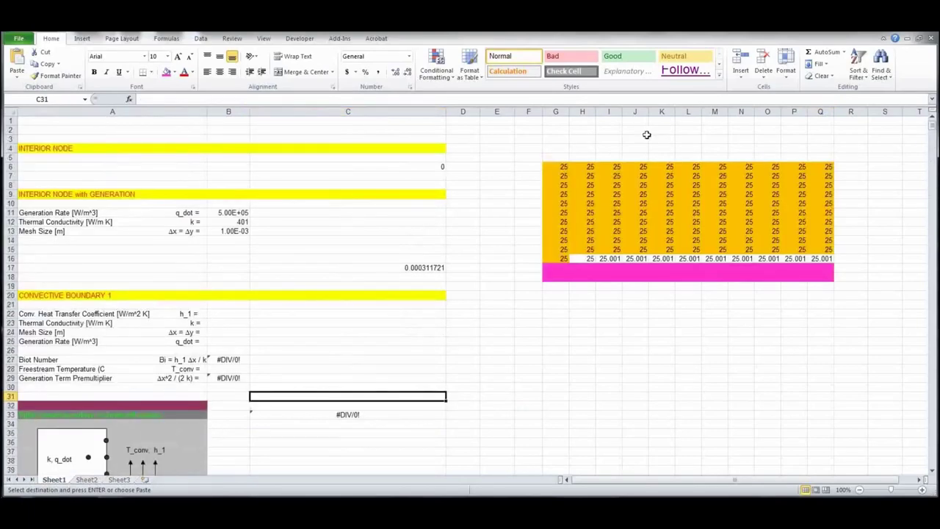
left_click(563, 258)
key("ctrl+v")
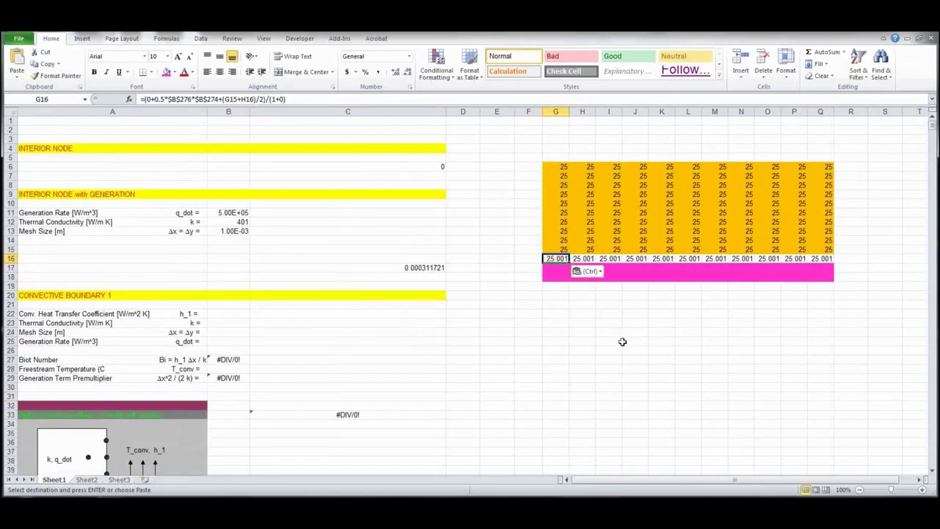
left_click_drag(624, 341, 617, 341)
left_click(560, 260)
left_click(302, 100)
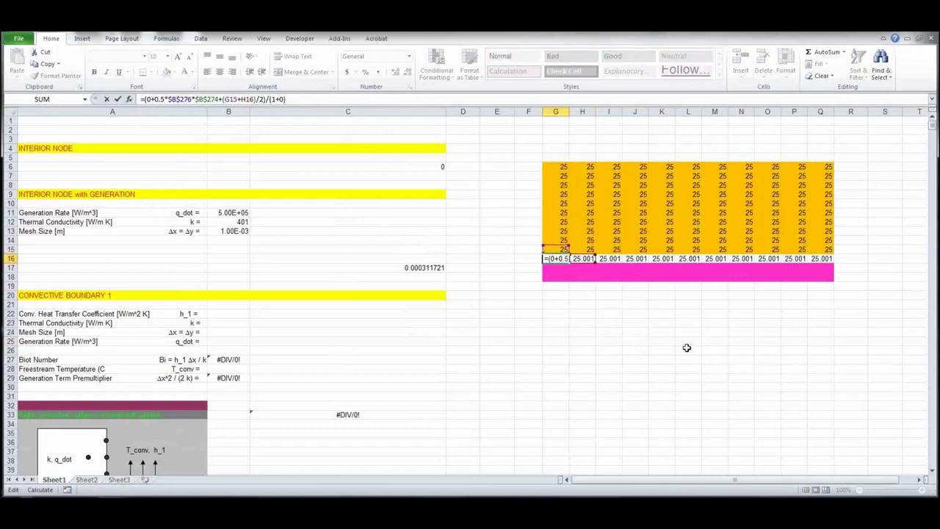
key("Escape")
left_click(637, 260)
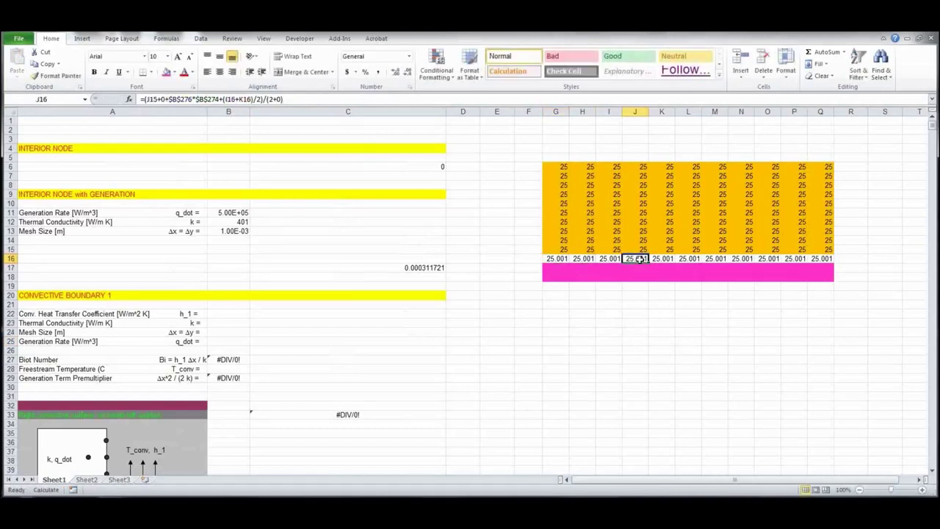
left_click(313, 98)
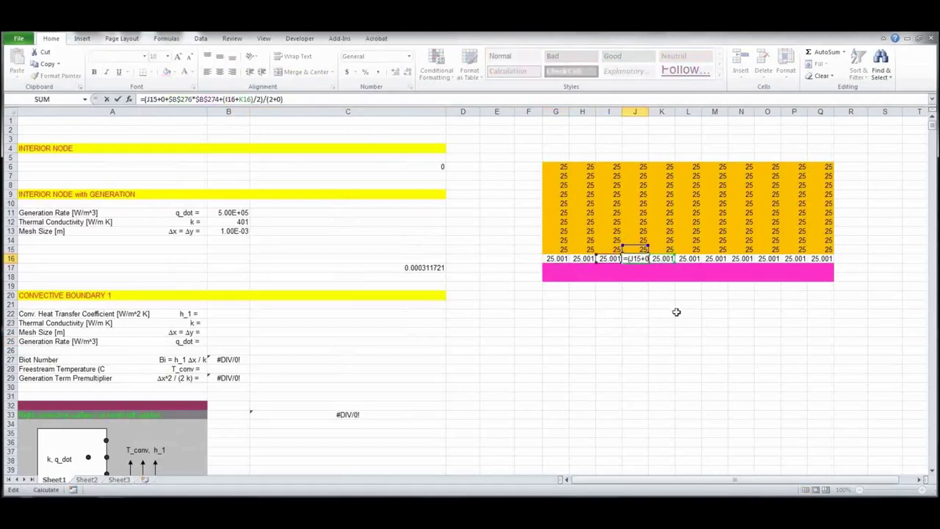
key("Escape")
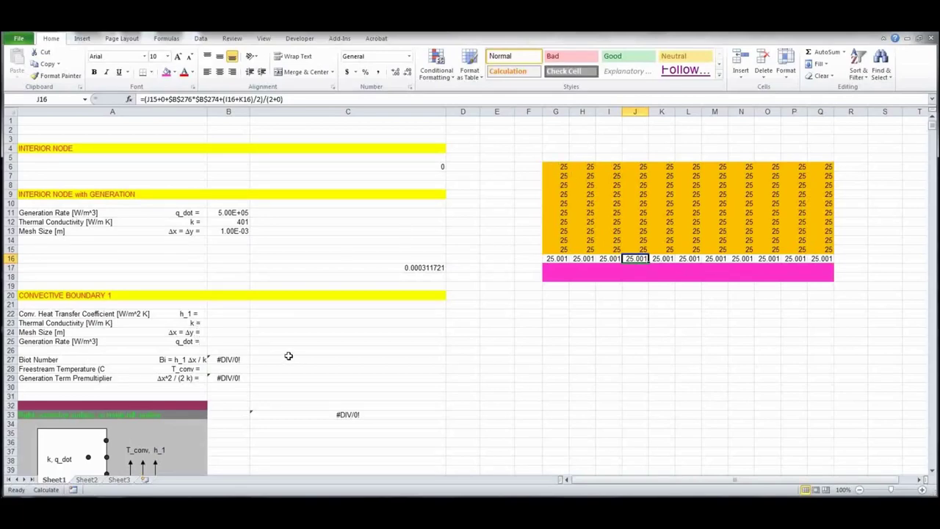
key("Page_Down")
key("Page_Down")
key("Page_Down")
key("Page_Down")
key("Page_Down")
key("Page_Down")
key("Page_Down")
key("Page_Down")
key("Page_Down")
key("Page_Down")
key("Page_Down")
key("Page_Down")
key("Page_Down")
key("Page_Down")
key("Page_Down")
key("Page_Down")
key("Page_Down")
key("Page_Down")
key("Page_Down")
key("Page_Down")
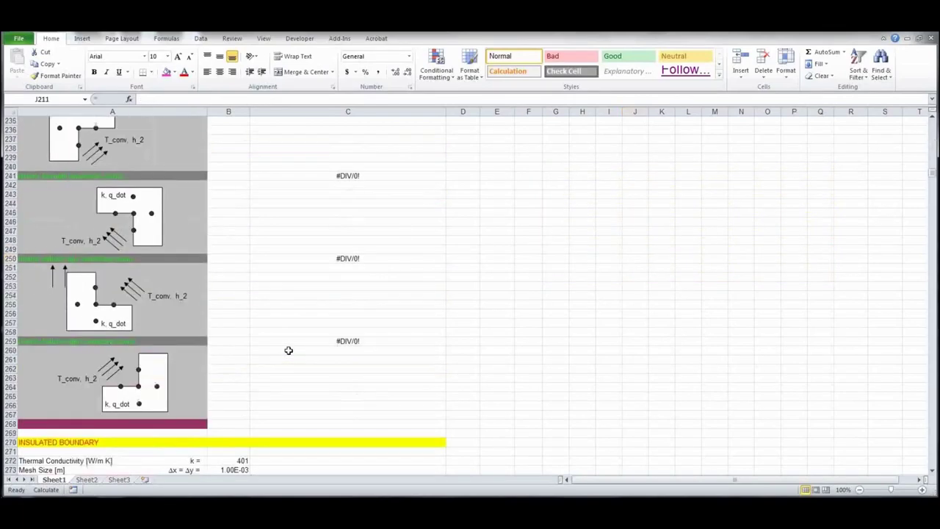
key("Page_Down")
key("Page_Down")
key("Page_Down")
key("Page_Down")
key("Page_Down")
key("Page_Down")
key("Page_Down")
key("Page_Down")
key("Page_Down")
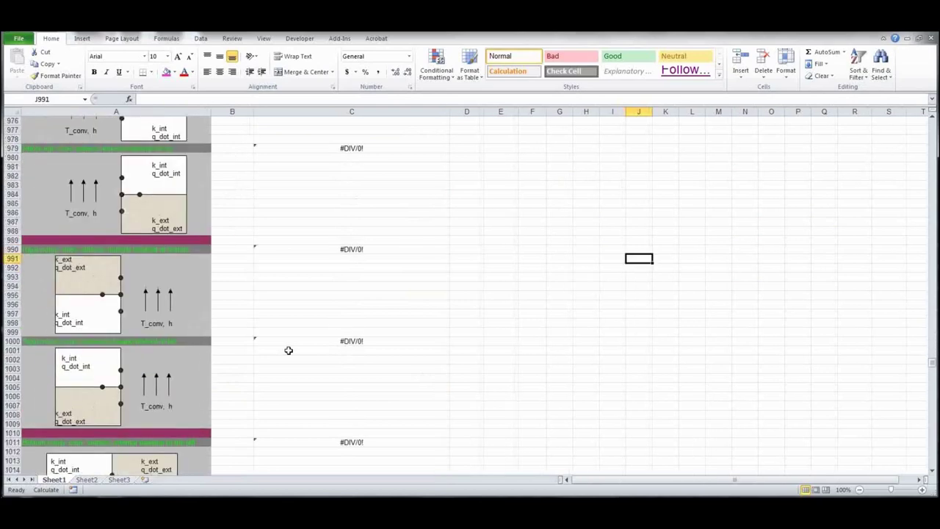
key("Page_Down")
key("Page_Down")
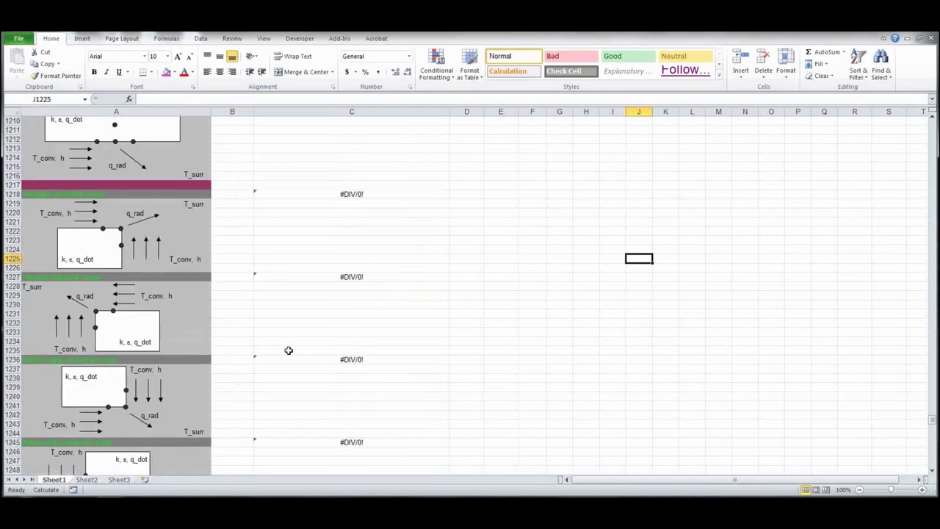
key("Page_Up")
key("Page_Up")
key("Page_Down")
key("Page_Down")
key("Page_Down")
key("Page_Down")
key("Page_Down")
key("Page_Down")
key("Page_Down")
key("Page_Down")
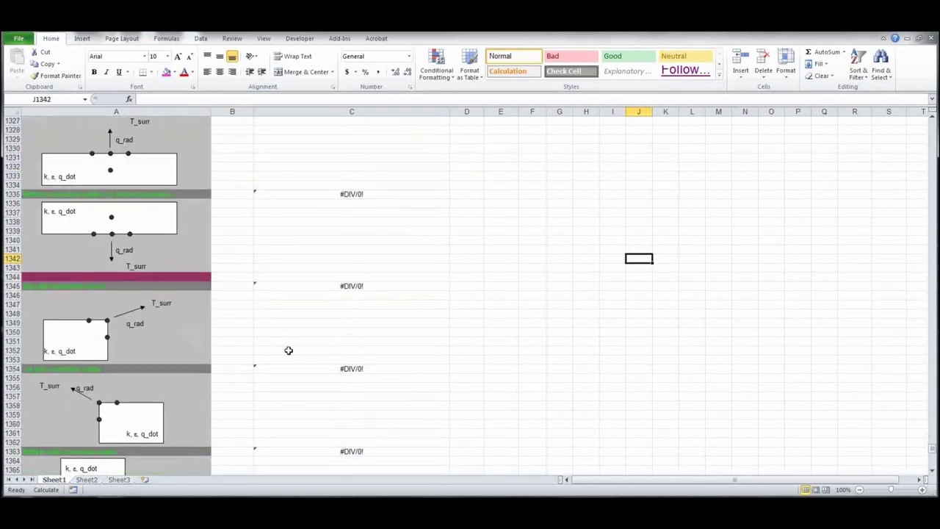
key("Page_Up")
key("Page_Up")
key("Page_Up")
key("Page_Up")
key("Page_Up")
key("Page_Up")
key("Page_Up")
key("Page_Up")
key("Page_Up")
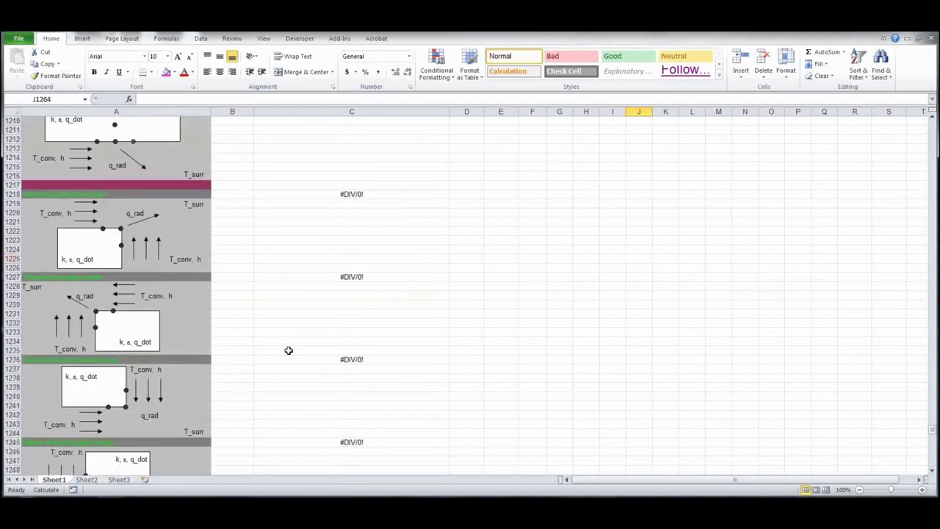
key("Page_Up")
key("Page_Up")
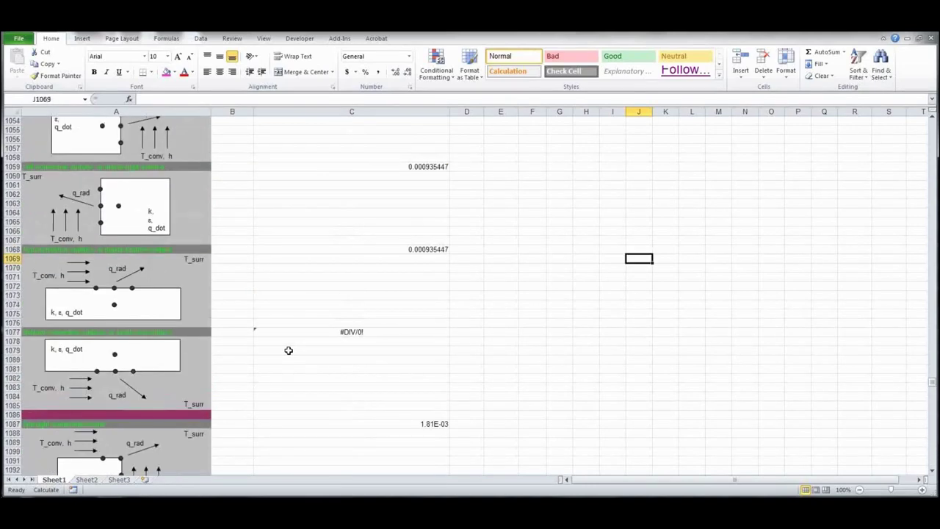
scroll(289, 350, "down", 13)
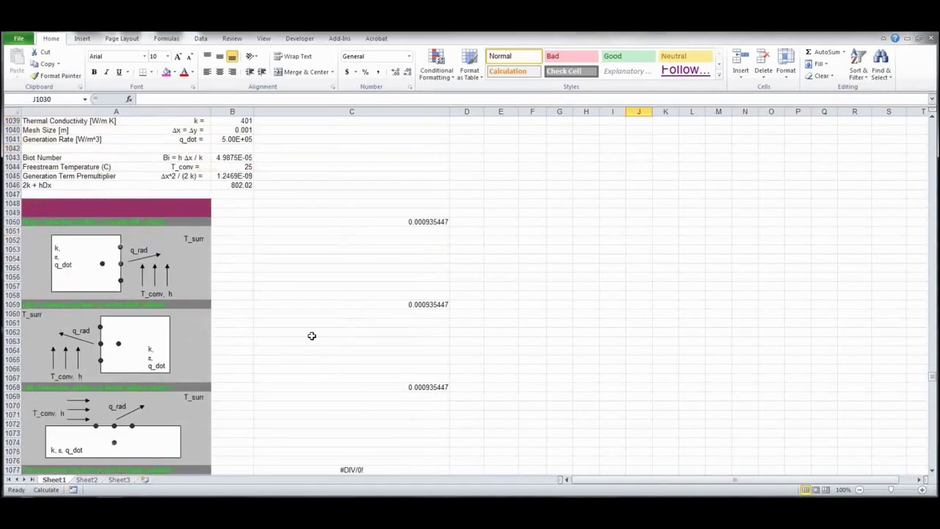
scroll(311, 336, "down", 5)
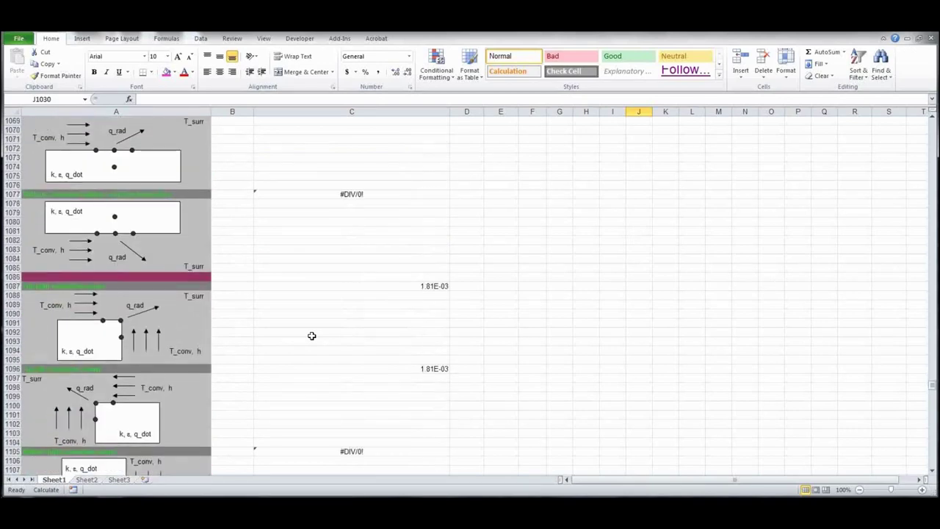
Paste the corner-node formula from C1096 into top-left grid cell G6
left_click(438, 369)
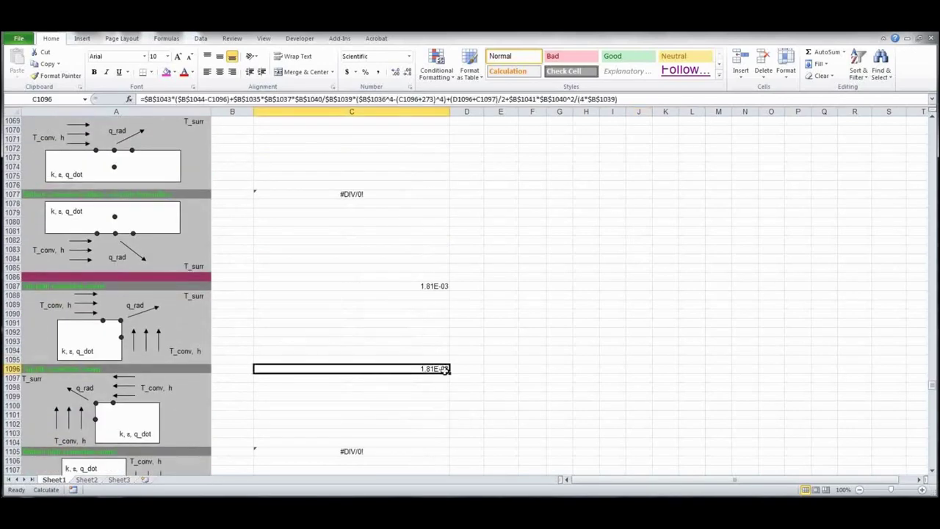
key("ctrl+c")
key("Page_Up")
key("Page_Up")
key("Page_Up")
key("Page_Up")
key("Page_Up")
key("Page_Up")
key("Page_Up")
key("Page_Up")
key("Page_Up")
key("Page_Up")
key("Page_Up")
key("Page_Up")
key("Page_Up")
key("Page_Up")
key("Page_Up")
key("Page_Up")
key("Page_Up")
key("Page_Up")
key("Page_Up")
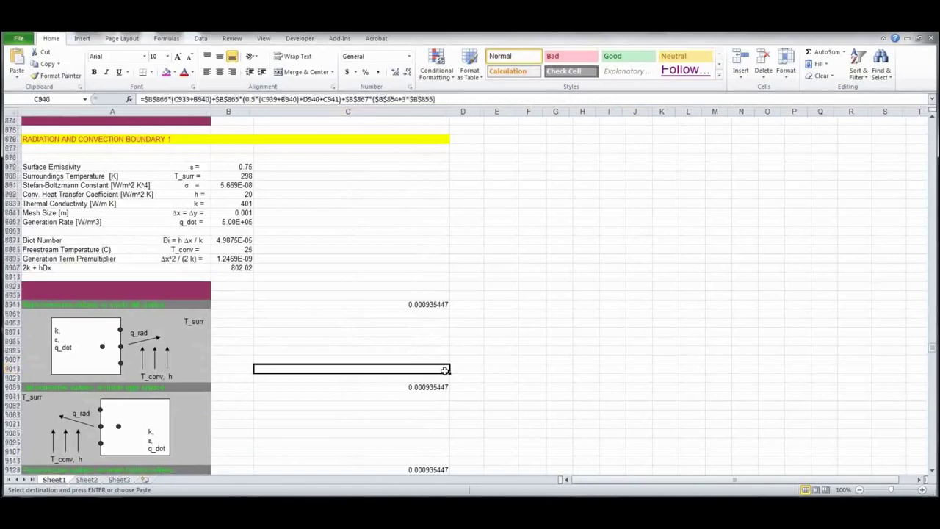
key("Page_Up")
key("Page_Up")
key("Page_Up")
key("Page_Up")
key("Page_Up")
key("Page_Up")
key("Page_Up")
key("Page_Up")
key("Page_Up")
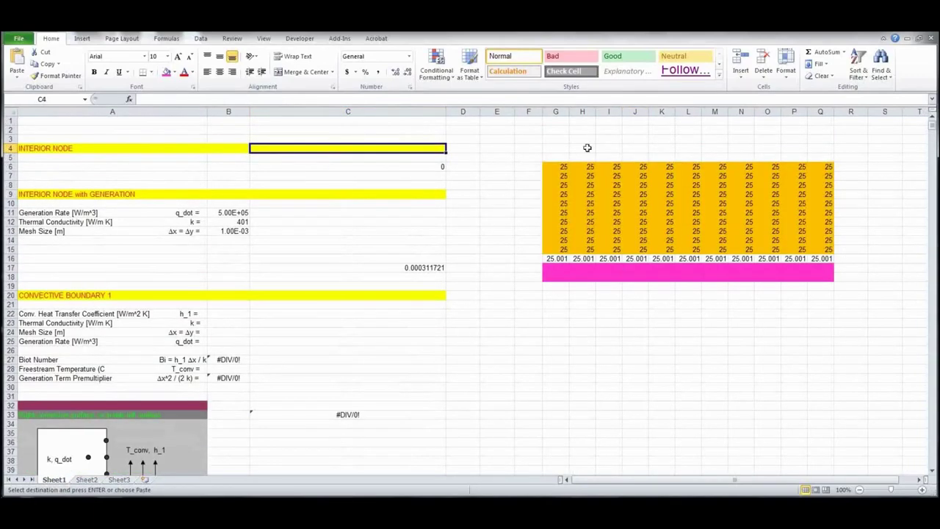
left_click(564, 168)
key("ctrl+v")
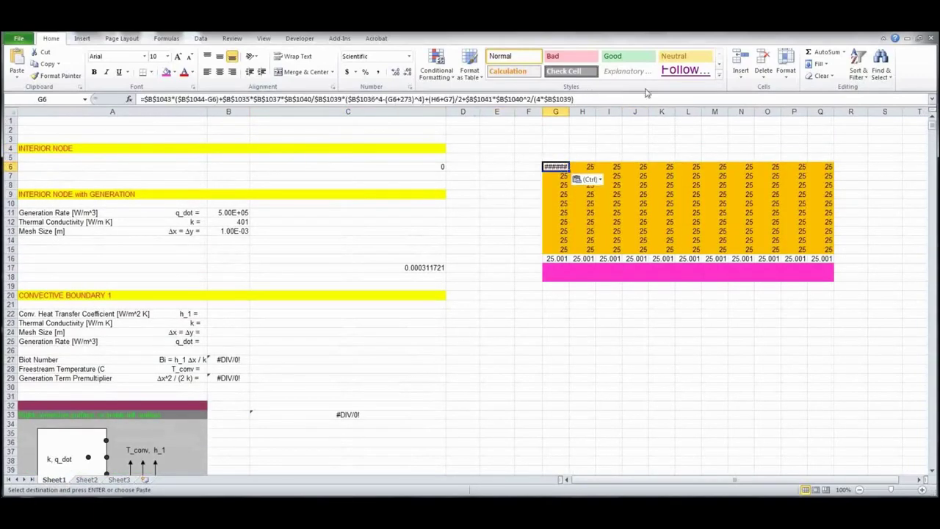
left_click(607, 98)
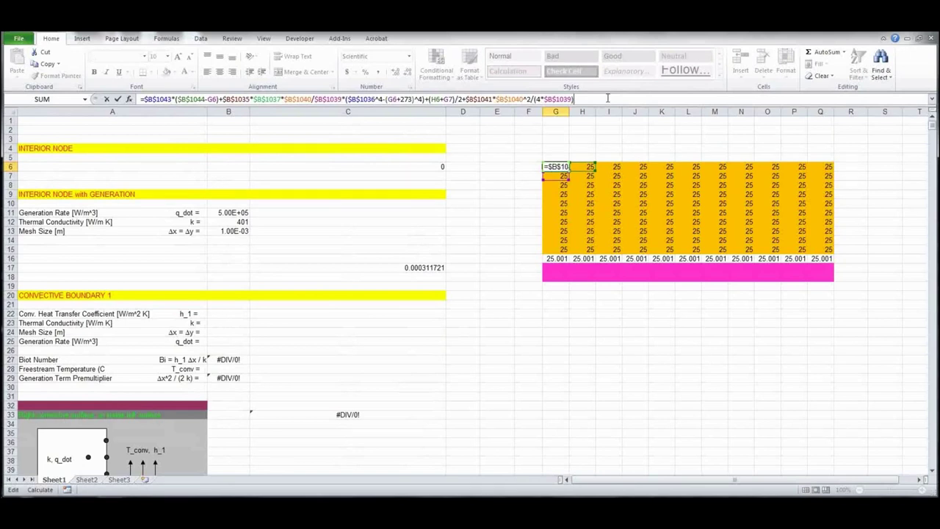
key("Escape")
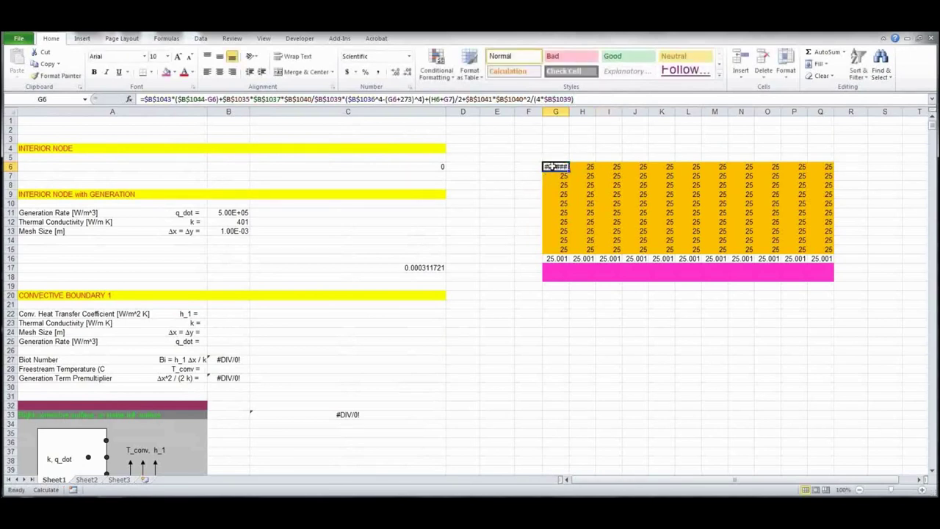
Format G6 as Number so it reads 25.00
left_click(409, 56)
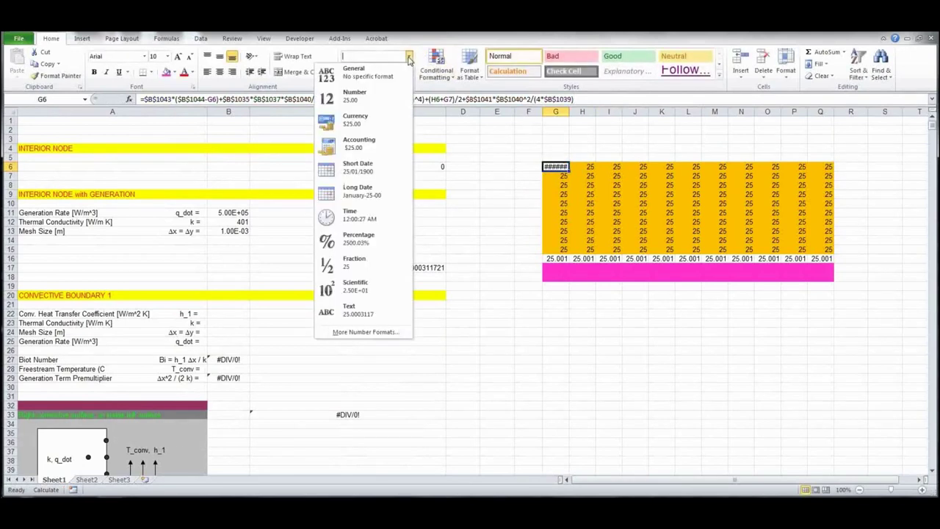
left_click(349, 95)
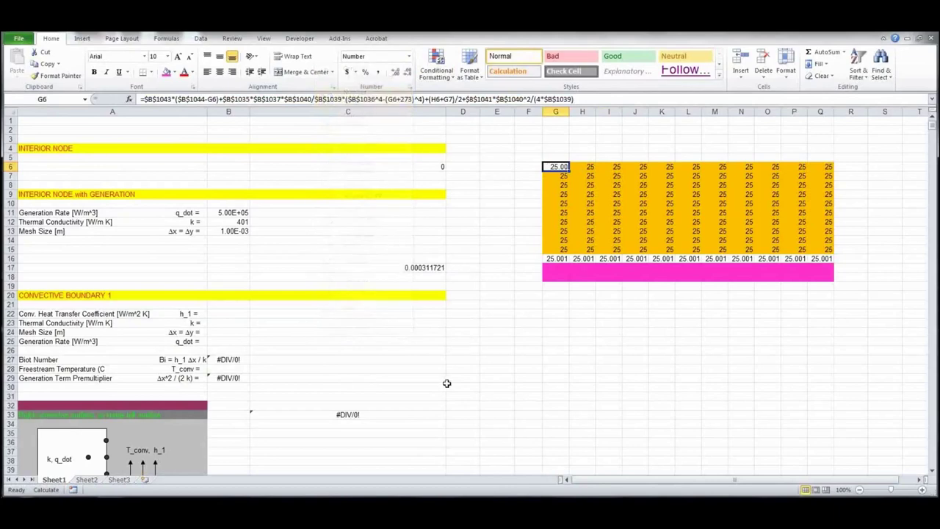
left_click(497, 345)
scroll(407, 353, "down", 20)
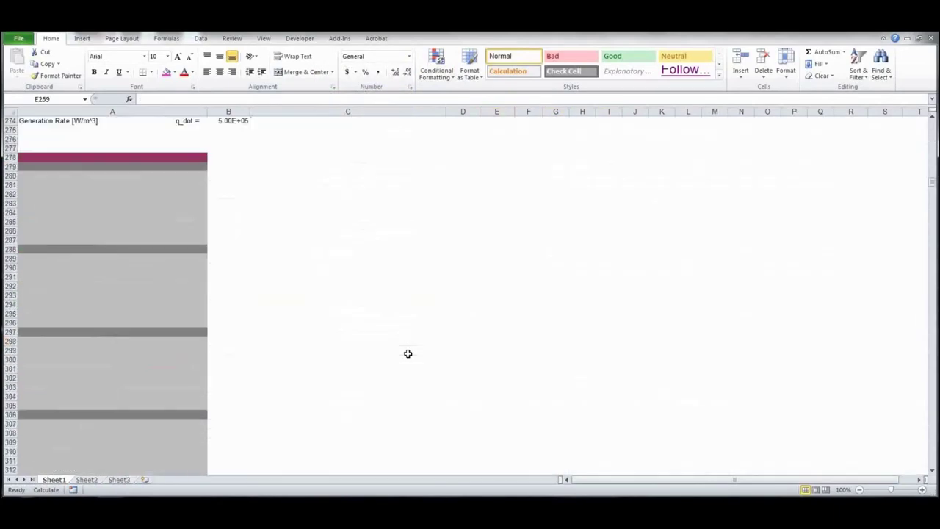
Paste the corner-node formula from C1087 into top-right grid cell Q6
key("Page_Down")
key("Page_Down")
key("Page_Down")
key("Page_Down")
key("Page_Down")
key("Page_Down")
key("Page_Down")
key("Page_Down")
key("Page_Down")
key("Page_Down")
key("Page_Up")
key("Page_Up")
key("Page_Up")
key("Page_Up")
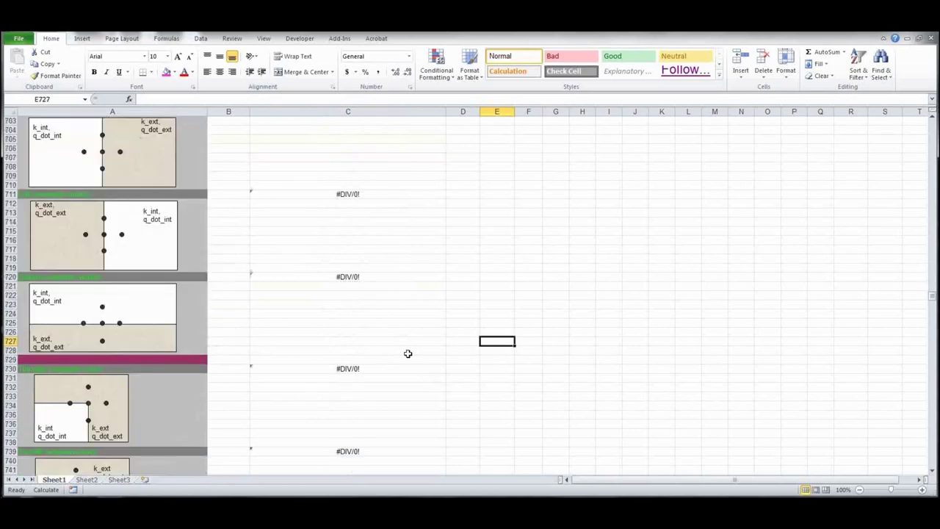
key("Page_Down")
key("Page_Down")
key("Page_Down")
key("Page_Down")
key("Page_Down")
key("Page_Down")
key("Page_Down")
key("Page_Down")
key("Page_Down")
key("Page_Down")
key("Page_Down")
key("Page_Down")
key("Page_Down")
key("Page_Down")
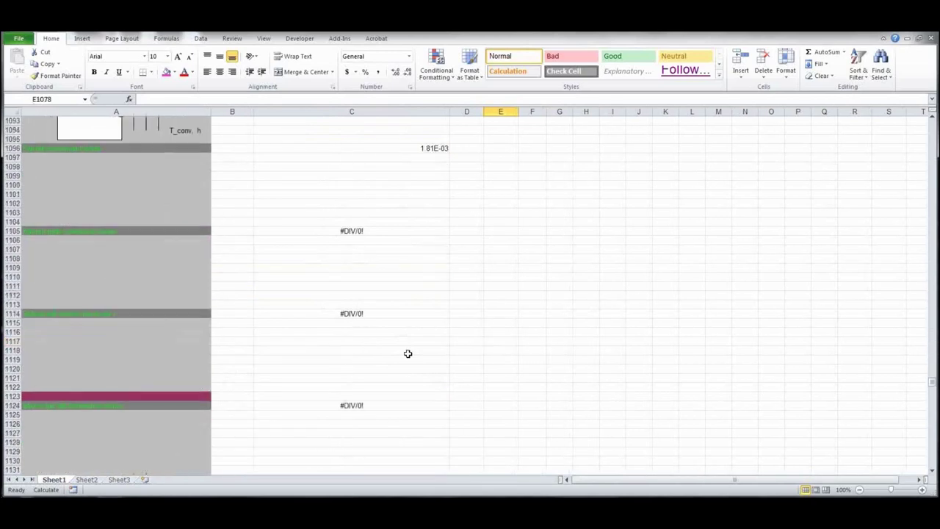
scroll(377, 281, "up", 4)
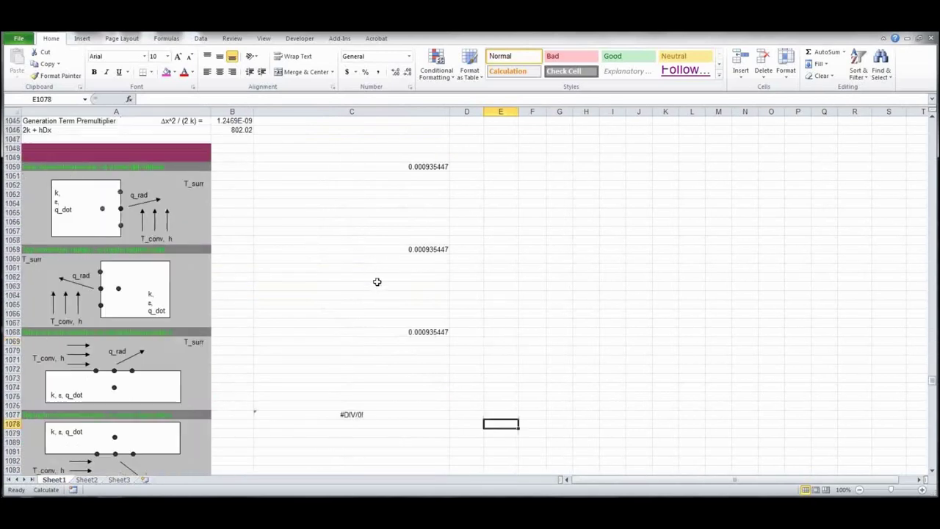
scroll(344, 315, "down", 5)
scroll(344, 315, "down", 4)
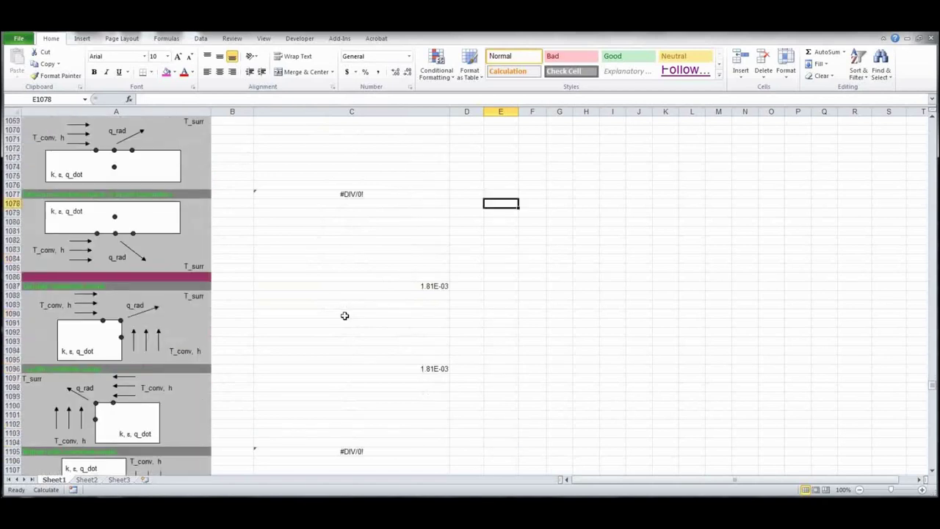
left_click(409, 288)
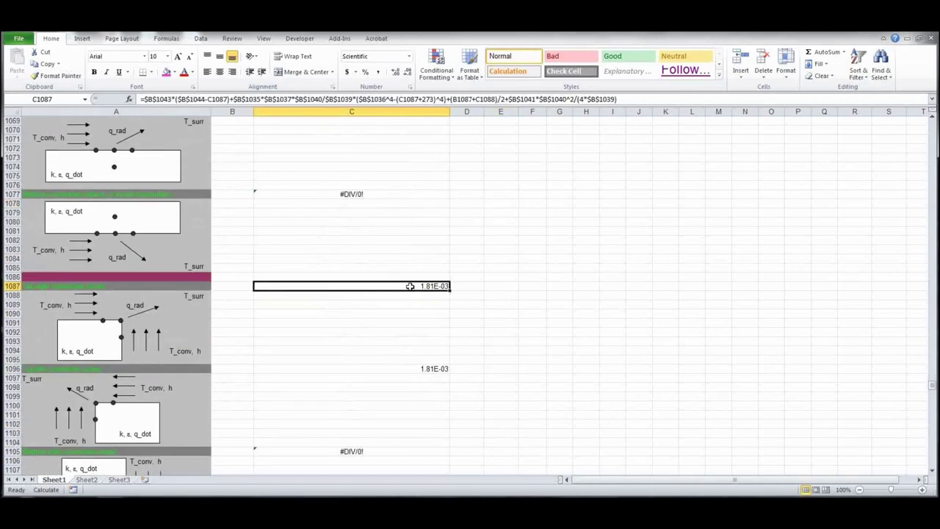
key("ctrl+c")
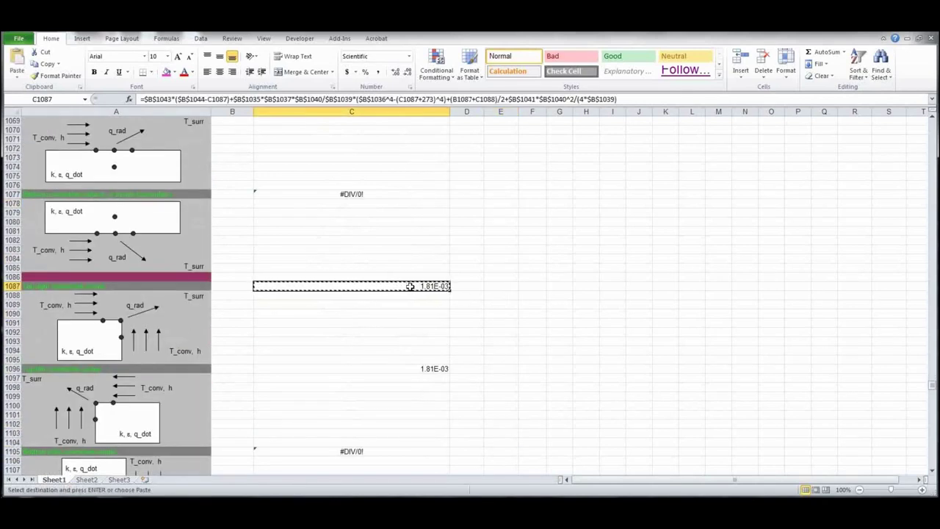
key("Page_Up")
key("Page_Up")
key("Page_Up")
key("Page_Up")
key("Page_Up")
key("Page_Up")
key("Page_Up")
key("Page_Up")
key("Page_Up")
key("Page_Up")
key("Page_Up")
key("Page_Up")
key("Page_Up")
key("Page_Up")
key("Page_Up")
key("Page_Up")
key("Page_Up")
key("Page_Up")
key("Page_Up")
key("Page_Up")
key("Page_Up")
key("Page_Up")
key("Page_Up")
key("Page_Up")
key("Page_Up")
key("Page_Up")
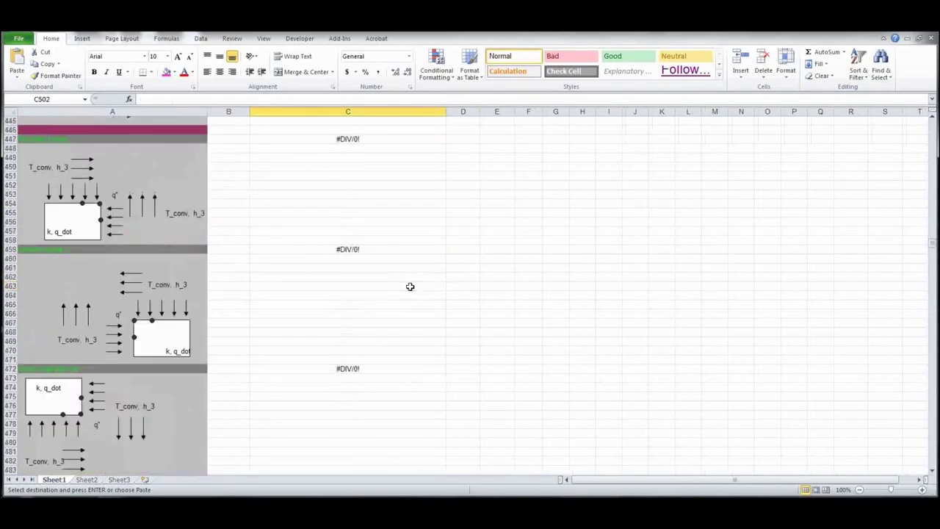
key("Page_Up")
key("Page_Up")
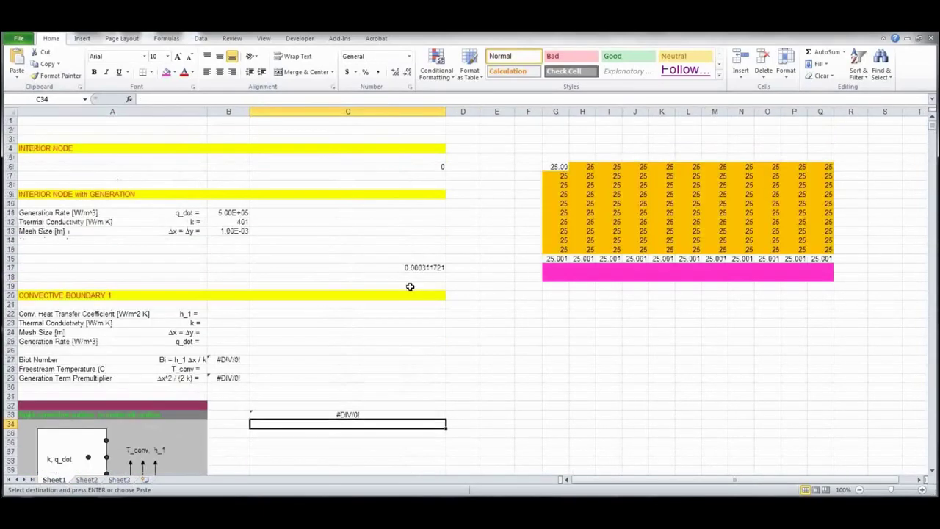
left_click(820, 166)
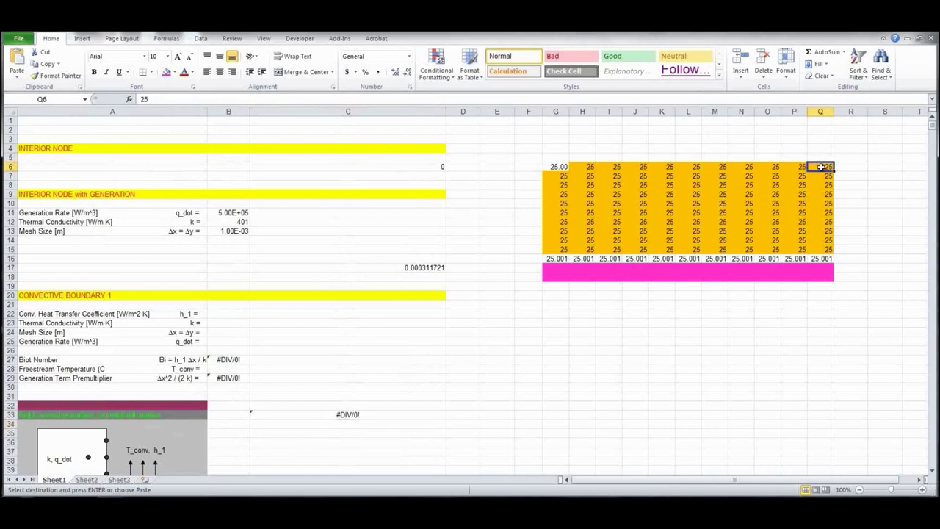
key("ctrl+v")
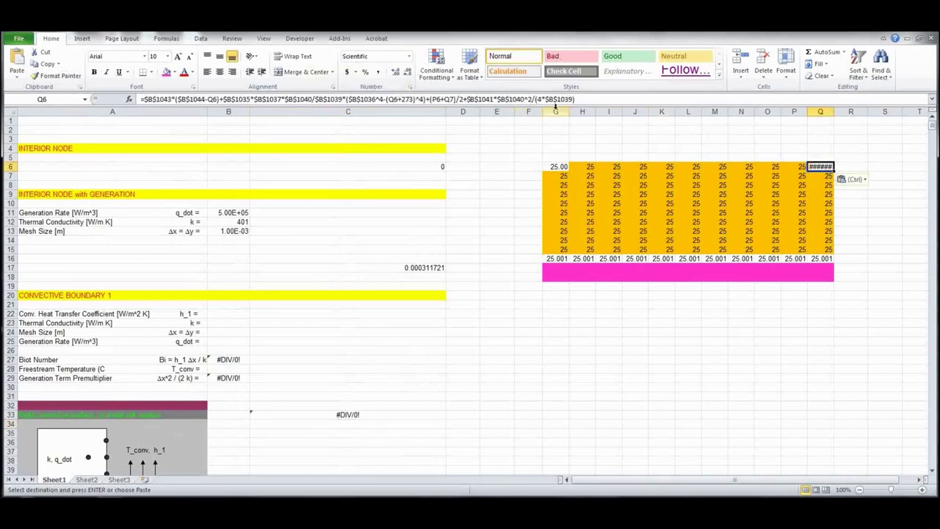
Format Q6 as Number so it reads 25.00
left_click(679, 367)
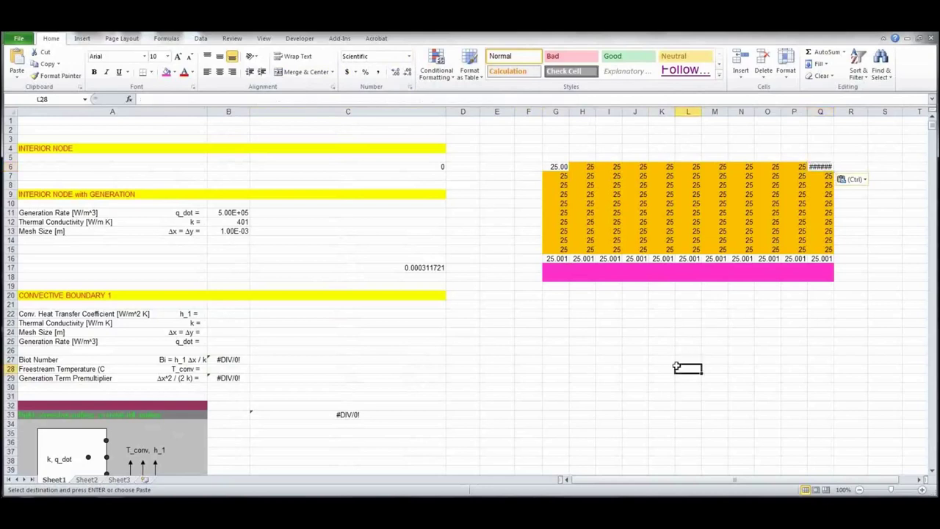
left_click(817, 168)
left_click(408, 57)
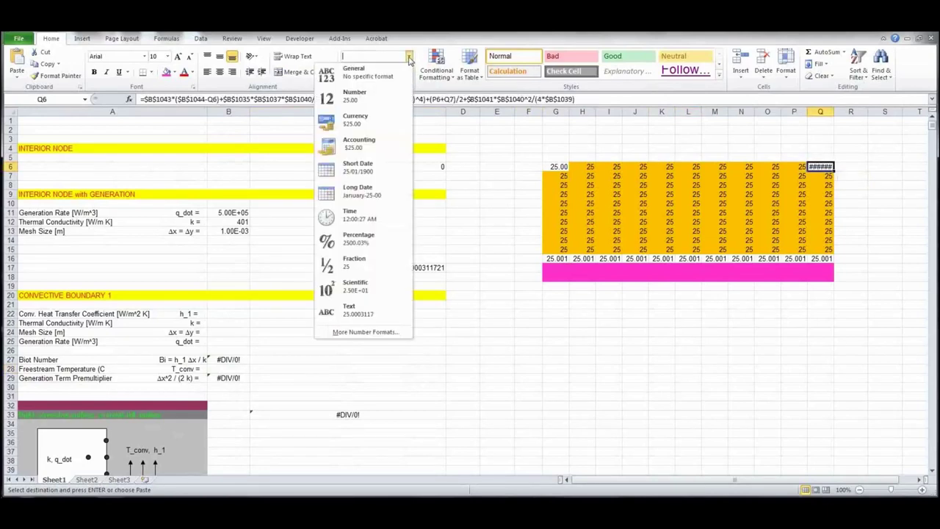
left_click(351, 97)
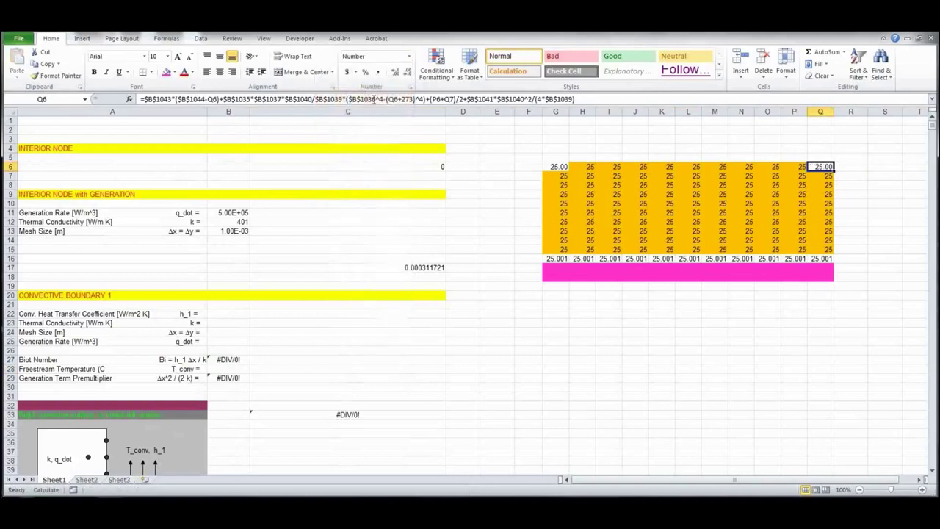
left_click(466, 369)
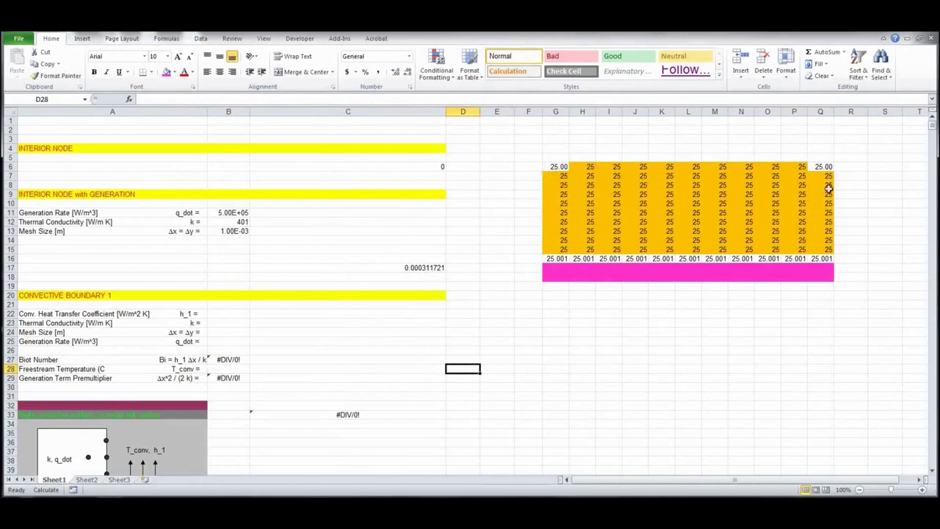
Paste the C1059 surface-node formula down the left edge G7:G15
key("Page_Down")
key("Page_Down")
key("Page_Down")
key("Page_Down")
key("Page_Down")
key("Page_Down")
key("Page_Down")
key("Page_Down")
key("Page_Down")
key("Page_Down")
key("Page_Down")
key("Page_Down")
key("Page_Down")
key("Page_Down")
key("Page_Down")
key("Page_Down")
key("Page_Down")
key("Page_Down")
key("Page_Down")
key("Page_Down")
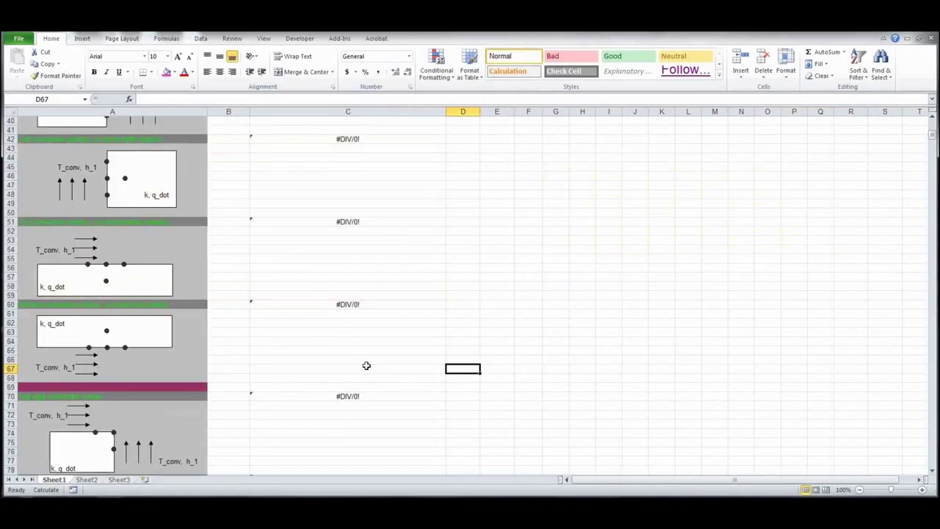
key("Page_Down")
key("Page_Down")
key("Page_Down")
key("Page_Down")
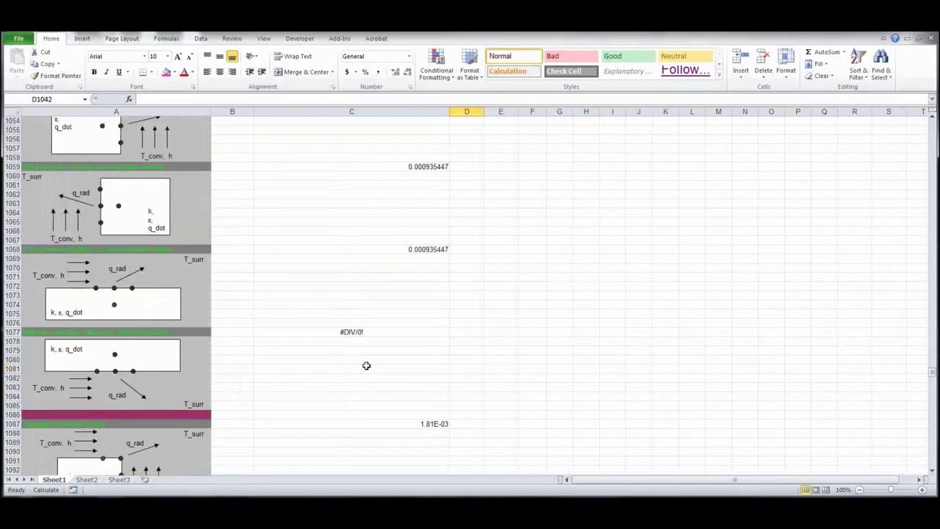
scroll(366, 365, "up", 12)
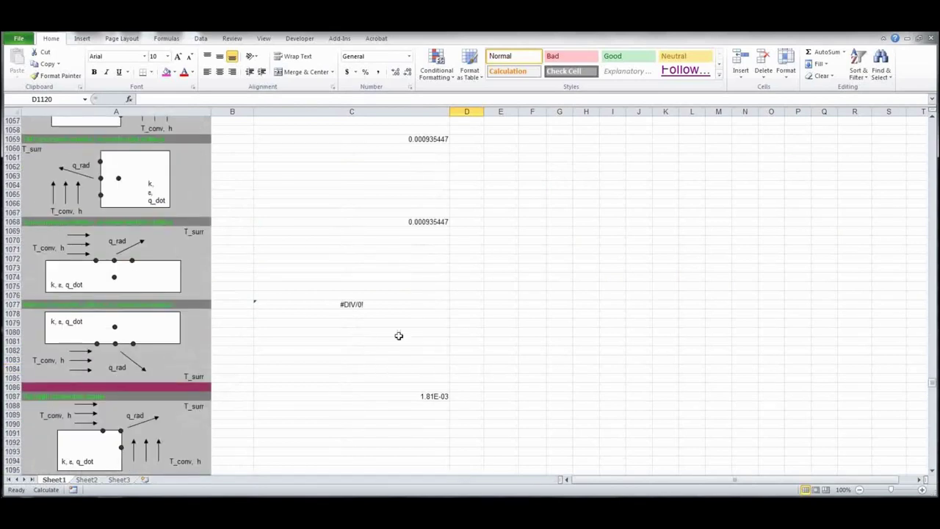
left_click(432, 139)
key("ctrl+c")
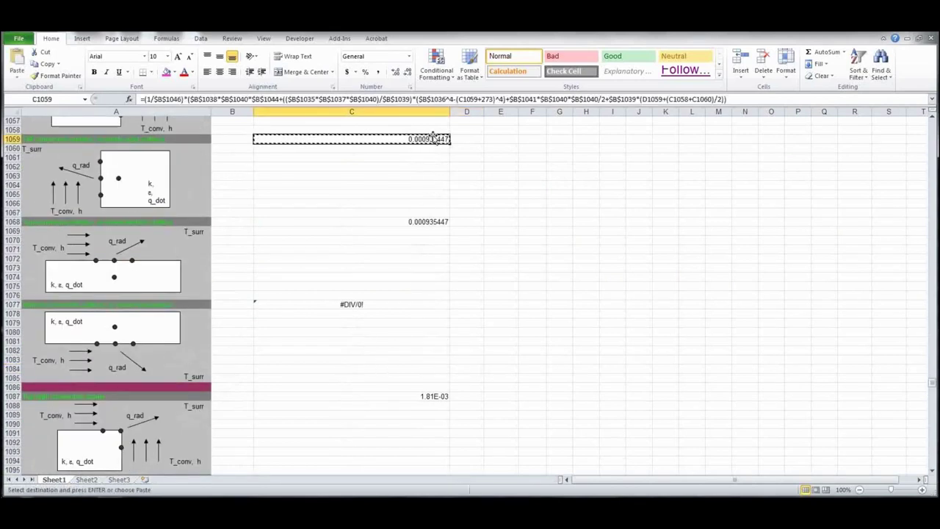
key("Page_Up")
key("Page_Up")
key("Page_Up")
key("Page_Up")
key("Page_Up")
key("Page_Up")
key("Page_Up")
key("Page_Up")
key("Page_Up")
key("Page_Up")
key("Page_Up")
key("Page_Up")
key("Page_Up")
key("Page_Up")
key("Page_Up")
key("Page_Up")
key("Page_Up")
key("Page_Up")
key("Page_Up")
key("Page_Up")
key("Page_Up")
key("Page_Up")
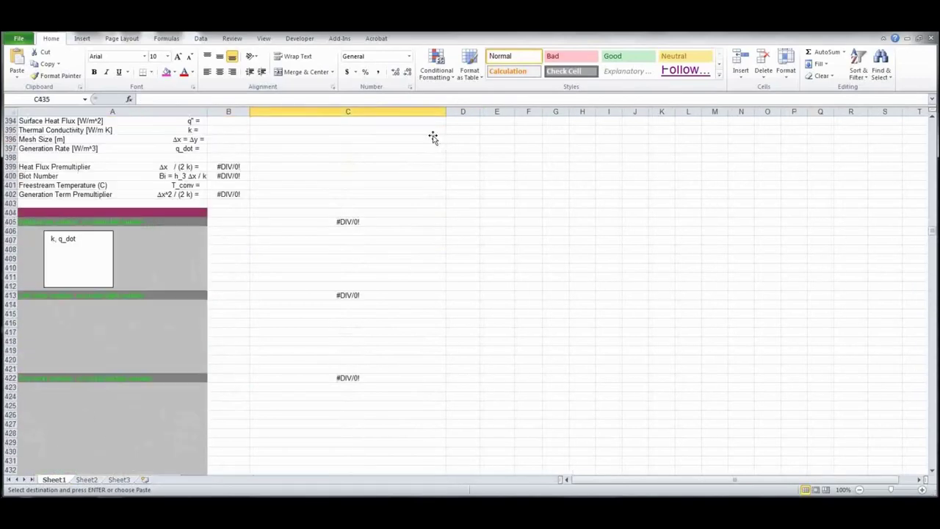
key("Page_Up")
key("Page_Up")
key("Page_Up")
key("Page_Up")
key("Page_Up")
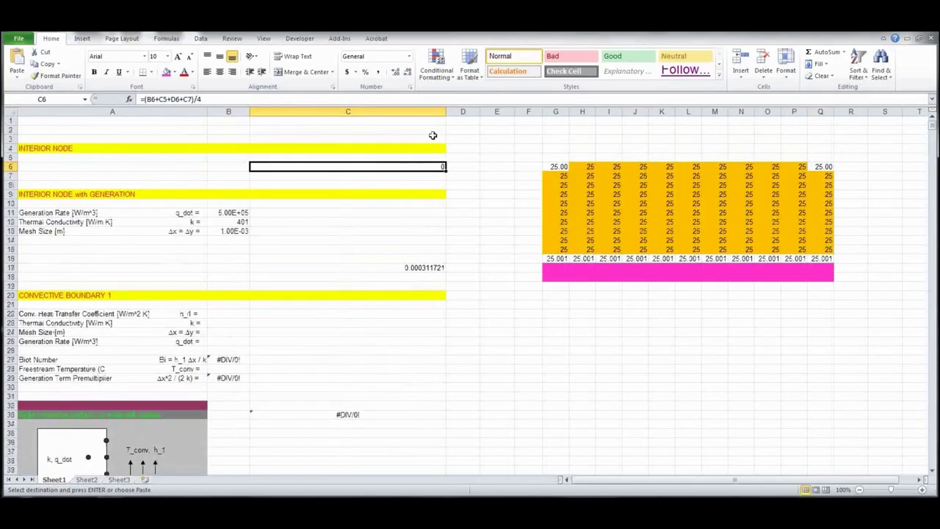
left_click_drag(567, 177, 562, 251)
key("ctrl+v")
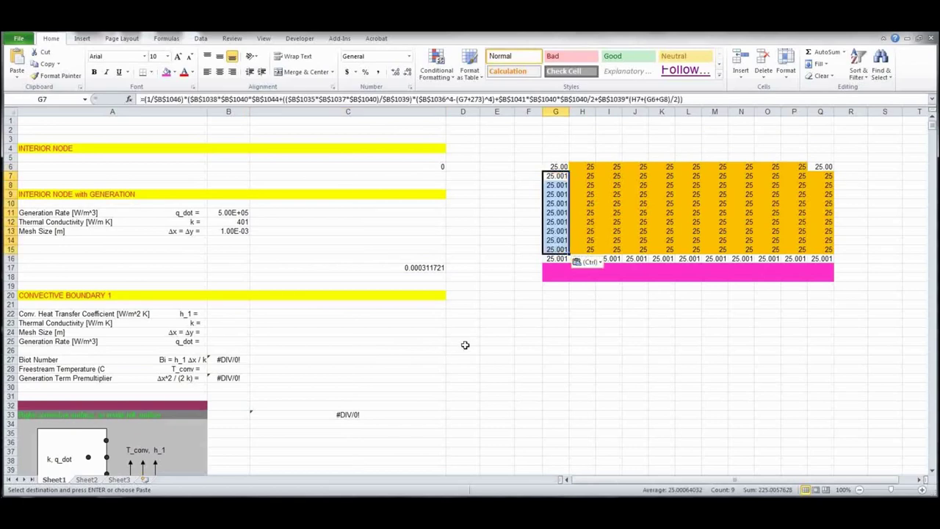
Paste the C1050 surface-node formula down the right edge Q7:Q15
key("Page_Down")
key("Page_Down")
key("Page_Down")
key("Page_Down")
key("Page_Down")
key("Page_Down")
key("Page_Down")
key("Page_Down")
key("Page_Down")
key("Page_Down")
key("Page_Down")
key("Page_Down")
key("Page_Down")
key("Page_Down")
key("Page_Down")
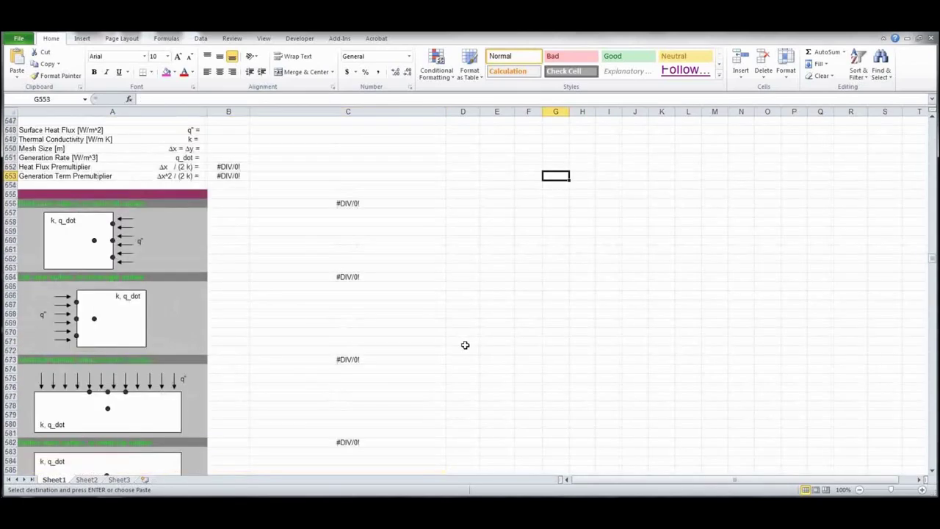
key("Page_Down")
key("Page_Down")
key("Page_Down")
key("Page_Down")
key("Page_Down")
key("Page_Down")
key("Page_Down")
key("Page_Down")
key("Page_Down")
key("Page_Down")
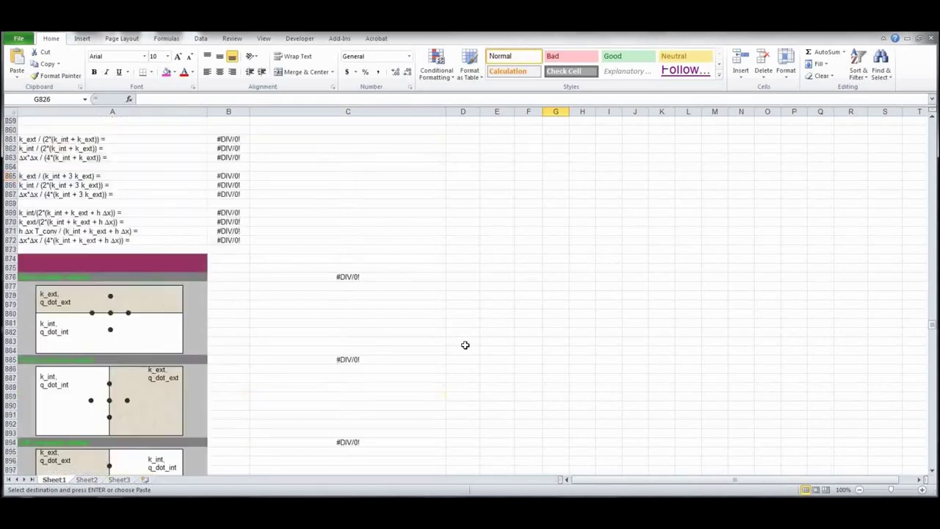
key("Page_Down")
key("Page_Down")
key("Page_Down")
key("Page_Down")
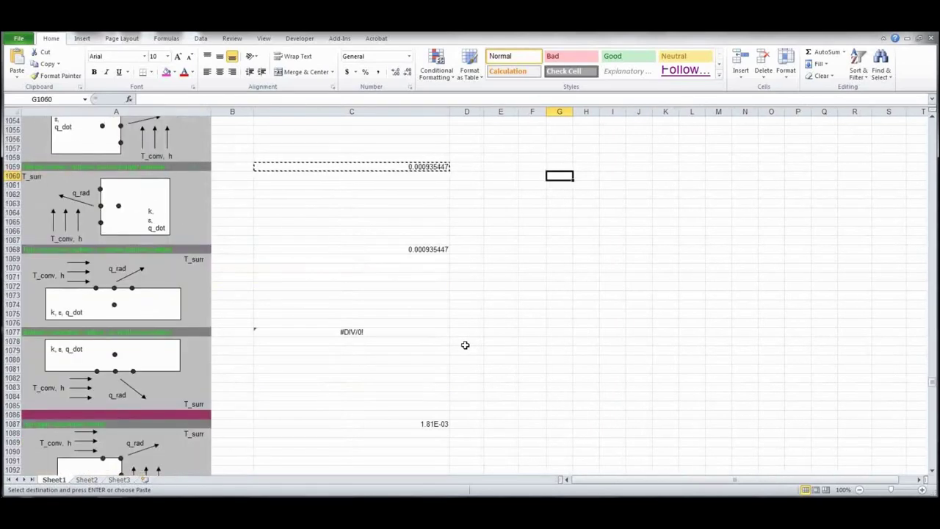
scroll(461, 420, "up", 4)
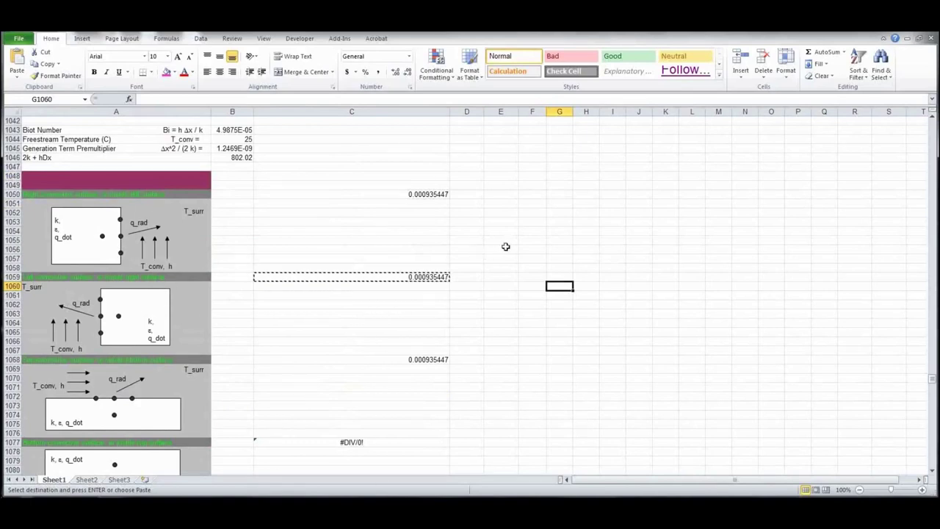
left_click(414, 195)
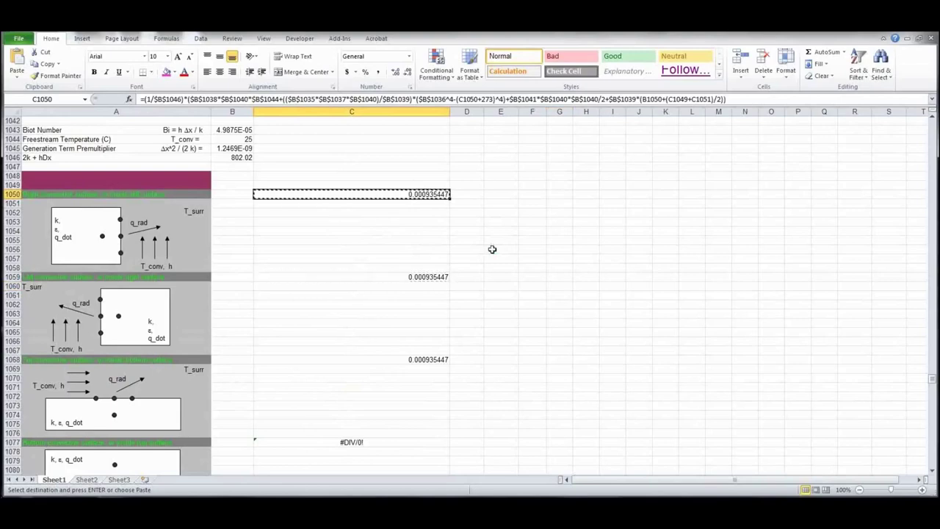
scroll(492, 249, "up", 15)
key("ctrl+Up")
scroll(492, 249, "up", 15)
key("ctrl+Up")
key("ctrl+Up")
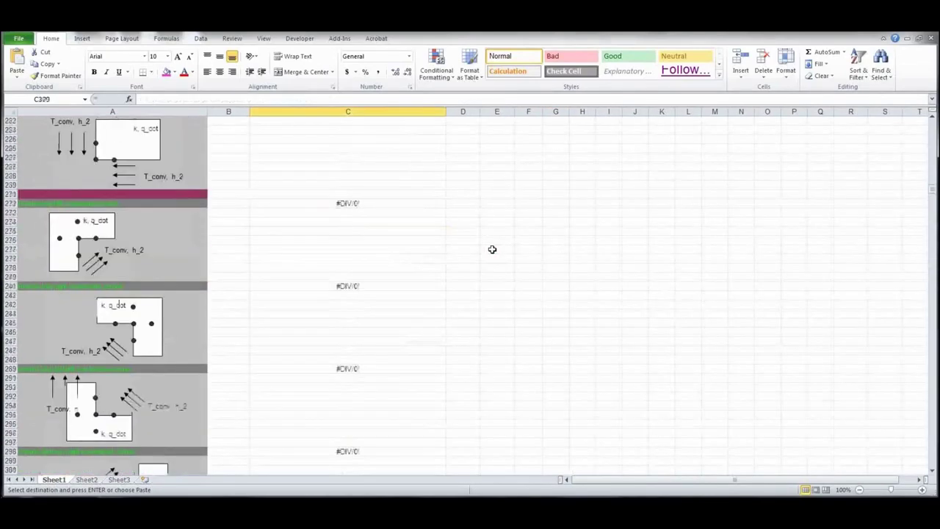
left_click_drag(821, 175, 817, 249)
key("ctrl+v")
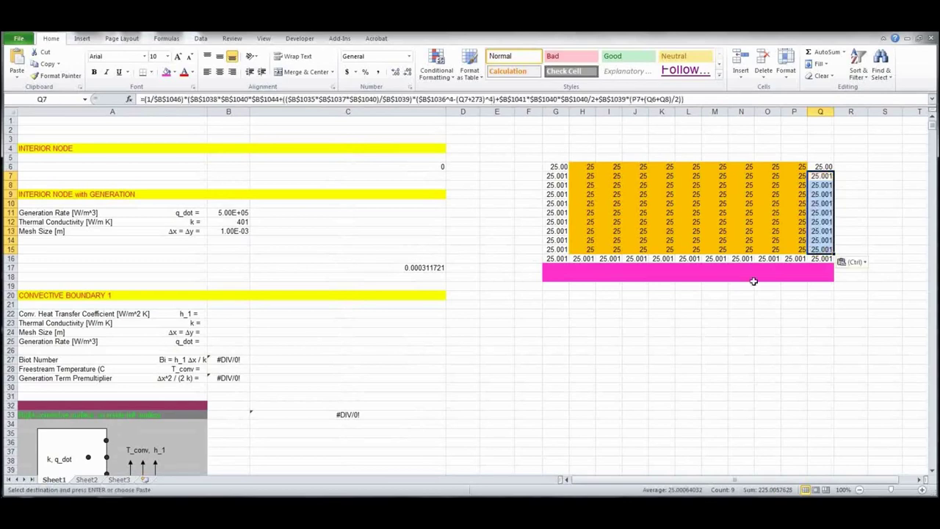
Paste the C1068 surface-node formula across the top row H6:P6
key("Page_Down")
key("Page_Down")
key("Page_Down")
key("Page_Down")
key("Page_Down")
key("Page_Down")
key("Page_Down")
key("Page_Down")
key("Page_Down")
key("Page_Down")
key("Page_Down")
key("Page_Down")
key("Page_Down")
key("Page_Down")
key("Page_Down")
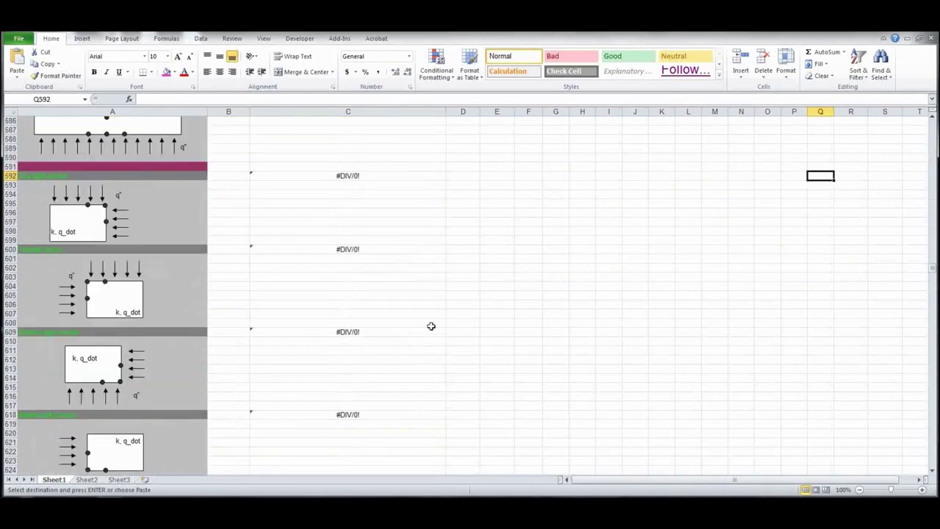
scroll(431, 326, "up", 20)
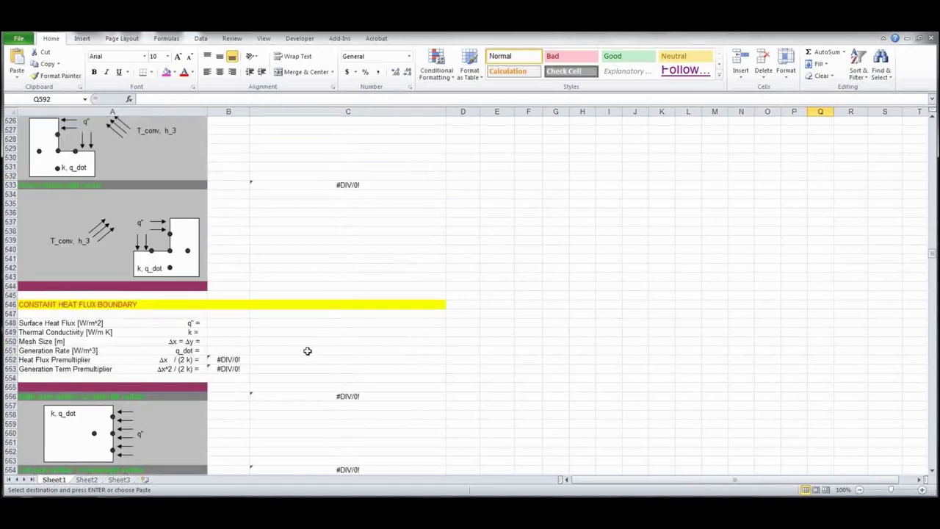
key("Page_Down")
key("Page_Down")
key("Page_Down")
key("Page_Down")
key("Page_Down")
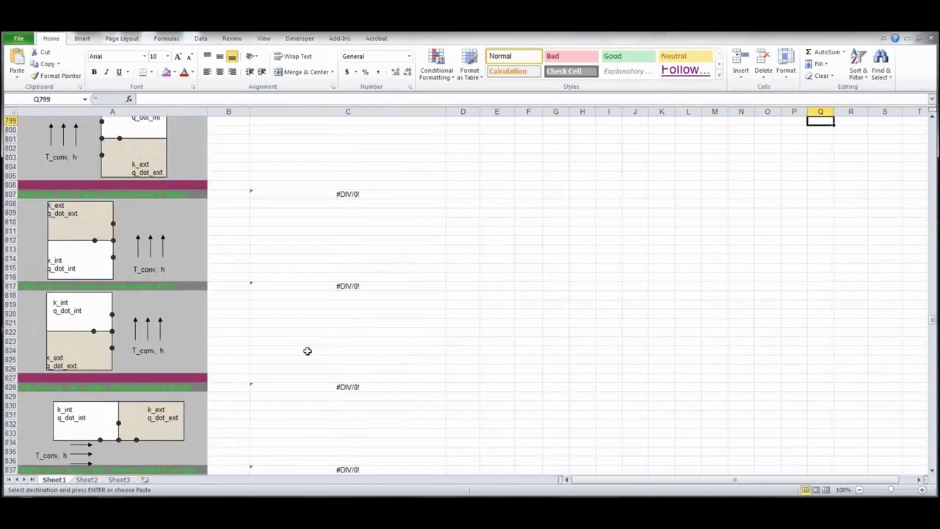
key("Page_Down")
key("Page_Down")
key("Page_Down")
key("Page_Down")
key("Page_Down")
key("Page_Down")
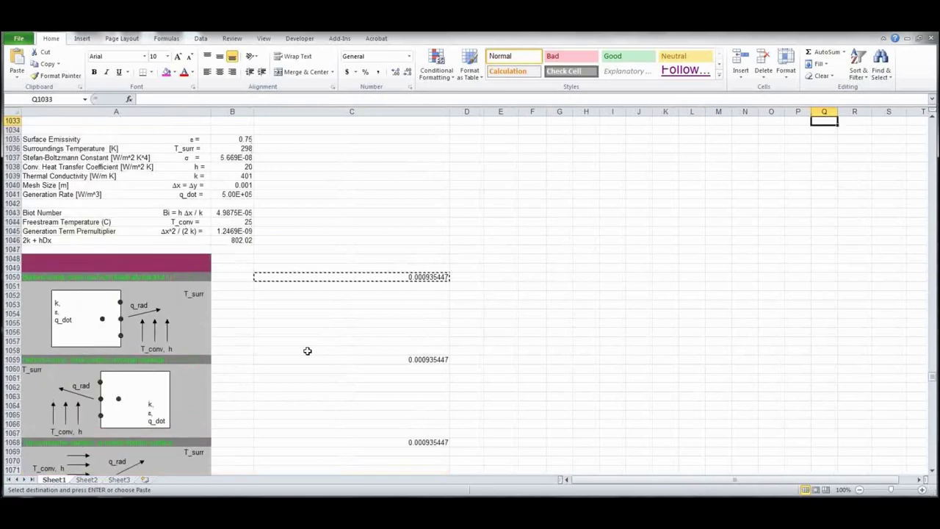
scroll(312, 331, "down", 5)
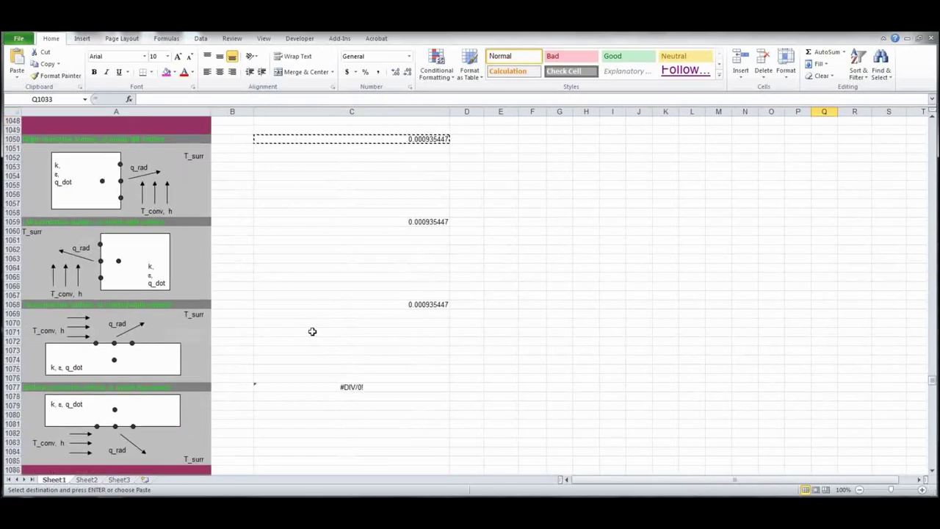
scroll(338, 352, "up", 5)
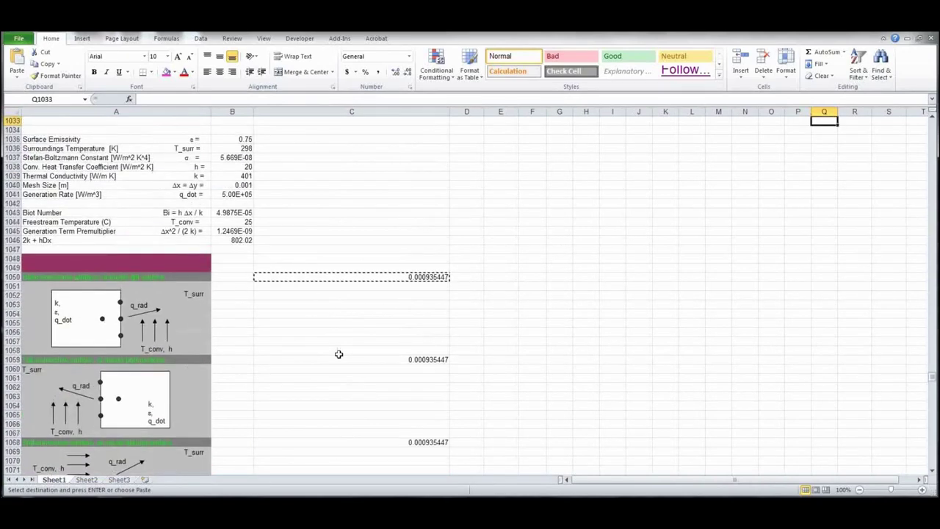
scroll(339, 353, "up", 2)
scroll(264, 361, "down", 7)
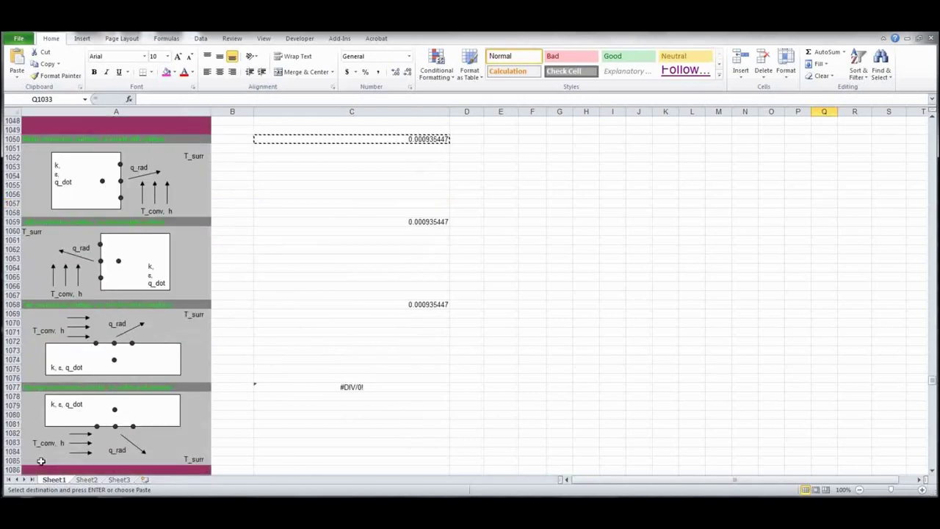
left_click(406, 304)
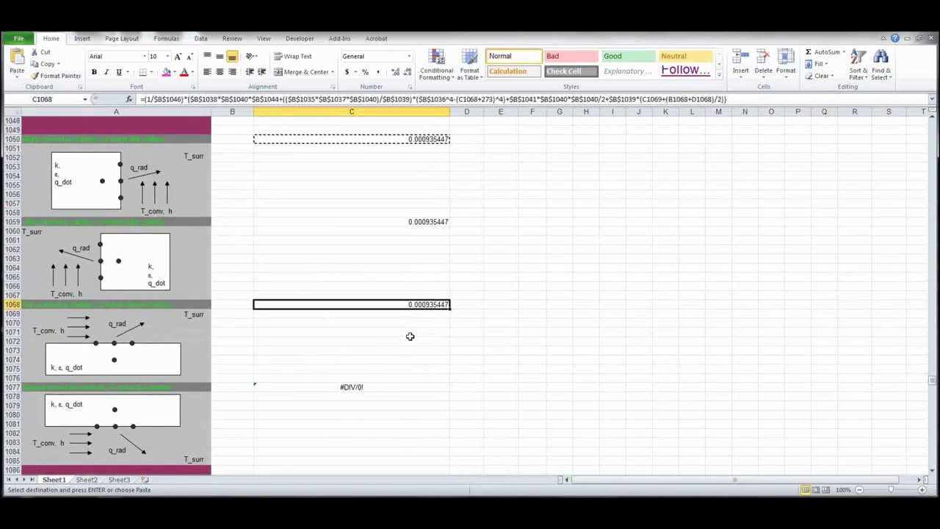
key("ctrl+c")
key("Page_Up")
key("Page_Up")
key("Page_Up")
key("Page_Up")
key("Page_Up")
key("Page_Up")
key("Page_Up")
key("Page_Up")
key("Page_Up")
key("Page_Up")
key("Page_Up")
key("Page_Up")
key("Page_Up")
key("Page_Up")
key("Page_Up")
key("Page_Up")
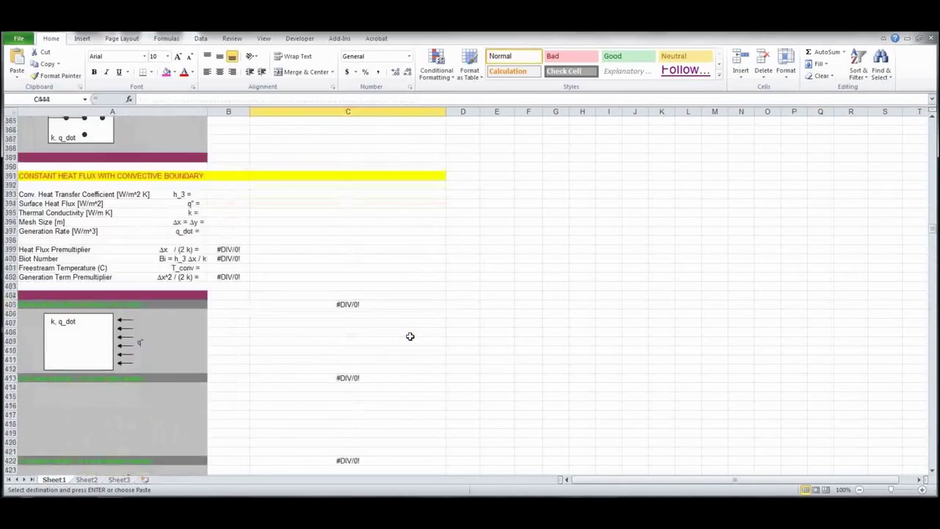
key("Page_Up")
key("Page_Up")
key("Page_Up")
key("Page_Up")
key("Page_Up")
key("Page_Up")
key("Page_Up")
key("Page_Up")
key("Page_Up")
key("Page_Up")
key("Page_Up")
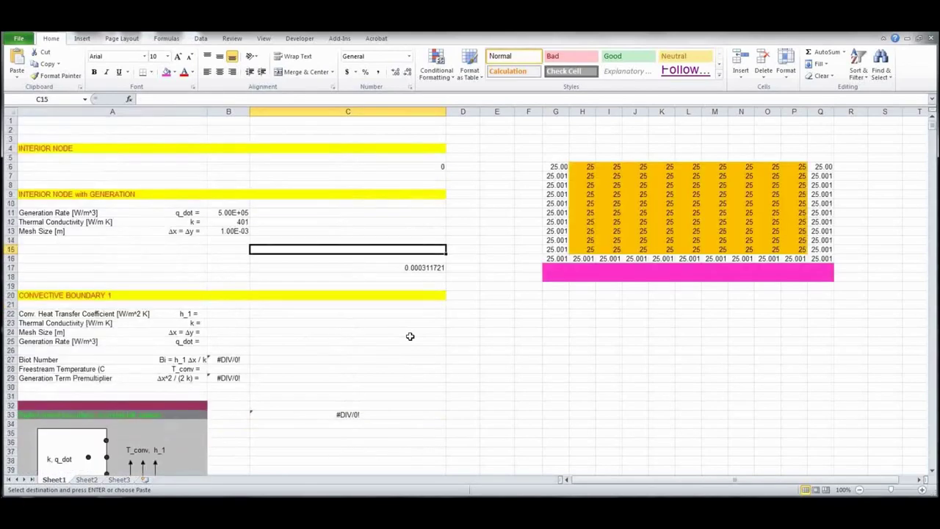
left_click_drag(586, 165, 791, 167)
key("ctrl+v")
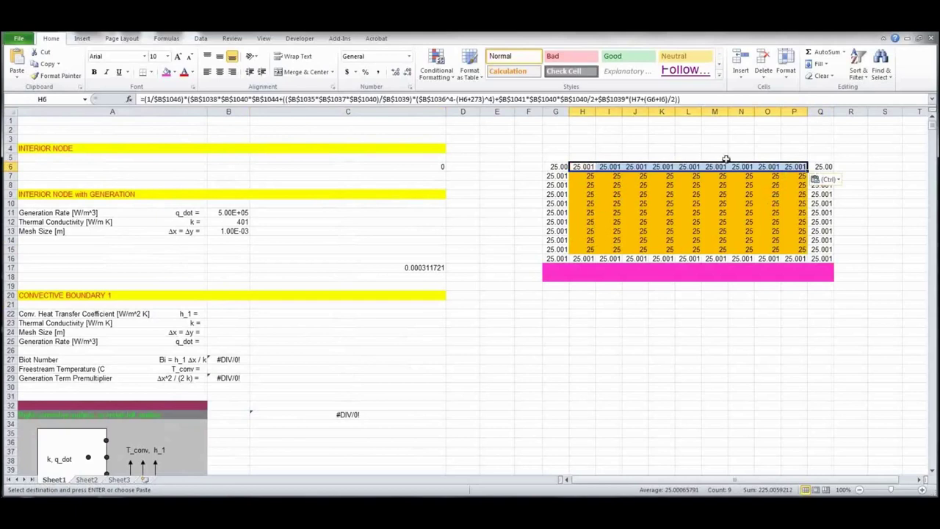
left_click(656, 151)
Inspect K6, then re-enter the Q6, G6 and G9 boundary formulas
left_click(668, 168)
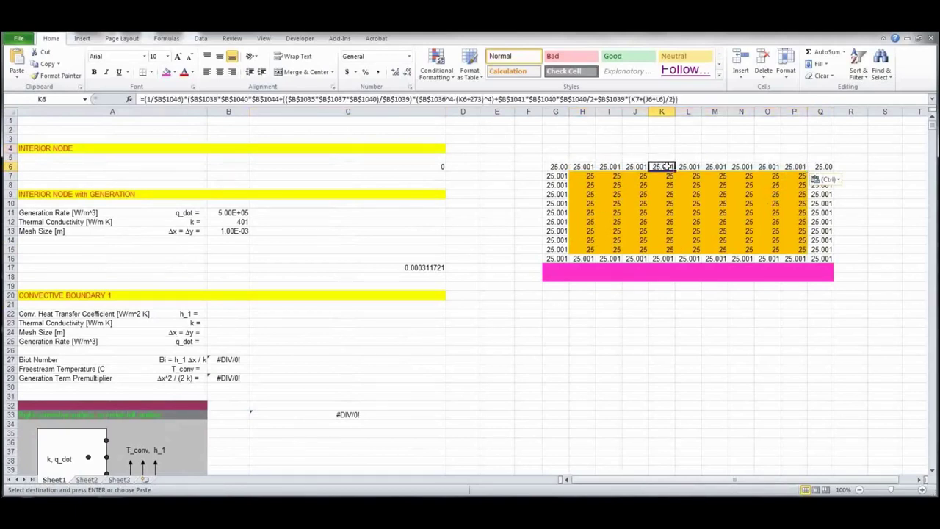
key("Escape")
left_click(823, 169)
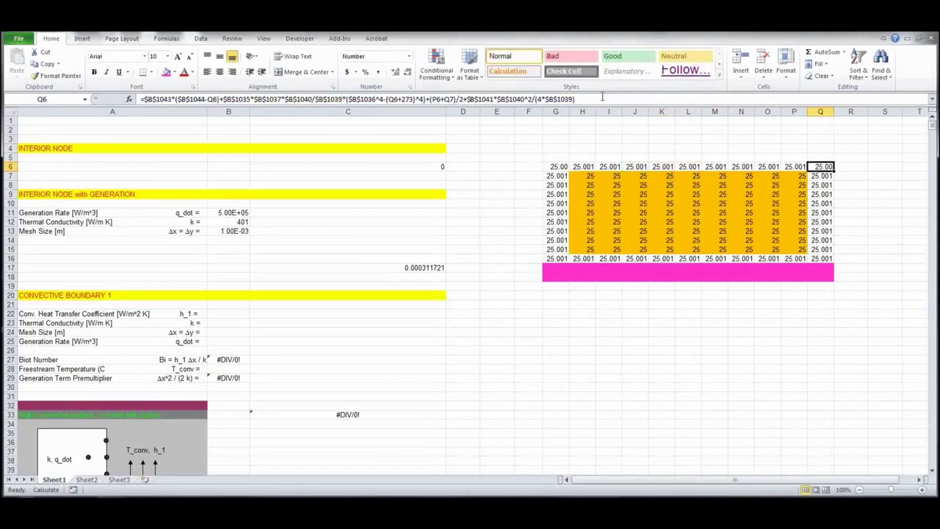
left_click(605, 98)
key("Return")
left_click(558, 167)
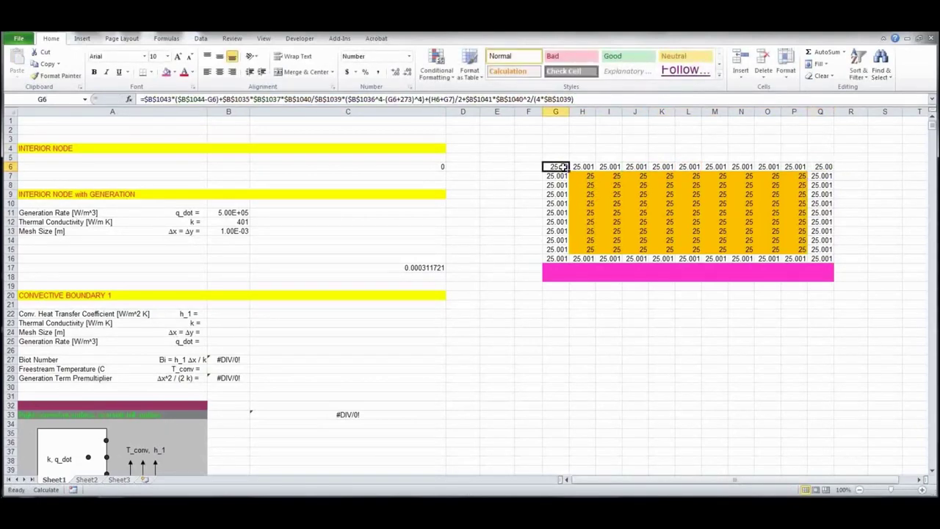
left_click(593, 99)
key("Return")
left_click(562, 193)
left_click(702, 99)
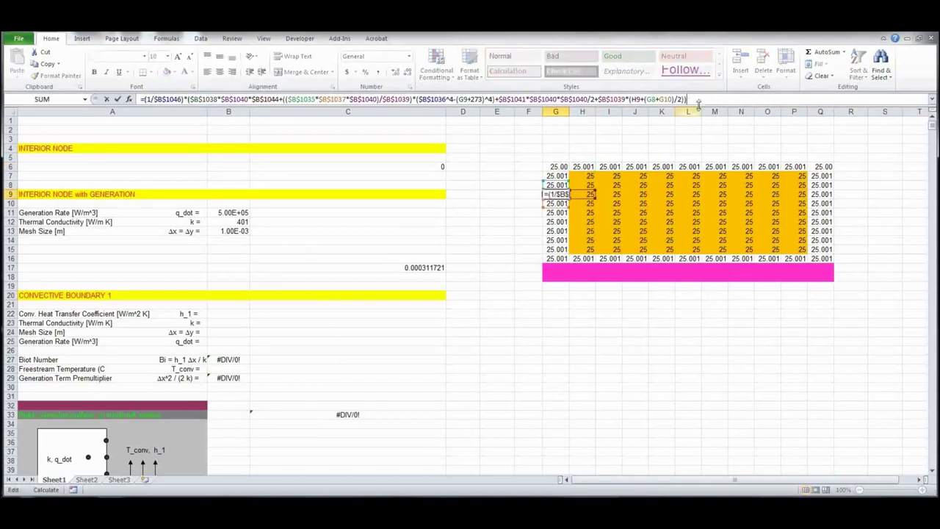
key("Return")
Check the Q10, G16 and Q16 formulas unchanged, then select generation-formula cell C17
left_click(818, 203)
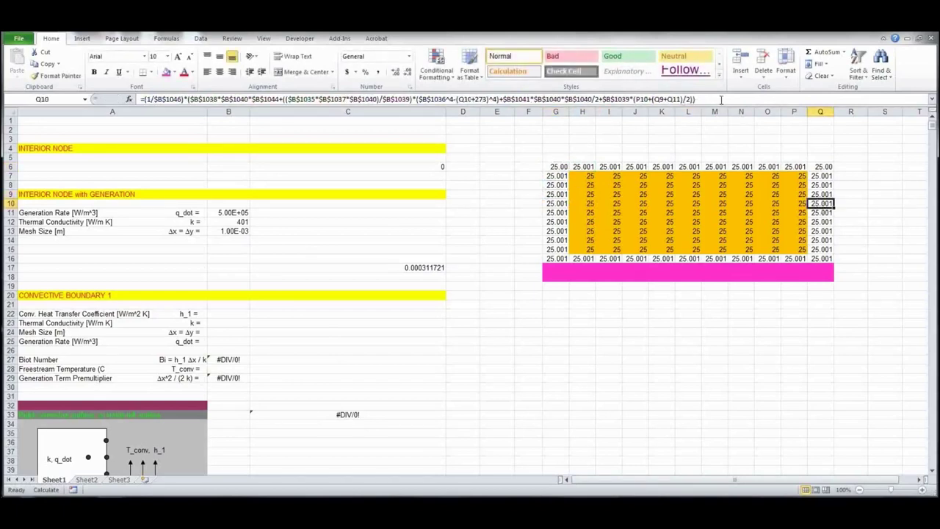
left_click(721, 99)
key("Escape")
left_click(689, 257)
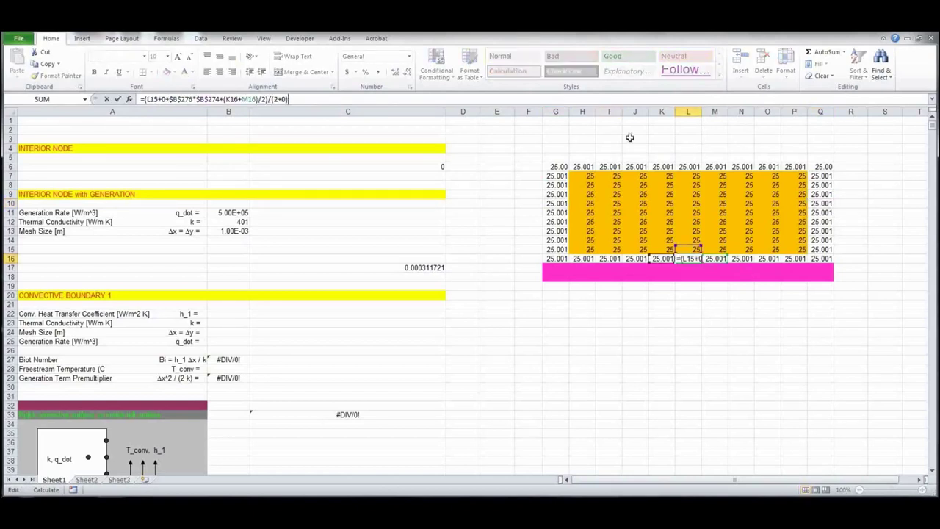
left_click(564, 258)
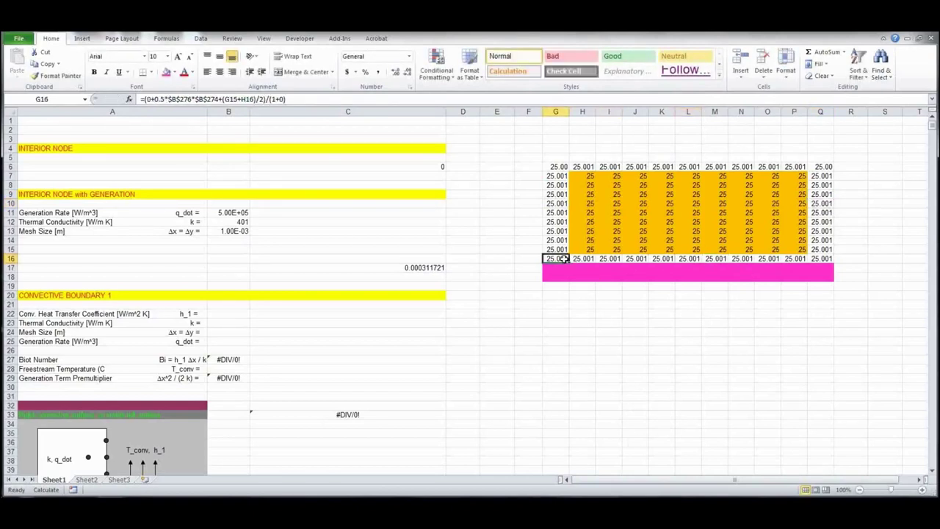
left_click(329, 99)
key("Escape")
left_click(821, 258)
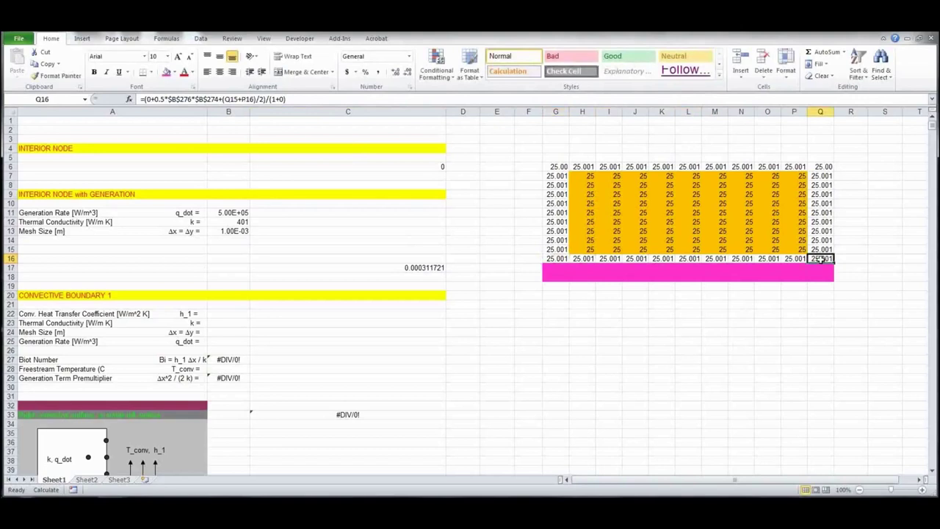
left_click(328, 99)
key("Escape")
left_click(397, 267)
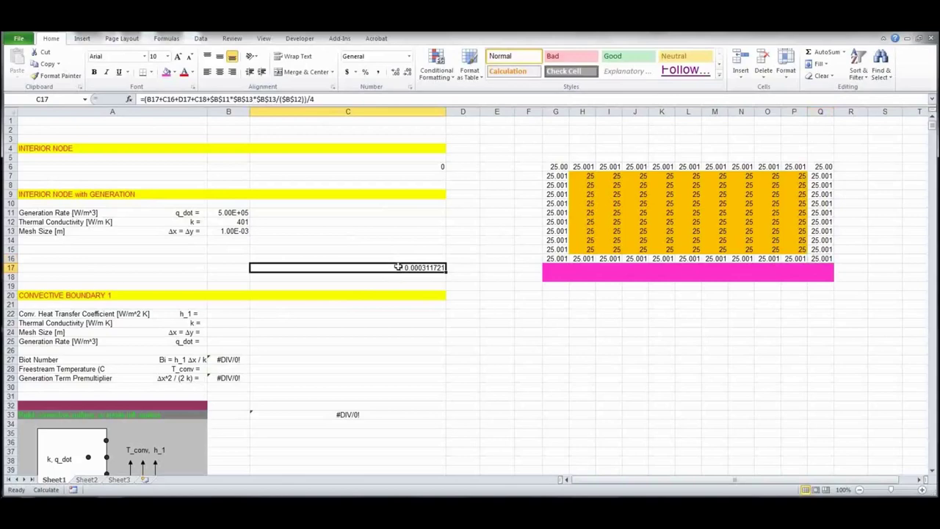
Paste the C17 generation formula into interior H7:P15 and let iteration converge to about 107.8
key("ctrl+c")
left_click_drag(590, 176, 788, 249)
key("ctrl+v")
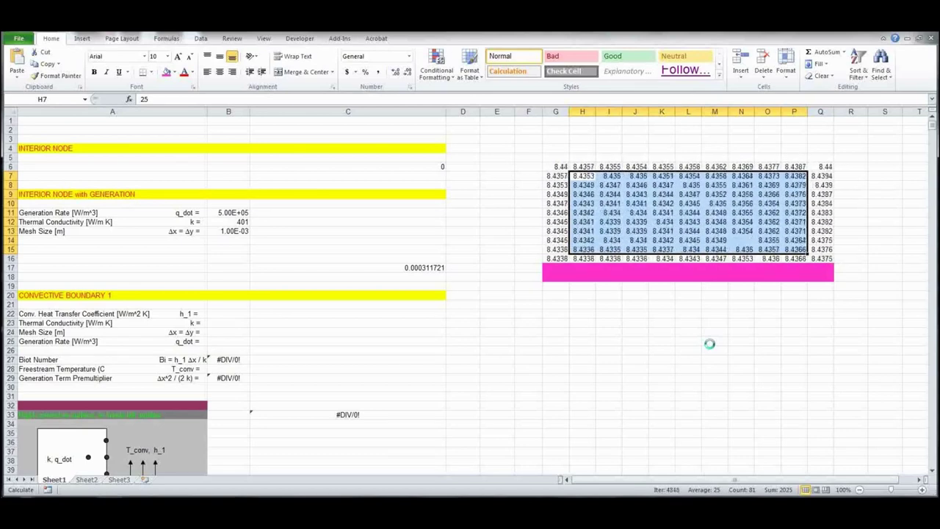
scroll(709, 343, "down", 7)
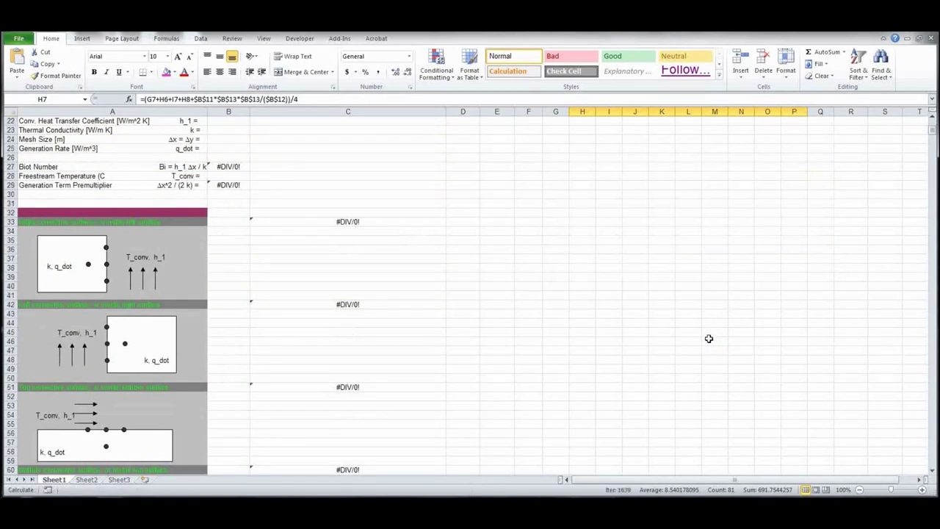
key("Escape")
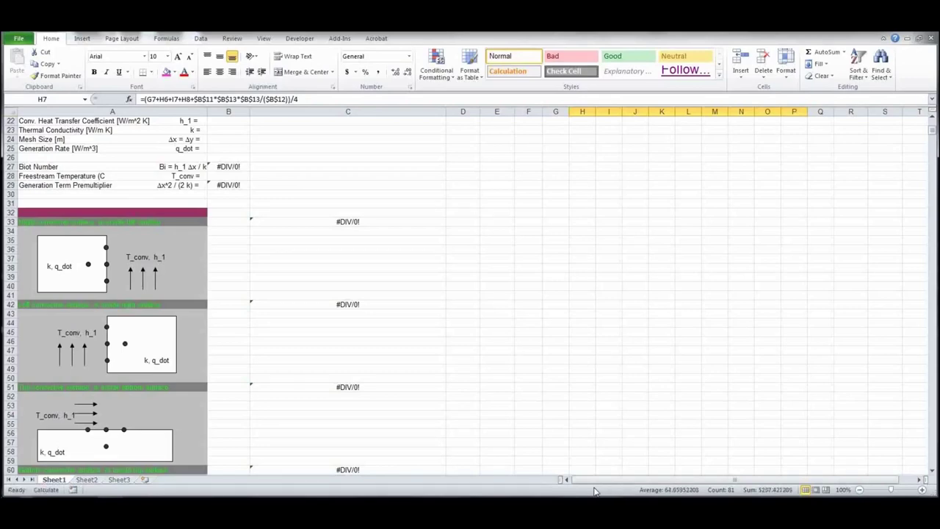
scroll(671, 262, "up", 7)
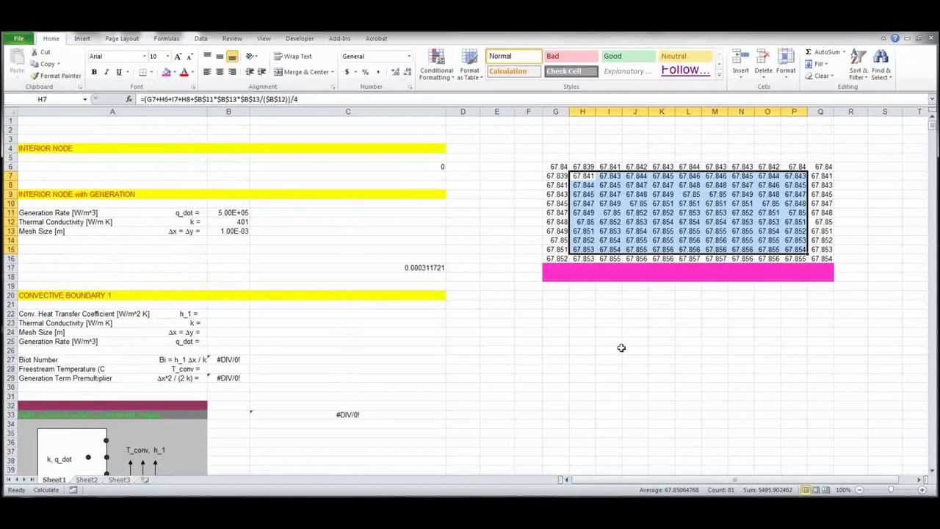
scroll(621, 347, "down", 9)
scroll(621, 347, "down", 3)
scroll(621, 345, "up", 5)
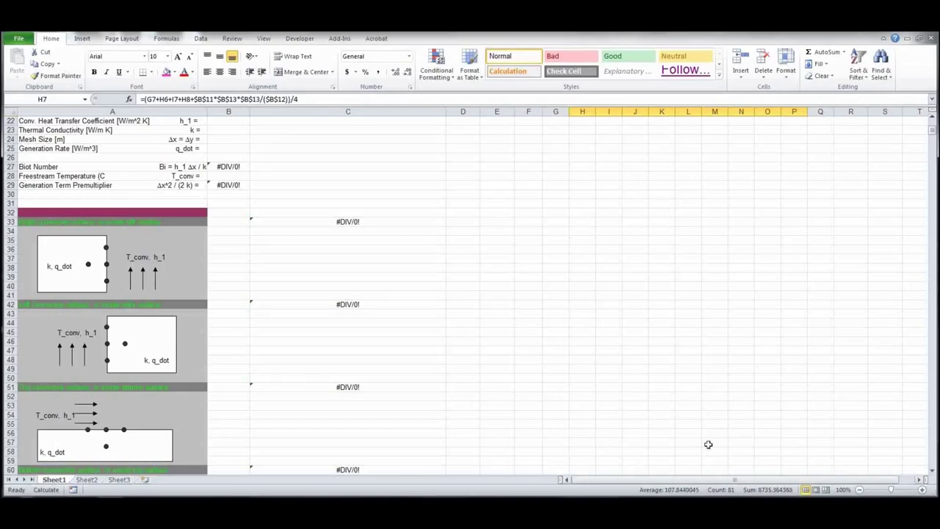
scroll(694, 238, "up", 7)
Insert a surface contour chart of G6:Q16 and move it below the grid
left_click(670, 323)
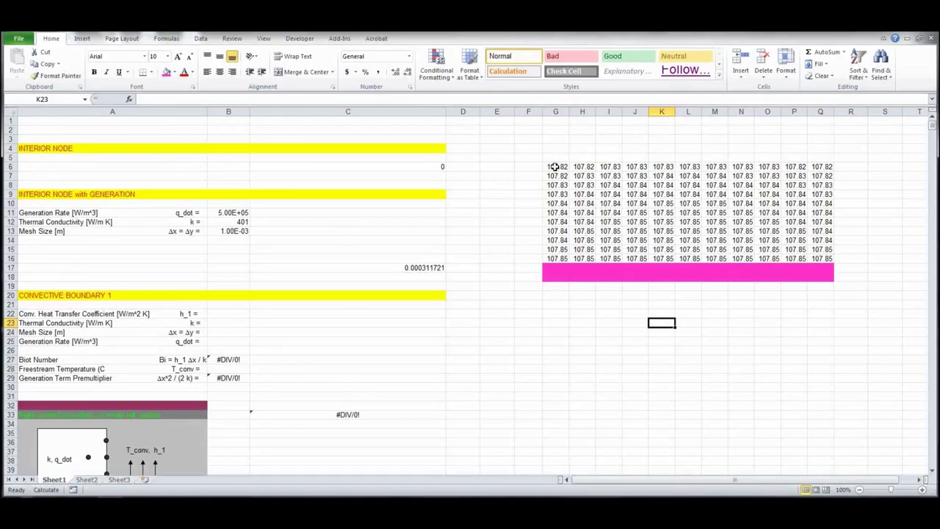
left_click_drag(556, 167, 815, 256)
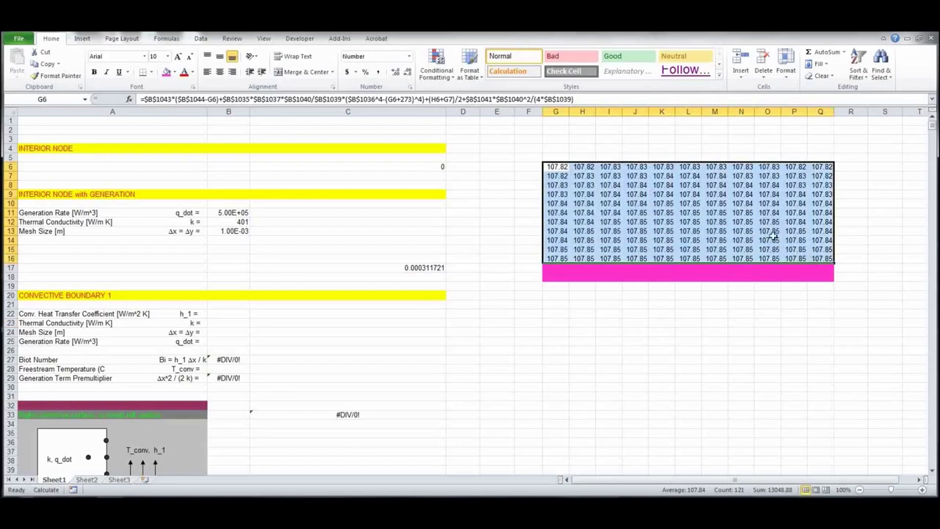
left_click(81, 38)
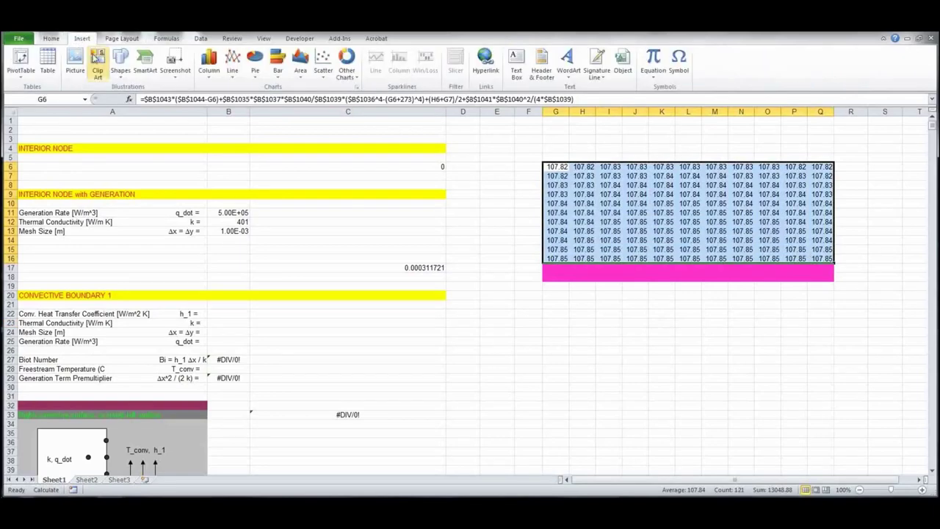
left_click(347, 66)
left_click(311, 150)
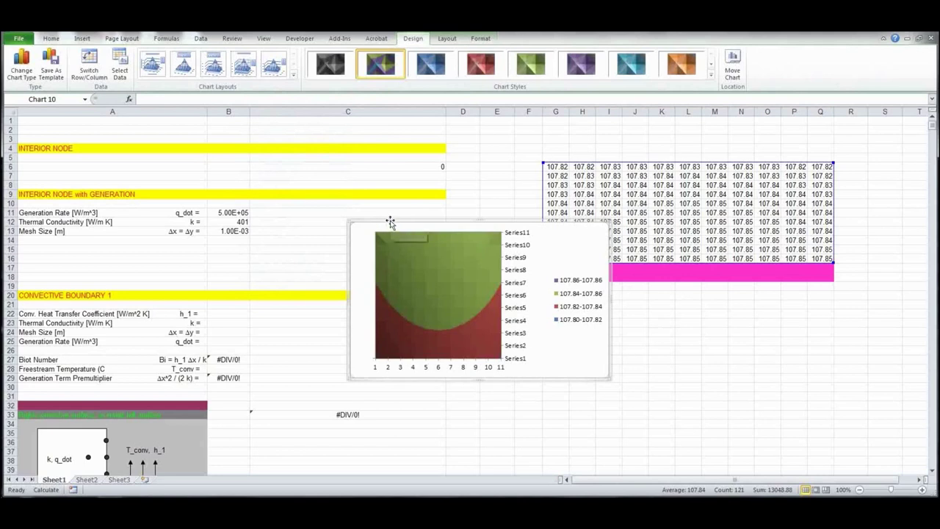
left_click_drag(389, 220, 607, 296)
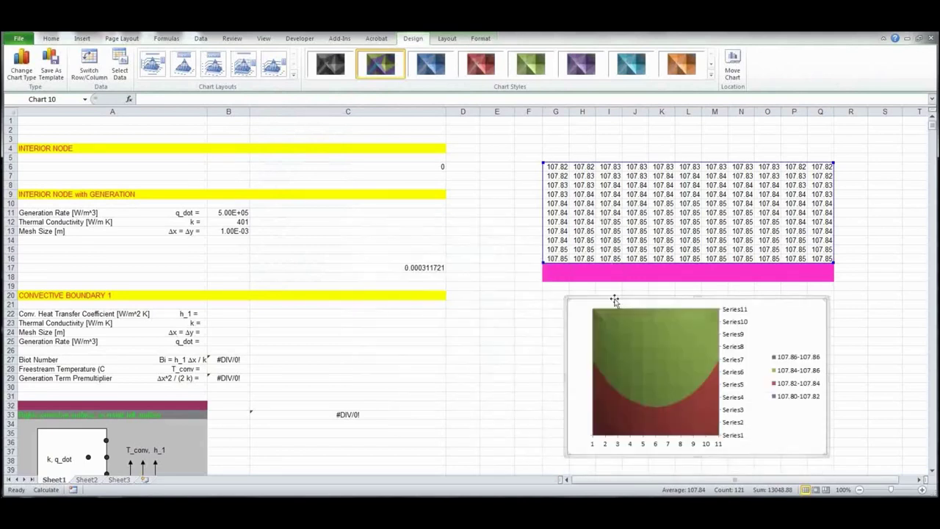
Apply a green/red chart style and reverse the depth axis series order
left_click(488, 65)
left_click(378, 66)
left_click(445, 39)
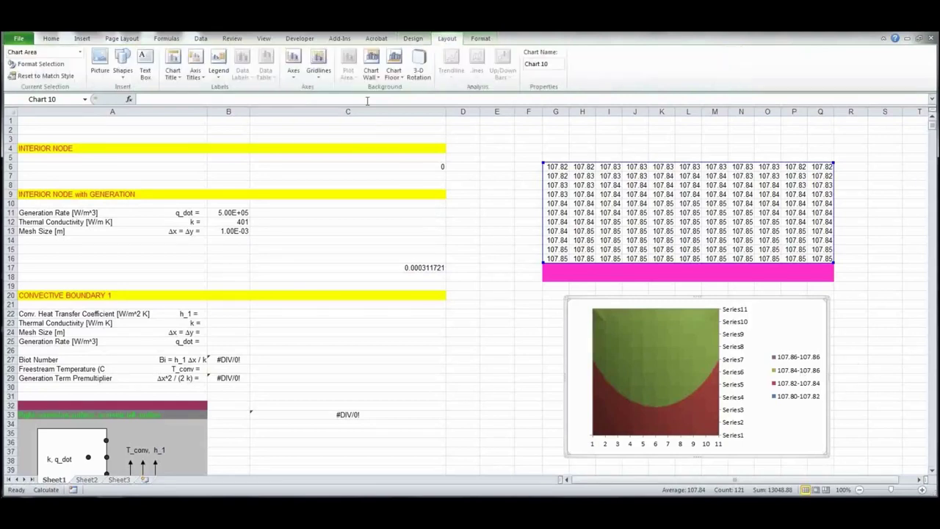
left_click(292, 74)
mouse_move(268, 116)
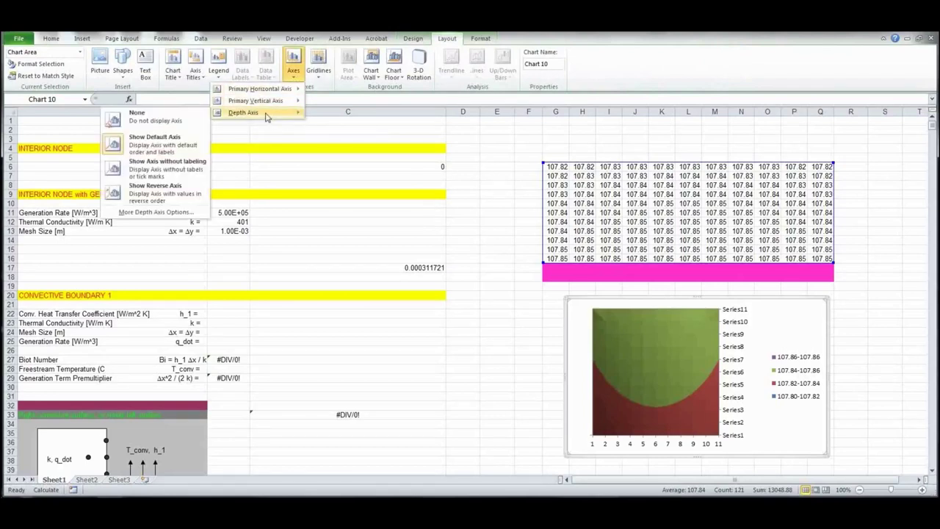
left_click(132, 189)
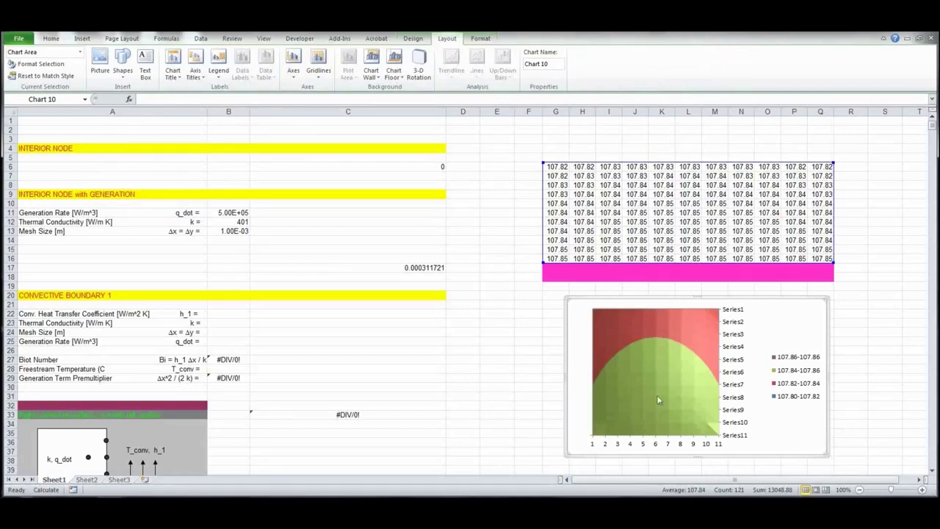
left_click(853, 333)
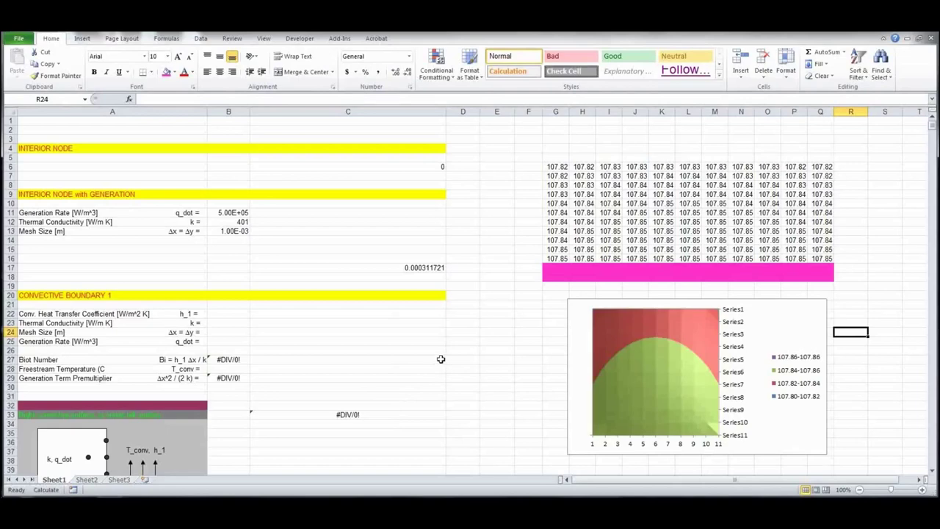
Re-enter C1077's radiation-boundary formula so it reads 0.000935447, then return to the grid
key("Page_Down")
key("Page_Down")
key("Page_Down")
key("Page_Down")
key("Page_Down")
key("Page_Down")
key("Page_Down")
key("Page_Down")
key("Page_Down")
key("Page_Down")
key("Page_Down")
key("Page_Down")
key("Page_Down")
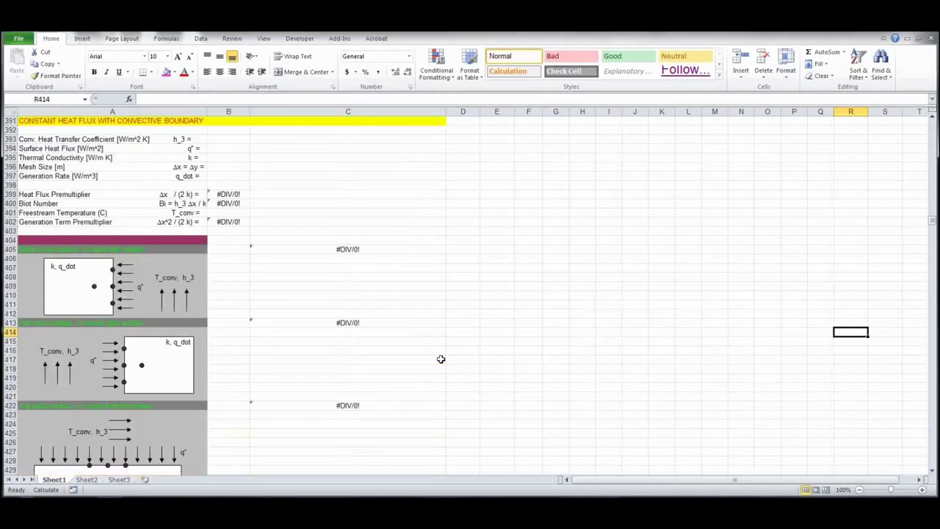
key("Page_Down")
key("Page_Down")
key("Page_Down")
key("Page_Down")
key("Page_Down")
key("Page_Down")
key("Page_Down")
key("Page_Down")
key("Page_Down")
key("Page_Down")
key("Page_Down")
key("Page_Down")
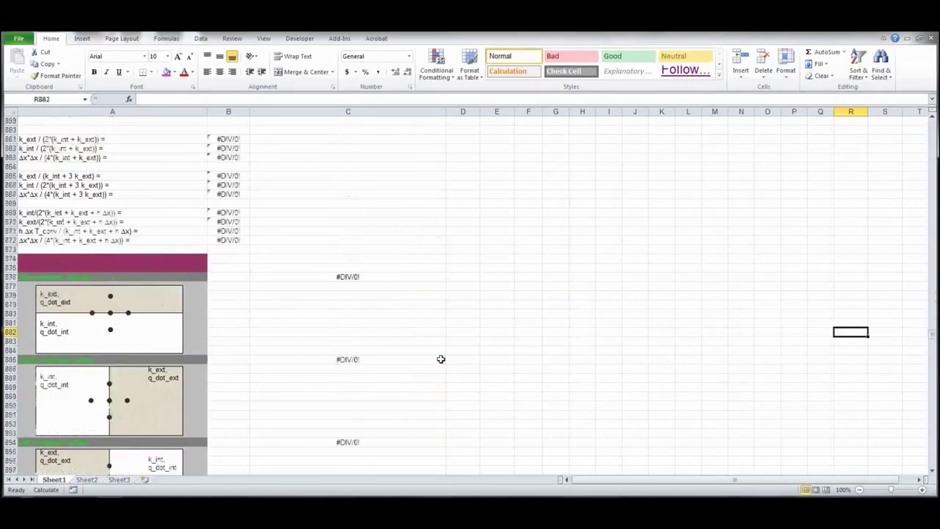
key("Page_Down")
key("Page_Down")
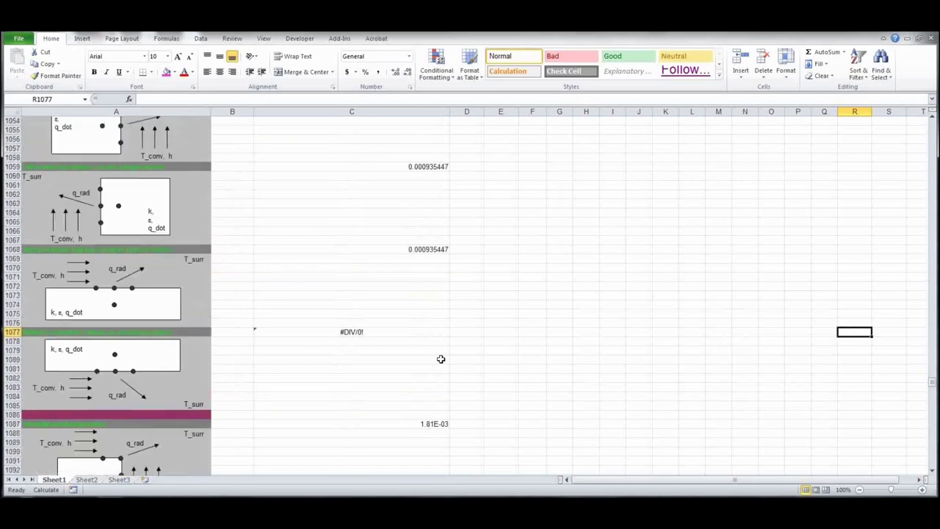
scroll(392, 315, "up", 5)
scroll(409, 321, "down", 7)
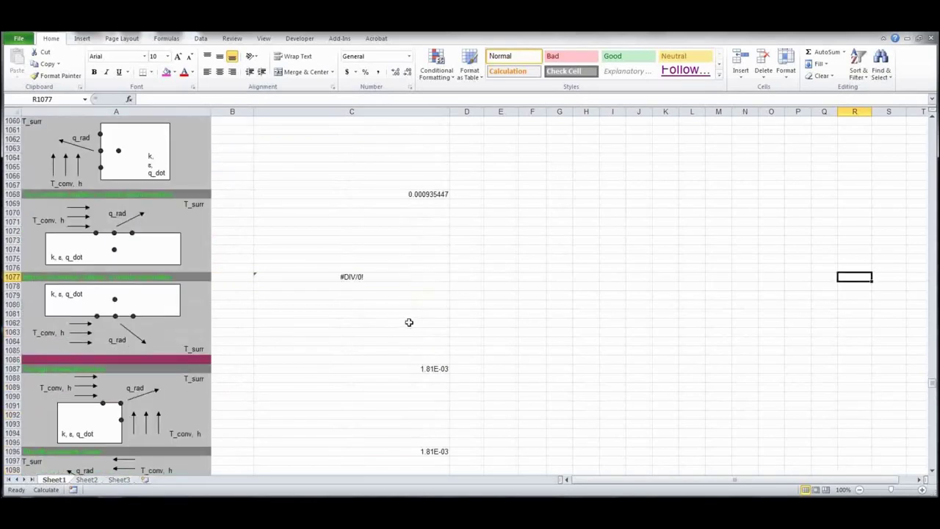
left_click(390, 276)
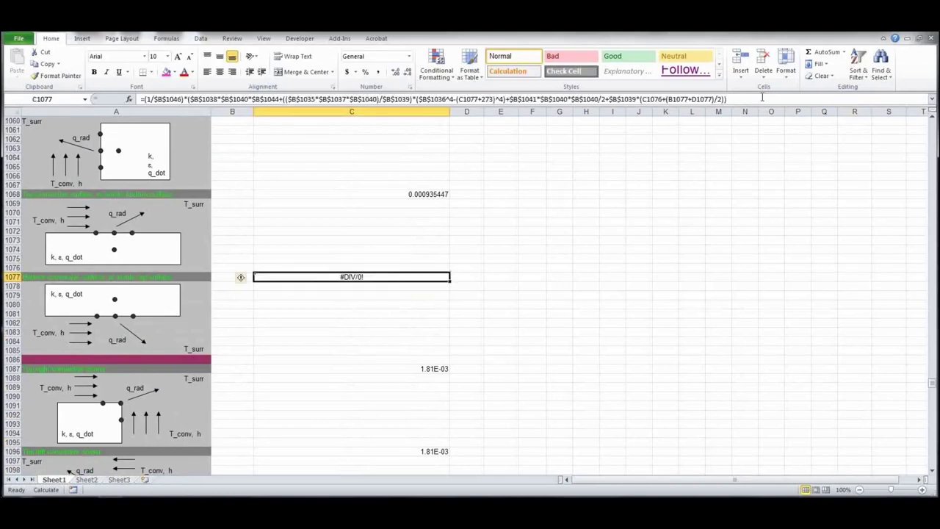
left_click(762, 97)
key("Return")
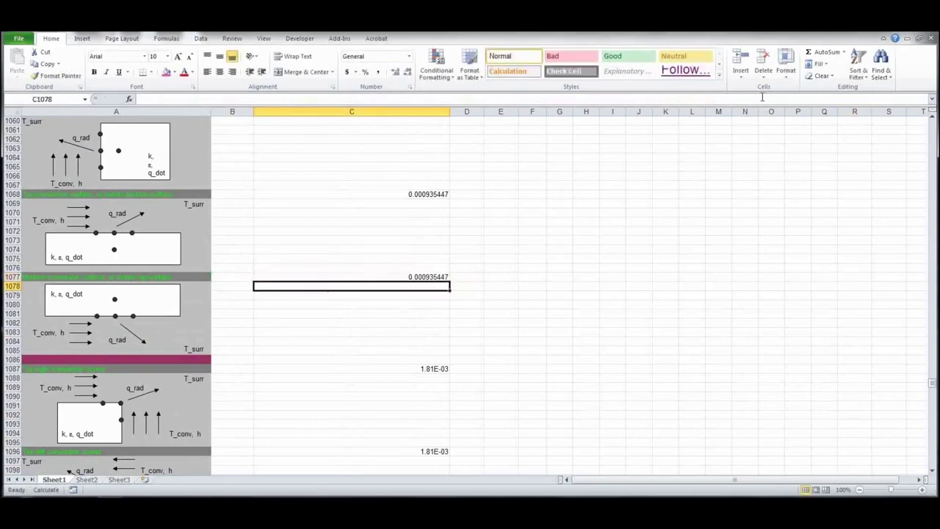
scroll(420, 304, "down", 7)
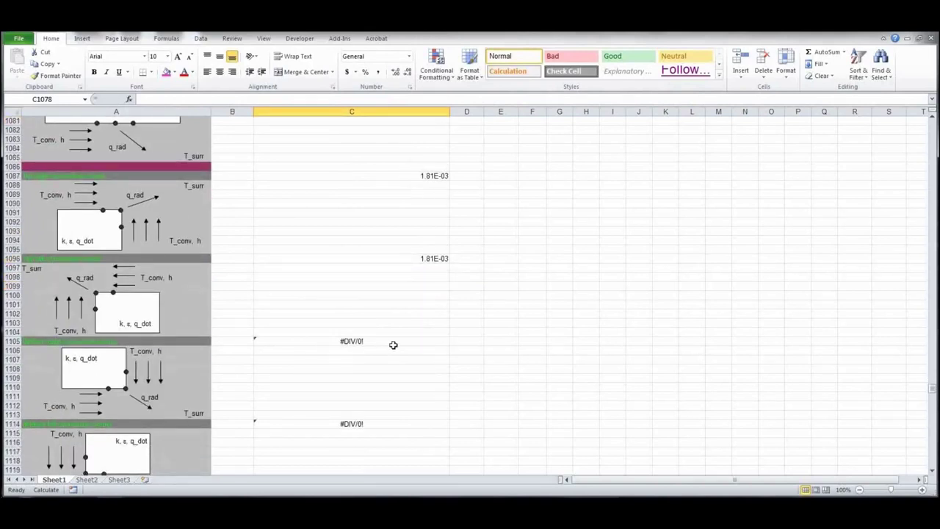
key("Page_Up")
key("Page_Up")
key("Page_Up")
key("Page_Up")
key("Page_Up")
key("Page_Up")
key("Page_Up")
key("Page_Up")
key("Page_Up")
key("Page_Up")
key("Page_Up")
key("Page_Up")
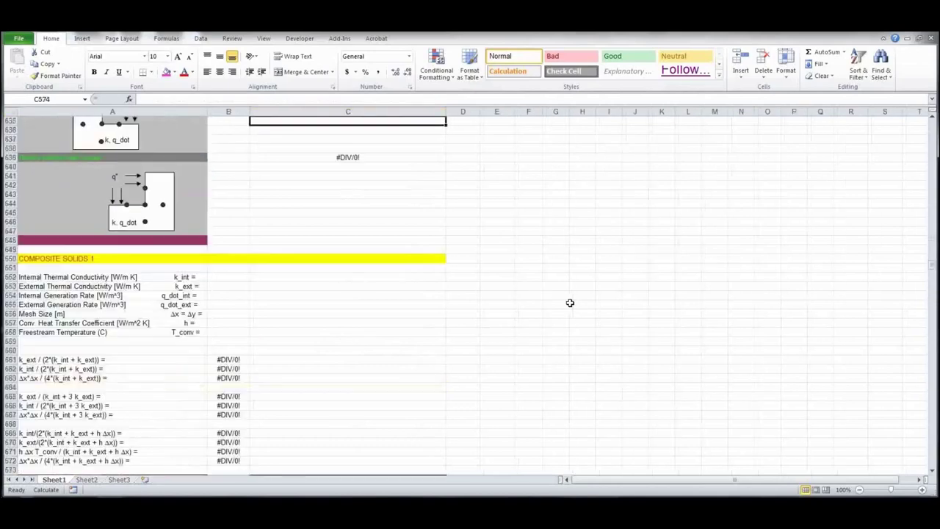
key("Page_Up")
key("Page_Up")
key("Page_Up")
key("Page_Up")
key("Page_Up")
key("Page_Up")
key("Page_Up")
key("Page_Up")
key("Page_Up")
key("Page_Up")
key("Page_Up")
key("Page_Up")
key("Page_Up")
key("Page_Up")
key("Page_Up")
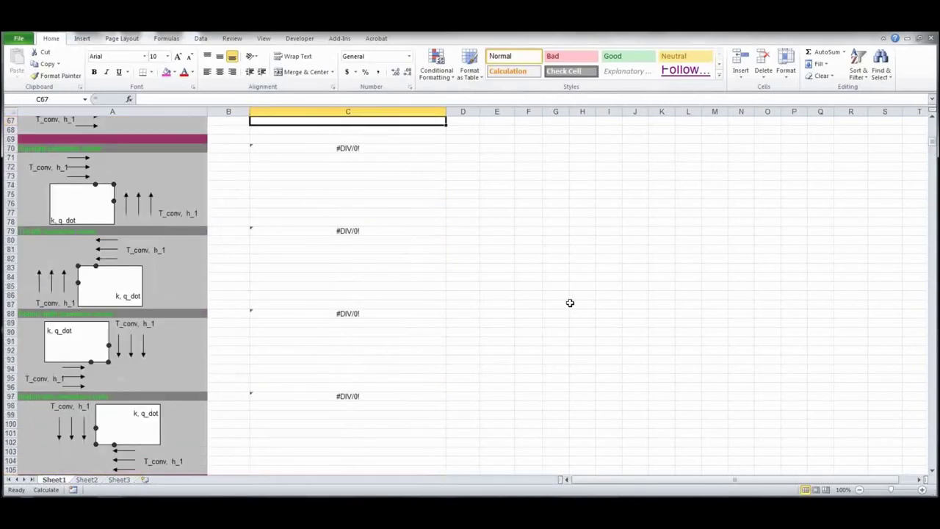
key("Page_Up")
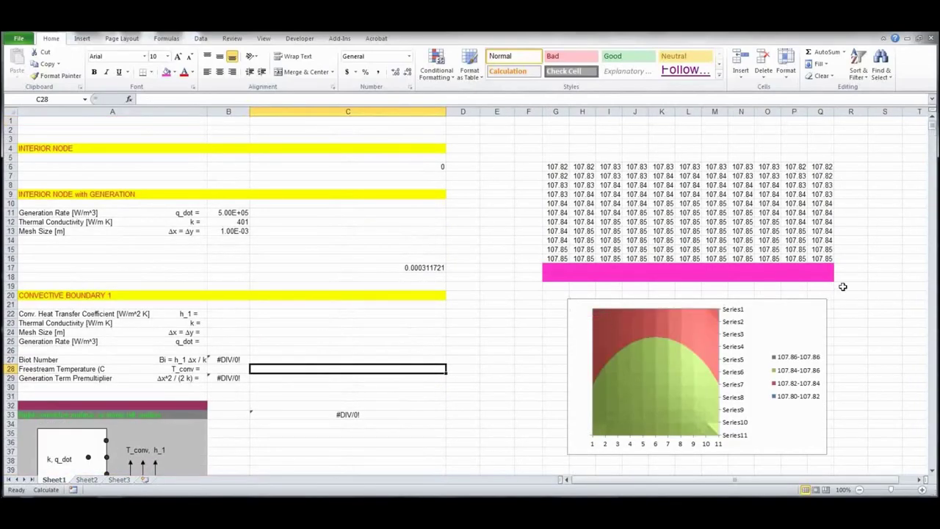